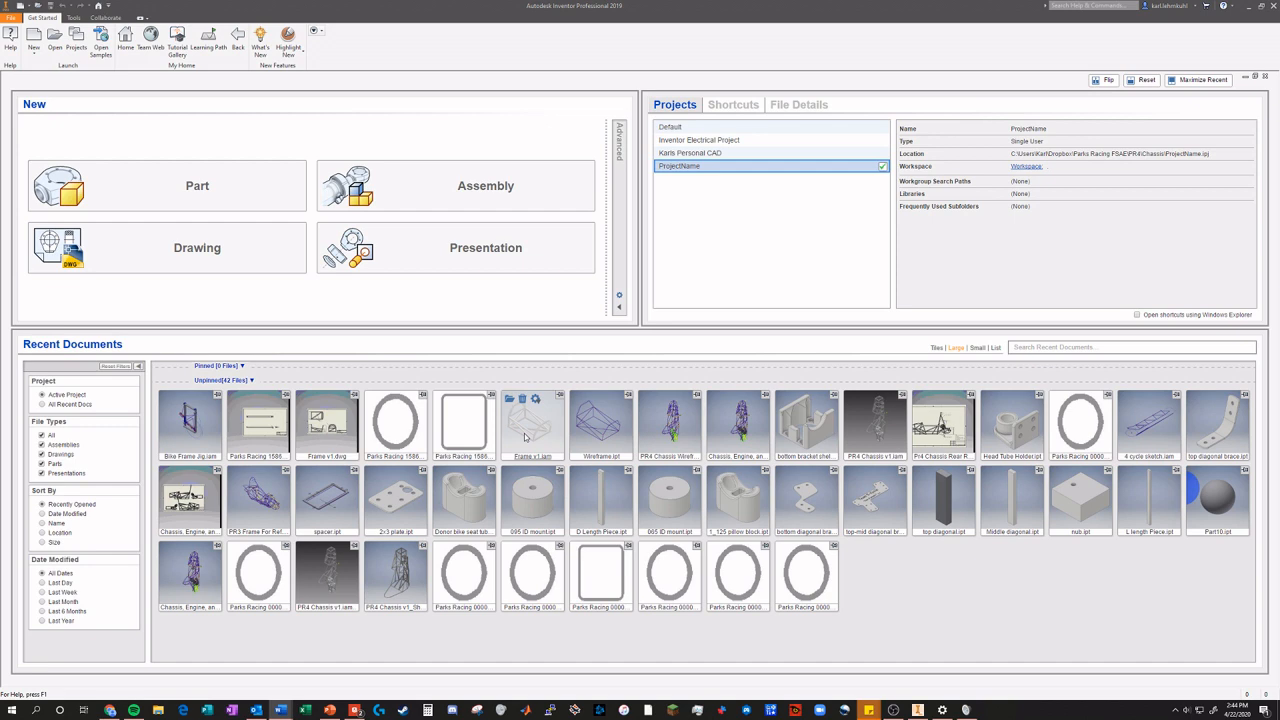
# Open the recent assembly Frame v1.iam.
pyautogui.doubleClick(523, 456)
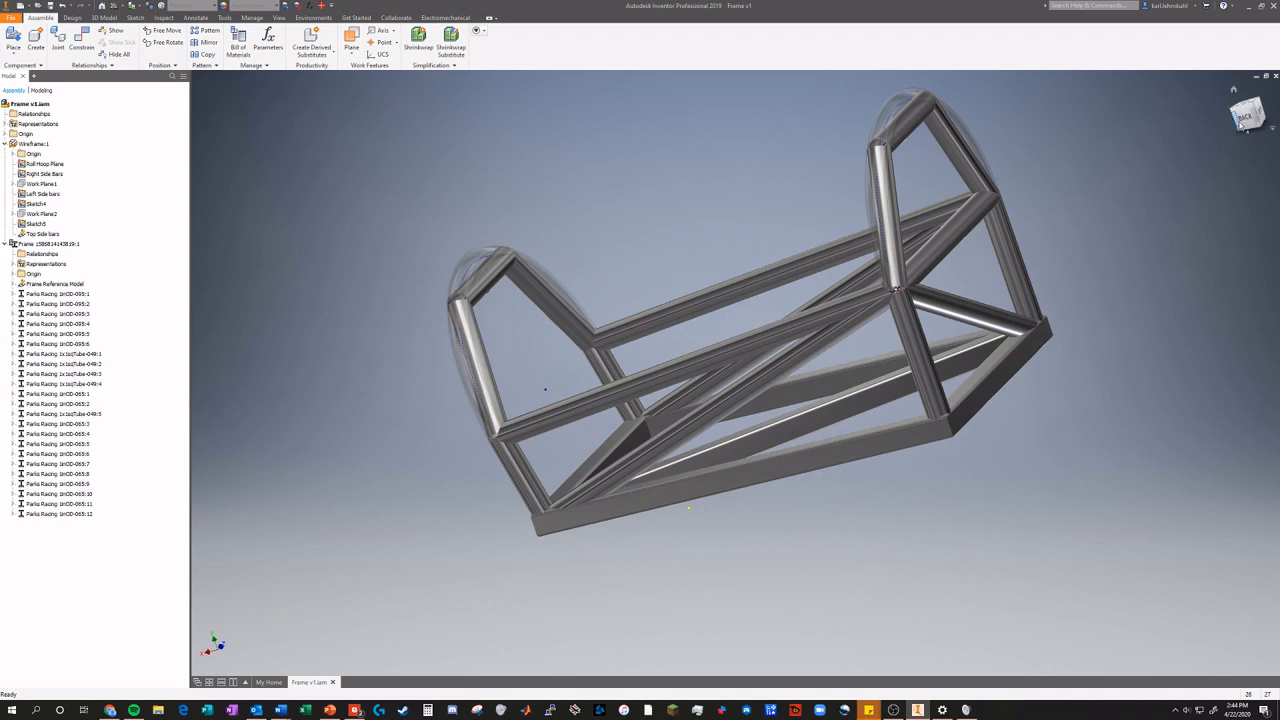
pyautogui.moveTo(1243, 116)
pyautogui.mouseDown()
pyautogui.moveTo(1140, 130)
pyautogui.moveTo(1257, 126)
pyautogui.mouseUp()
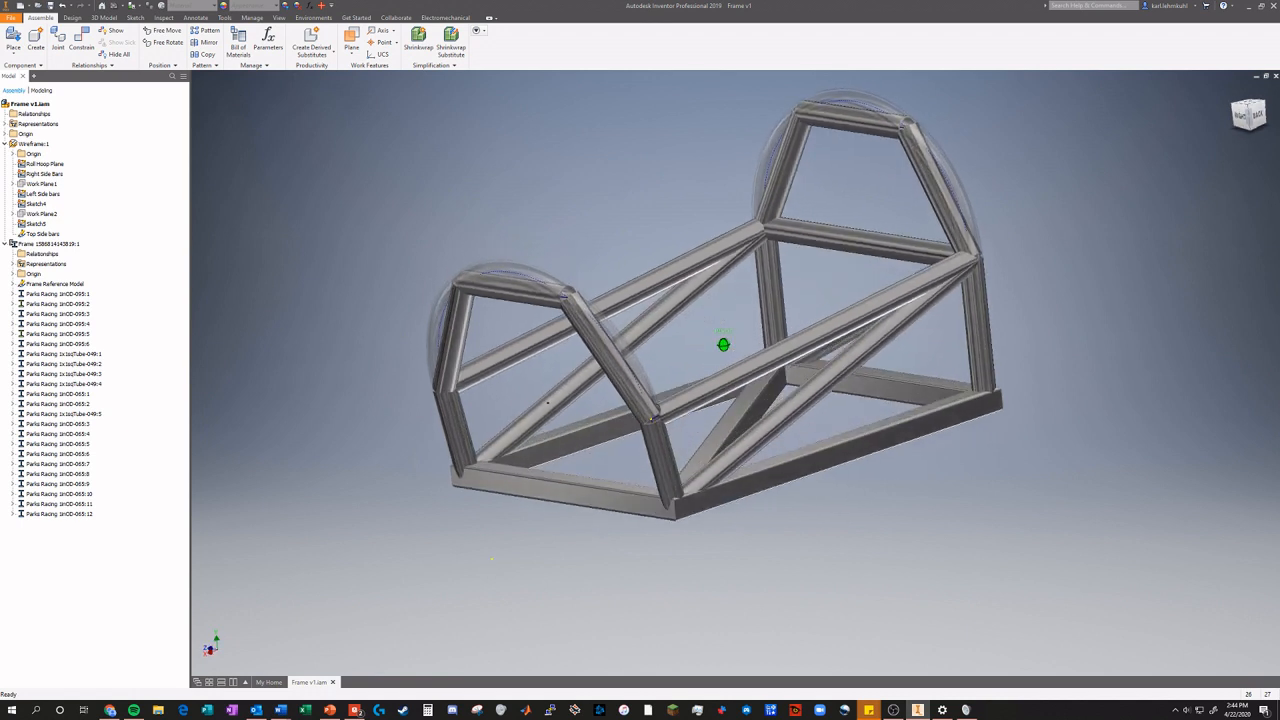
# Examine the tube end joints at the upper corners of the roll hoop and the overall frame layout.
pyautogui.scroll(-5, 556, 291)
pyautogui.scroll(-5, 556, 291)
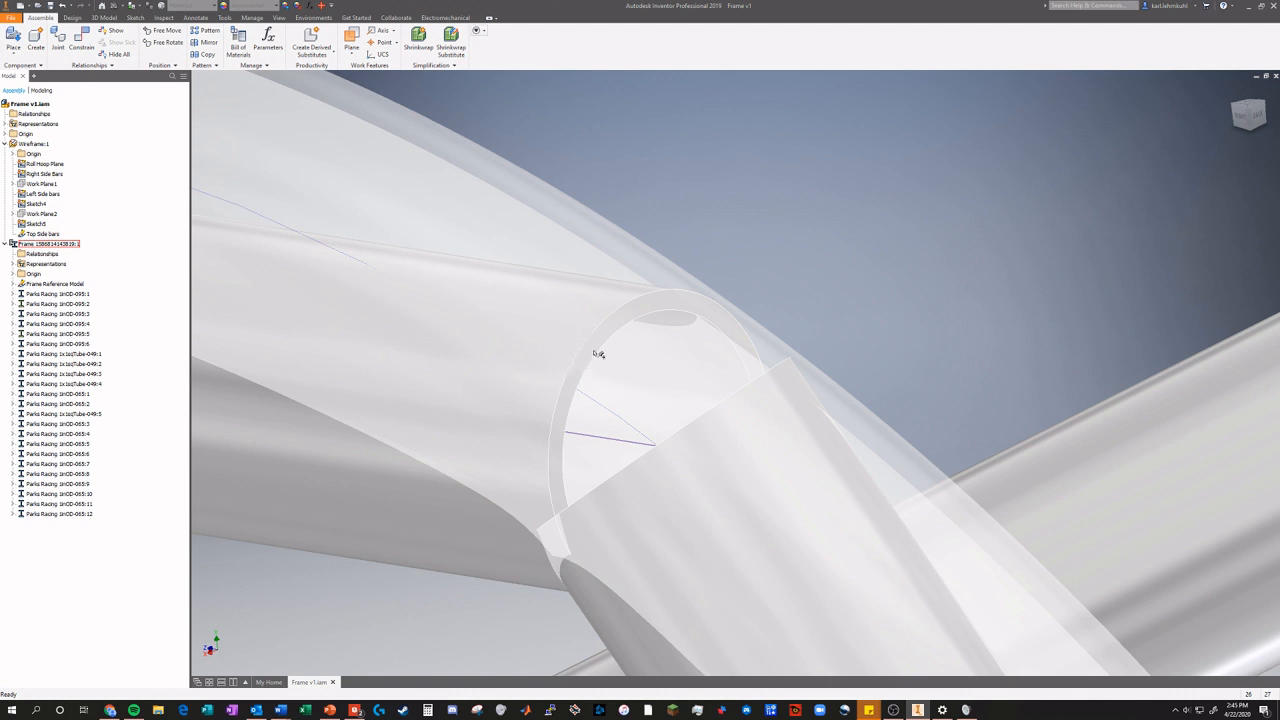
pyautogui.scroll(5, 670, 340)
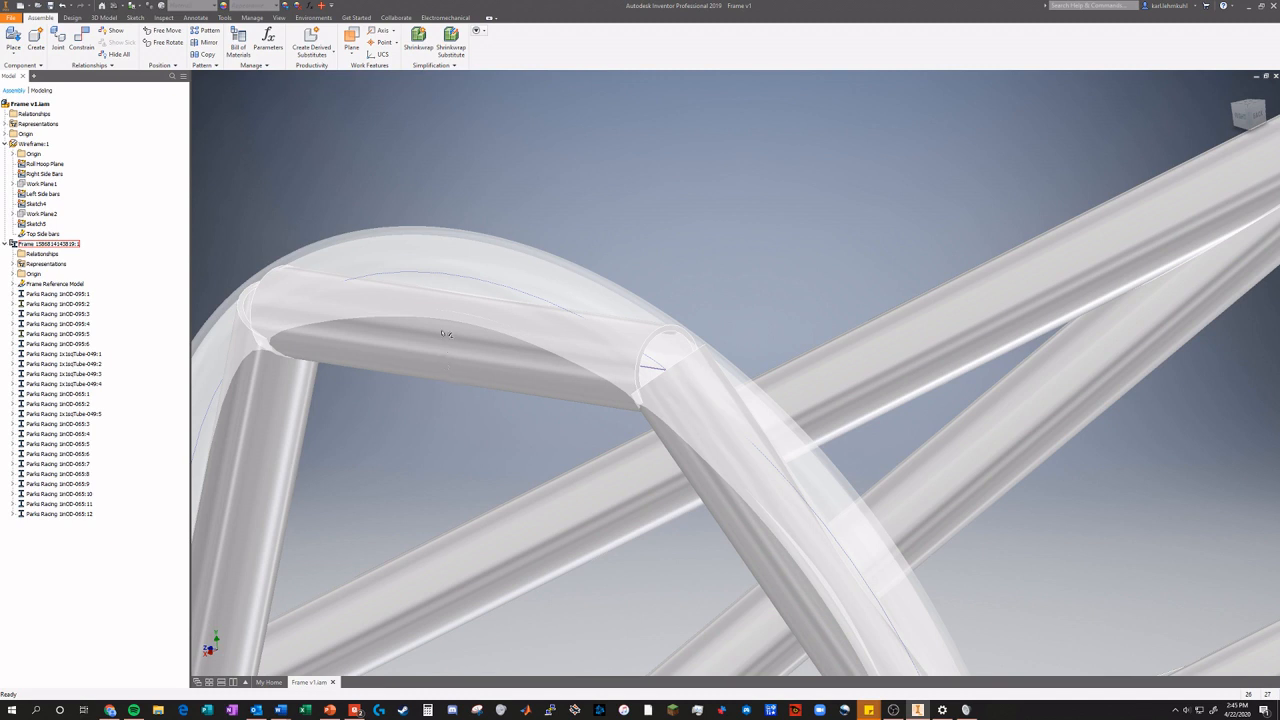
pyautogui.scroll(-5, 700, 250)
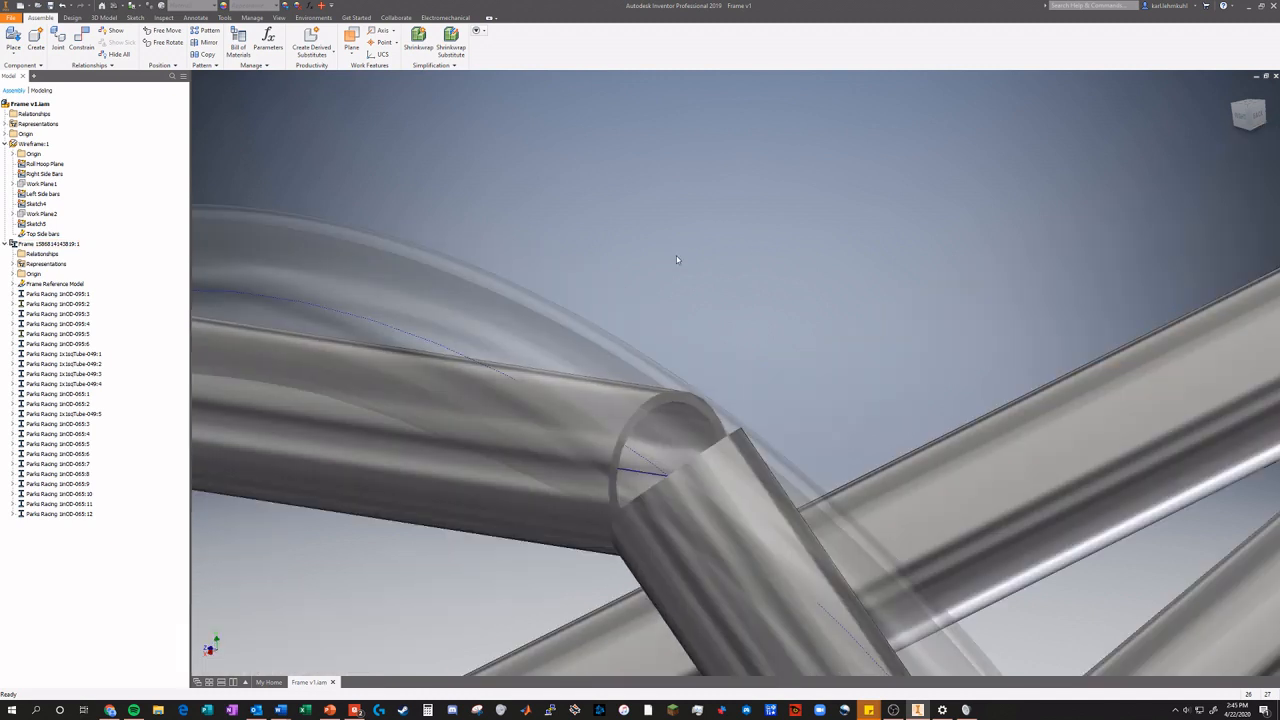
pyautogui.moveTo(1258, 120); pyautogui.dragTo(1266, 132)
pyautogui.scroll(-3, 657, 235)
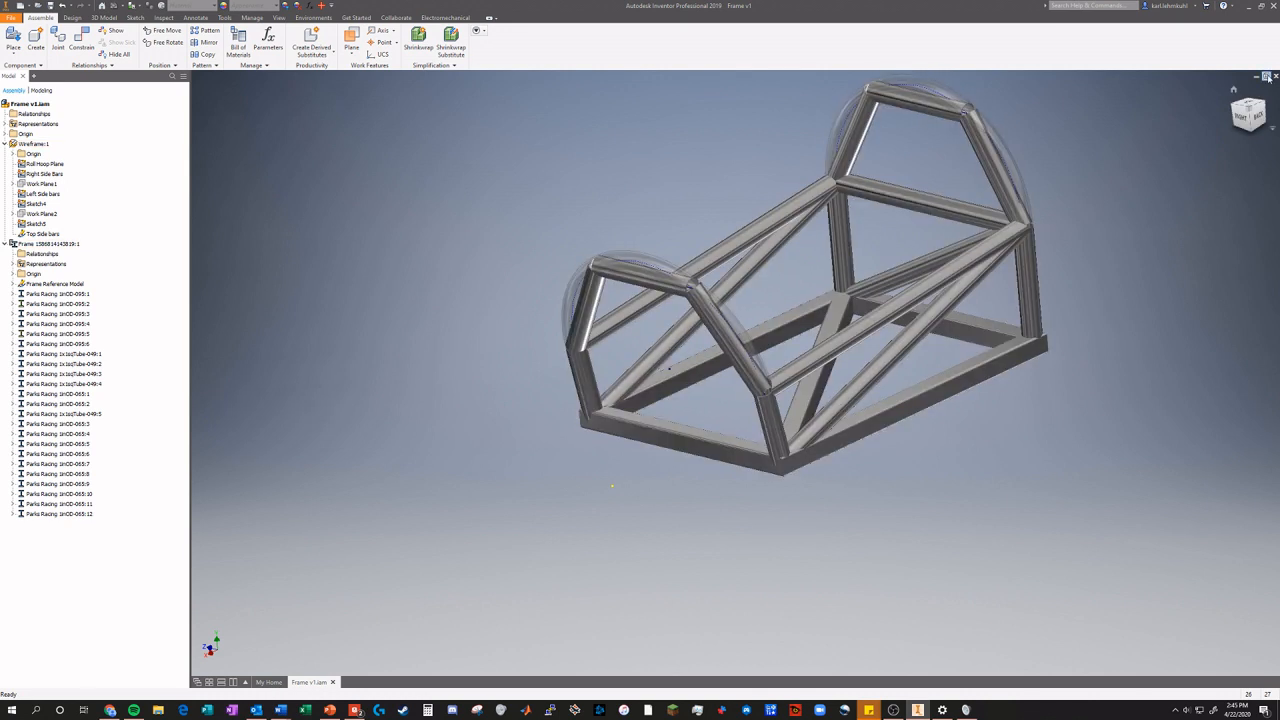
pyautogui.moveTo(1250, 118); pyautogui.dragTo(1250, 122)
pyautogui.scroll(5, 1142, 263)
pyautogui.scroll(-6, 1167, 222)
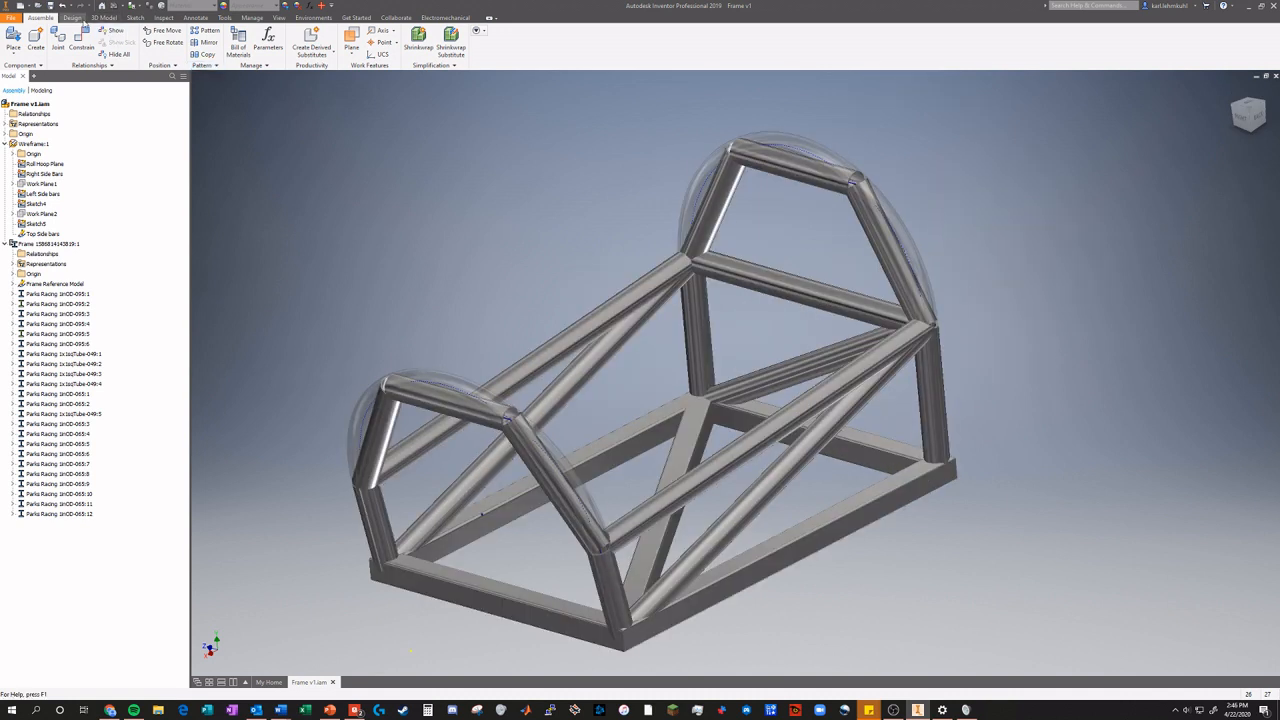
# Enter the Frame Analysis environment for the chassis assembly.
pyautogui.click(80, 19)
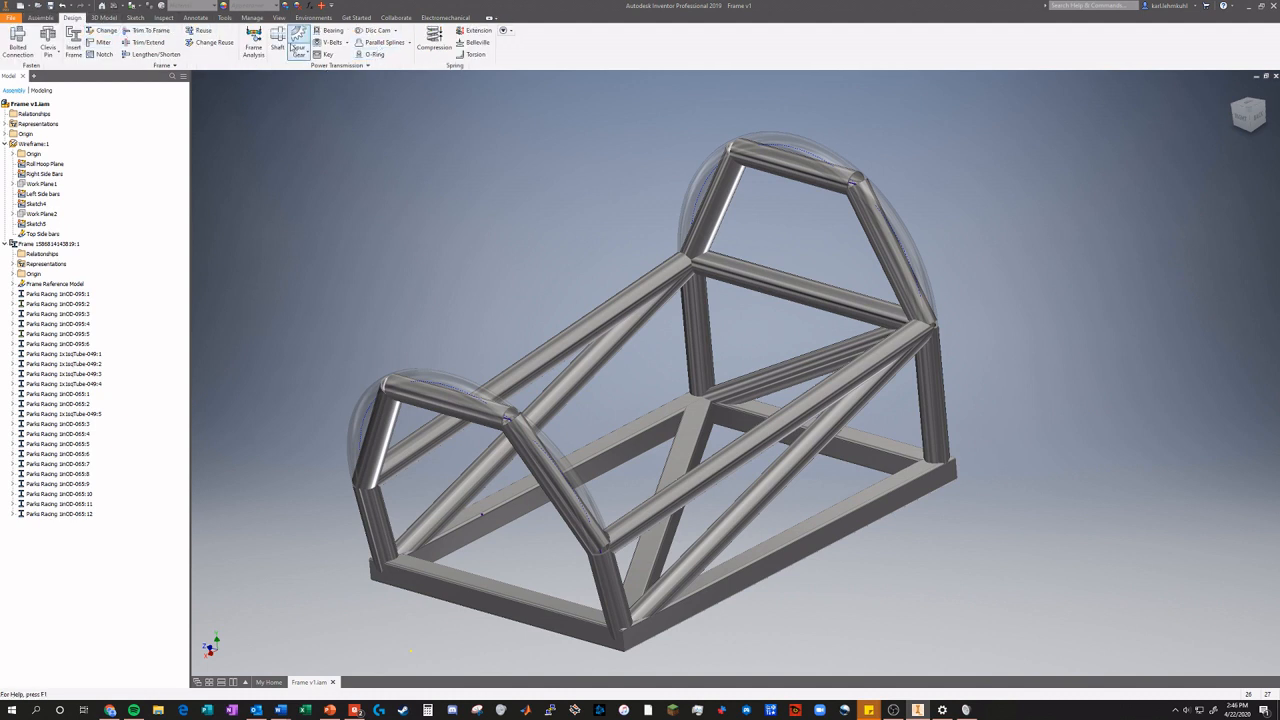
pyautogui.click(313, 18)
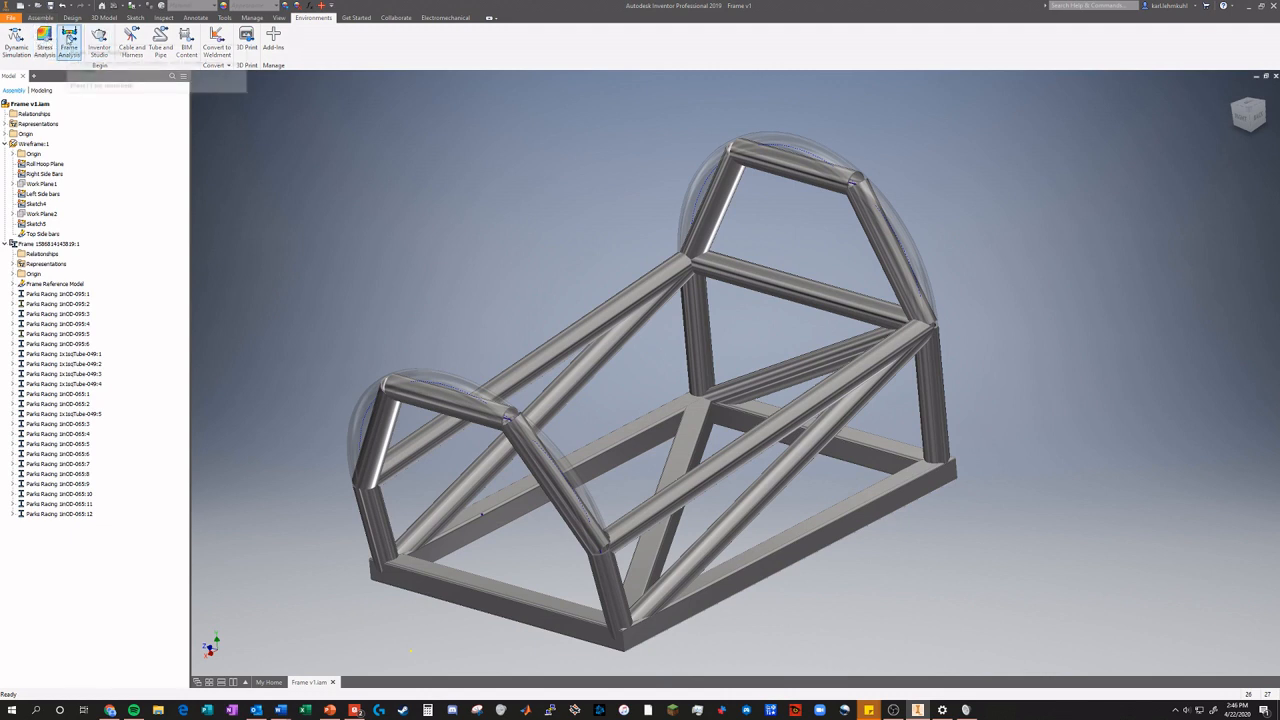
pyautogui.click(68, 40)
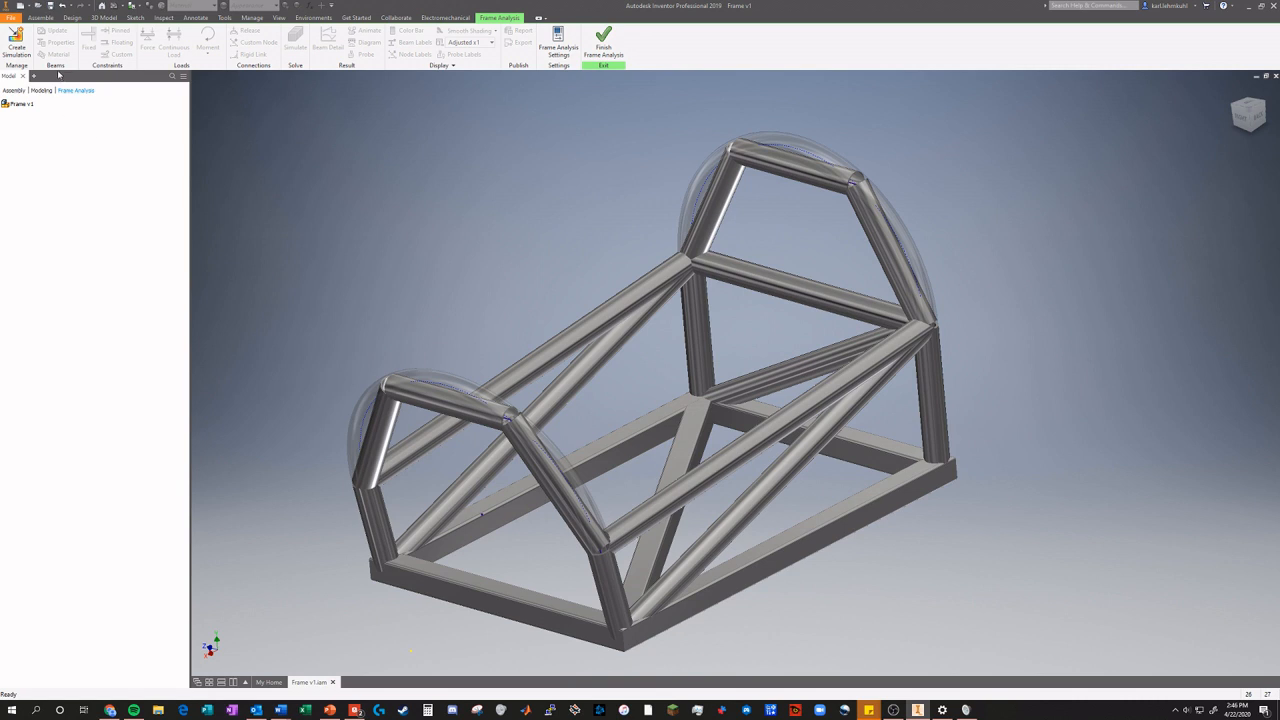
# Start a new simulation named "Torsional Rigidity Study 1" and choose Modal Analysis as its type.
pyautogui.click(17, 46)
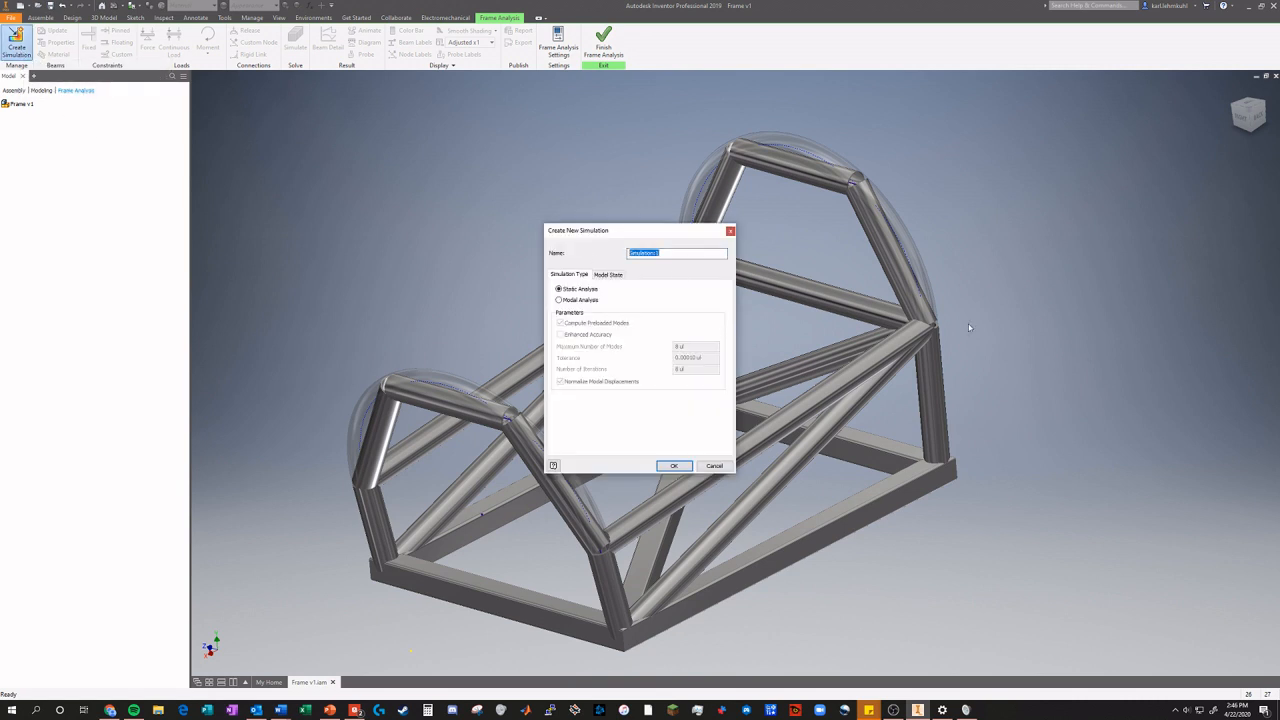
pyautogui.write('Torsional Rigidity Study 1')
pyautogui.click(602, 274)
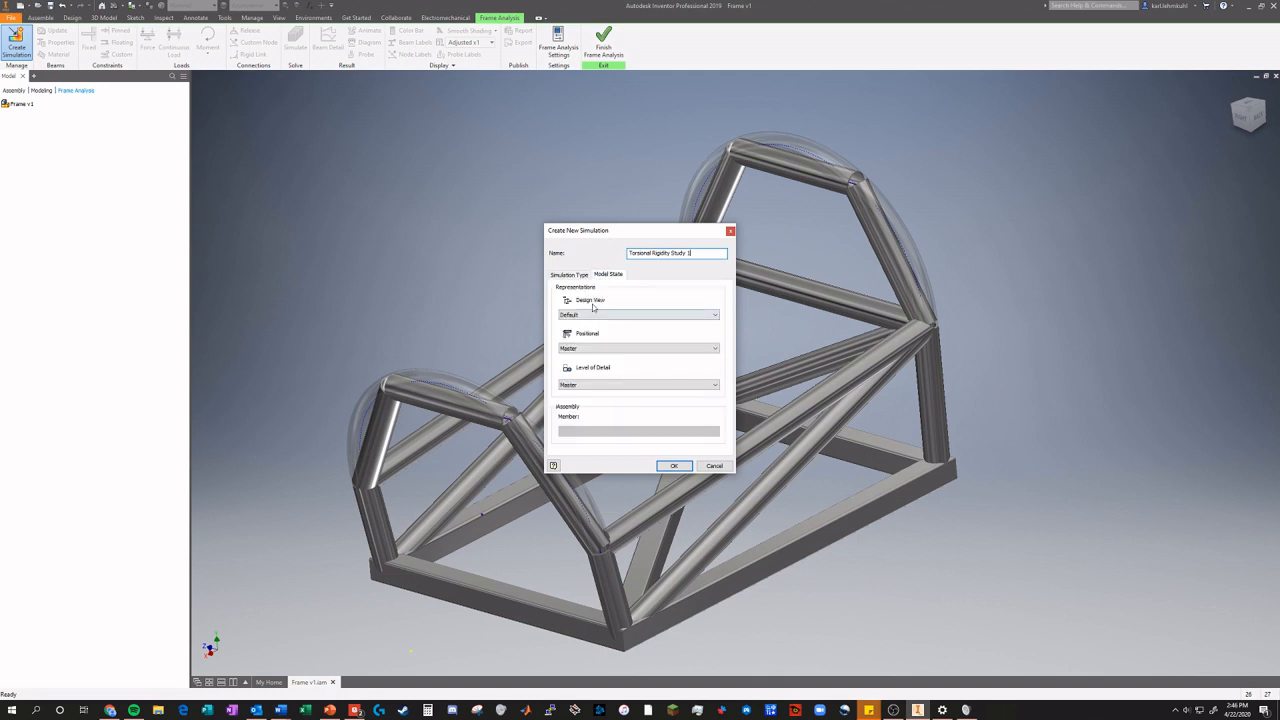
pyautogui.click(576, 275)
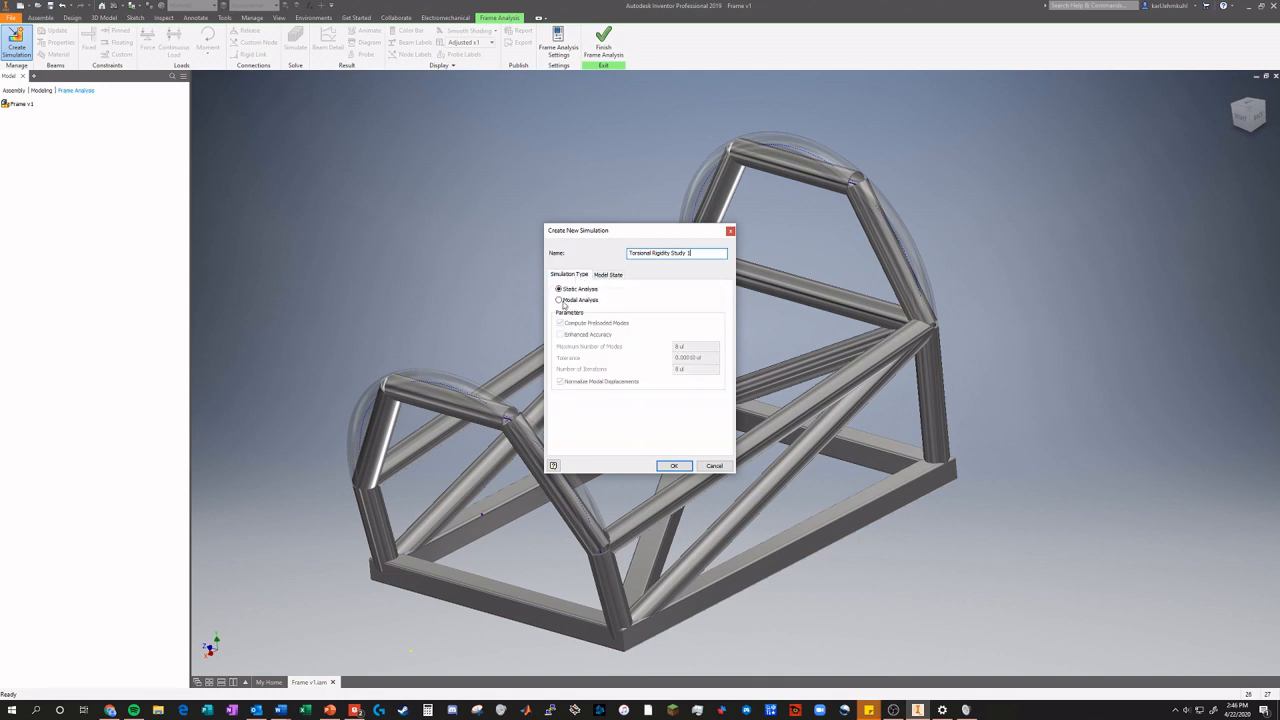
pyautogui.click(560, 300)
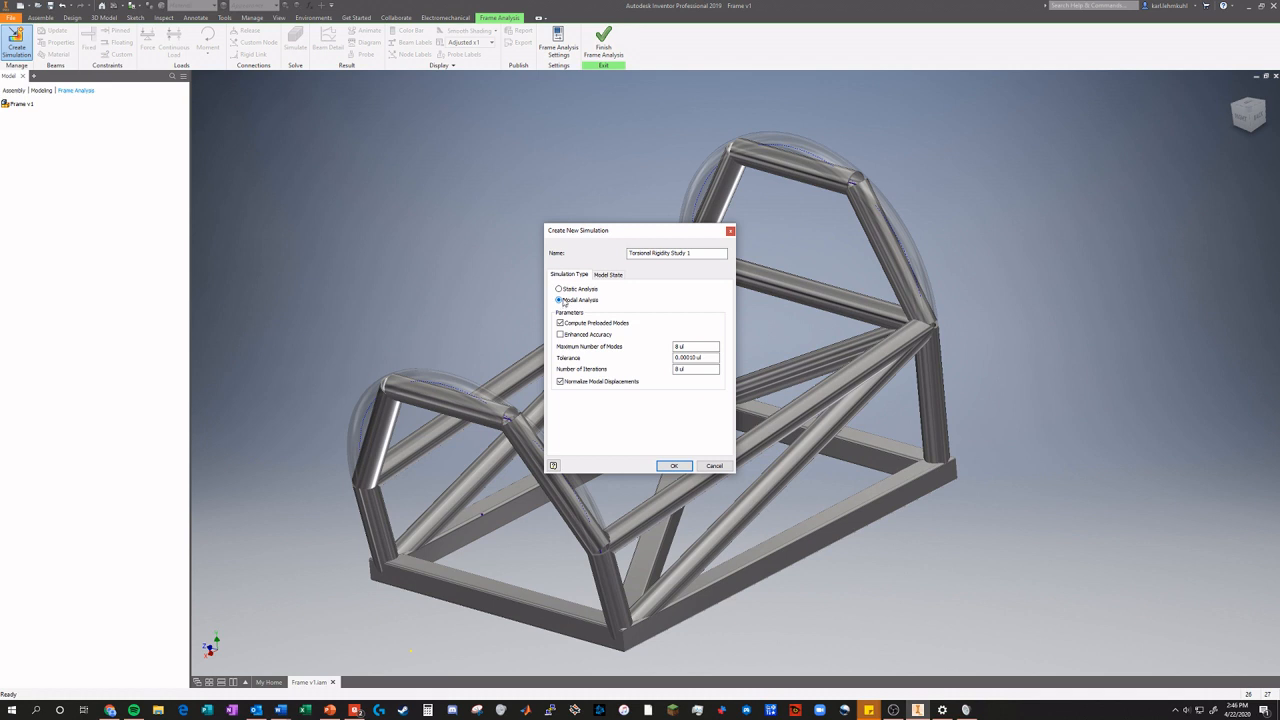
# Create the simulation with the Default design view and the Master level of detail.
pyautogui.click(610, 275)
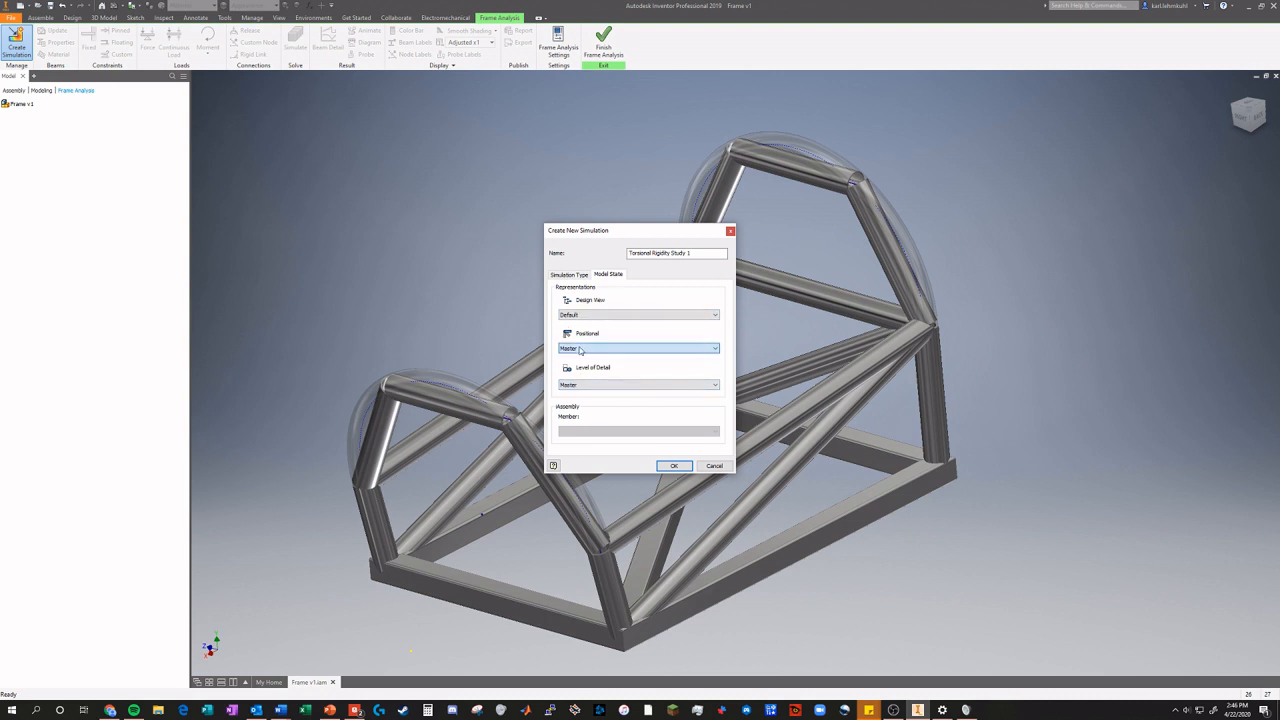
pyautogui.click(586, 385)
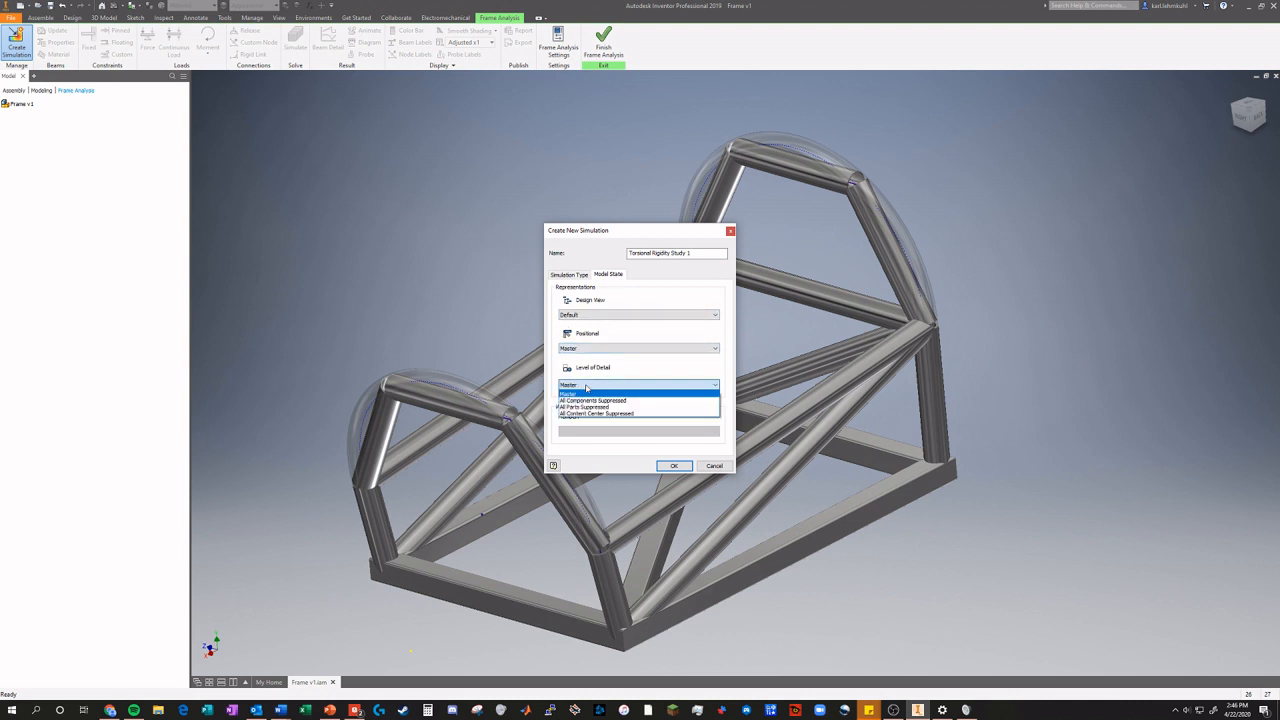
pyautogui.click(586, 390)
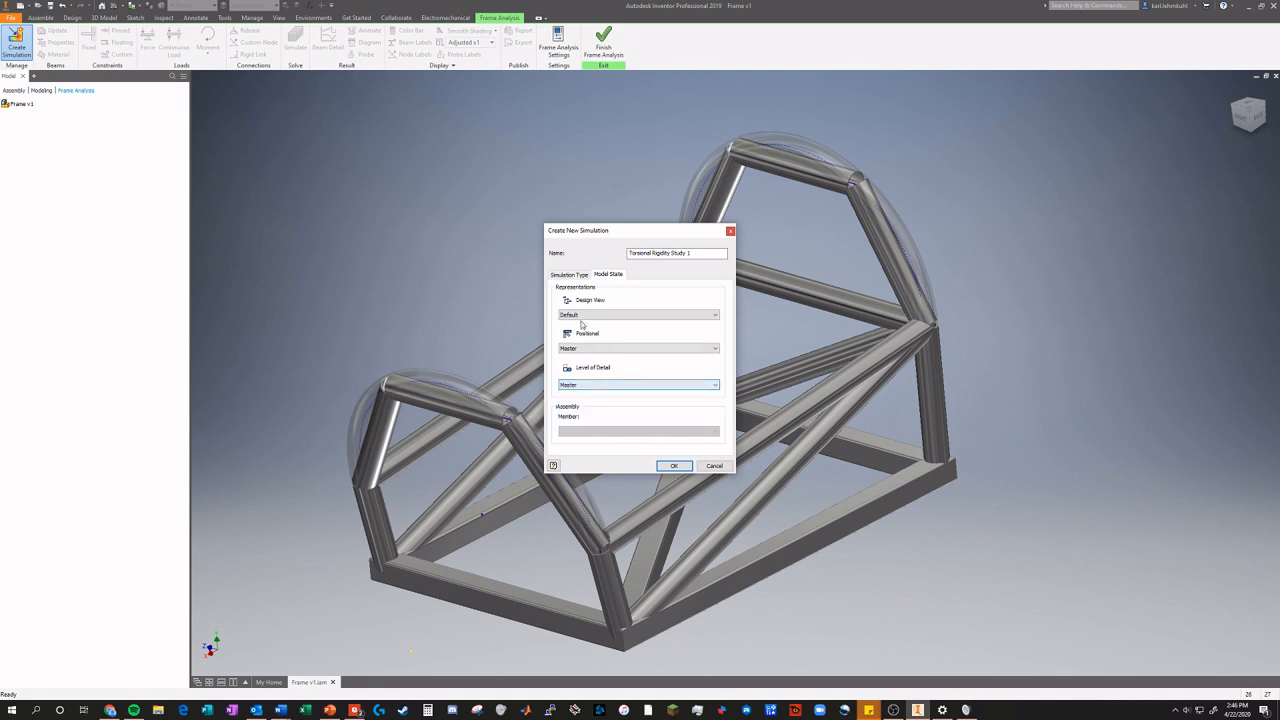
pyautogui.click(610, 315)
pyautogui.click(605, 327)
pyautogui.click(676, 466)
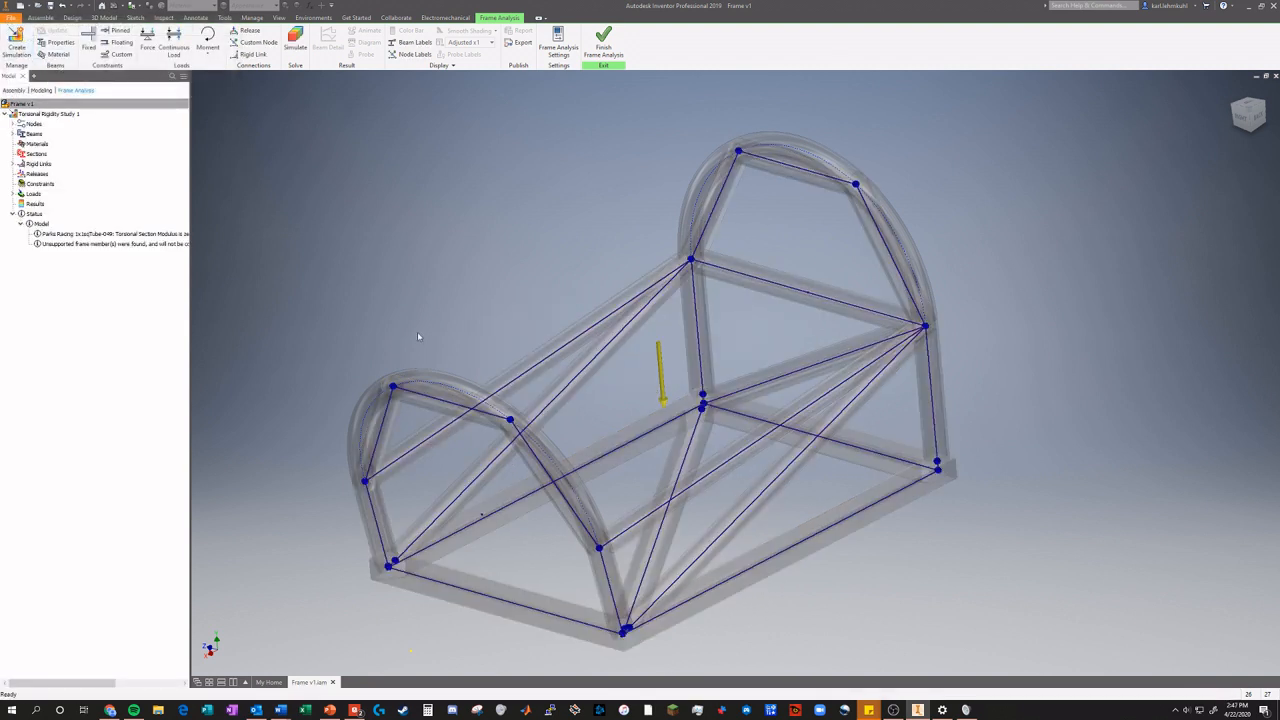
# Inspect the converted beam model from several angles, including its nodes, beams and gravity arrow.
pyautogui.moveTo(1248, 114); pyautogui.dragTo(1232, 116)
pyautogui.keyDown('shift'); pyautogui.moveTo(600, 432); pyautogui.dragTo(746, 432, button='middle'); pyautogui.keyUp('shift')
pyautogui.keyDown('shift'); pyautogui.moveTo(664, 431); pyautogui.dragTo(740, 432, button='middle'); pyautogui.keyUp('shift')
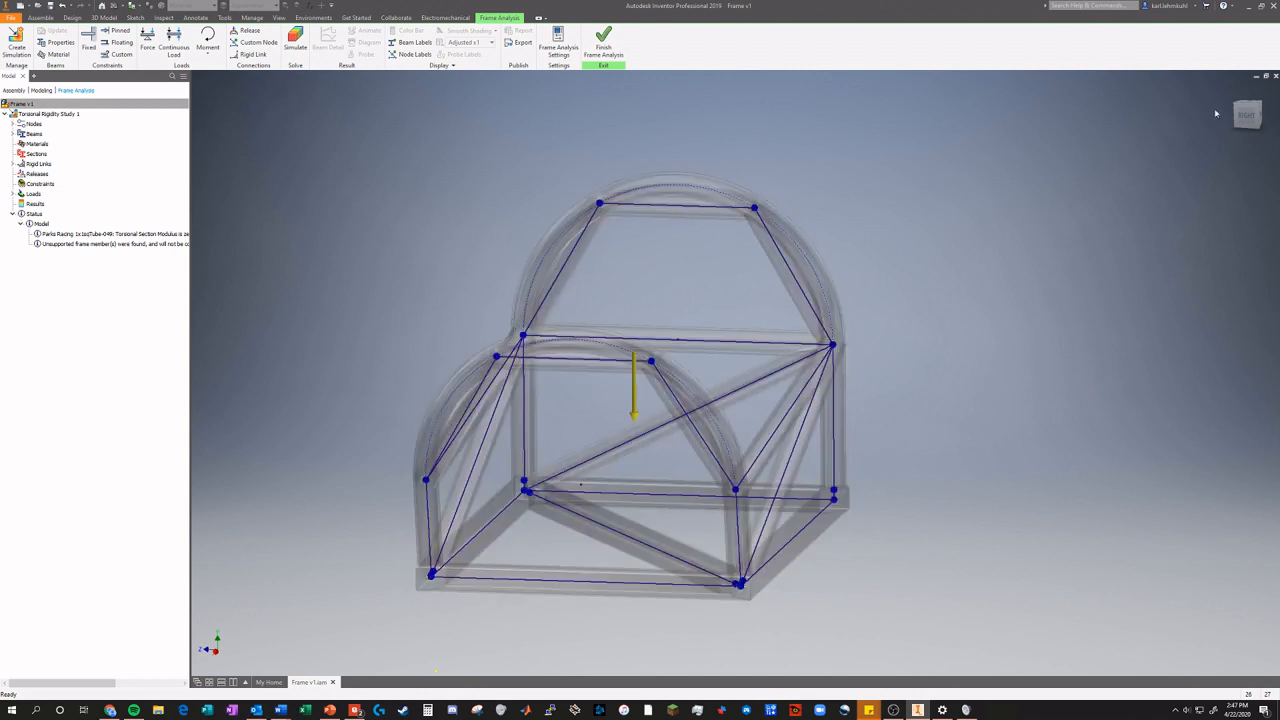
pyautogui.moveTo(1245, 118)
pyautogui.mouseDown()
pyautogui.moveTo(1209, 122)
pyautogui.moveTo(1241, 124)
pyautogui.moveTo(1252, 150)
pyautogui.moveTo(1240, 143)
pyautogui.mouseUp()
pyautogui.keyDown('shift'); pyautogui.moveTo(664, 432); pyautogui.dragTo(672, 396, button='middle'); pyautogui.keyUp('shift')
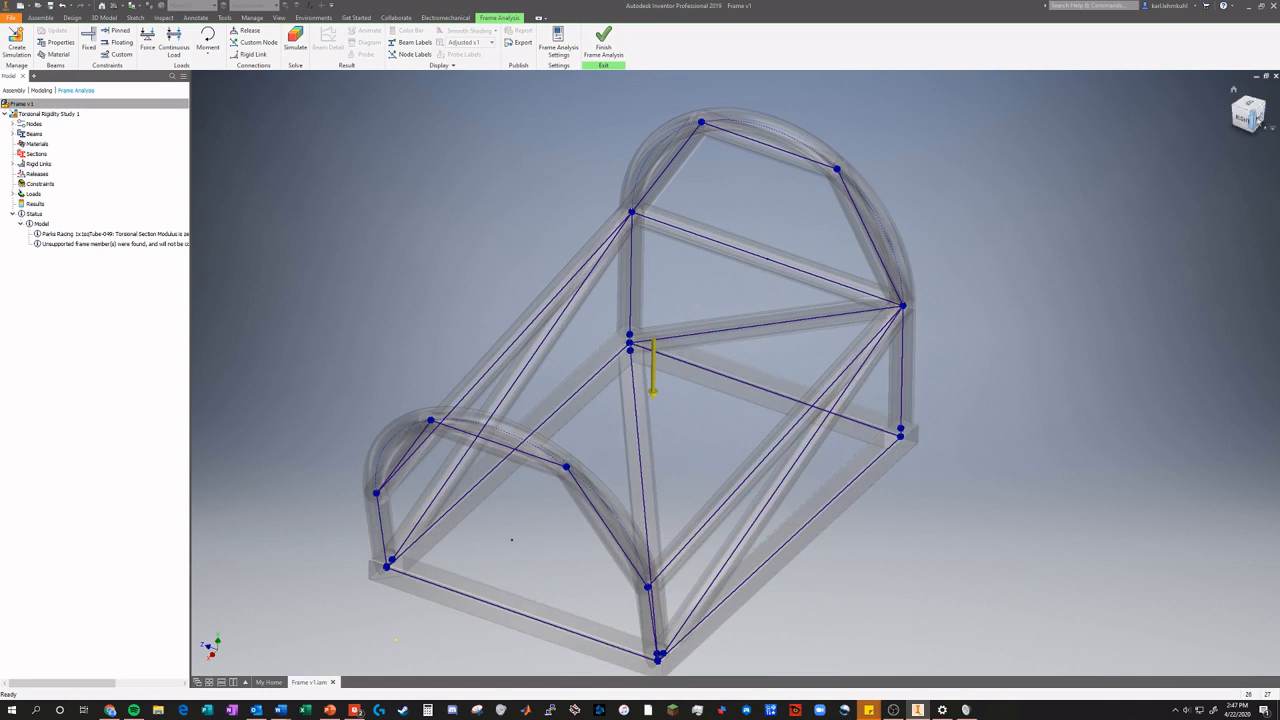
pyautogui.moveTo(1258, 118)
pyautogui.mouseDown()
pyautogui.moveTo(1190, 106)
pyautogui.moveTo(1262, 98)
pyautogui.moveTo(1264, 112)
pyautogui.mouseUp()
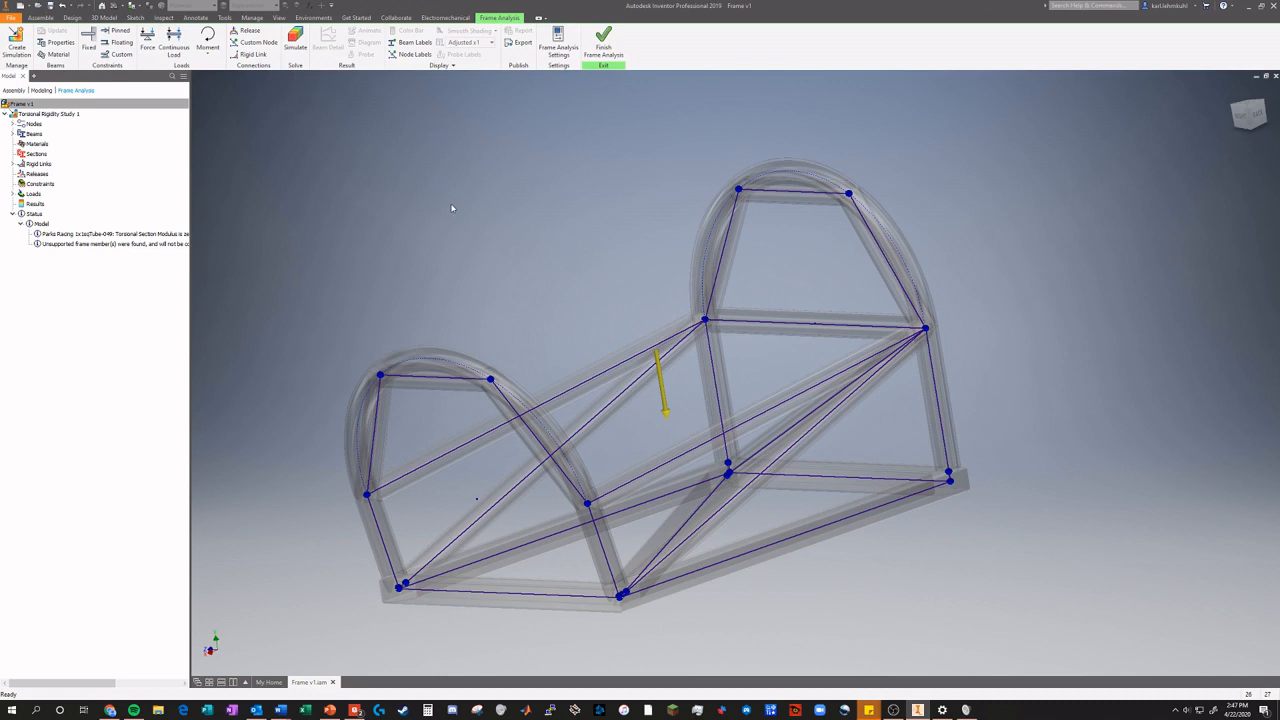
# Open the beam material settings and review the material properties of several frame members.
pyautogui.click(55, 55)
pyautogui.moveTo(552, 264); pyautogui.dragTo(380, 177)
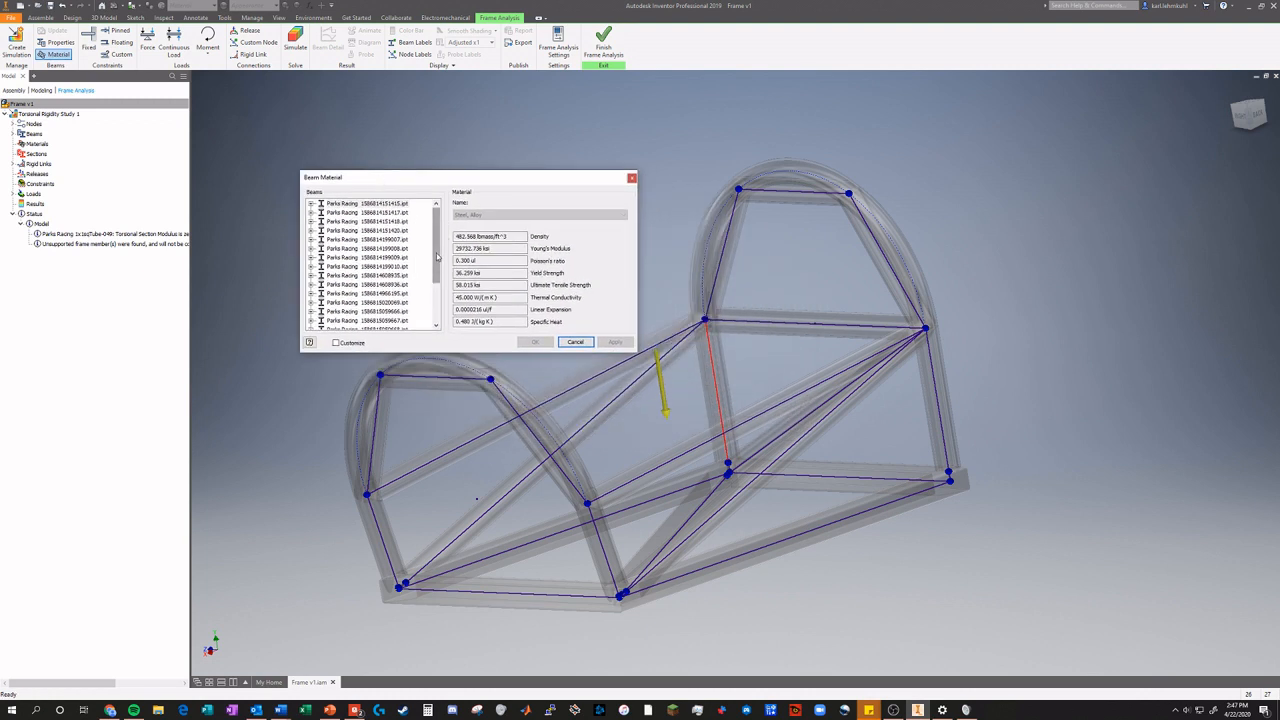
pyautogui.scroll(-3, 435, 258)
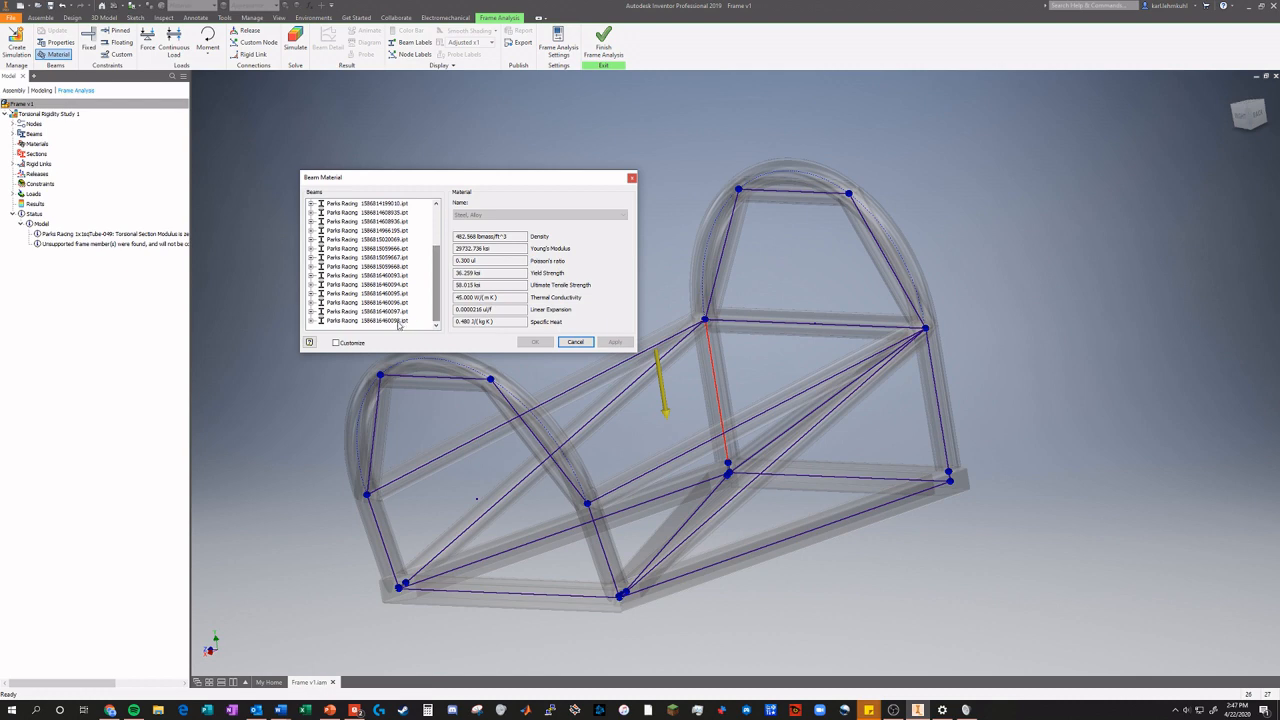
pyautogui.click(385, 320)
pyautogui.click(402, 304)
pyautogui.click(393, 258)
pyautogui.click(392, 231)
pyautogui.click(391, 213)
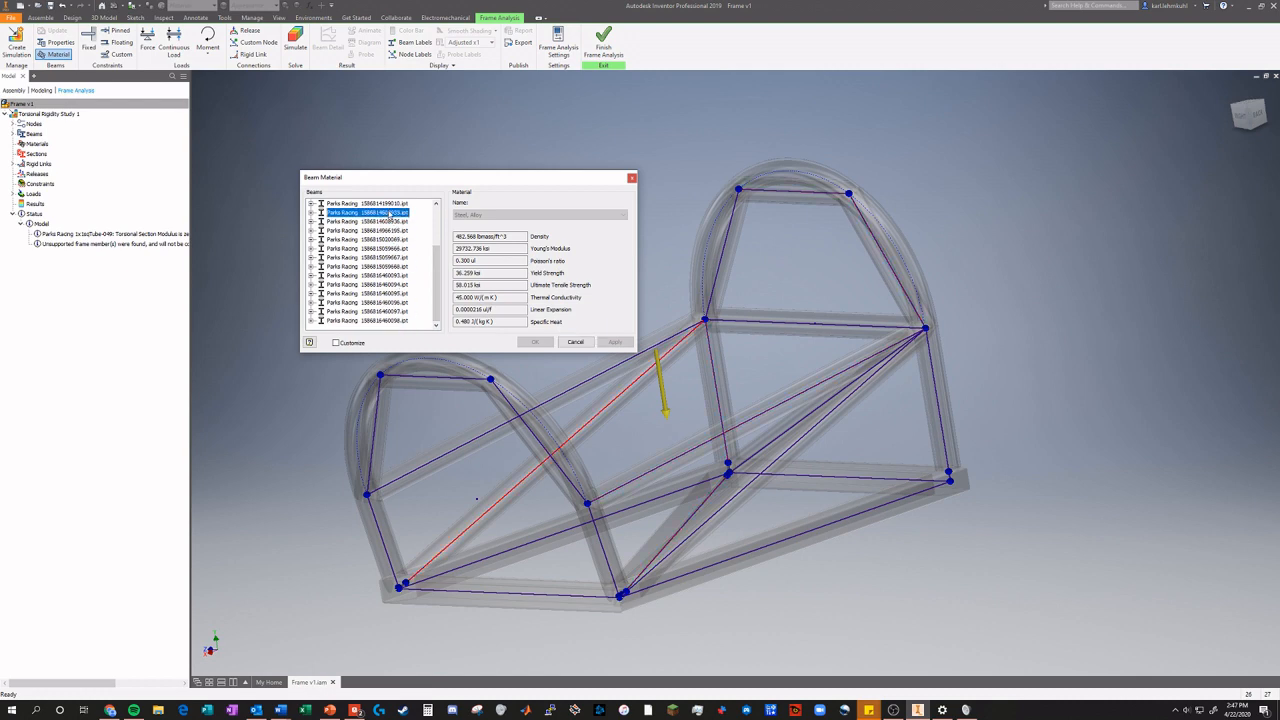
pyautogui.scroll(3, 435, 265)
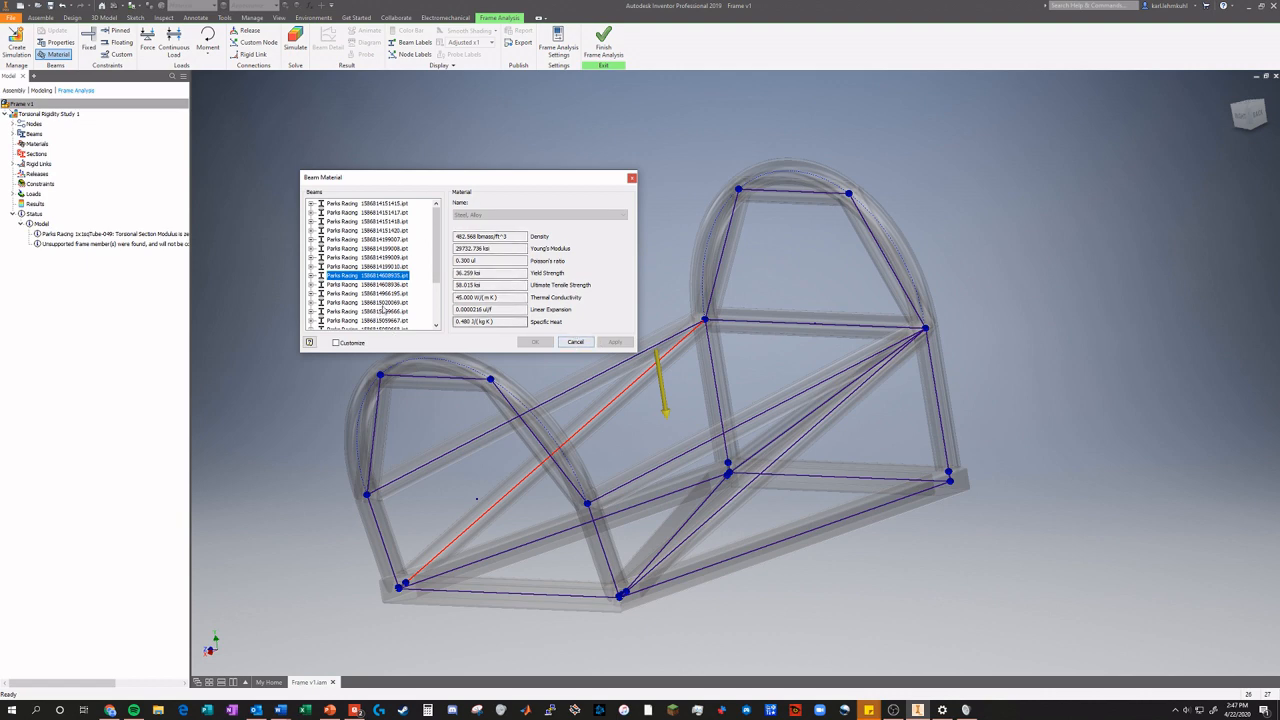
pyautogui.scroll(-3, 362, 255)
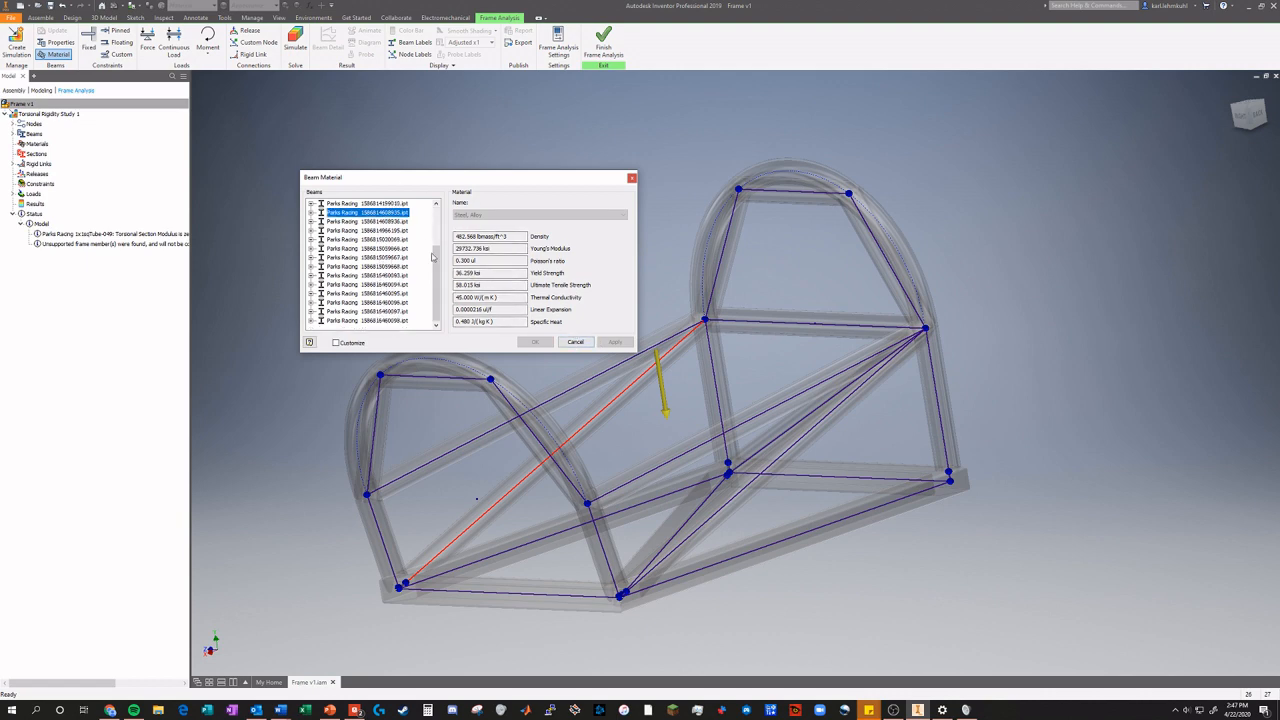
# Temporarily enable material customization for the last listed beam and browse the available materials without changing Steel, Alloy.
pyautogui.click(326, 321)
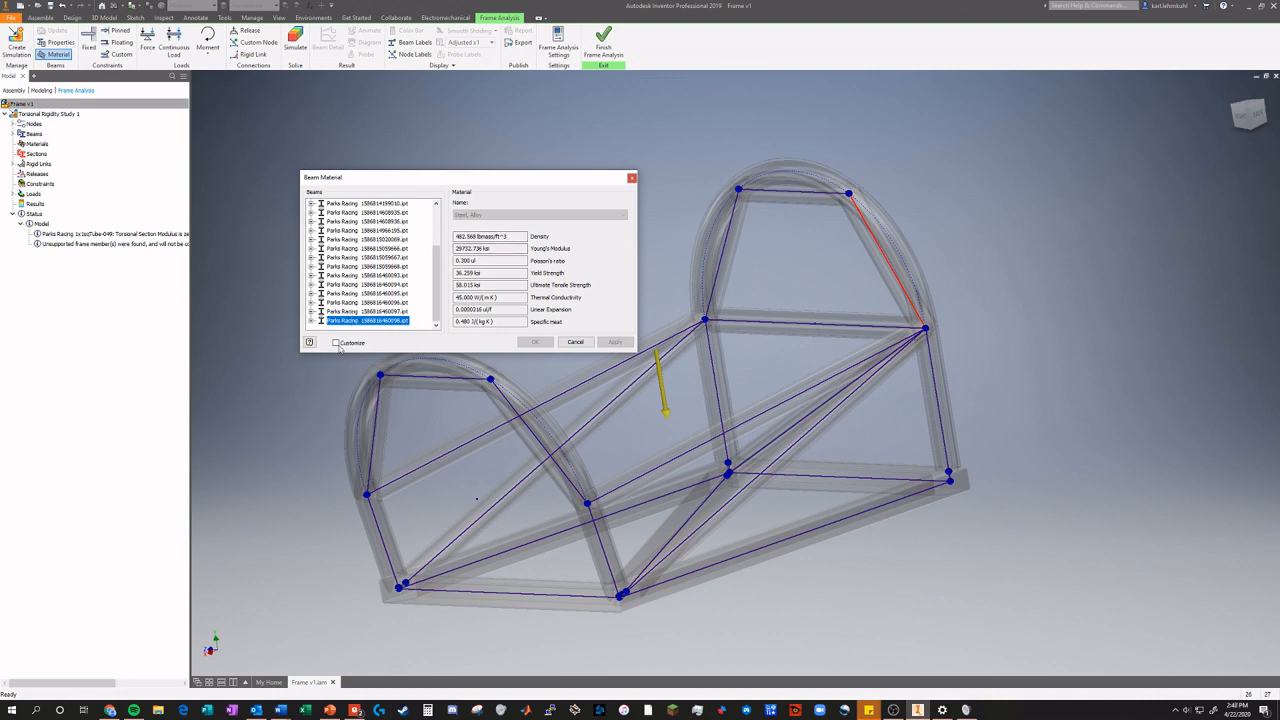
pyautogui.click(338, 344)
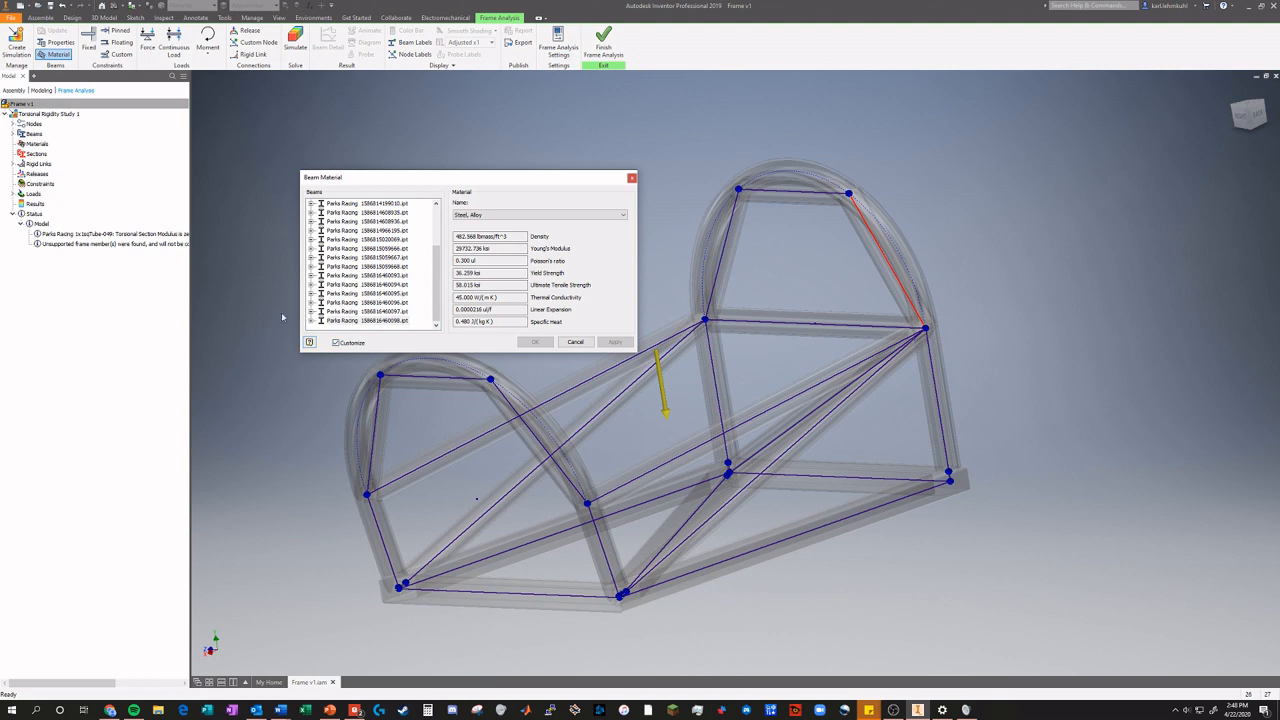
pyautogui.click(512, 215)
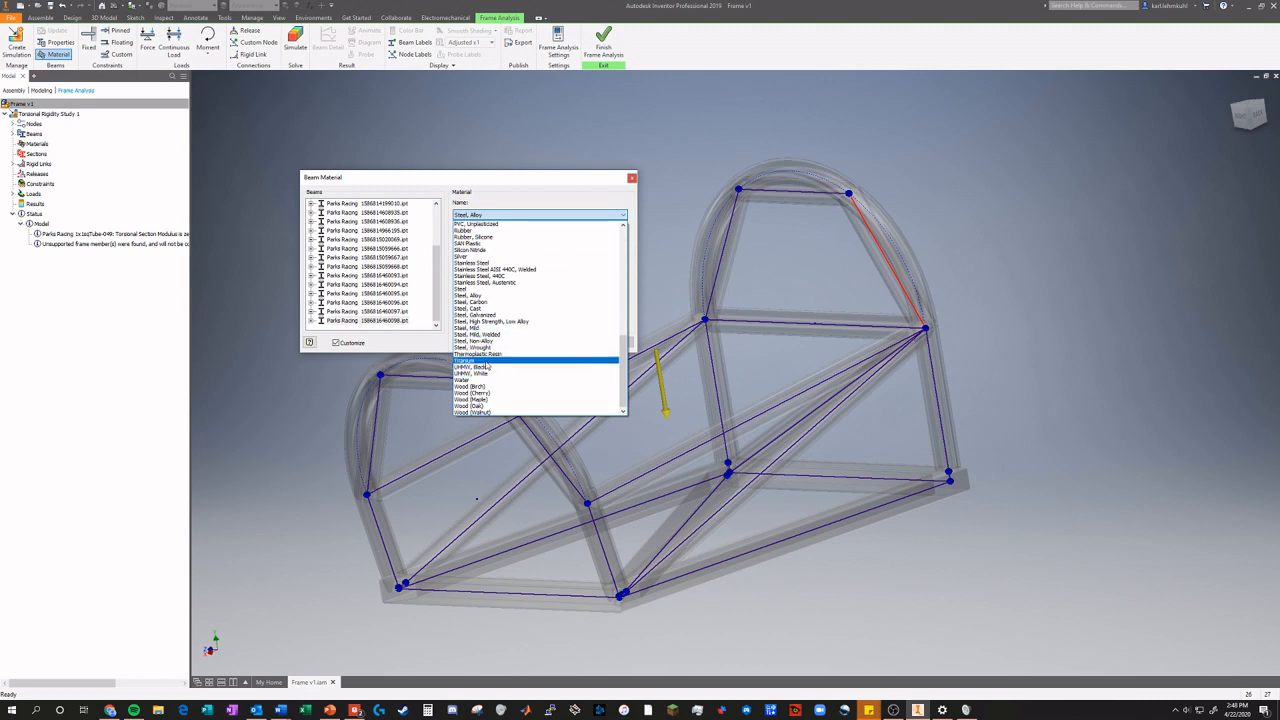
pyautogui.click(406, 321)
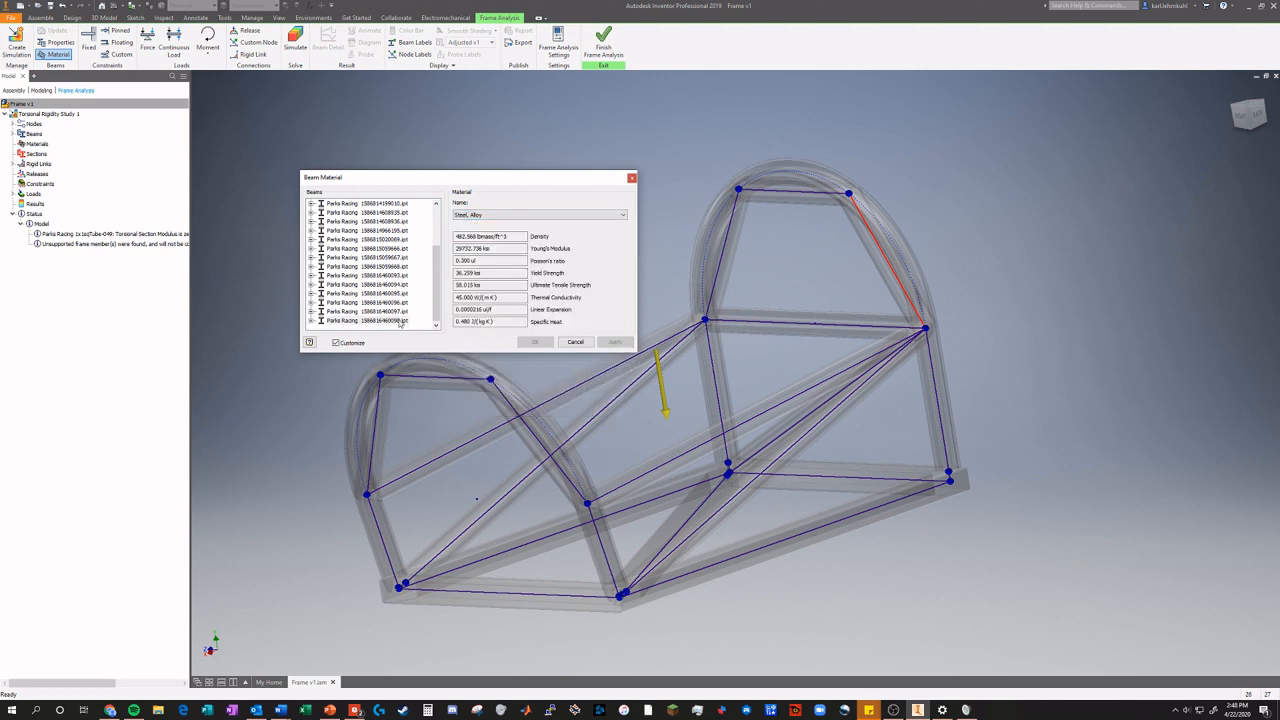
pyautogui.click(400, 321)
pyautogui.click(520, 215)
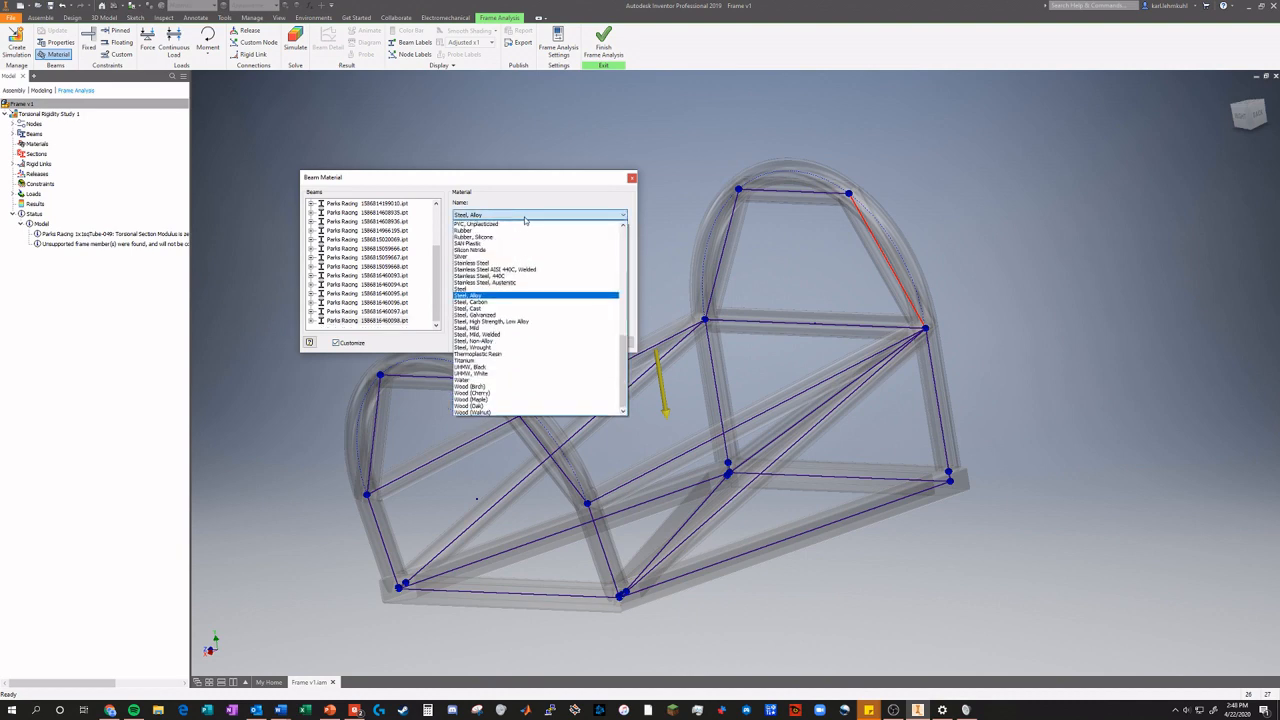
pyautogui.scroll(10, 520, 289)
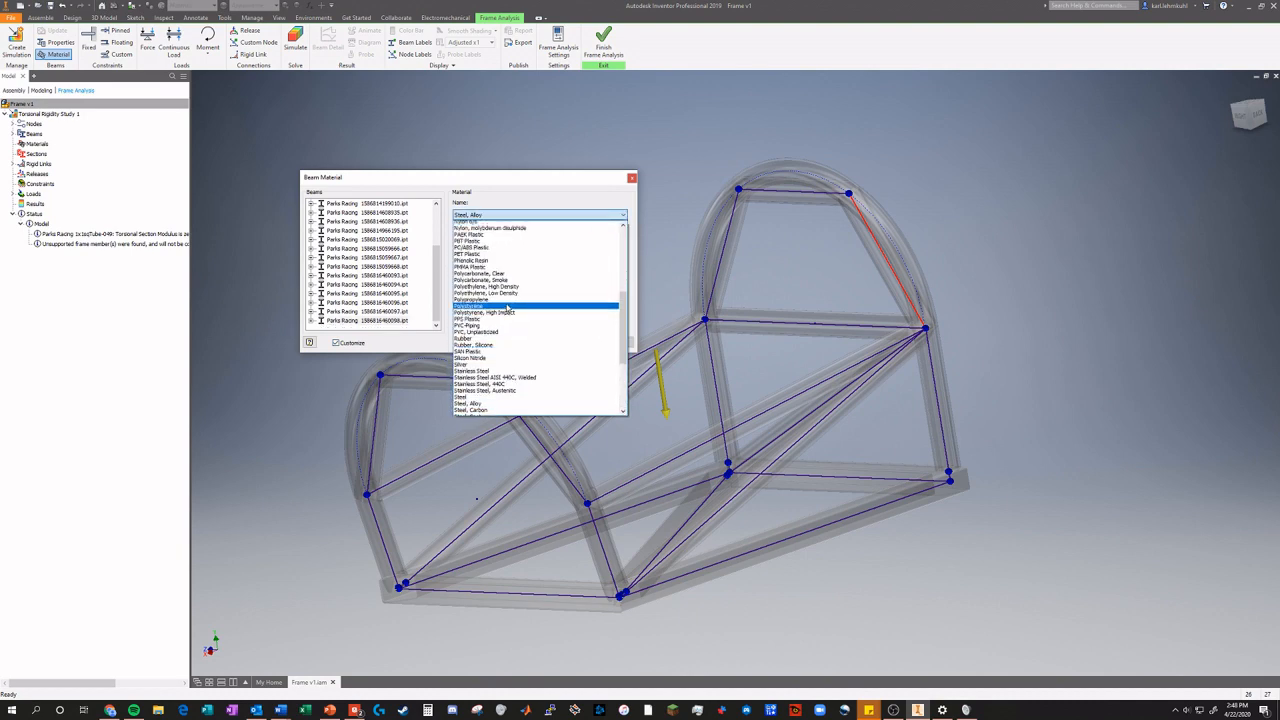
pyautogui.click(495, 212)
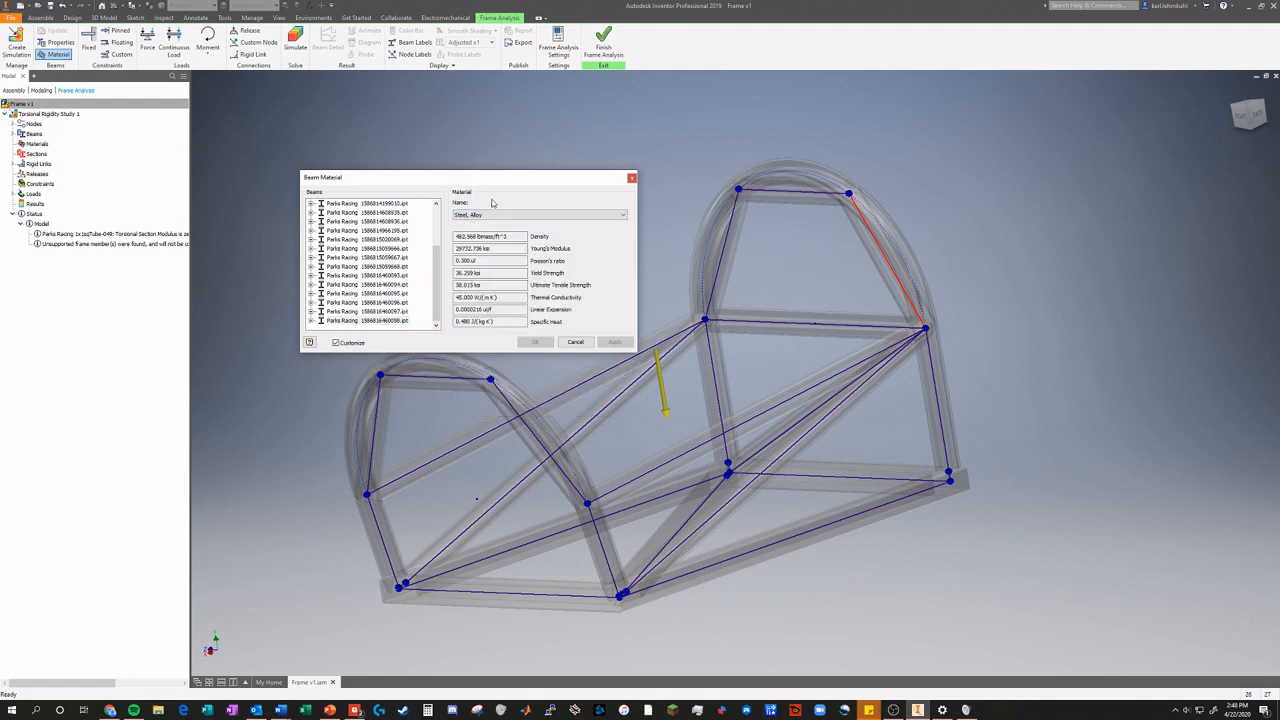
pyautogui.click(350, 343)
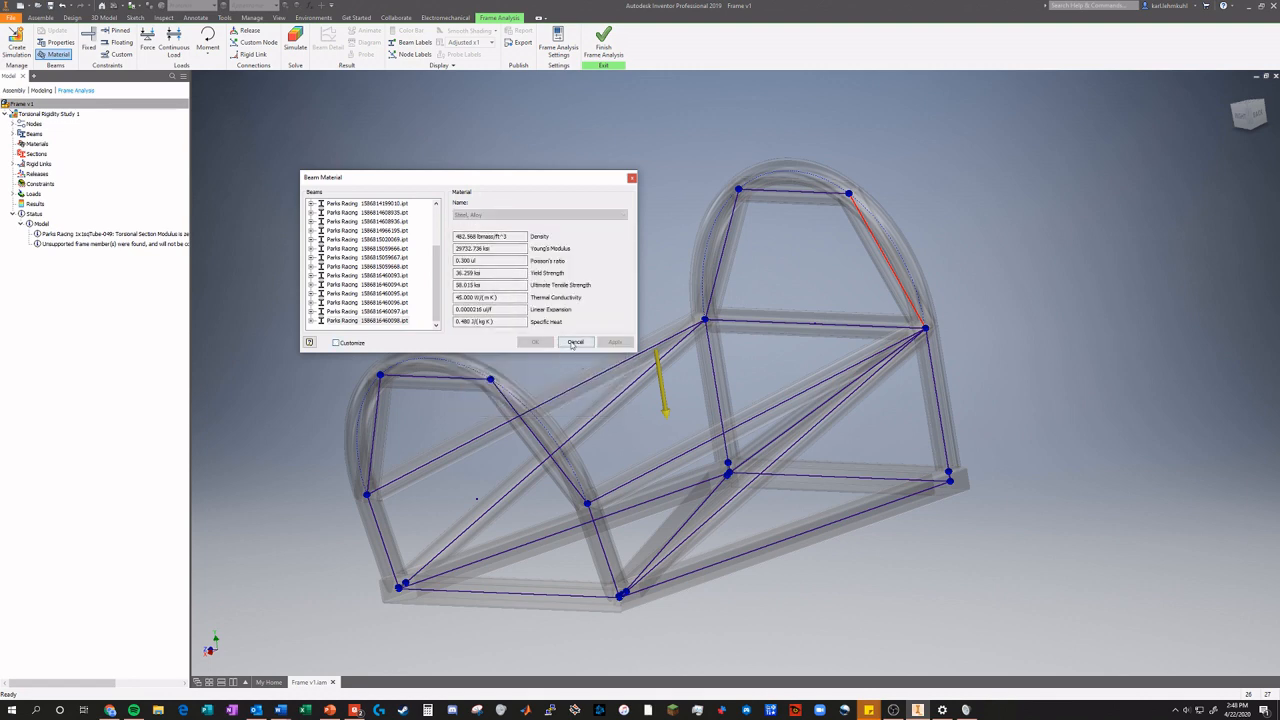
pyautogui.scroll(2, 334, 309)
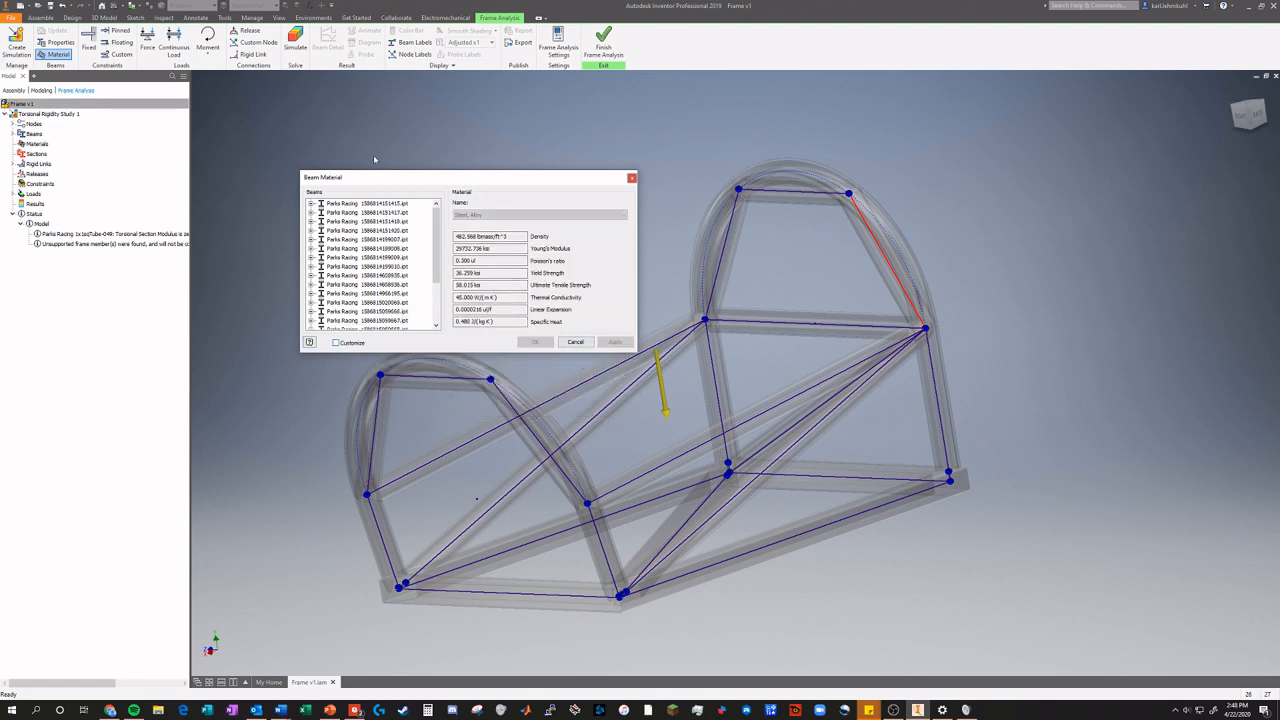
# Cancel the beam material settings without changes and finish the frame analysis to return to the assembly.
pyautogui.scroll(-2, 312, 293)
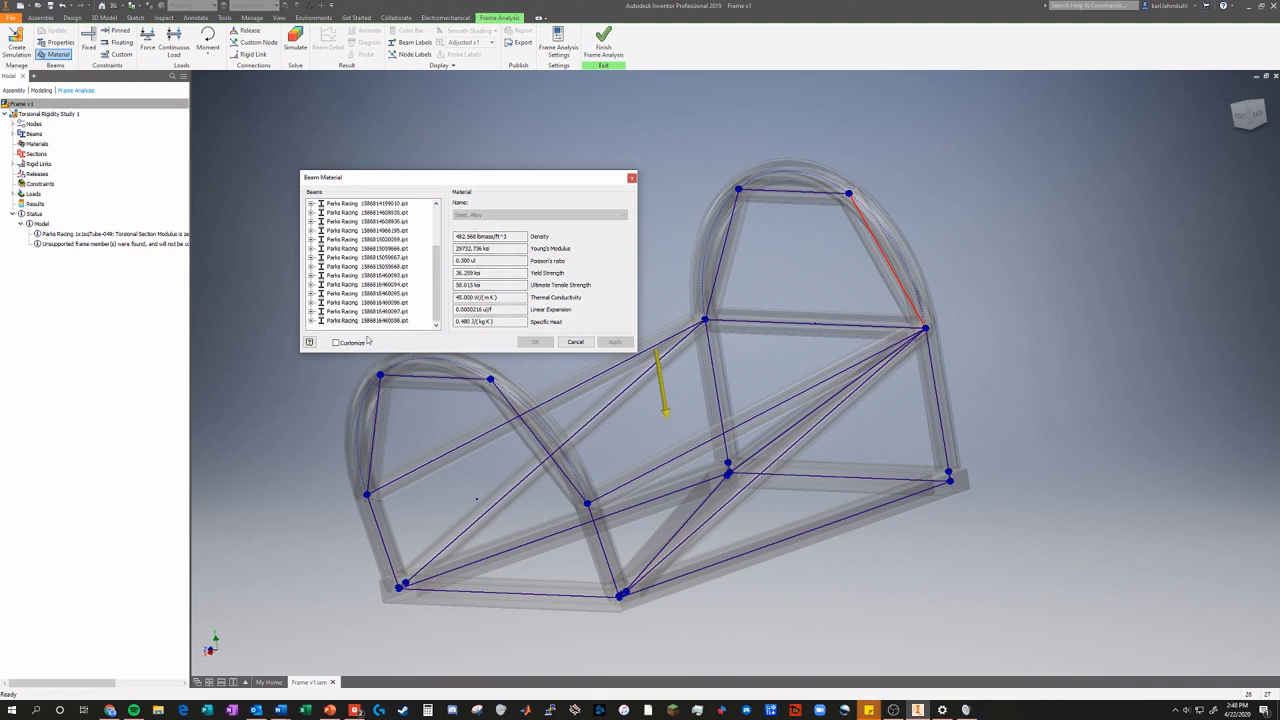
pyautogui.click(576, 343)
pyautogui.click(603, 47)
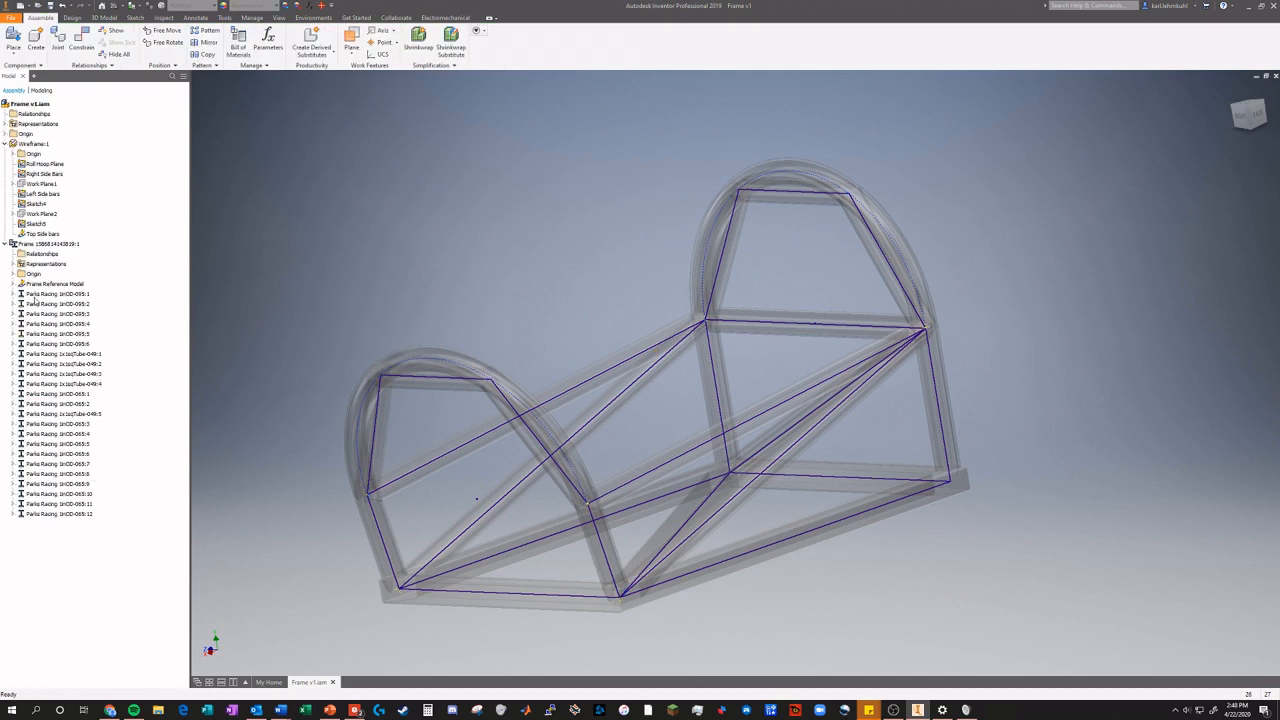
# Open the material browser for the whole frame subassembly and look through the Inventor Material Library for a suitable steel.
pyautogui.rightClick(28, 244)
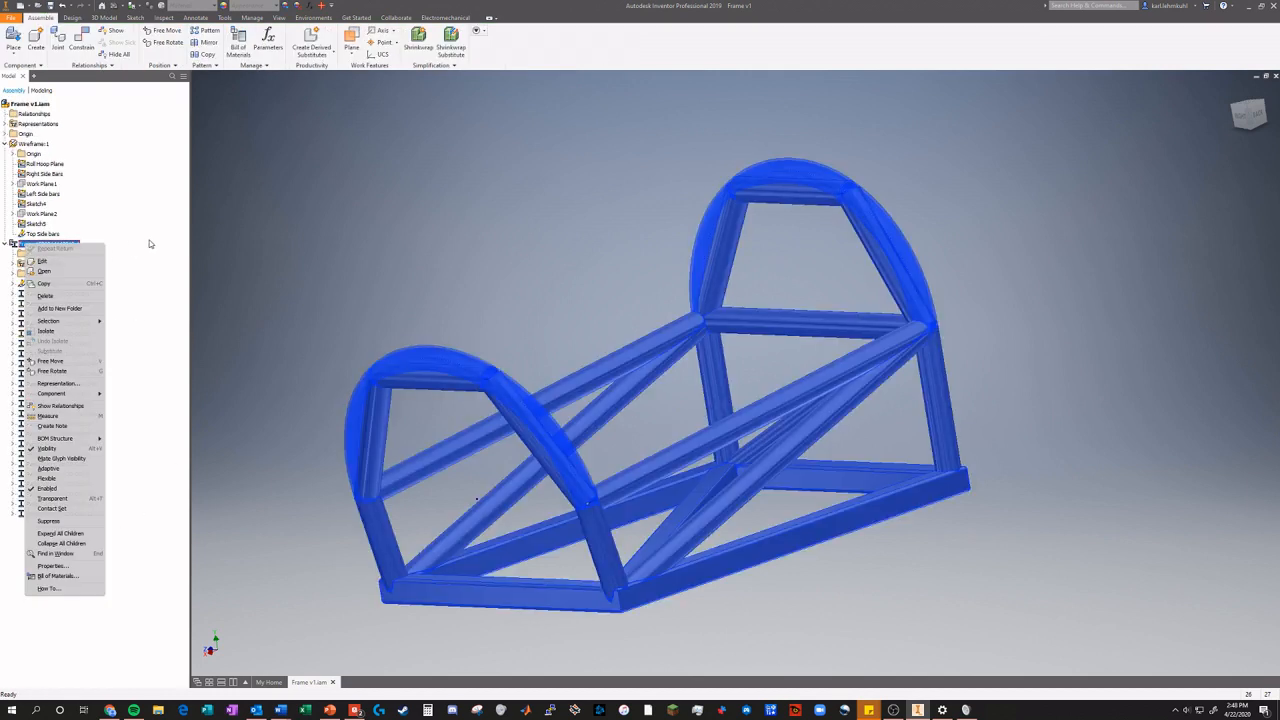
pyautogui.press('Escape')
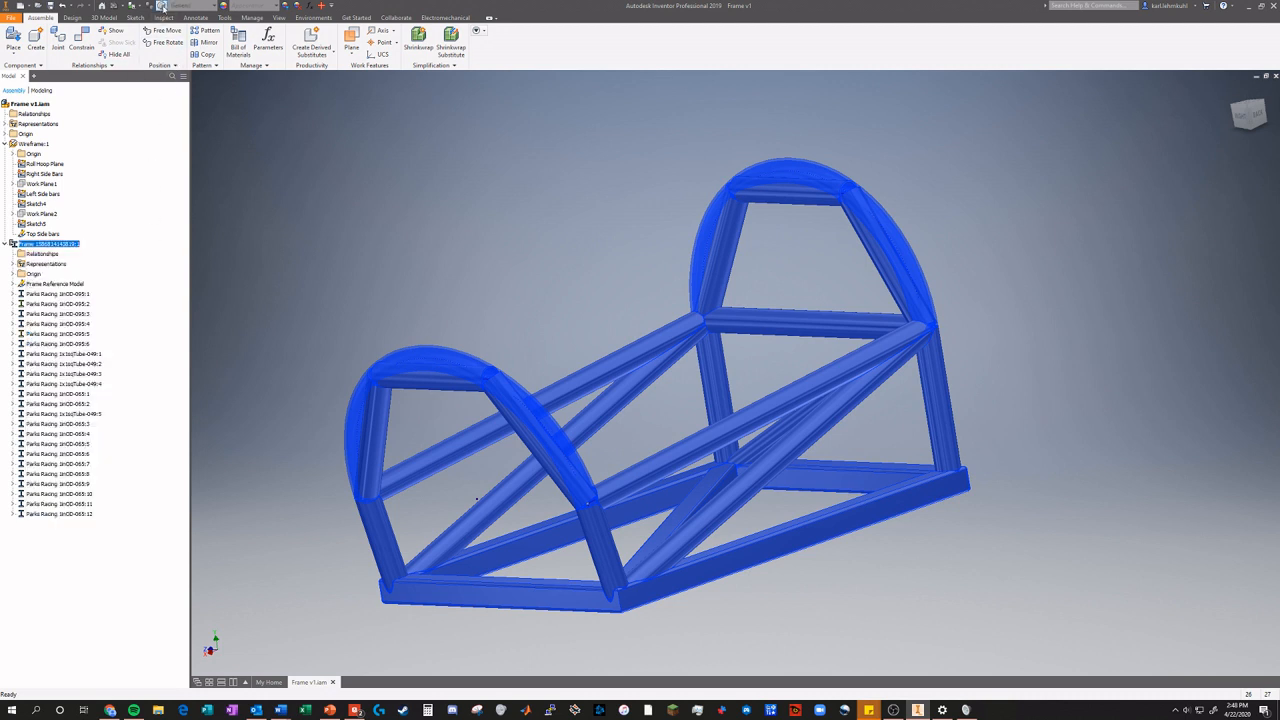
pyautogui.click(161, 6)
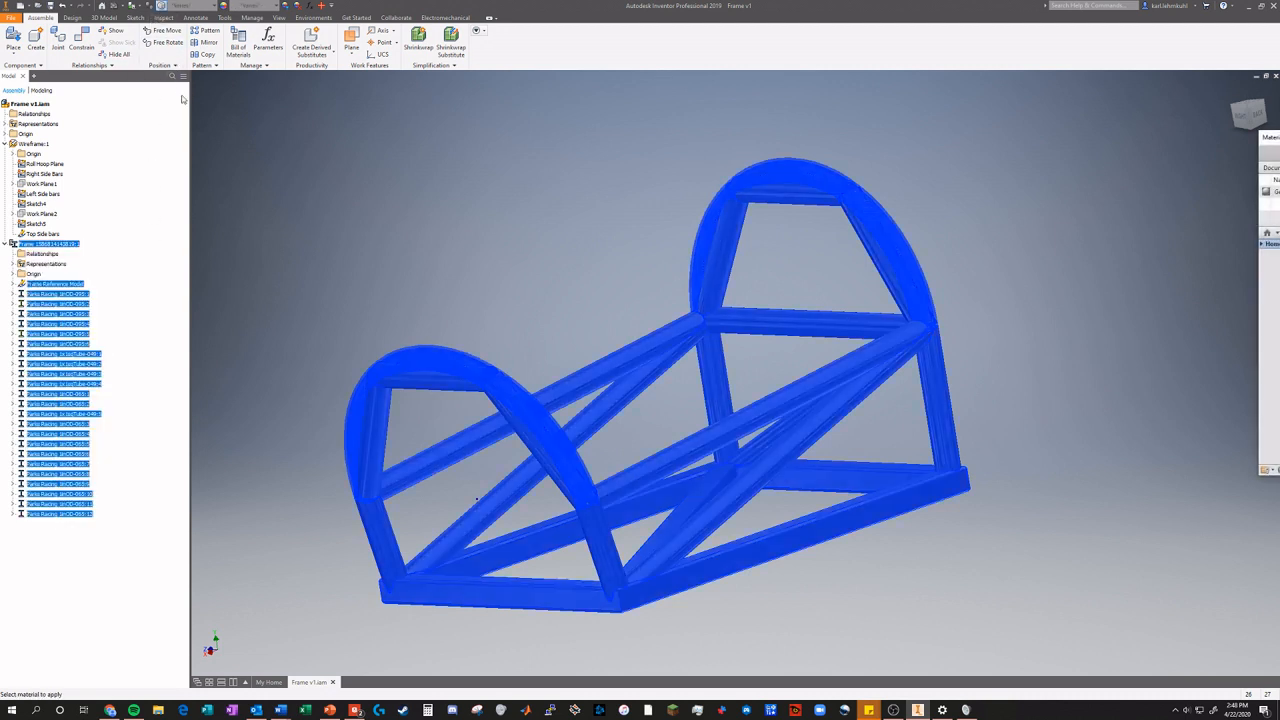
pyautogui.moveTo(1275, 136); pyautogui.dragTo(274, 145)
pyautogui.click(360, 240)
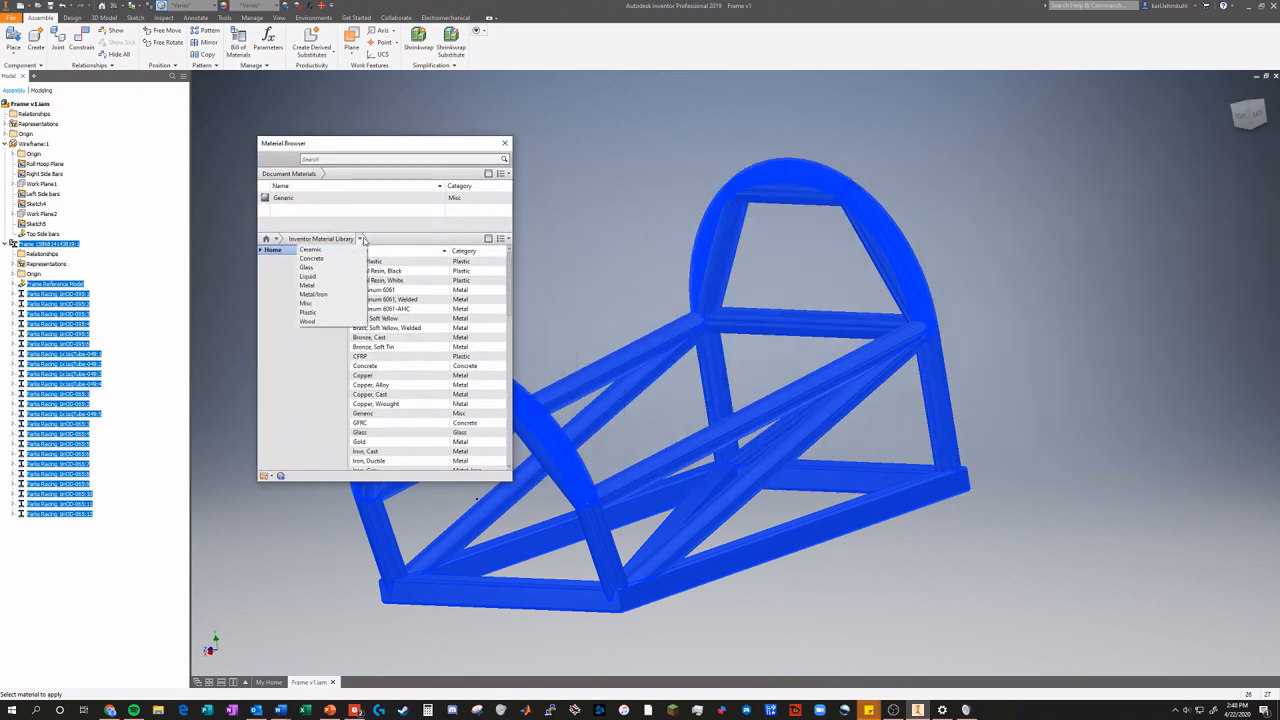
pyautogui.click(358, 241)
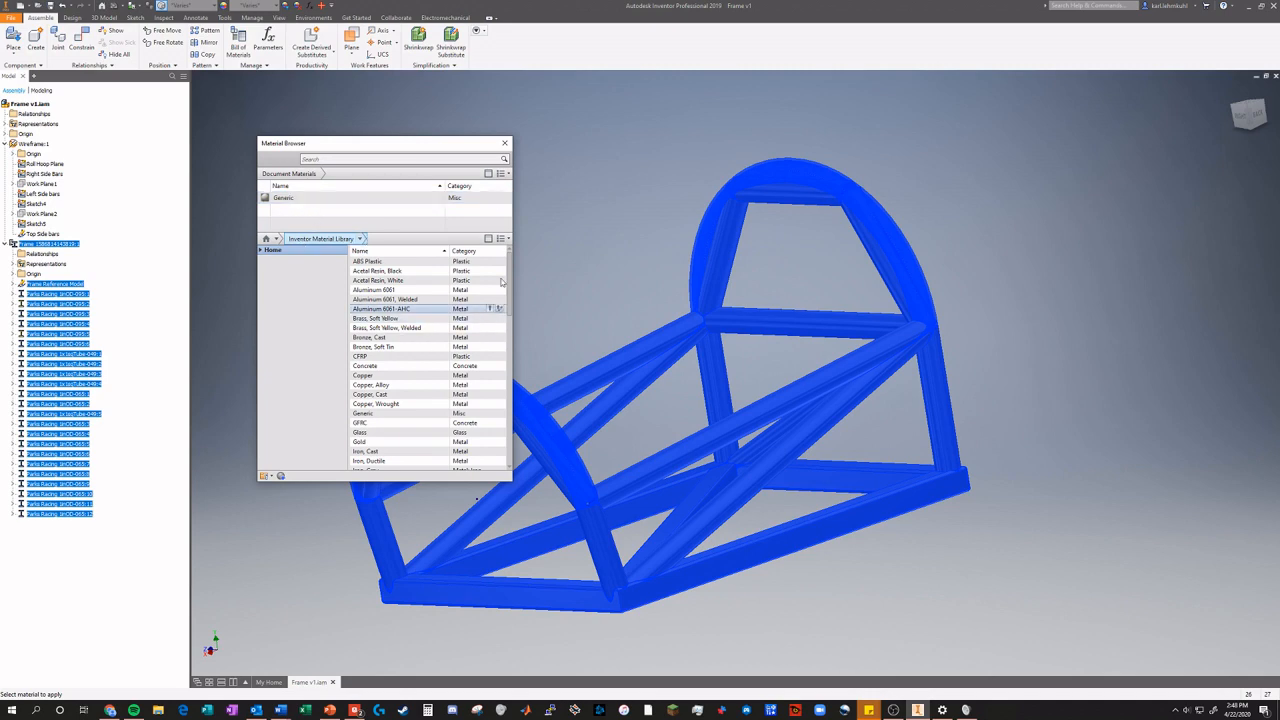
pyautogui.scroll(-9, 505, 340)
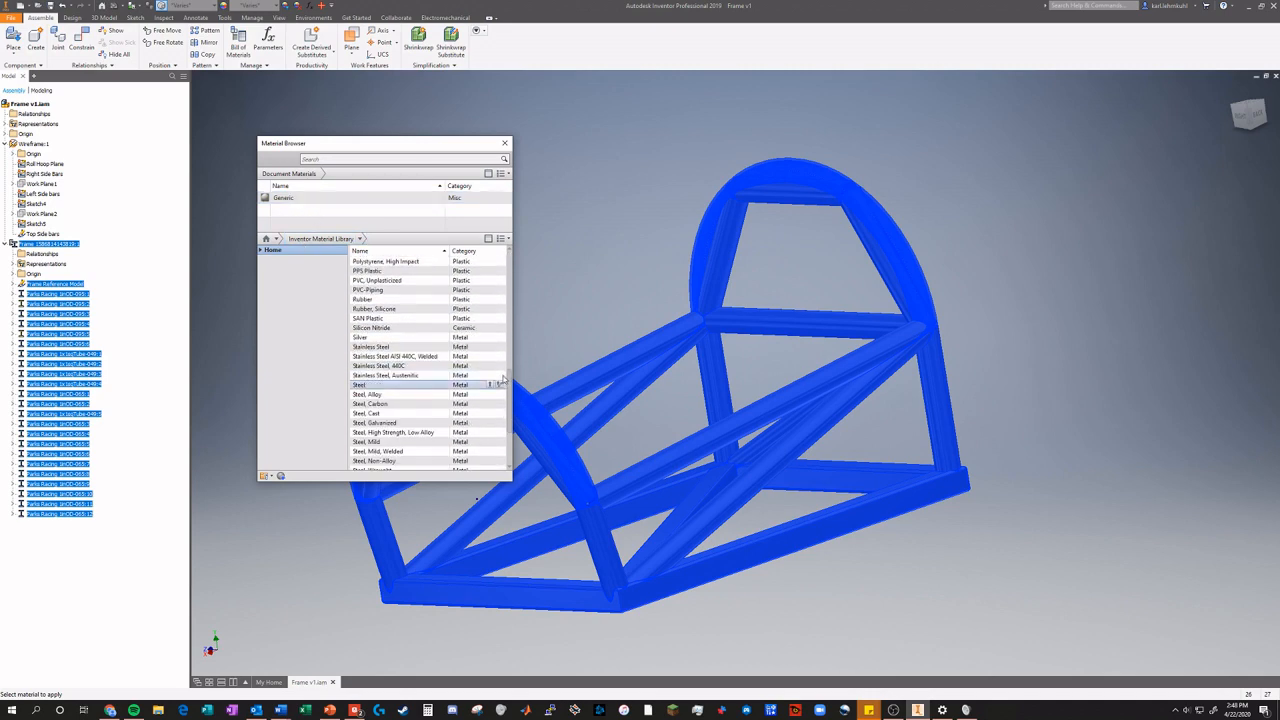
pyautogui.scroll(3, 500, 410)
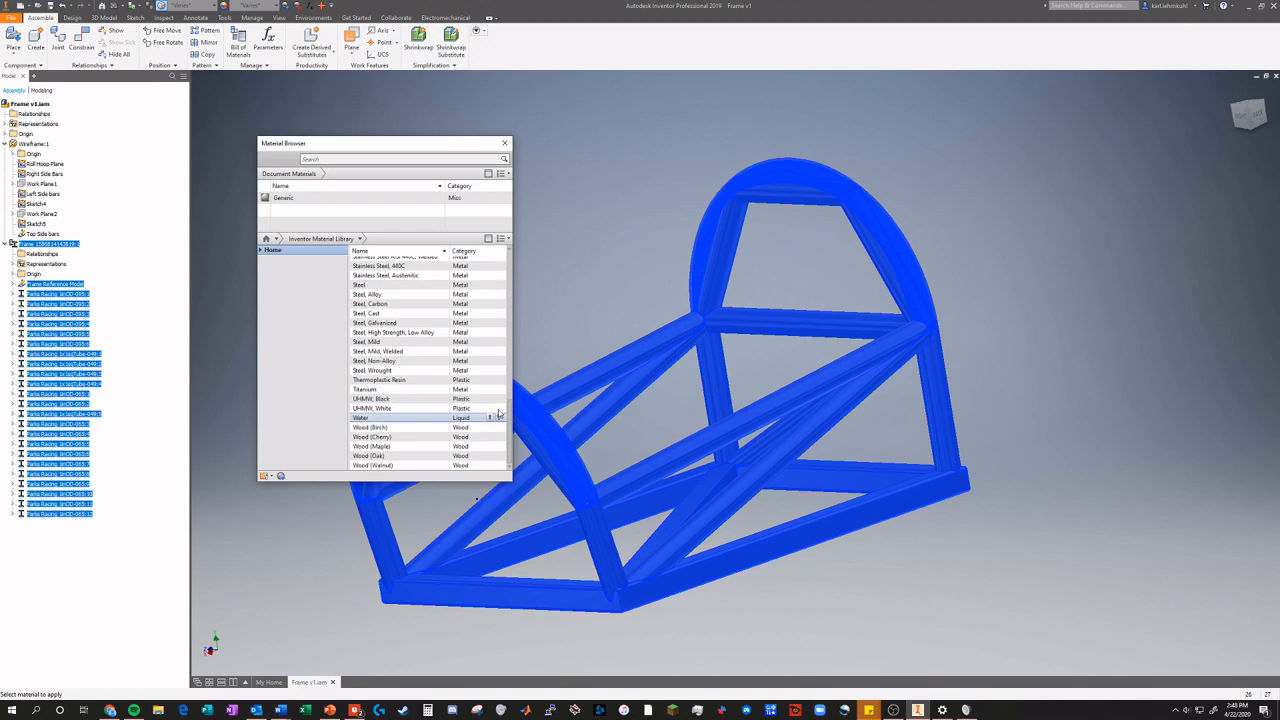
# Switch the material browser's library to the Autodesk Material Library.
pyautogui.click(358, 240)
pyautogui.click(349, 240)
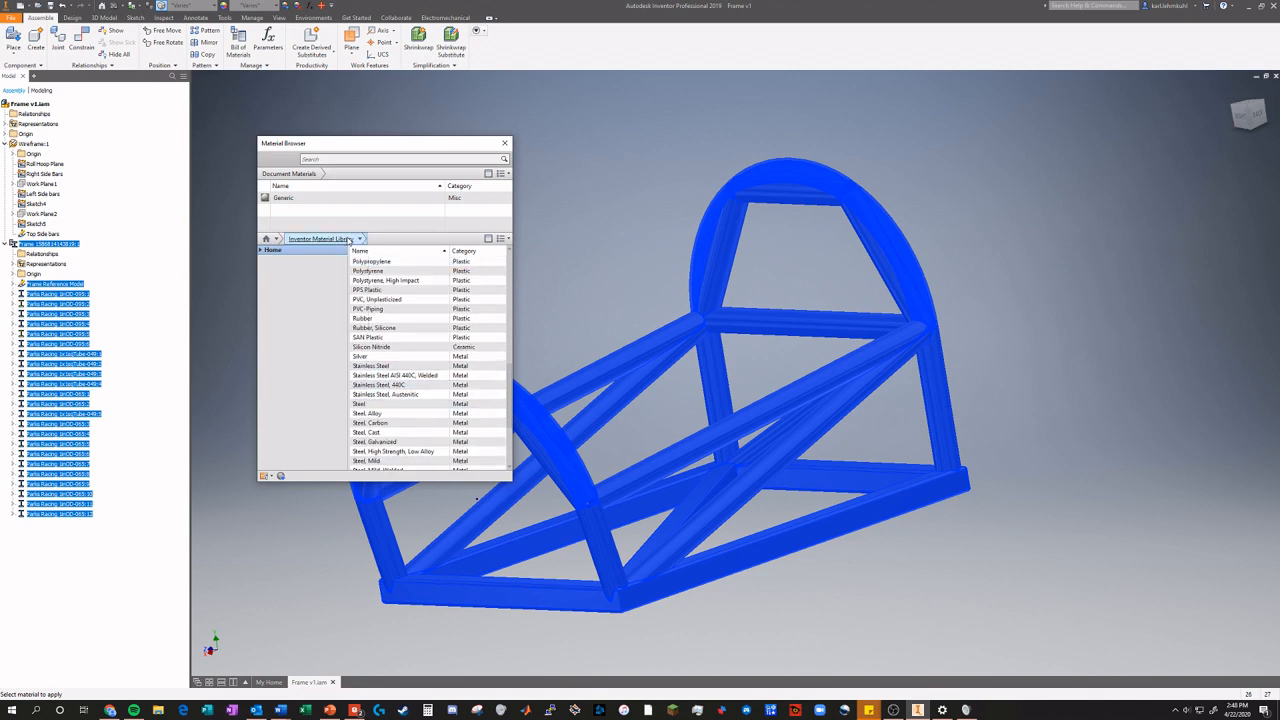
pyautogui.click(309, 242)
pyautogui.click(253, 258)
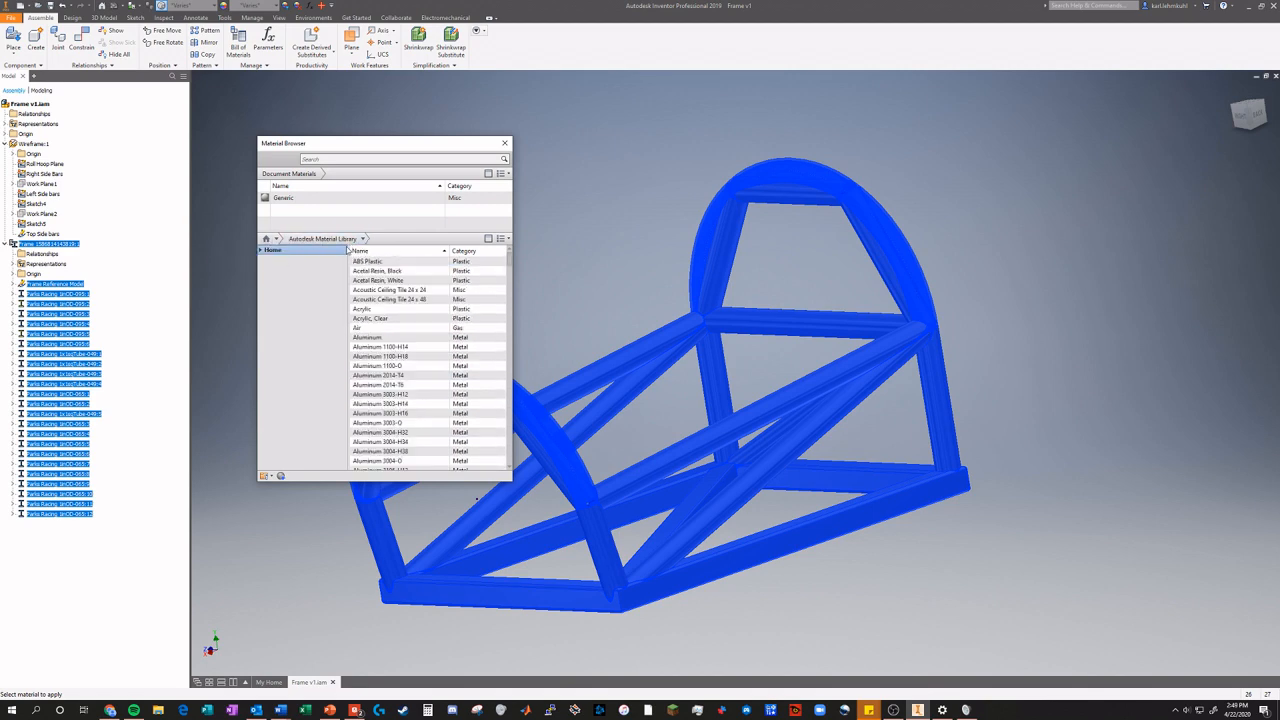
# Try to assign Steel AISI 4130 from the library to all selected frame members and close the material browser.
pyautogui.moveTo(511, 262); pyautogui.dragTo(501, 430)
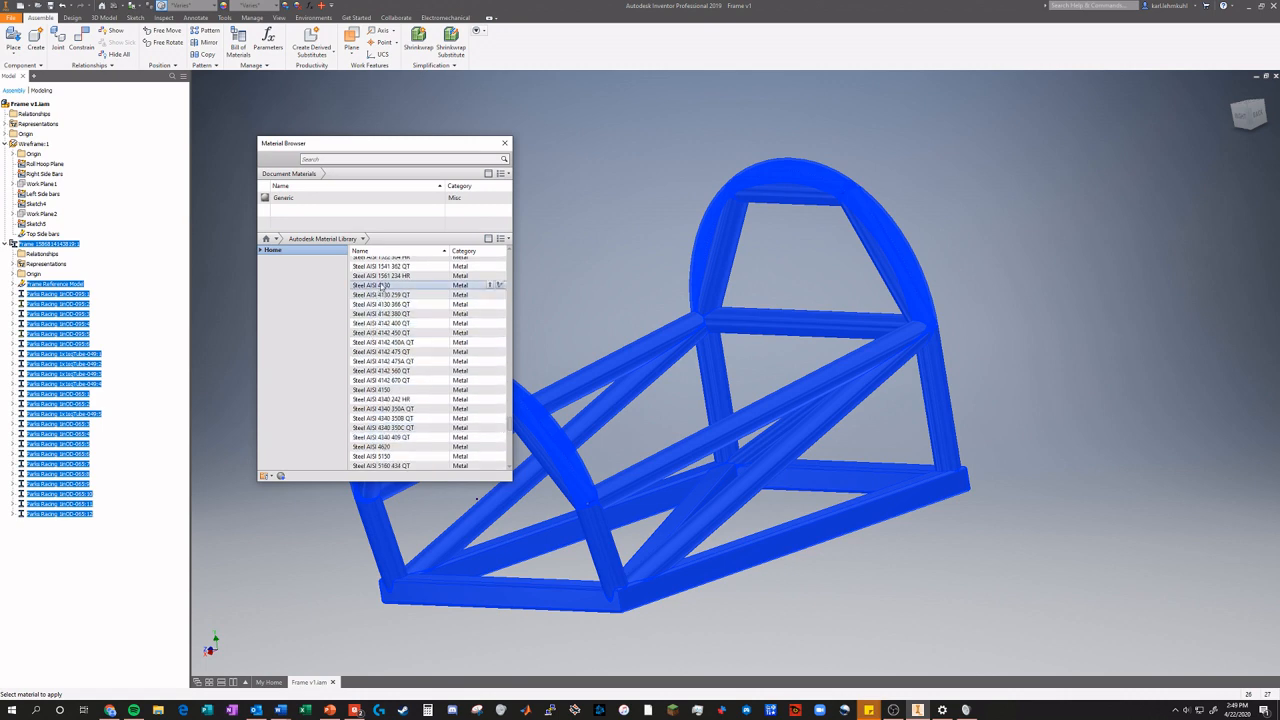
pyautogui.doubleClick(434, 288)
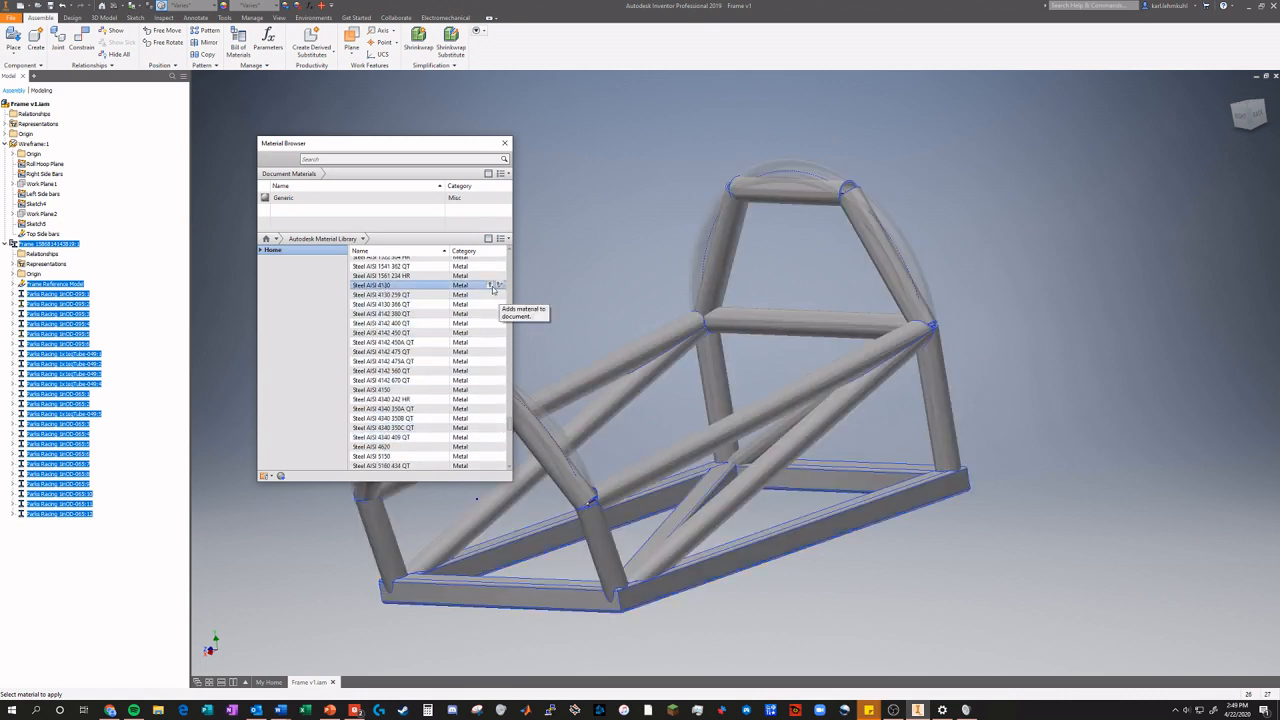
pyautogui.doubleClick(415, 287)
pyautogui.click(504, 143)
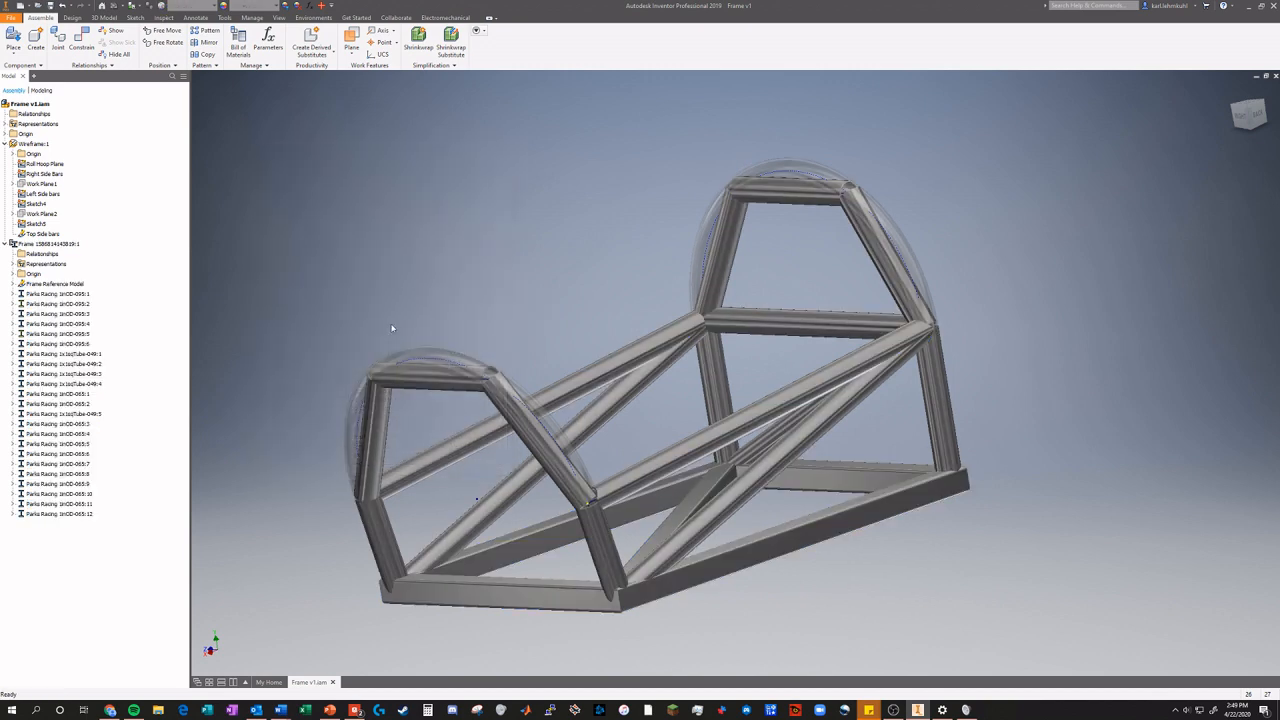
# Add Steel AISI 4130 from the Autodesk Material Library to the document materials and try to apply it to the frame.
pyautogui.click(428, 378)
pyautogui.click(62, 244)
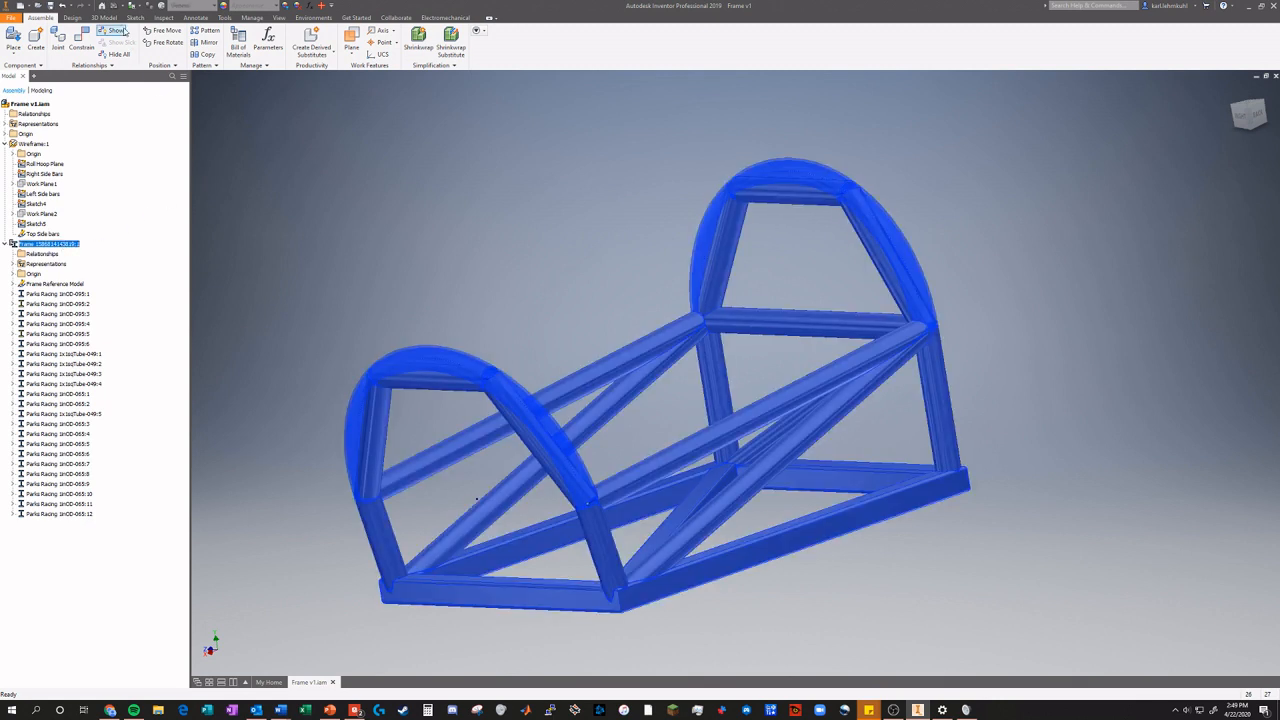
pyautogui.click(160, 6)
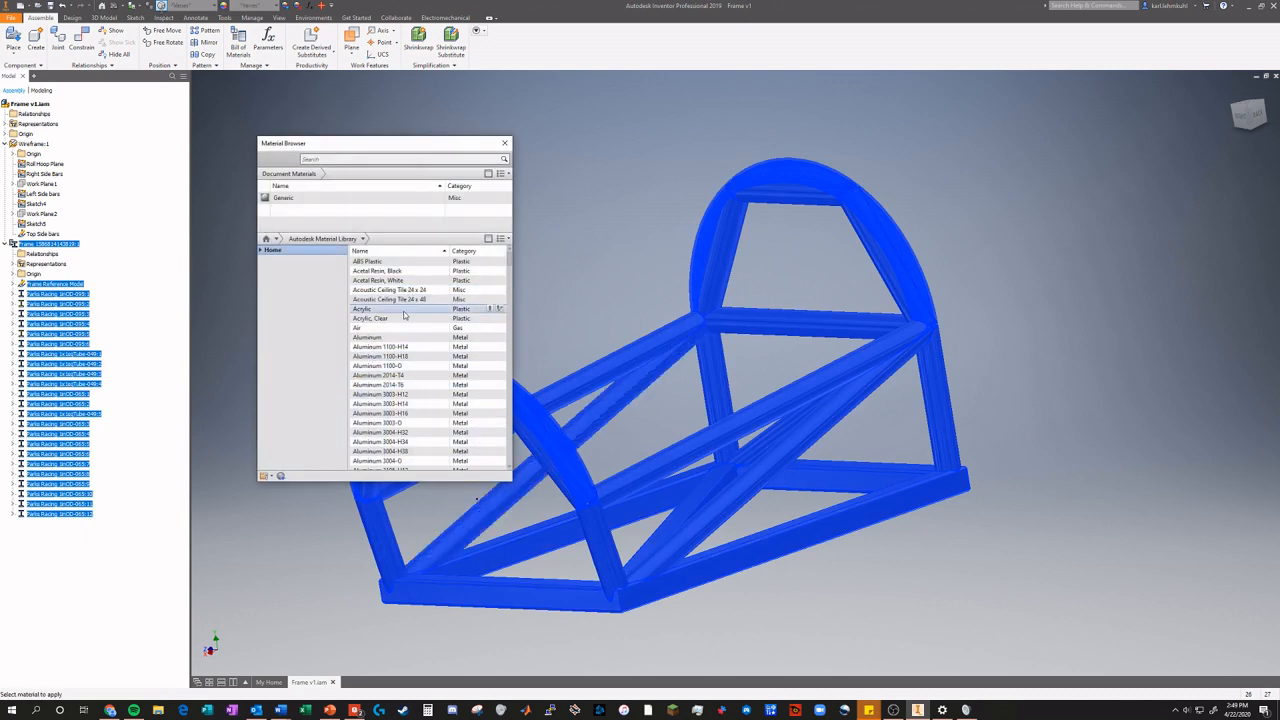
pyautogui.scroll(-15, 451, 350)
pyautogui.scroll(-20, 451, 350)
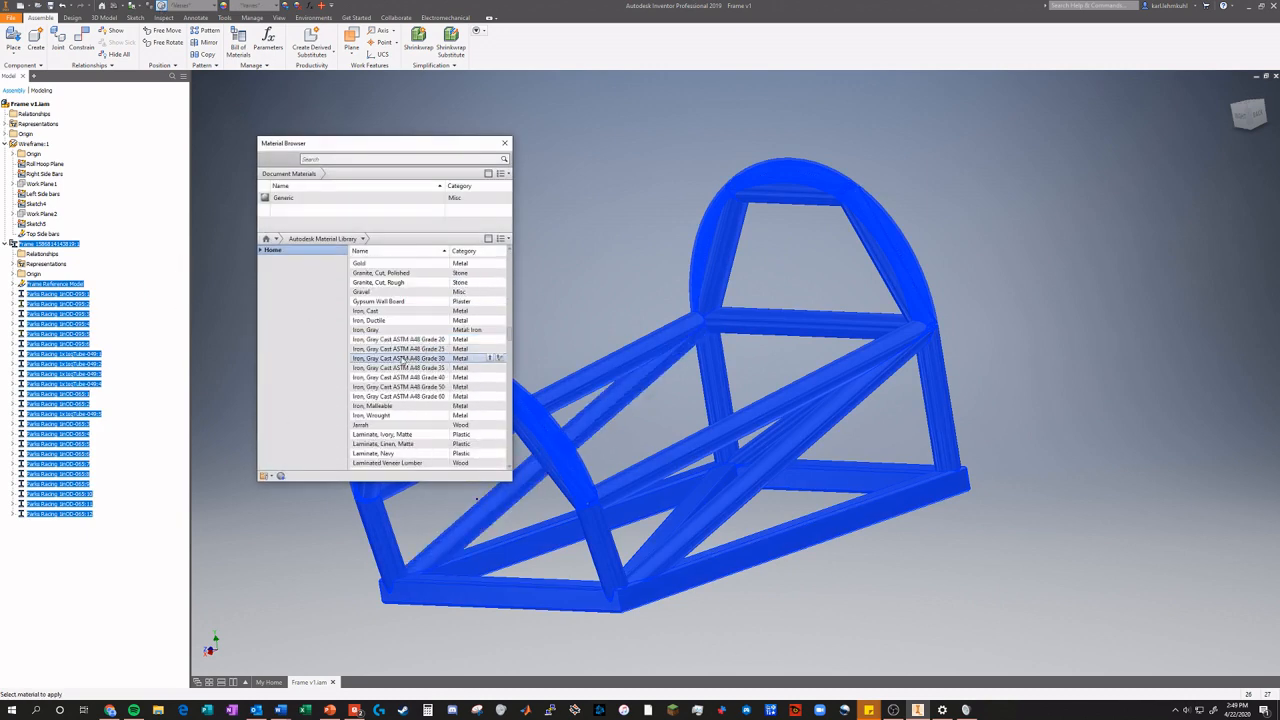
pyautogui.scroll(-10, 388, 372)
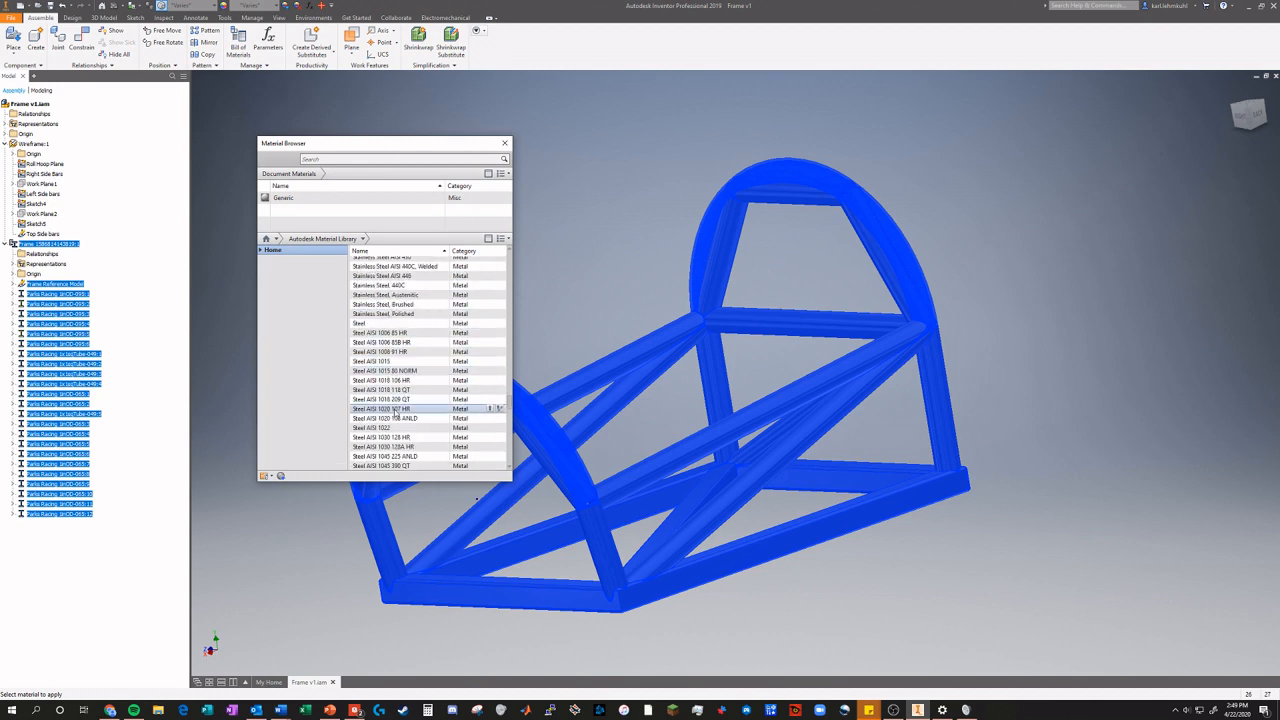
pyautogui.scroll(-3, 397, 298)
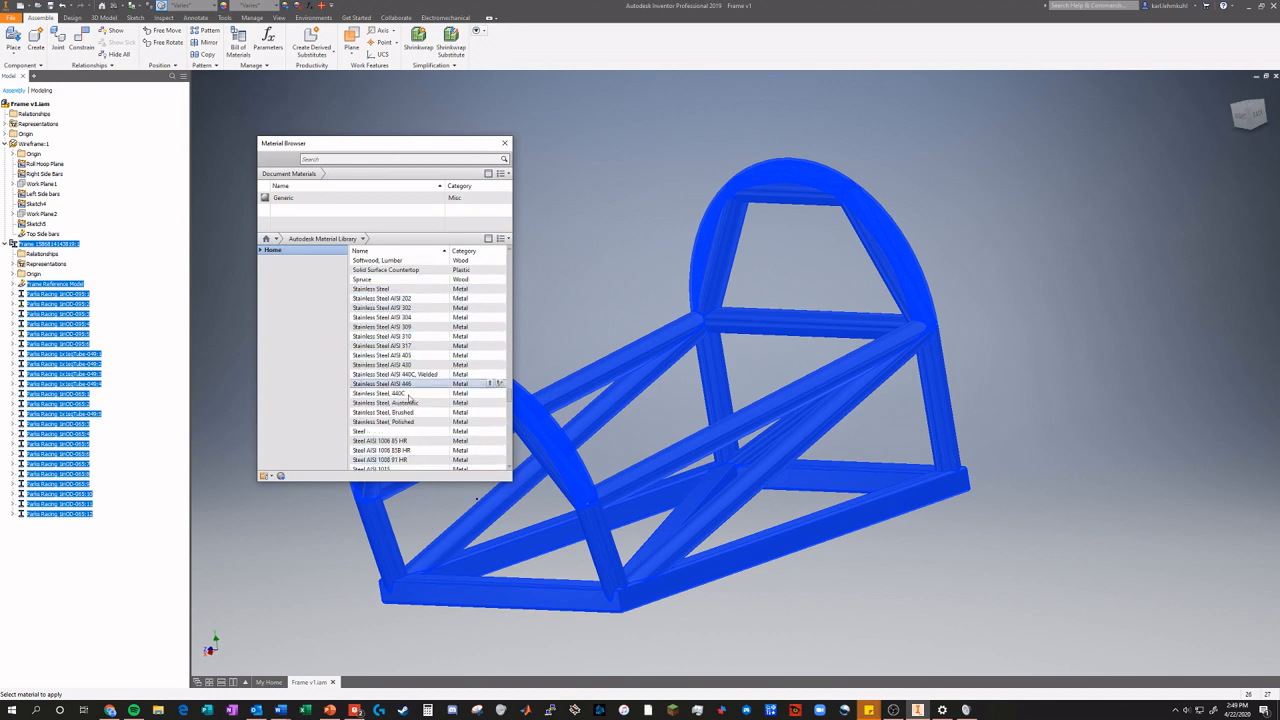
pyautogui.scroll(-9, 407, 427)
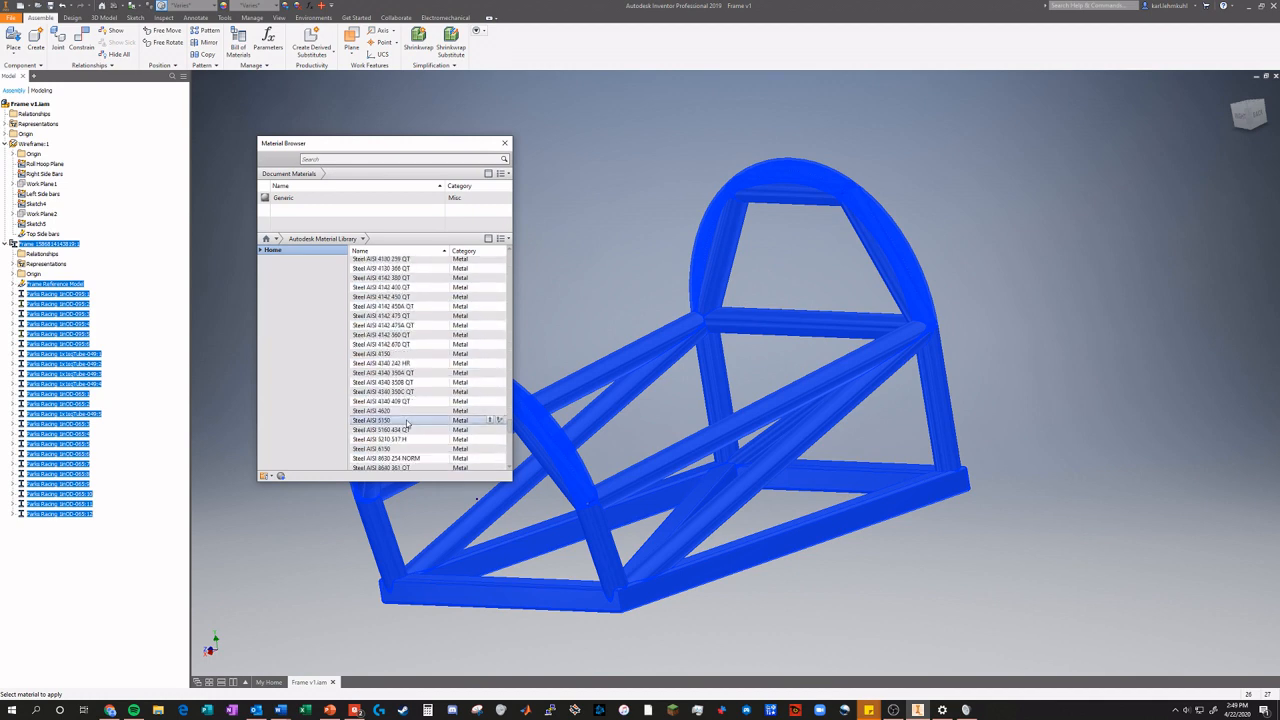
pyautogui.scroll(4, 398, 306)
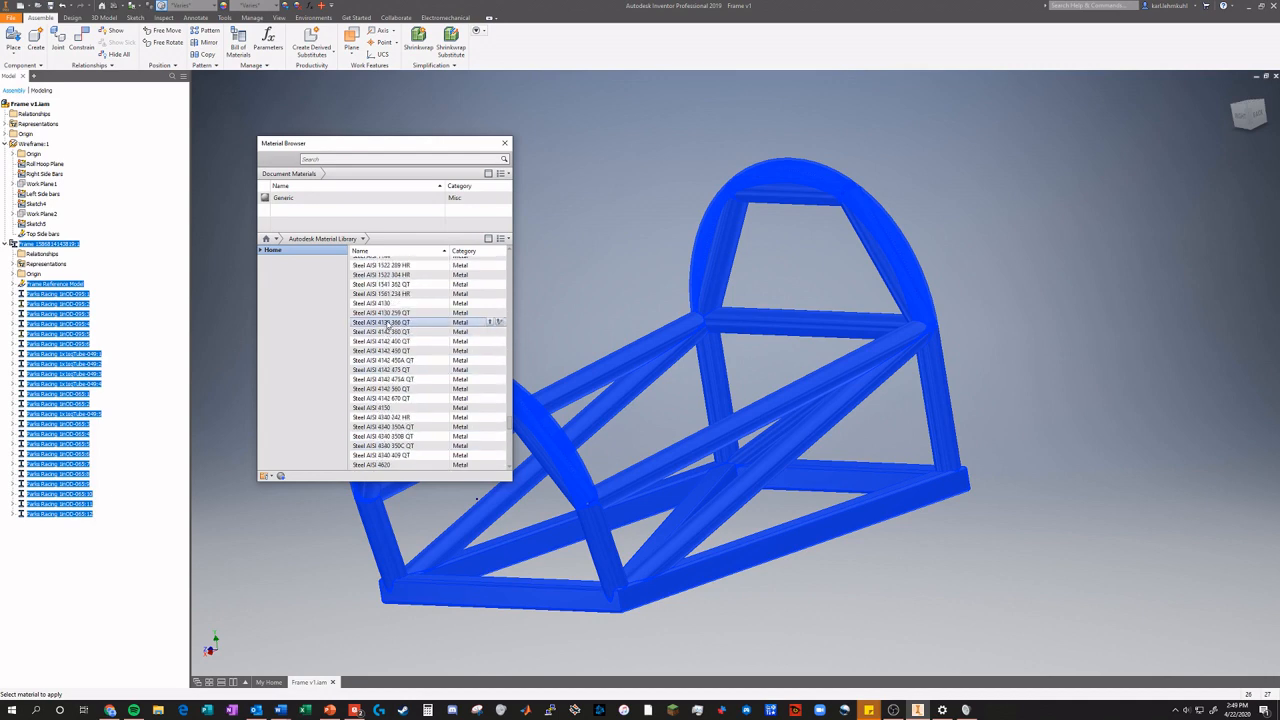
pyautogui.click(491, 304)
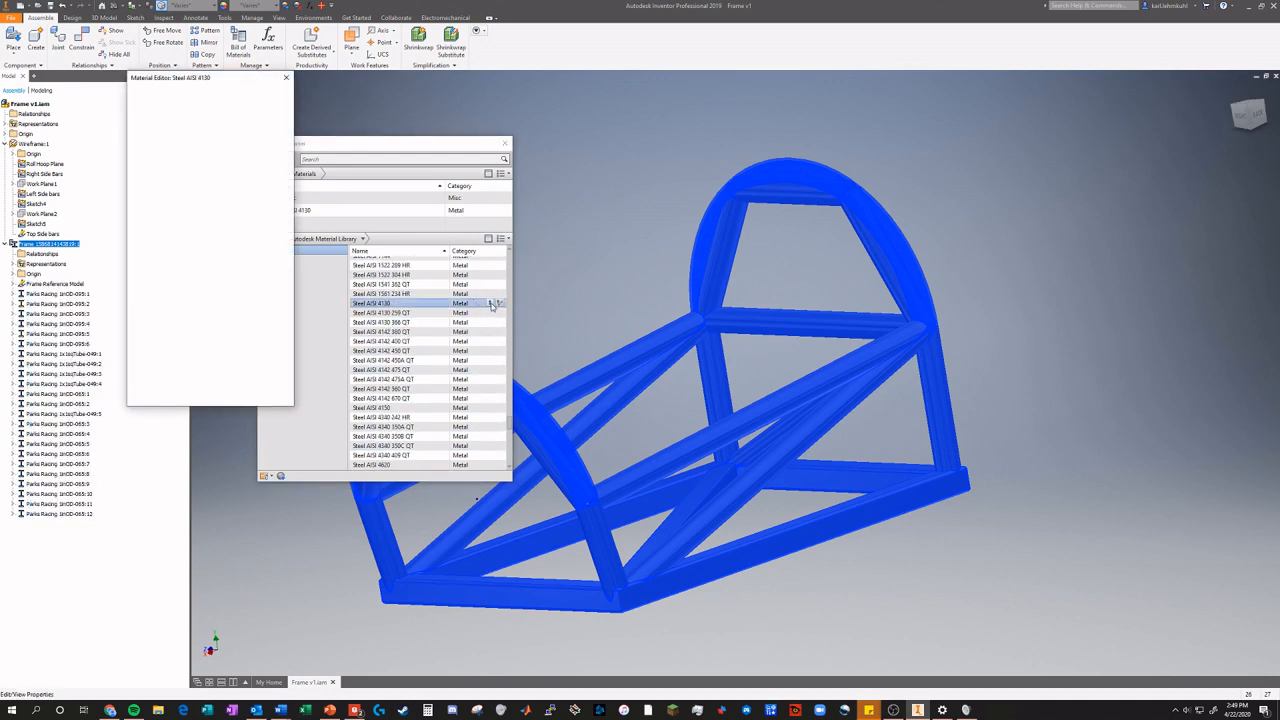
pyautogui.click(286, 77)
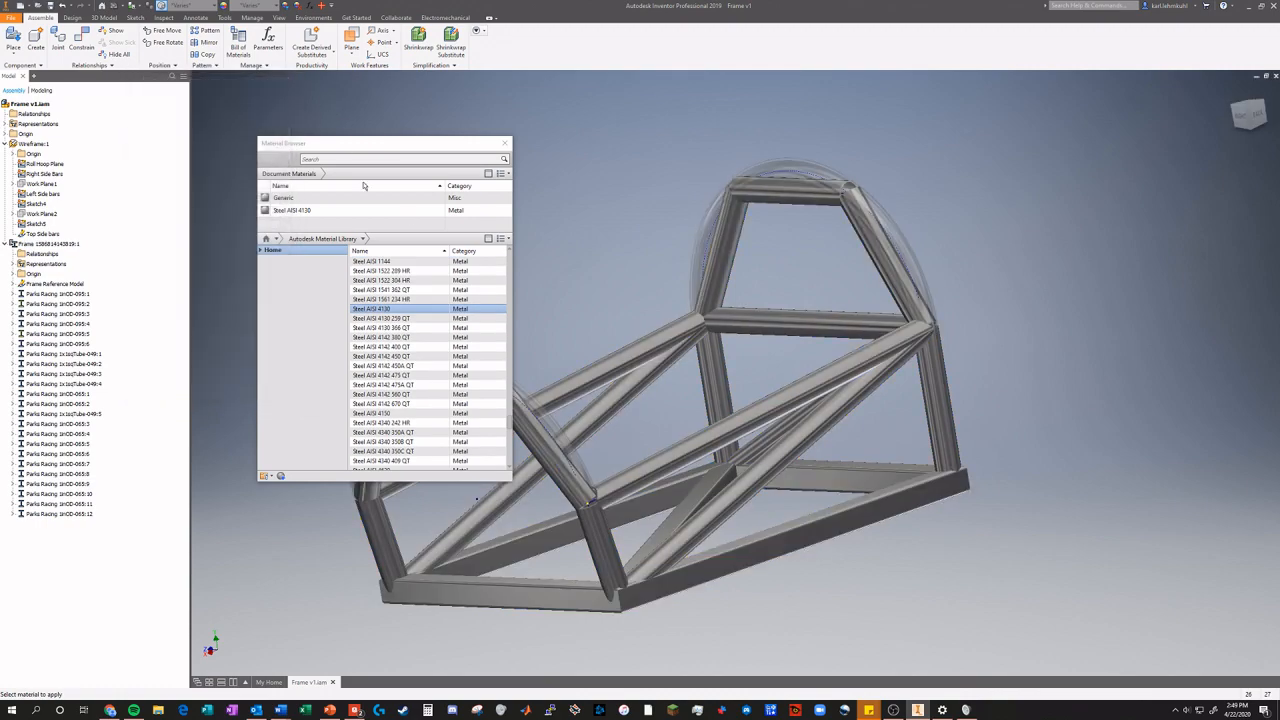
pyautogui.click(306, 210)
pyautogui.click(504, 143)
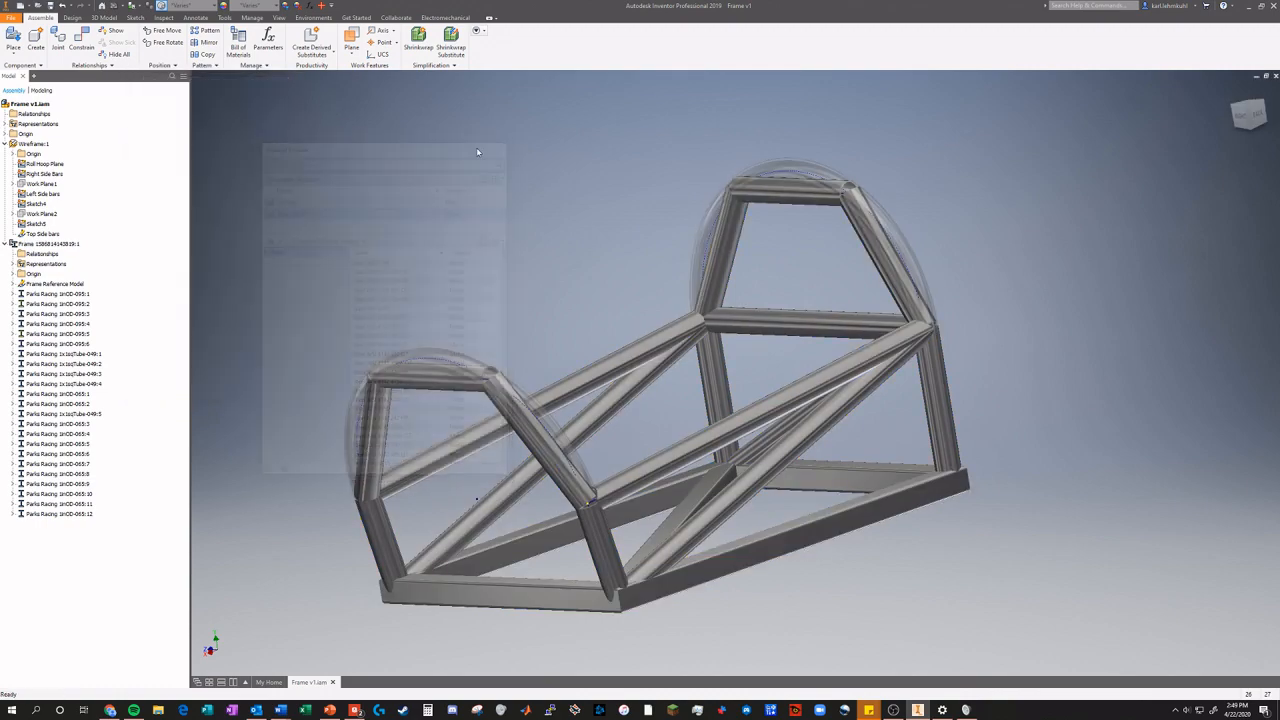
# Set the material of the whole frame subassembly to Steel AISI 4130 and clear the selection to check it.
pyautogui.click(605, 330)
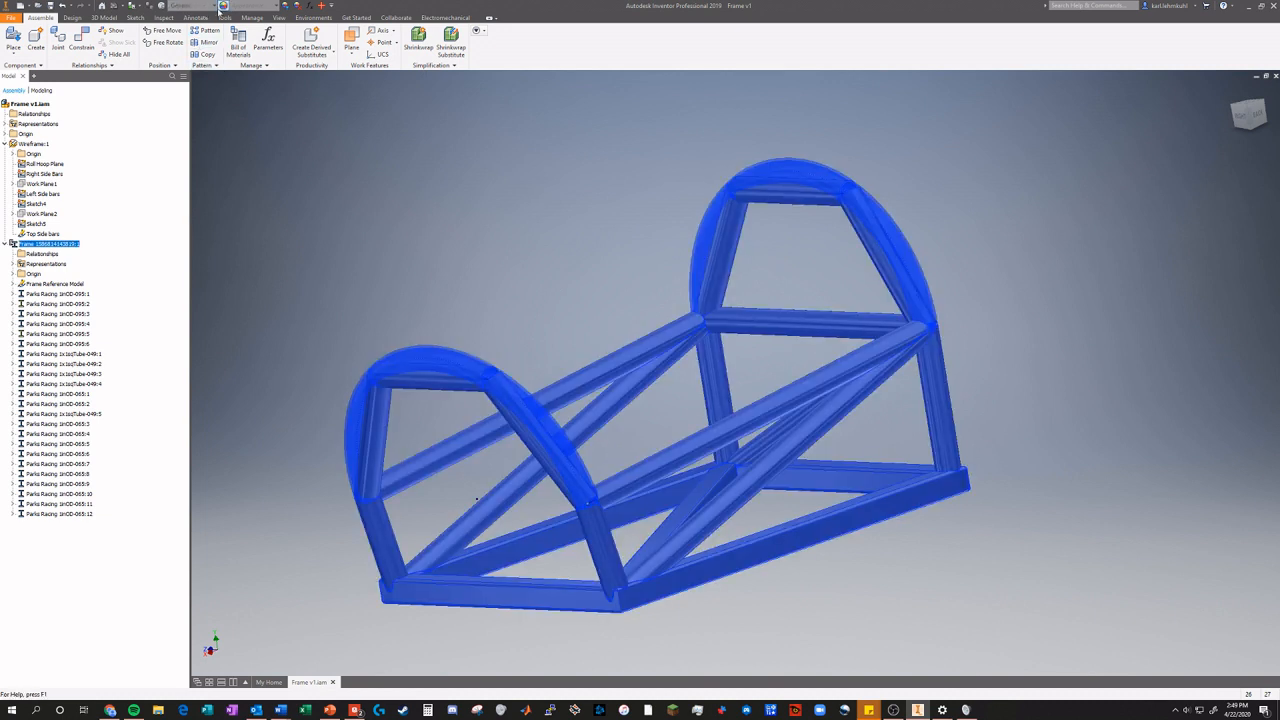
pyautogui.click(202, 7)
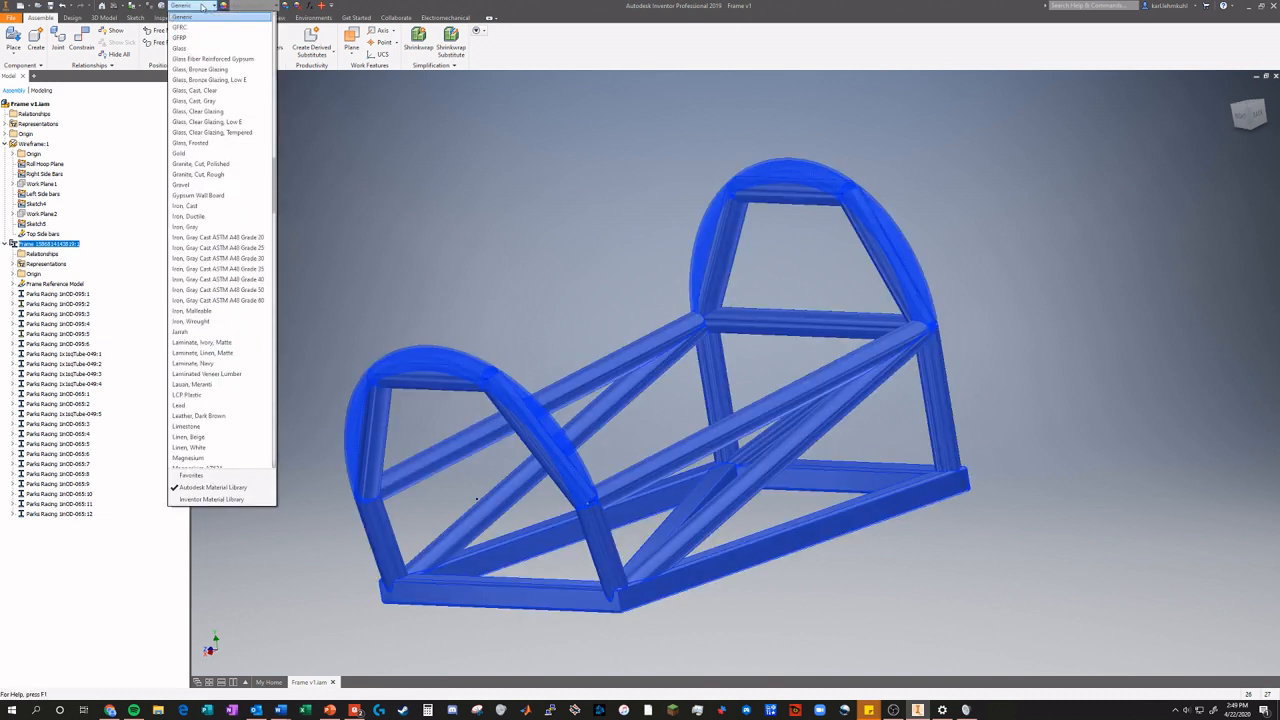
pyautogui.scroll(-15, 223, 327)
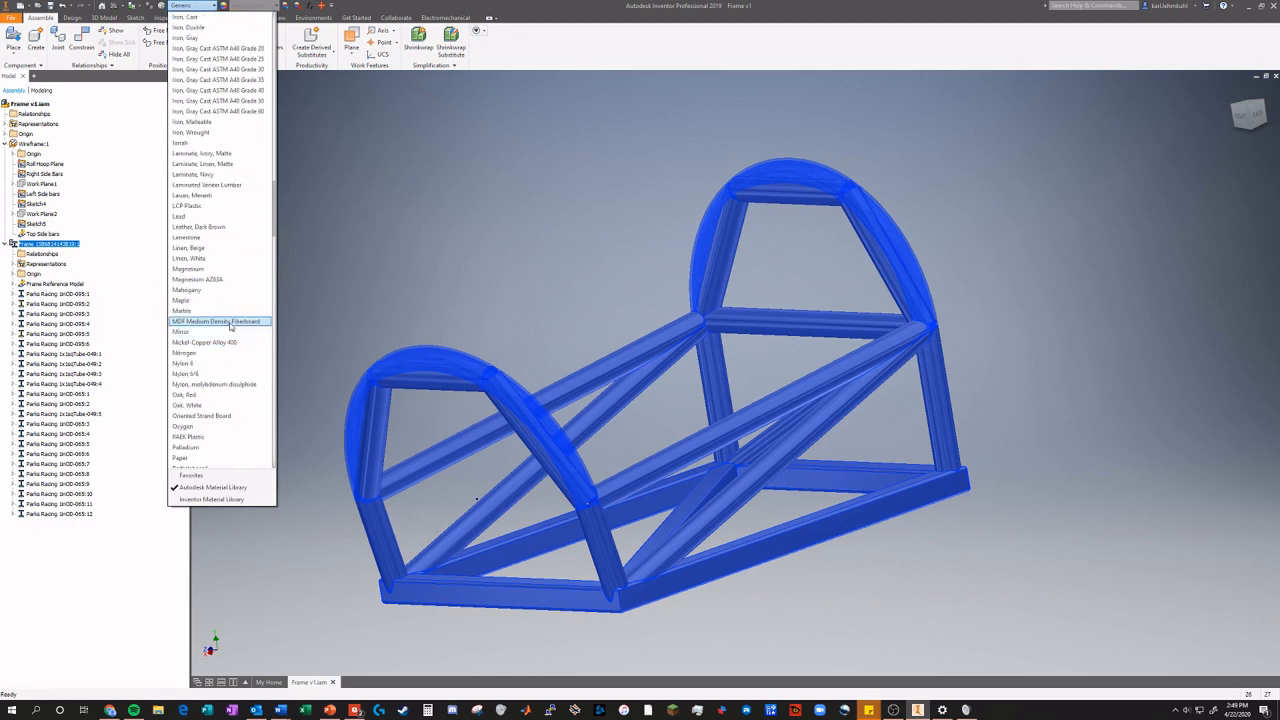
pyautogui.scroll(-12, 223, 327)
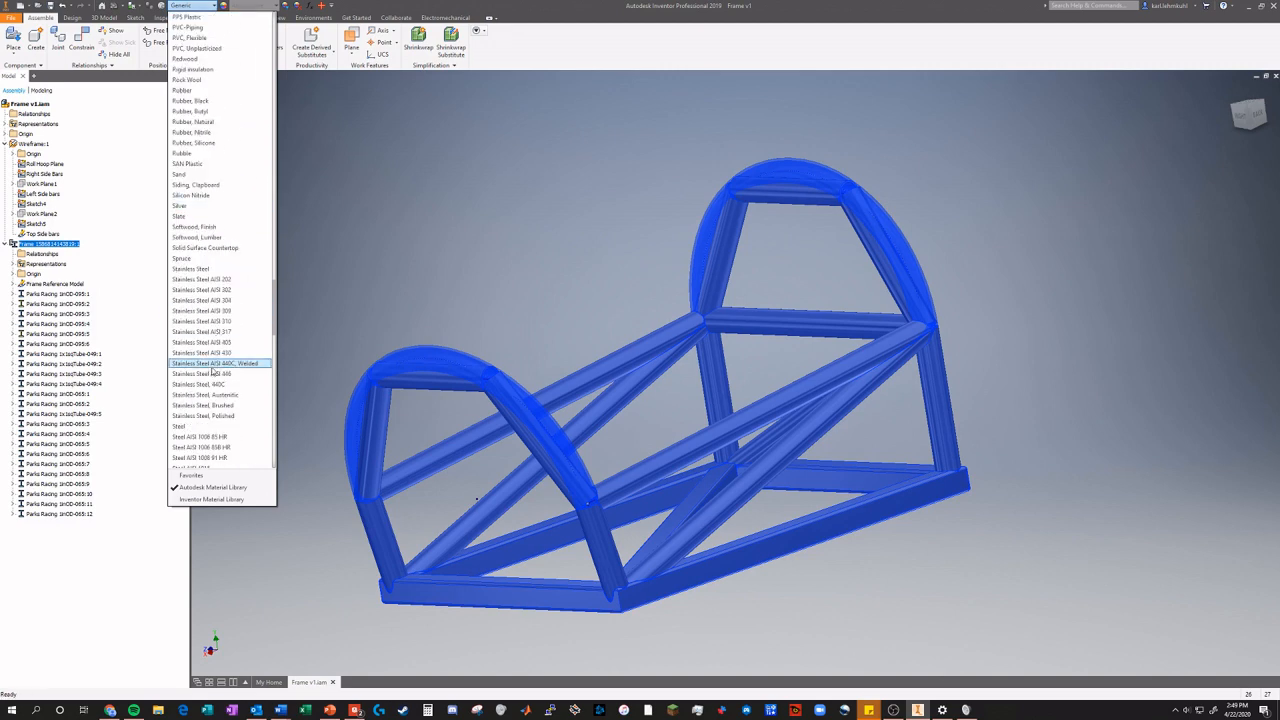
pyautogui.scroll(-12, 218, 420)
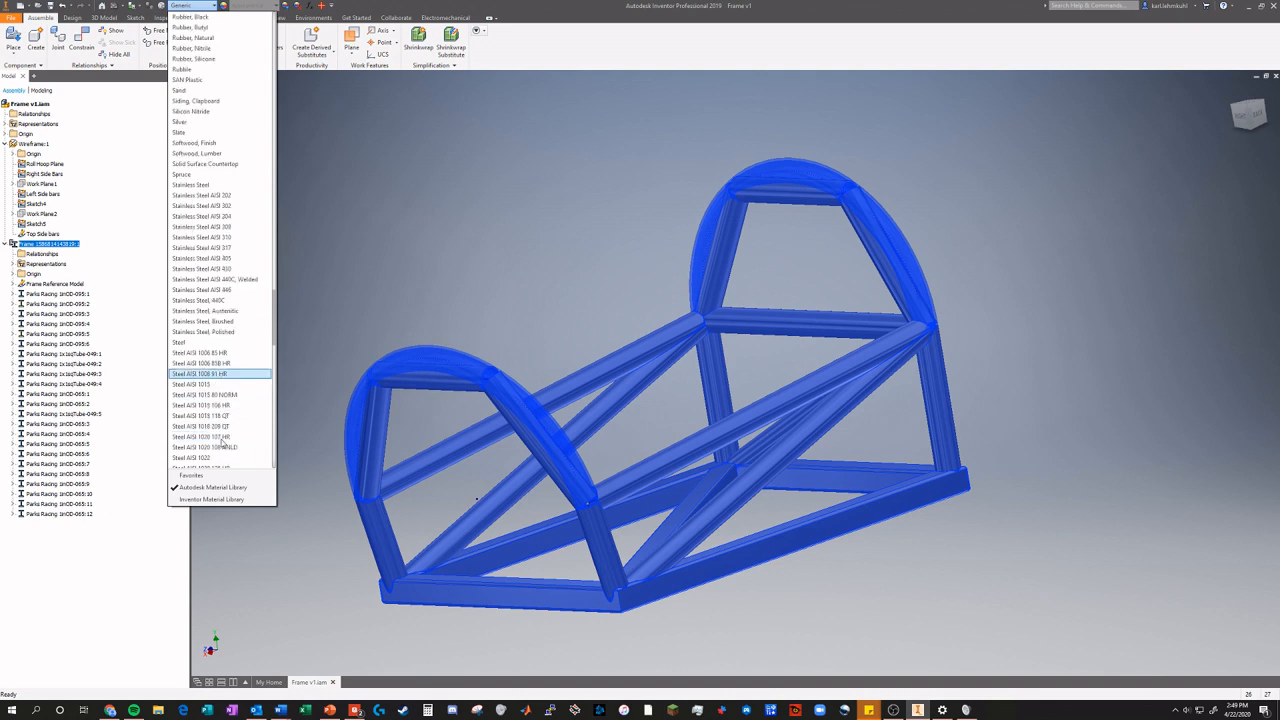
pyautogui.scroll(-5, 222, 440)
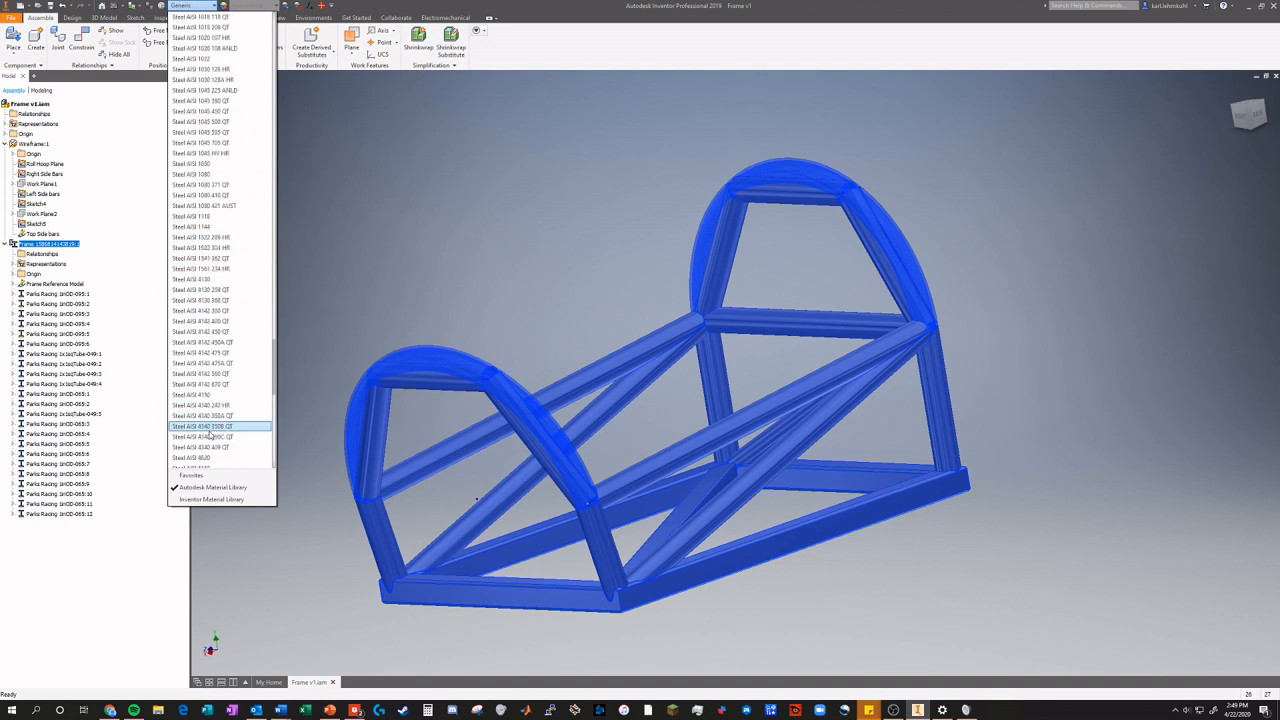
pyautogui.click(205, 216)
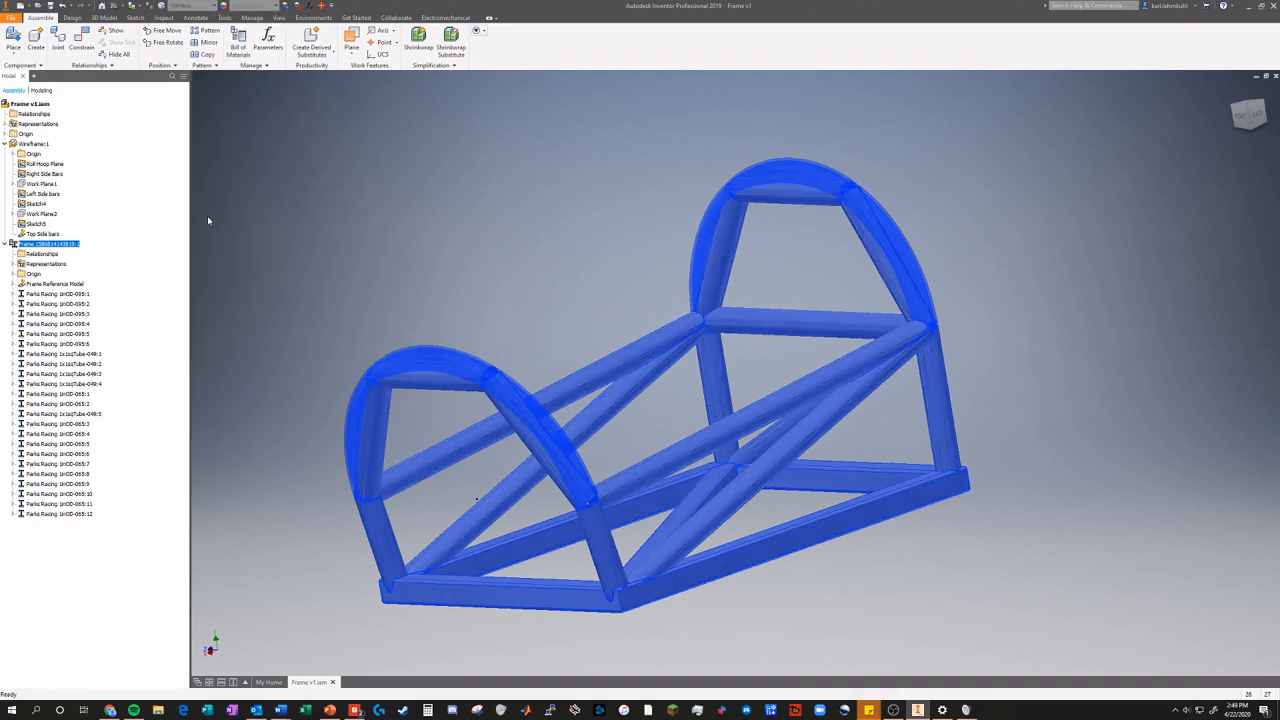
pyautogui.click(388, 246)
pyautogui.click(666, 351)
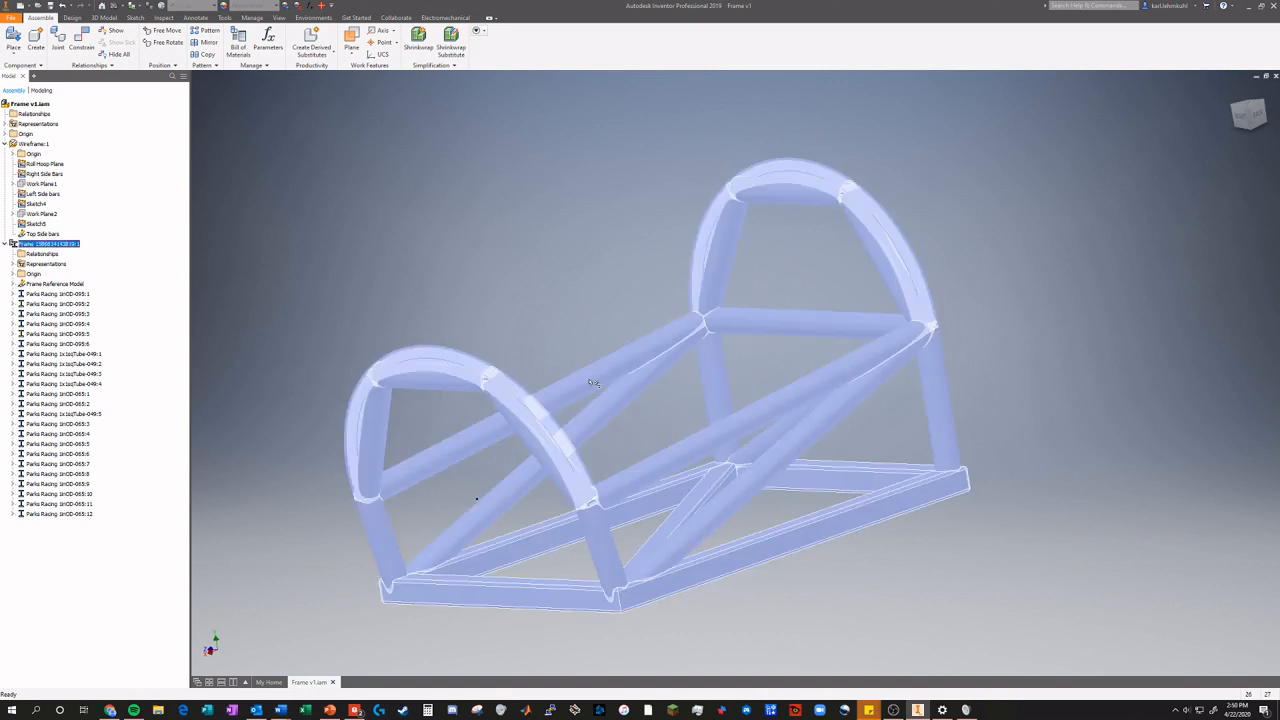
pyautogui.click(386, 187)
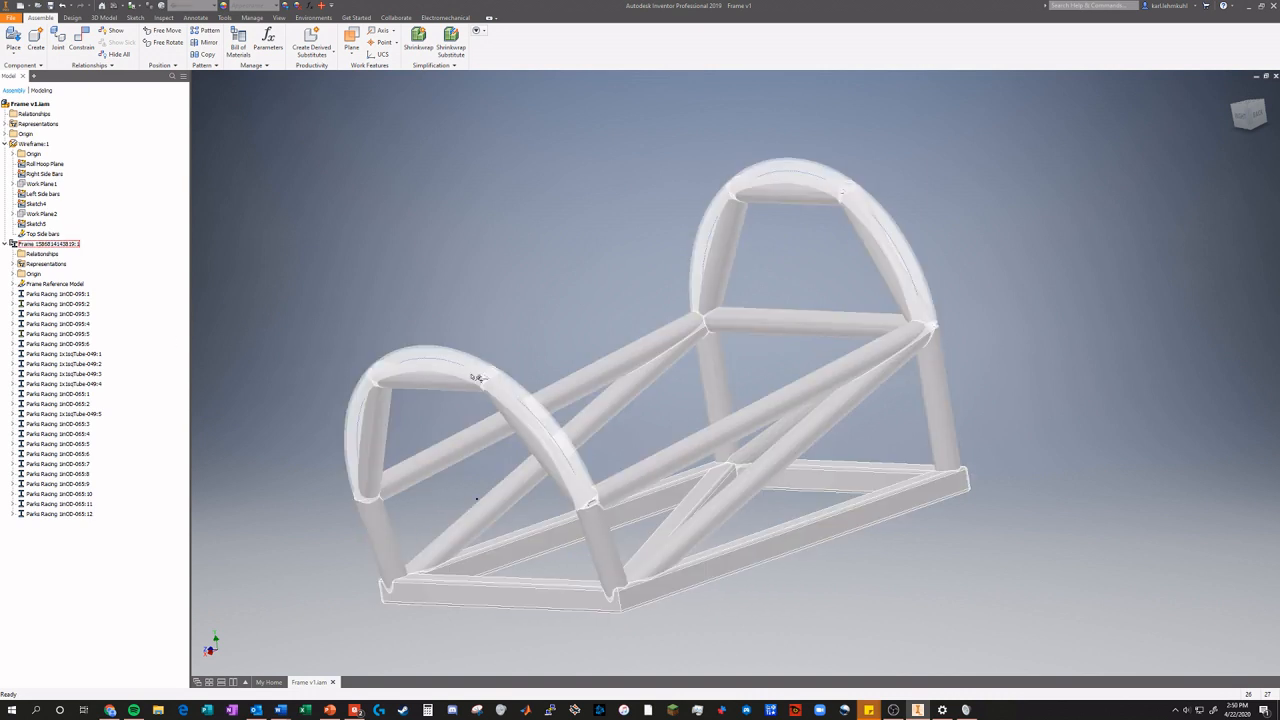
# Activate the frame subassembly for editing and add Steel AISI 4130 from the Autodesk Material Library to its document materials.
pyautogui.doubleClick(40, 244)
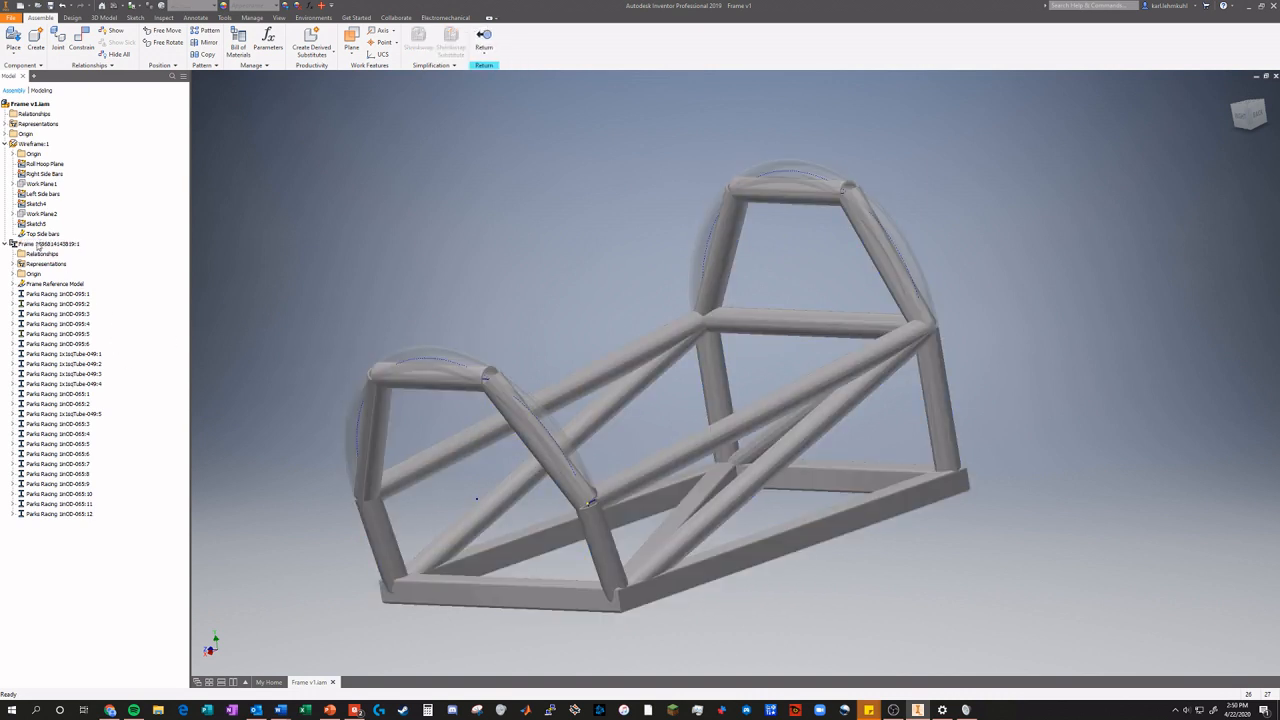
pyautogui.rightClick(41, 246)
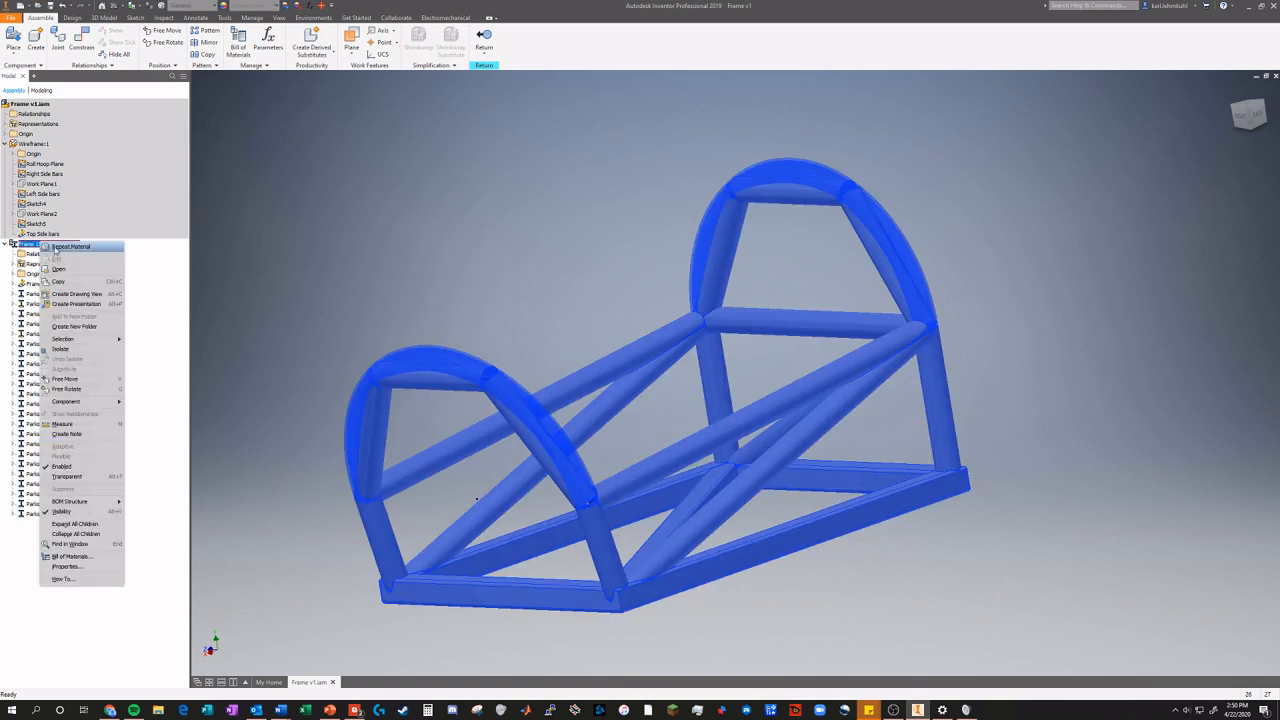
pyautogui.click(62, 247)
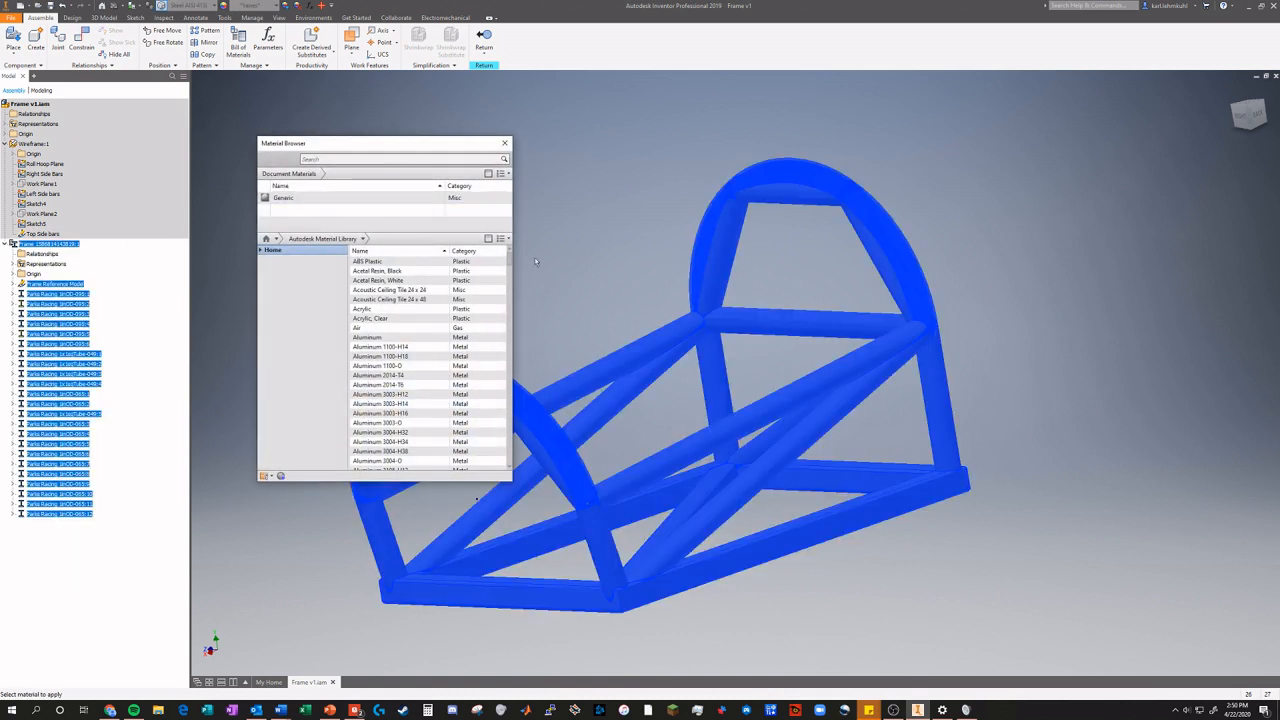
pyautogui.moveTo(510, 262); pyautogui.dragTo(500, 428)
pyautogui.scroll(4, 500, 428)
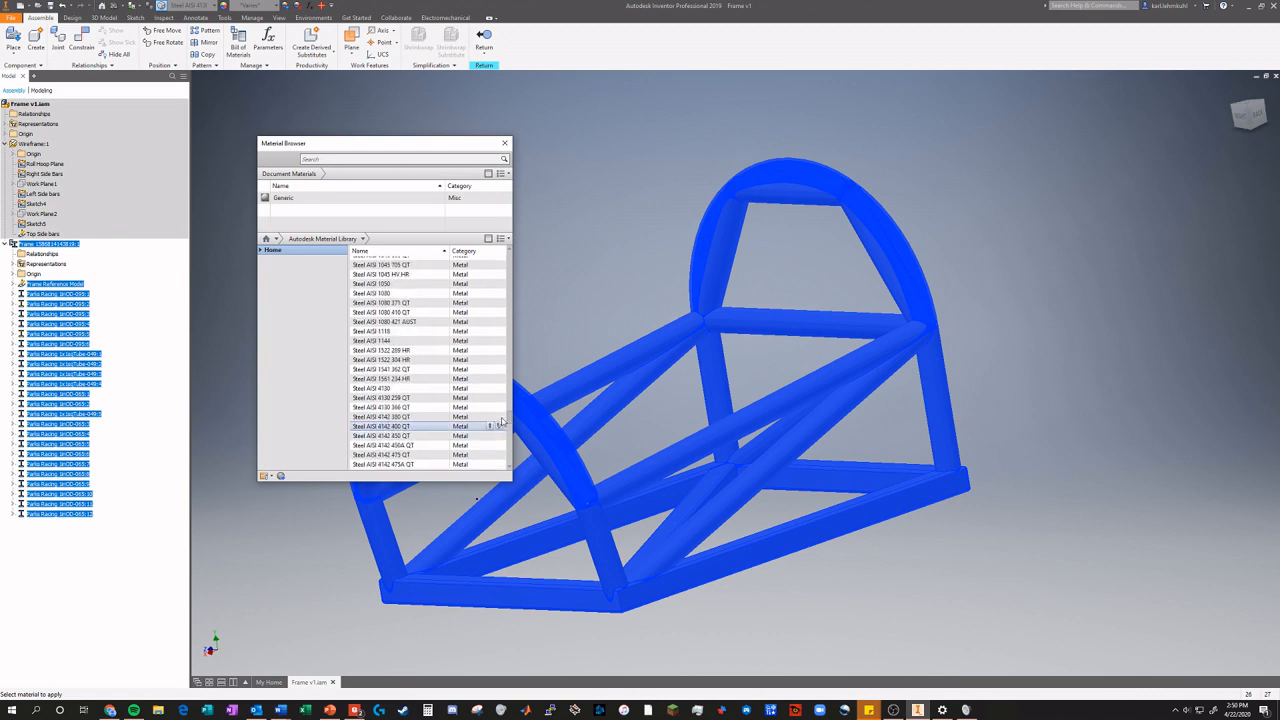
pyautogui.doubleClick(372, 388)
pyautogui.click(286, 77)
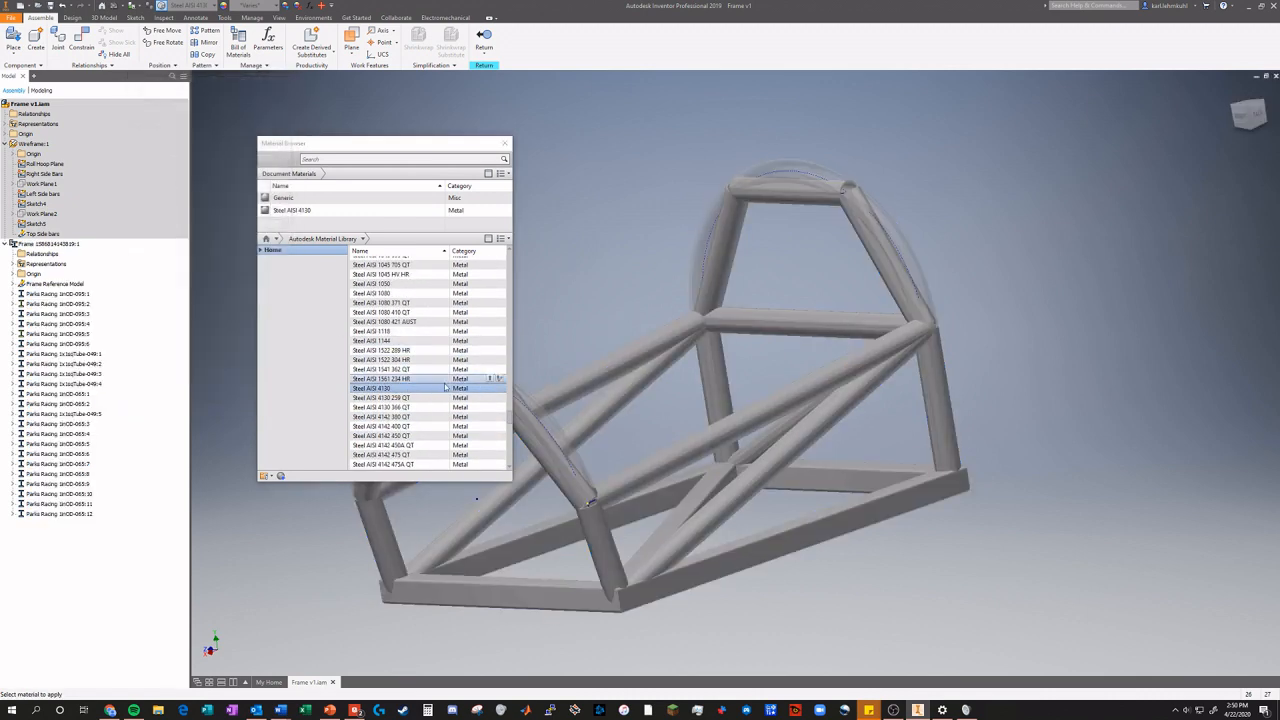
pyautogui.click(489, 388)
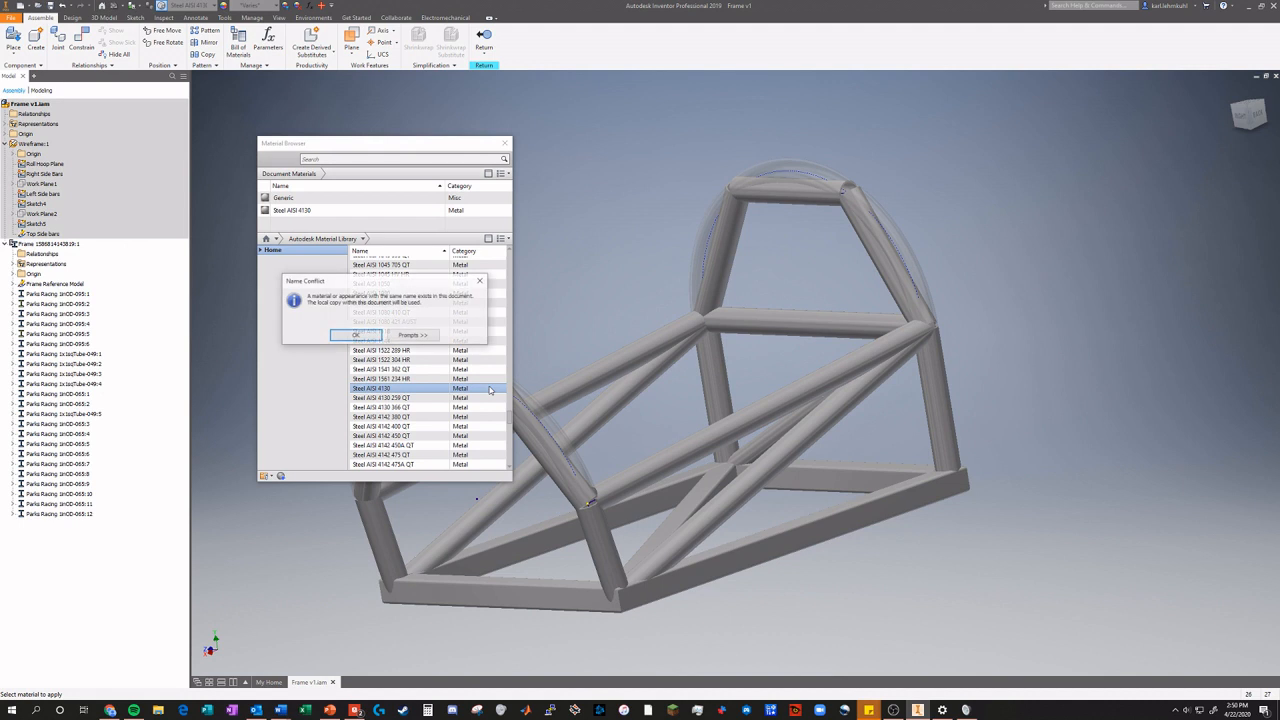
pyautogui.click(356, 335)
# Assign the document material Steel AISI 4130 to the whole frame subassembly and close the material browser.
pyautogui.rightClick(319, 216)
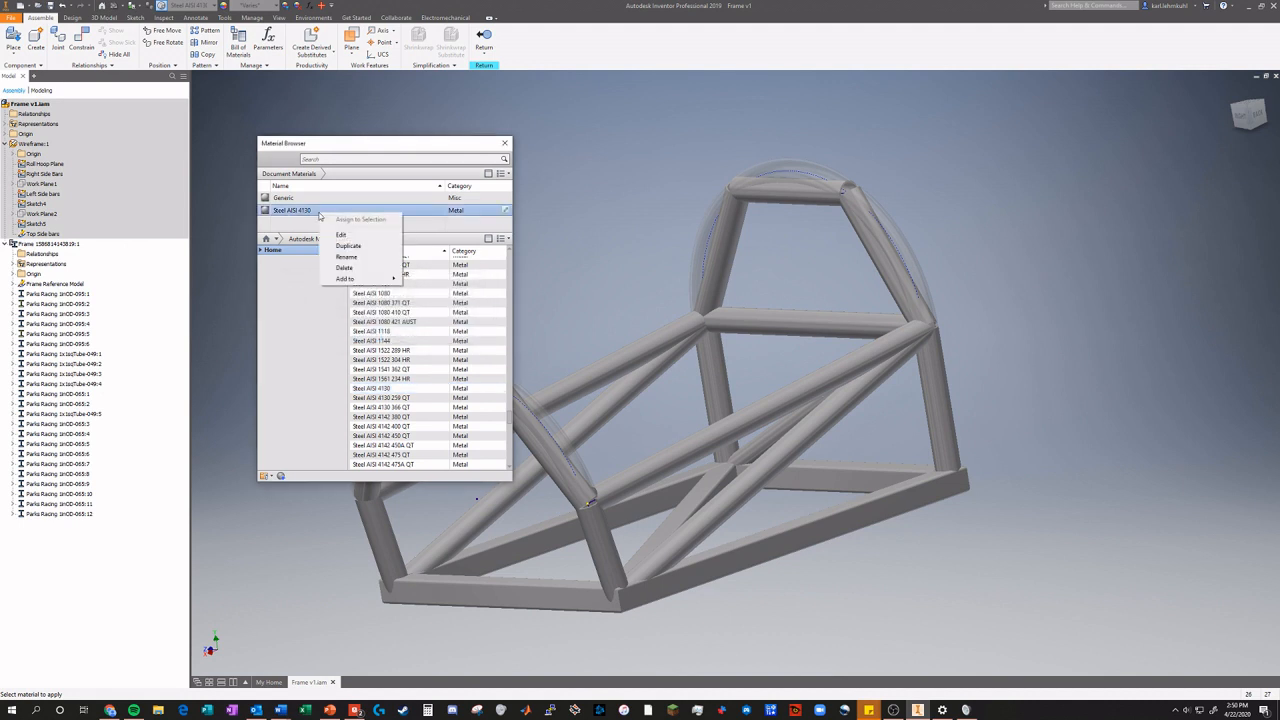
pyautogui.click(362, 224)
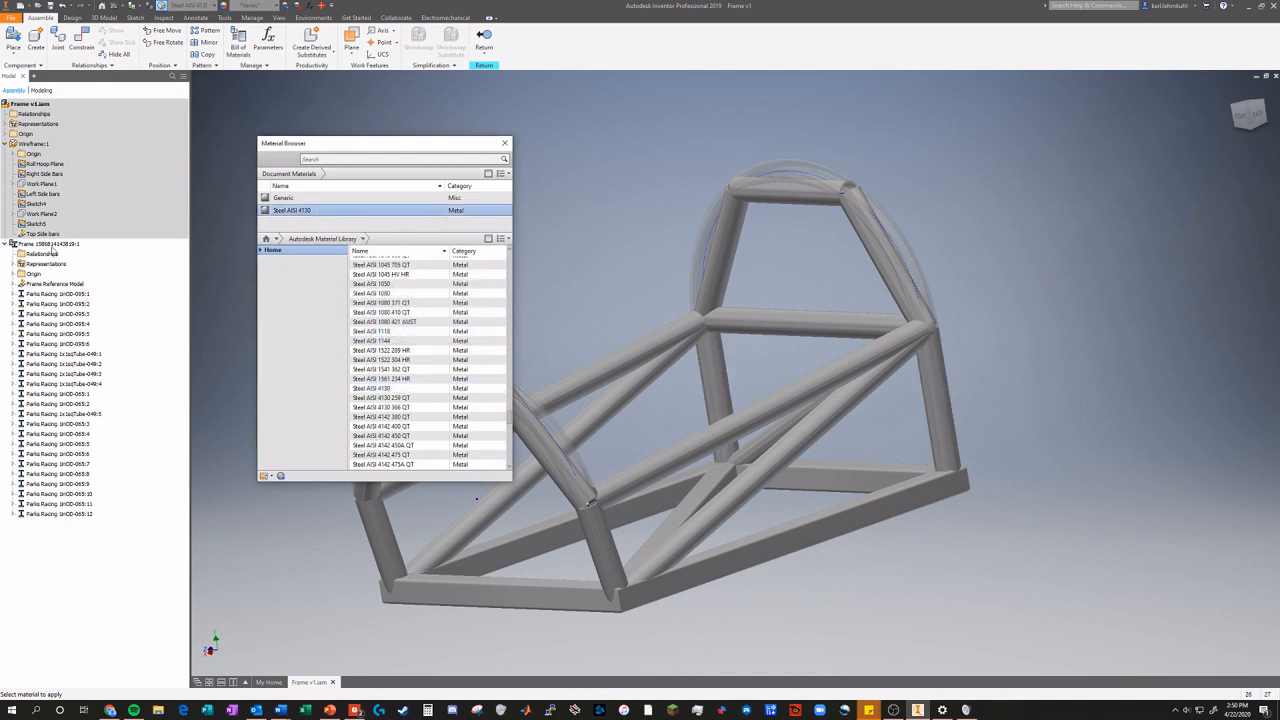
pyautogui.click(50, 245)
pyautogui.rightClick(313, 212)
pyautogui.click(329, 219)
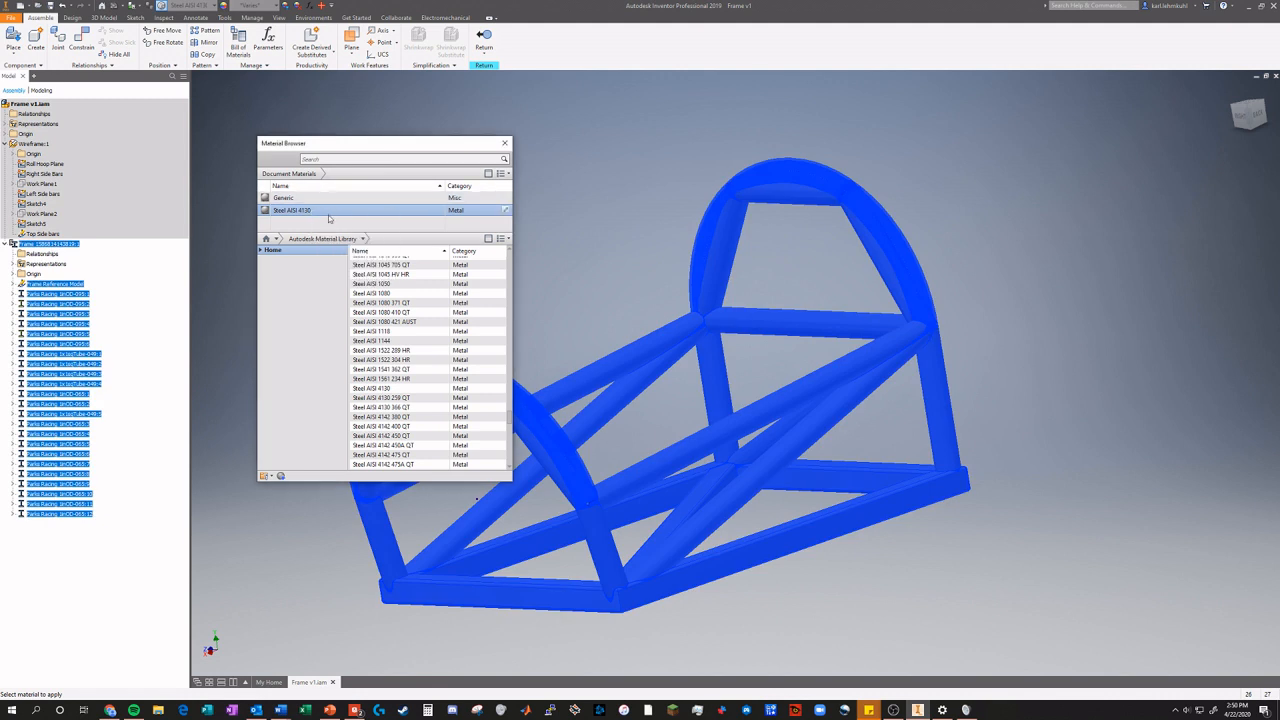
pyautogui.click(506, 143)
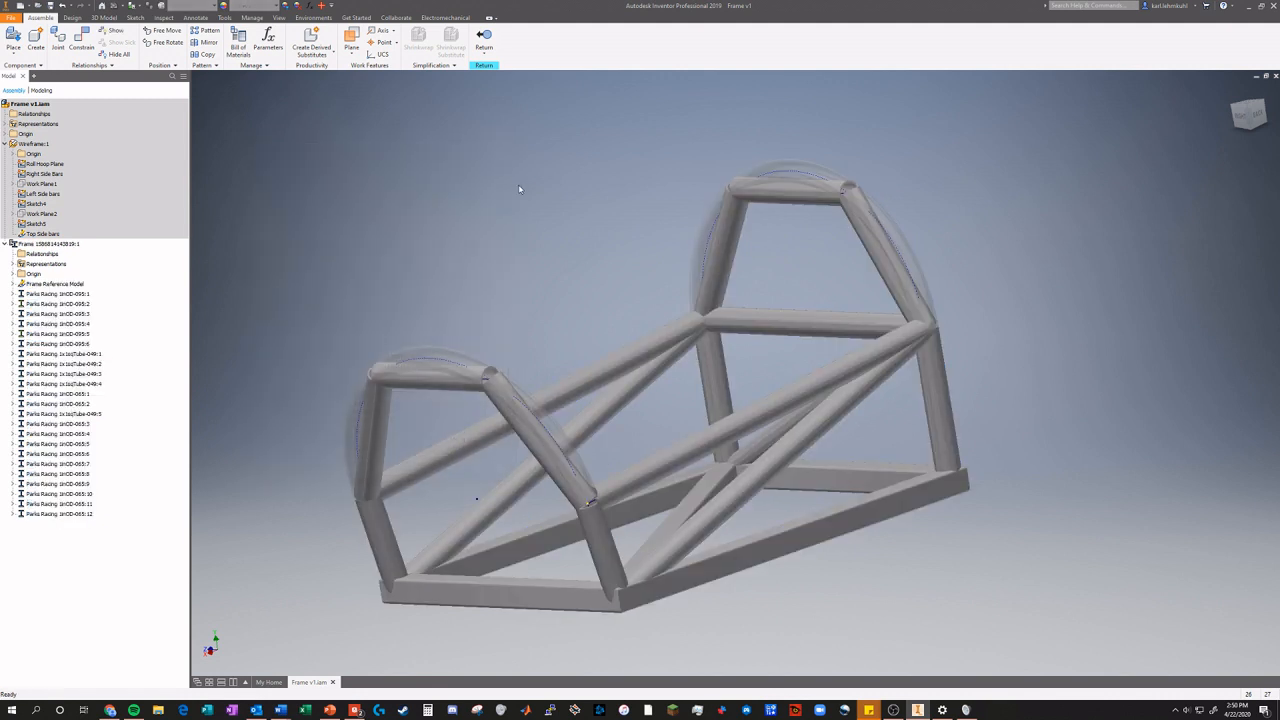
# Check the material of one upper side tube in its Frame Generator settings without changing the member.
pyautogui.click(578, 379)
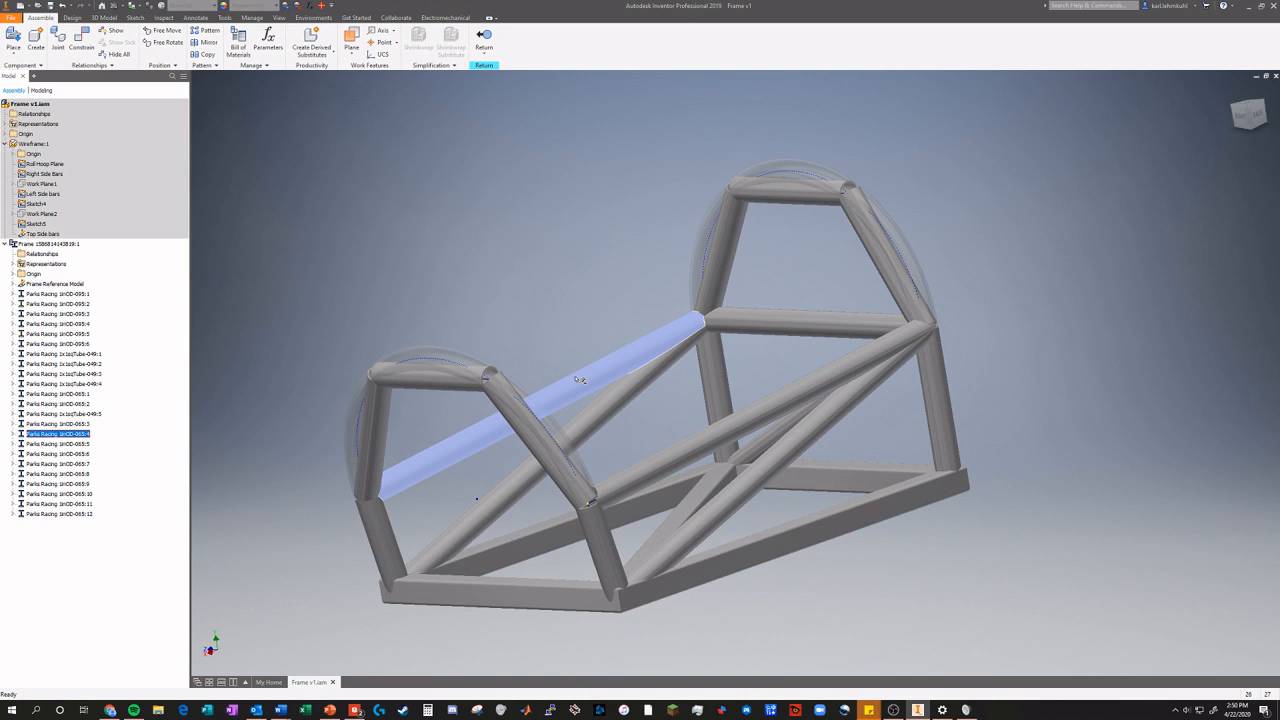
pyautogui.rightClick(578, 380)
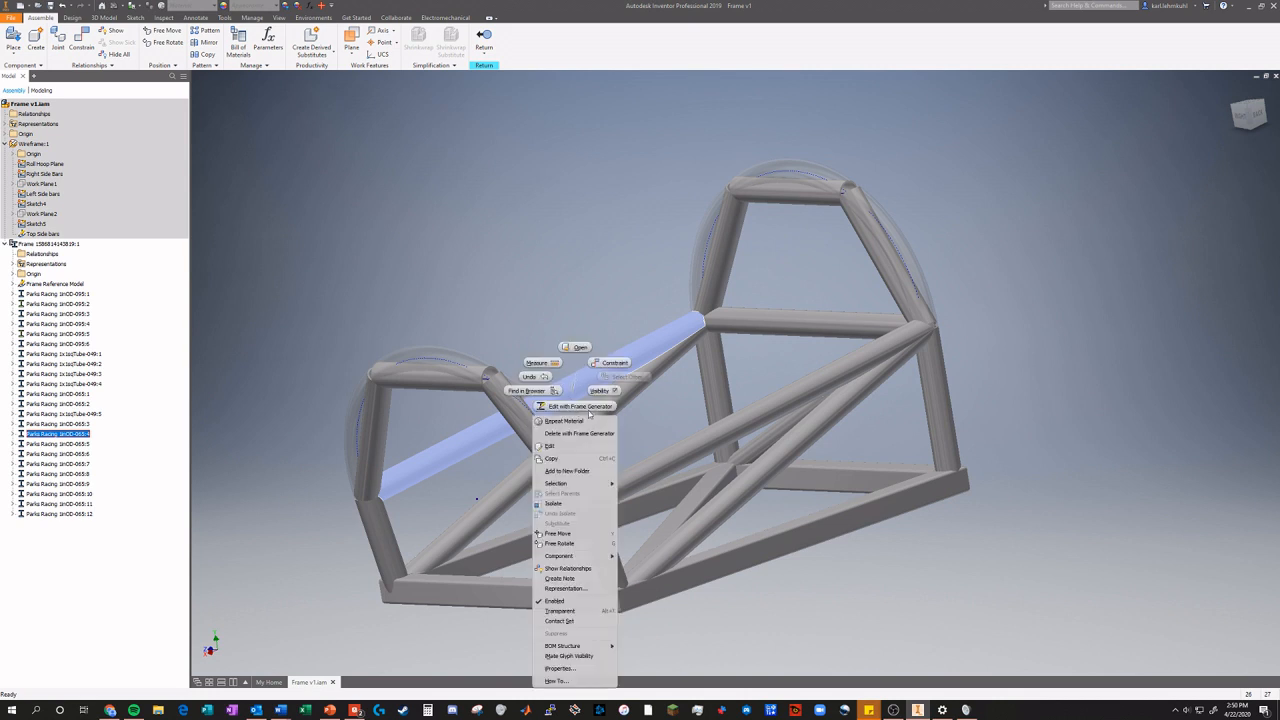
pyautogui.click(570, 406)
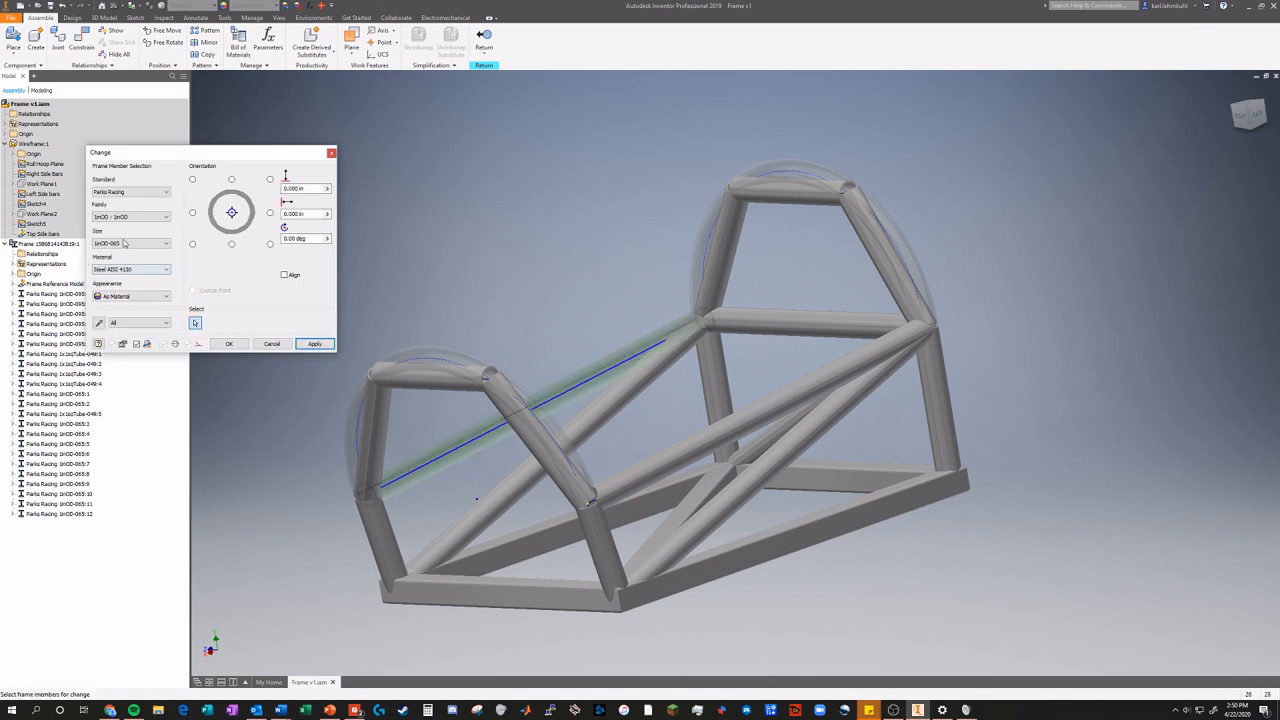
pyautogui.click(331, 151)
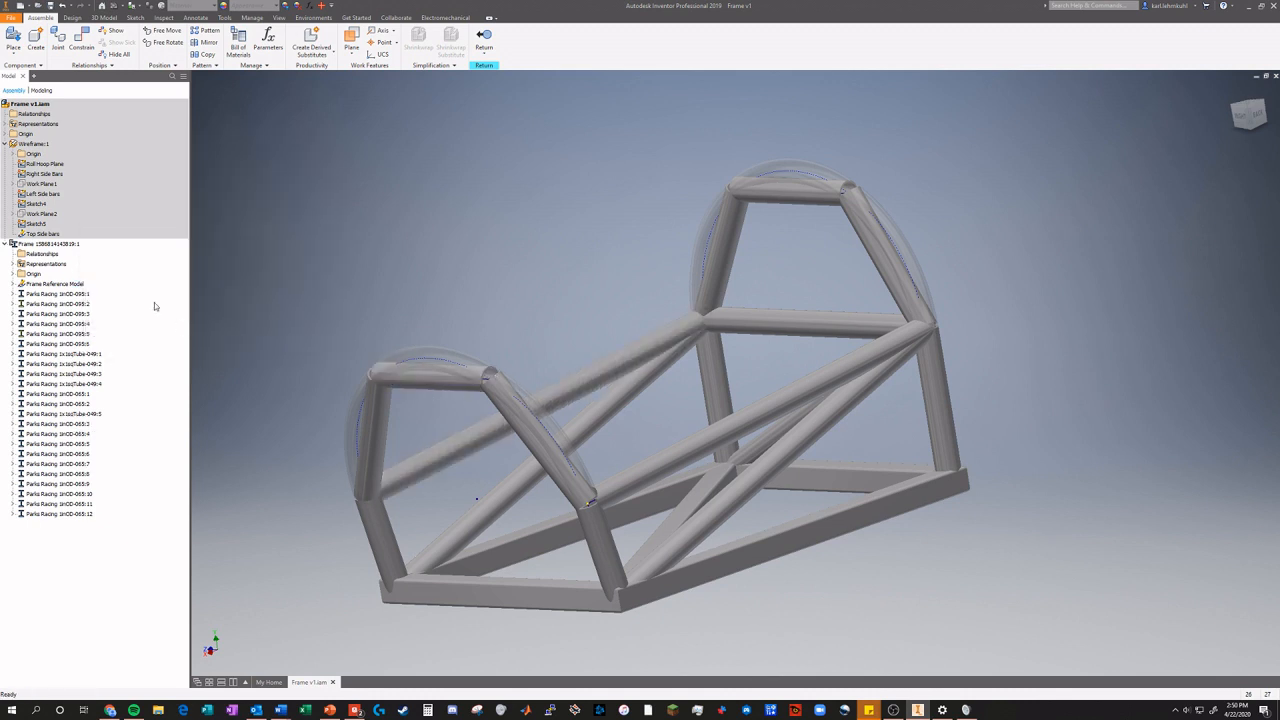
pyautogui.click(39, 245)
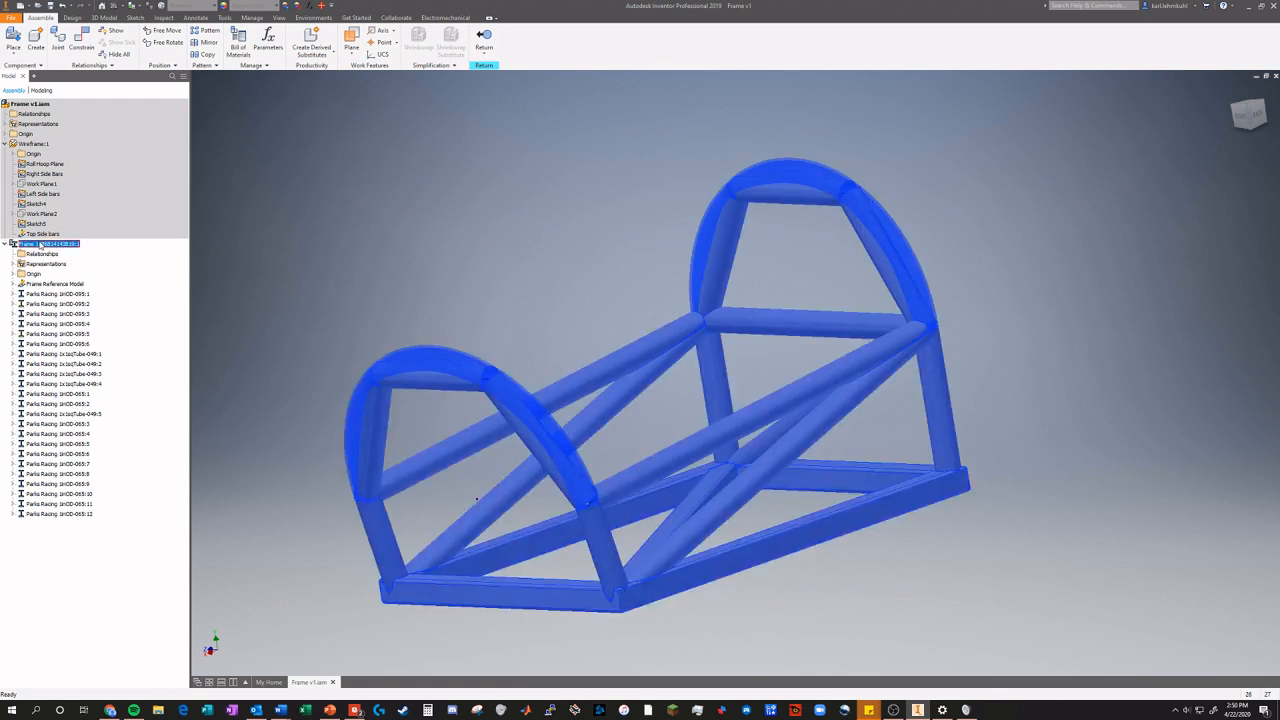
pyautogui.rightClick(30, 250)
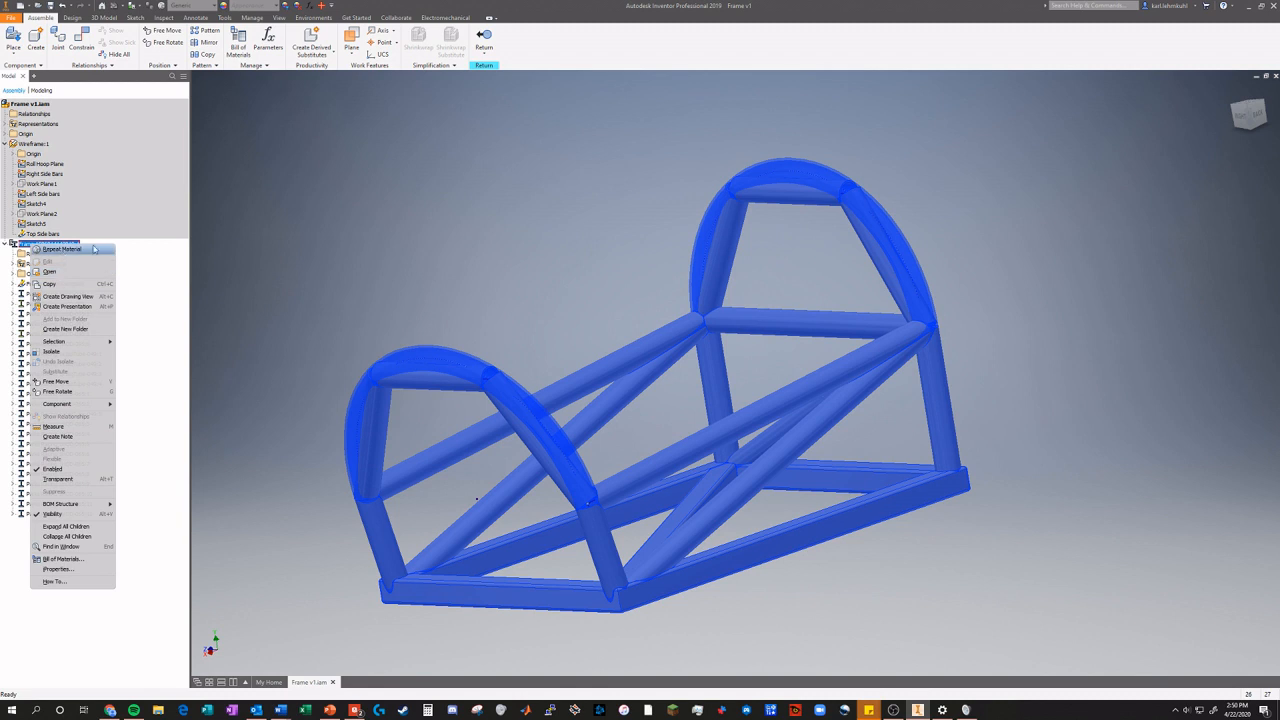
pyautogui.click(94, 249)
pyautogui.rightClick(77, 246)
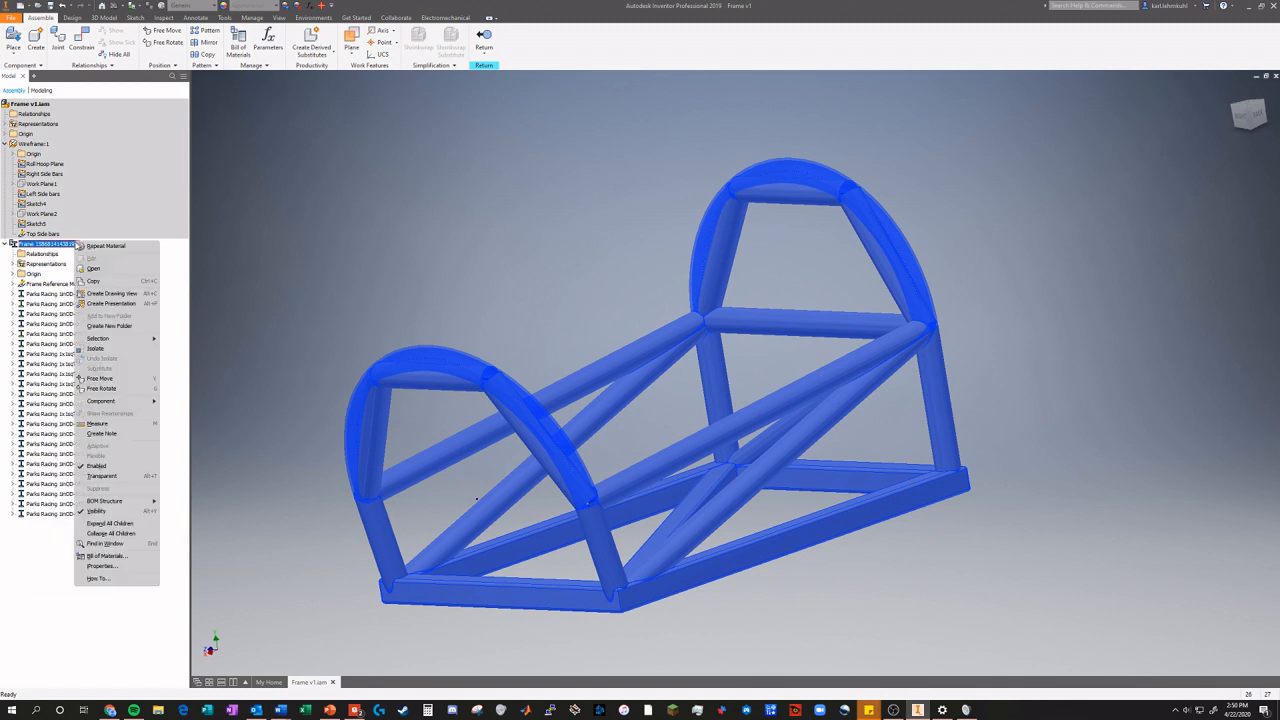
pyautogui.click(96, 248)
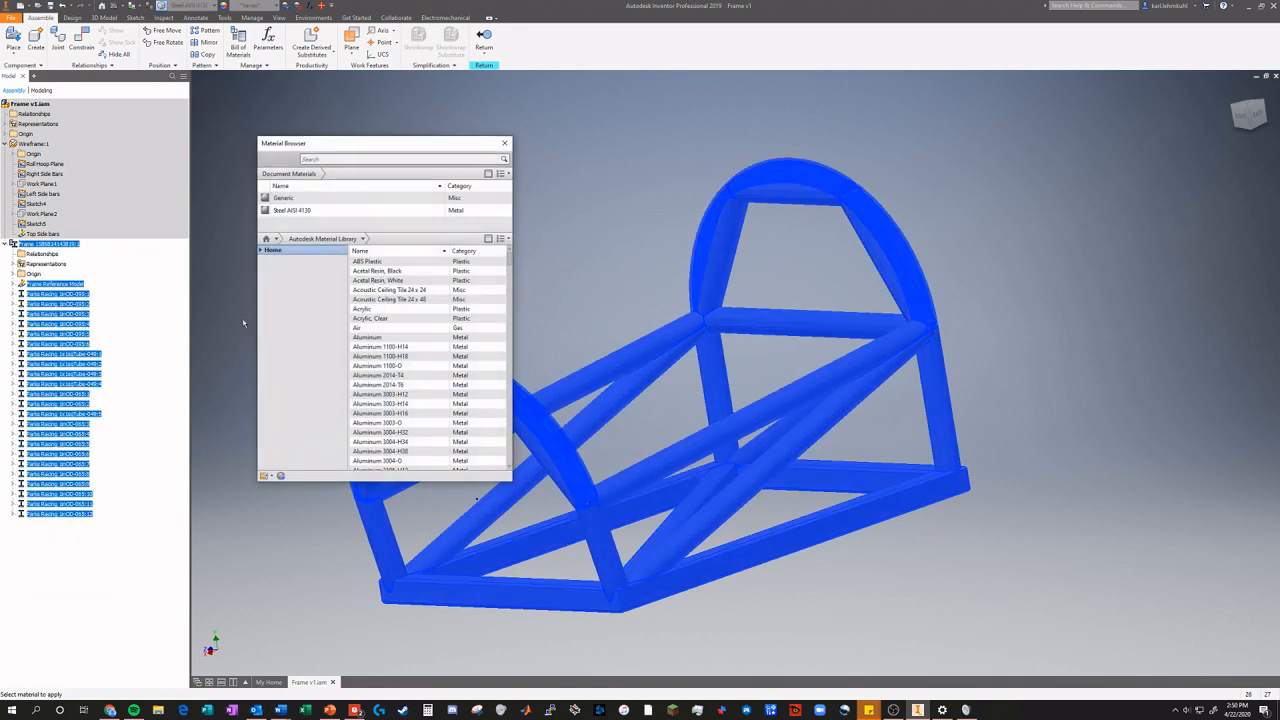
pyautogui.rightClick(61, 247)
pyautogui.click(126, 250)
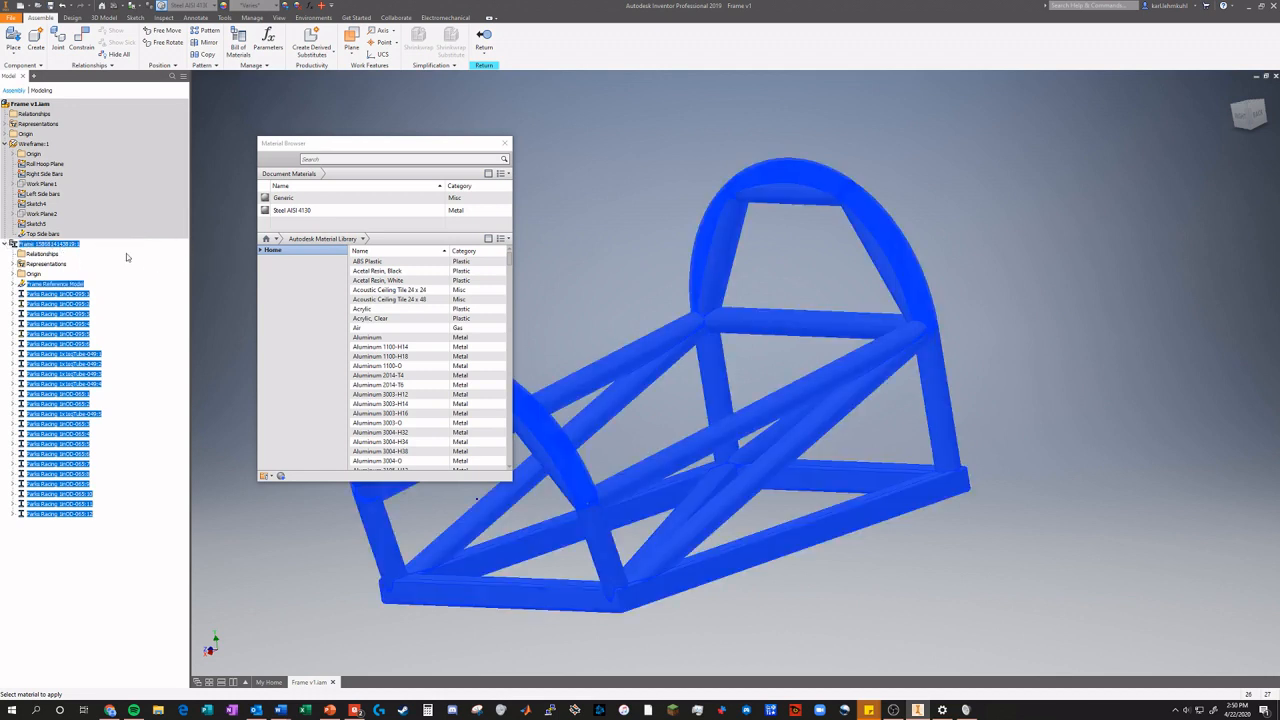
pyautogui.rightClick(61, 247)
pyautogui.click(505, 145)
pyautogui.click(506, 144)
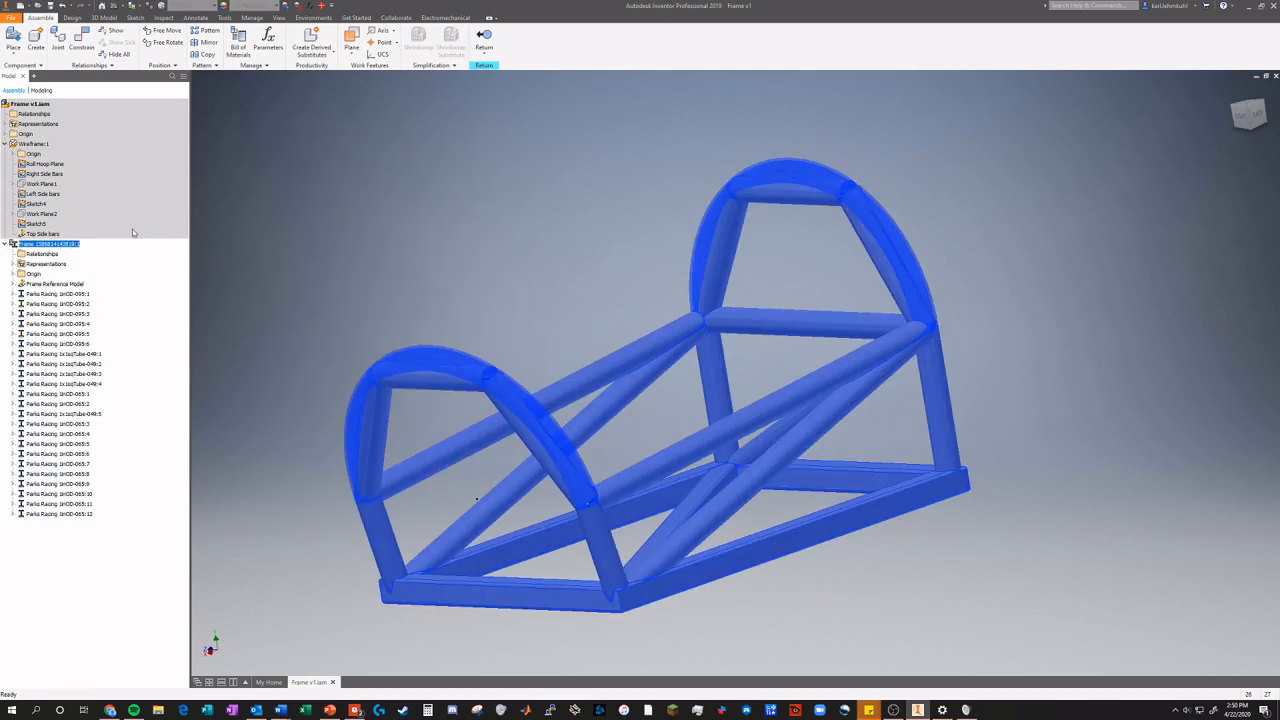
# Assign Steel AISI 4130 from the document materials to the selected frame again and close the material browser.
pyautogui.click(161, 5)
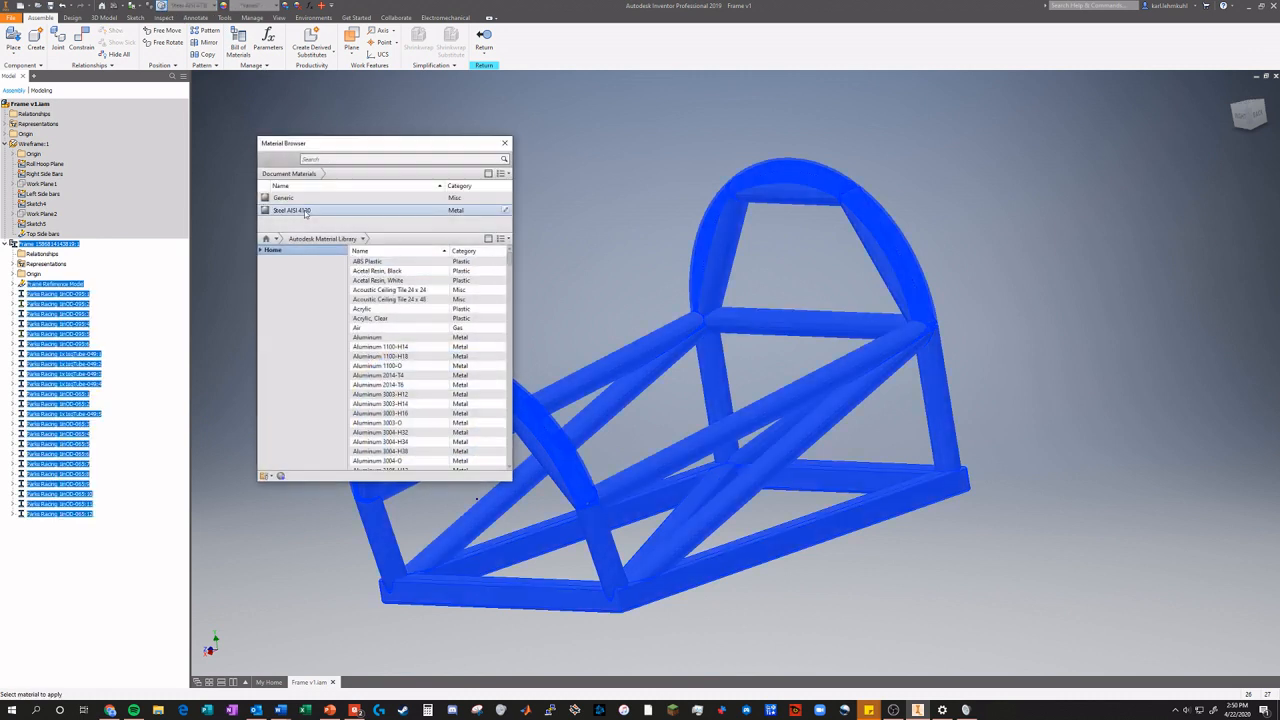
pyautogui.rightClick(371, 215)
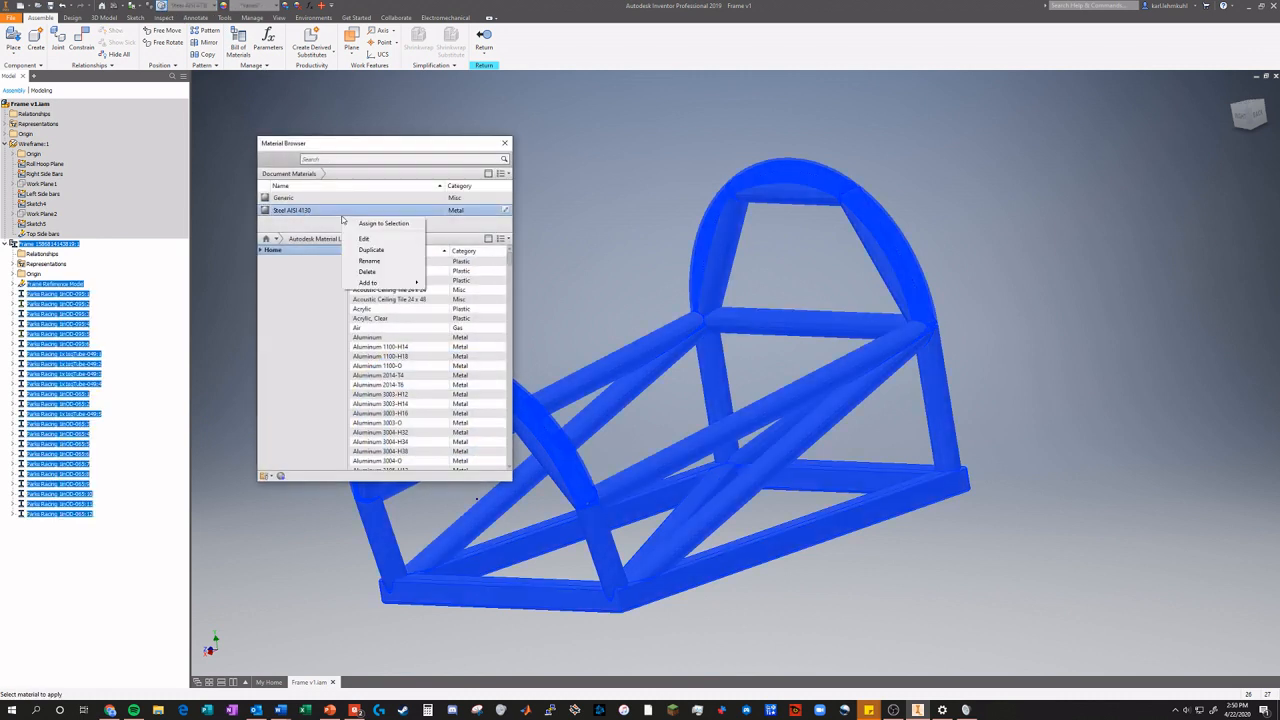
pyautogui.click(398, 224)
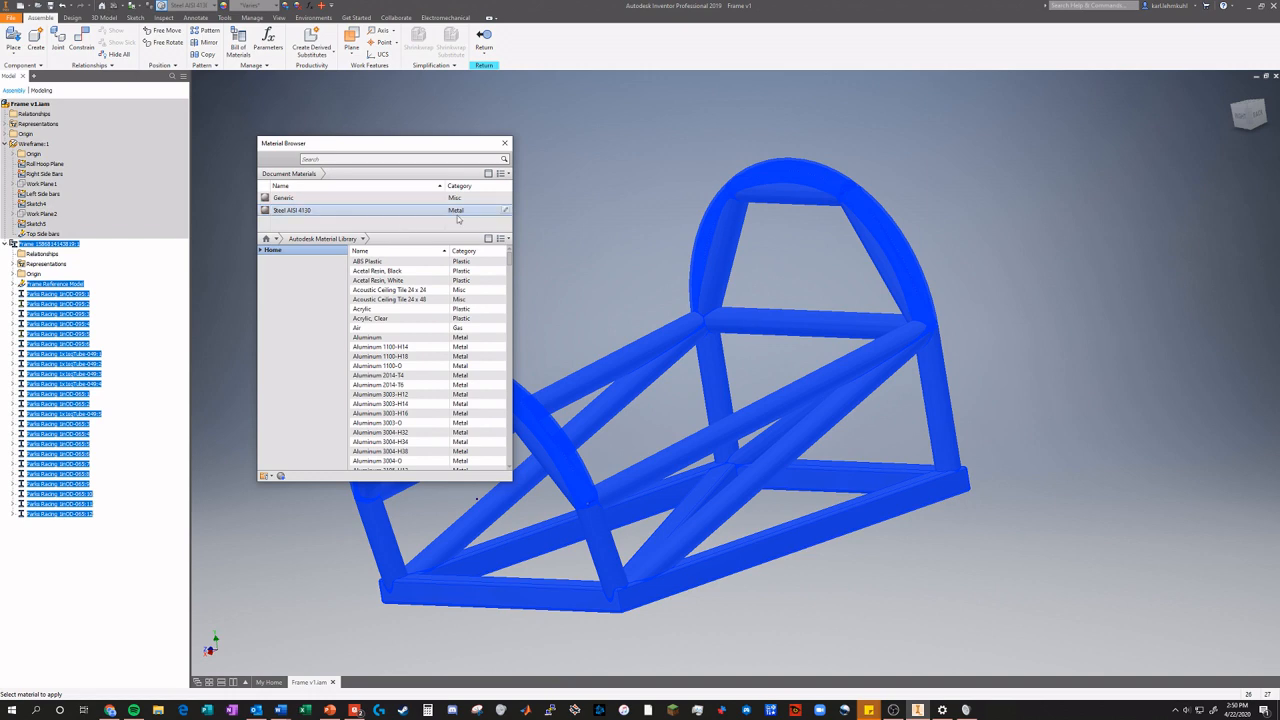
pyautogui.click(504, 143)
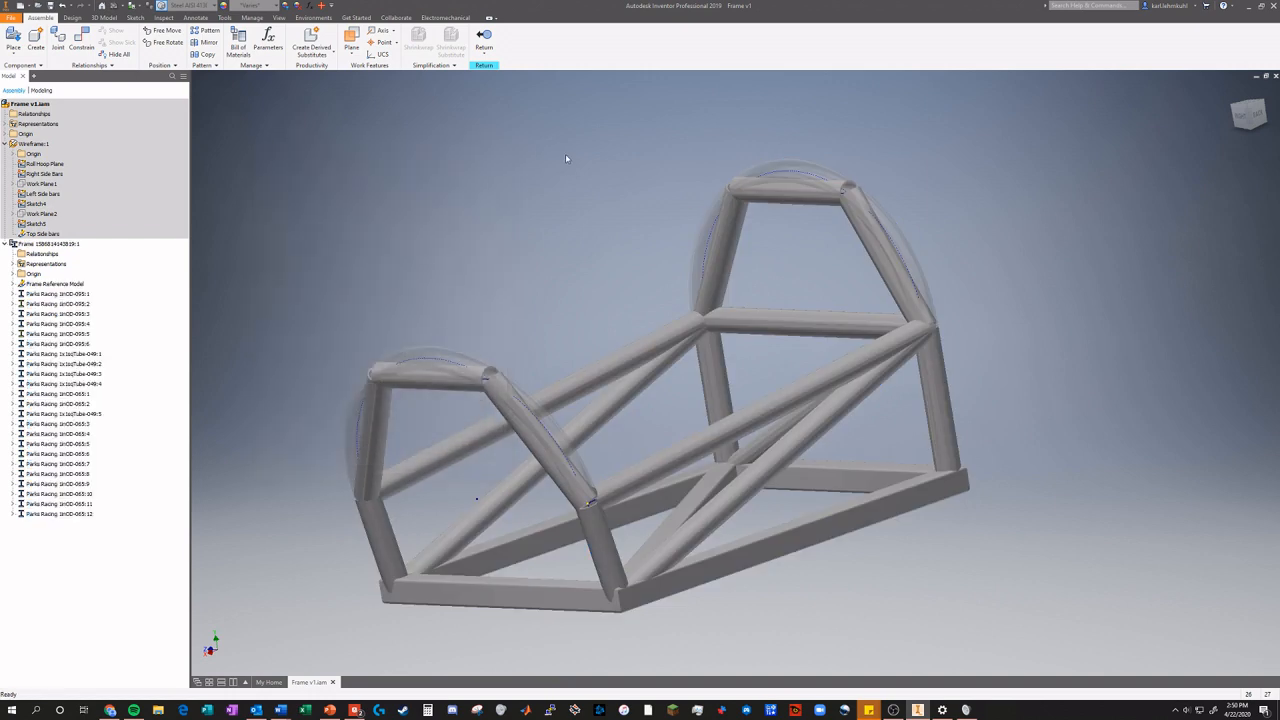
# Return to the top-level assembly and enter the Frame Analysis environment.
pyautogui.click(484, 40)
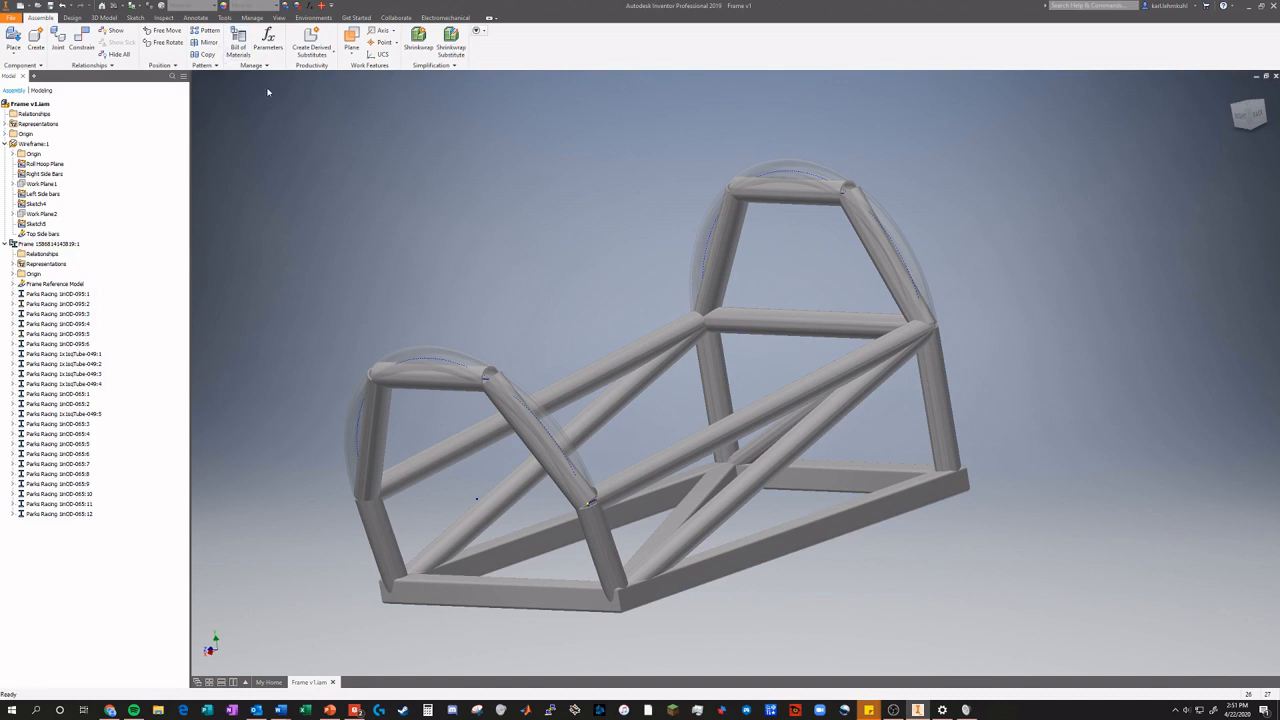
pyautogui.click(348, 19)
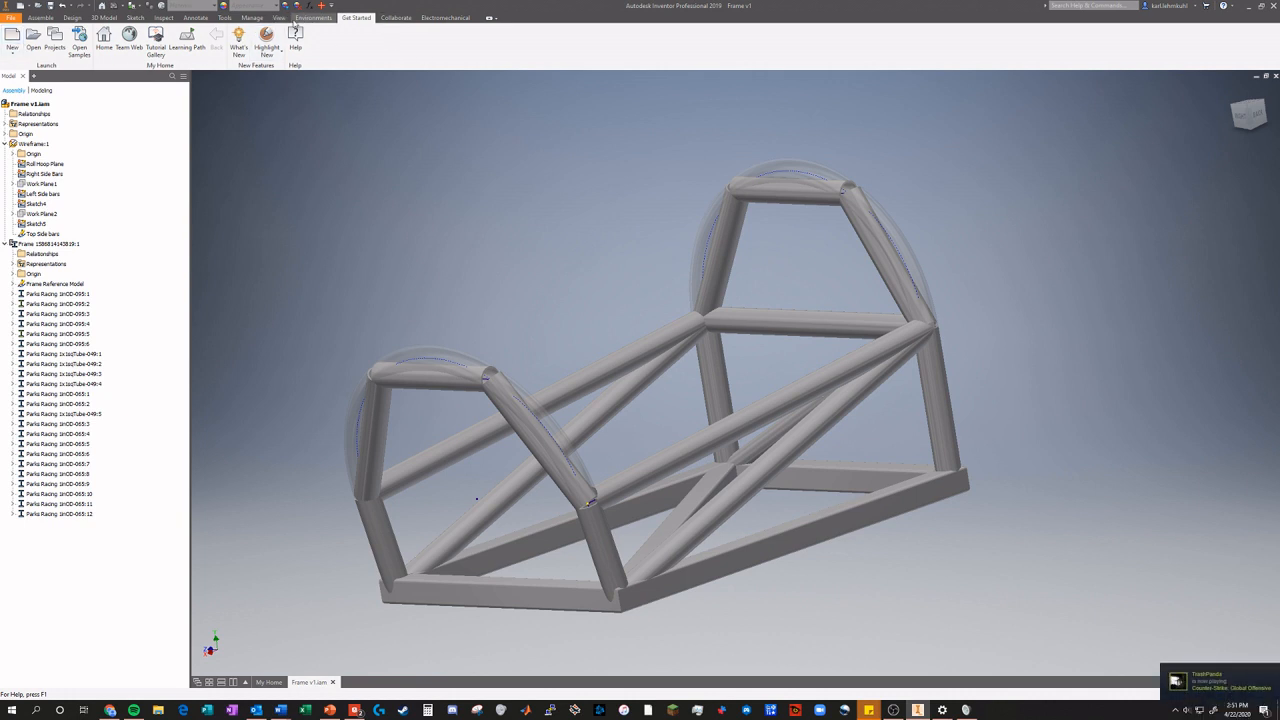
pyautogui.click(296, 20)
pyautogui.click(66, 40)
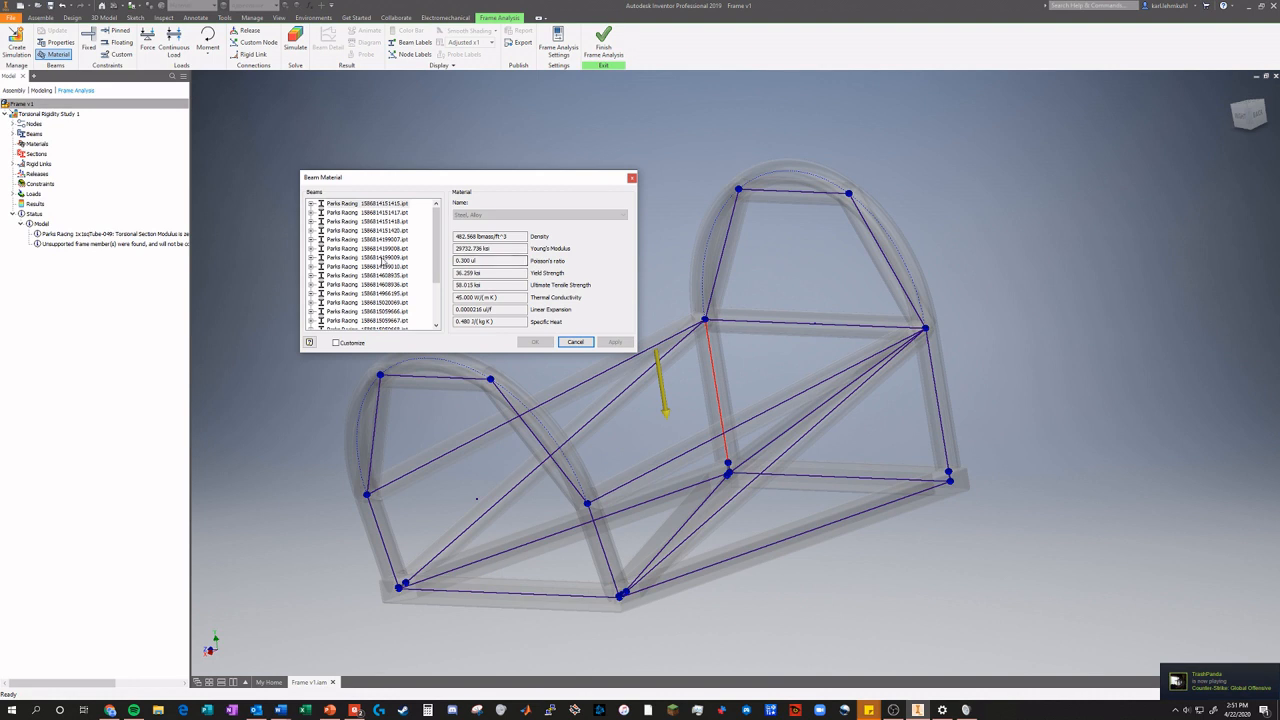
# Examine the material assigned to several beams in the frame analysis and close the beam material settings.
pyautogui.scroll(-3, 395, 260)
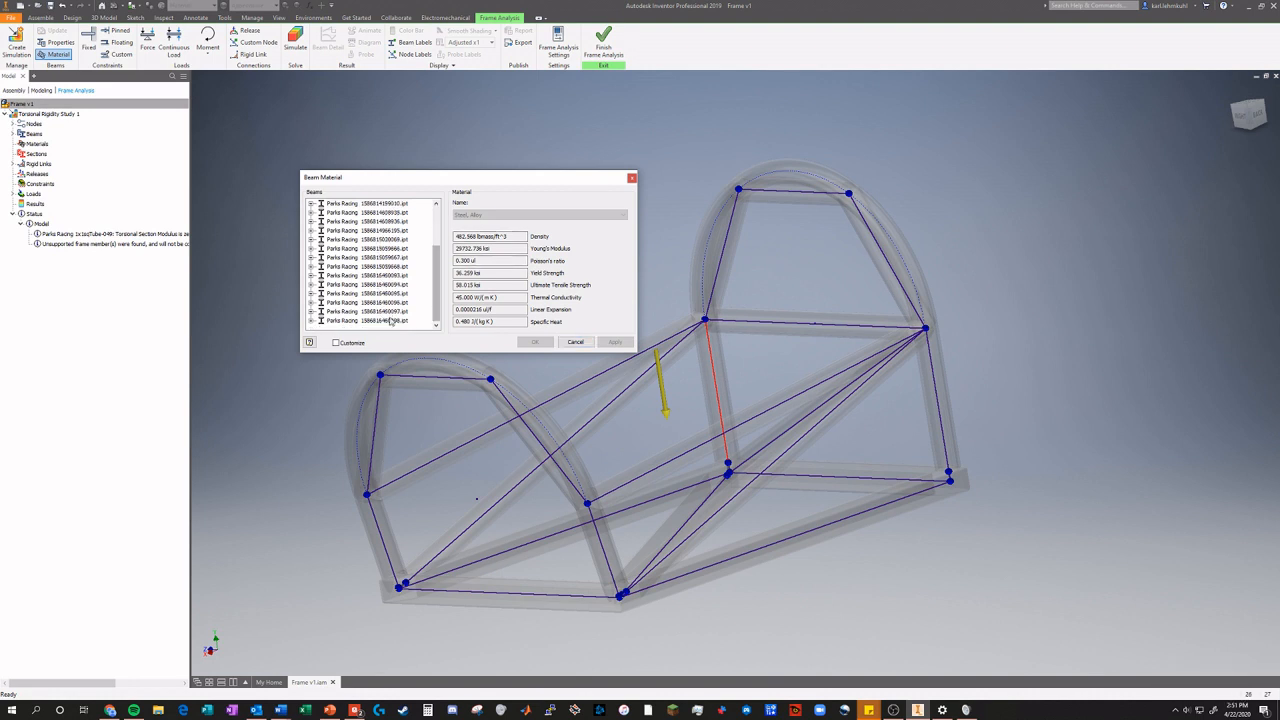
pyautogui.click(375, 320)
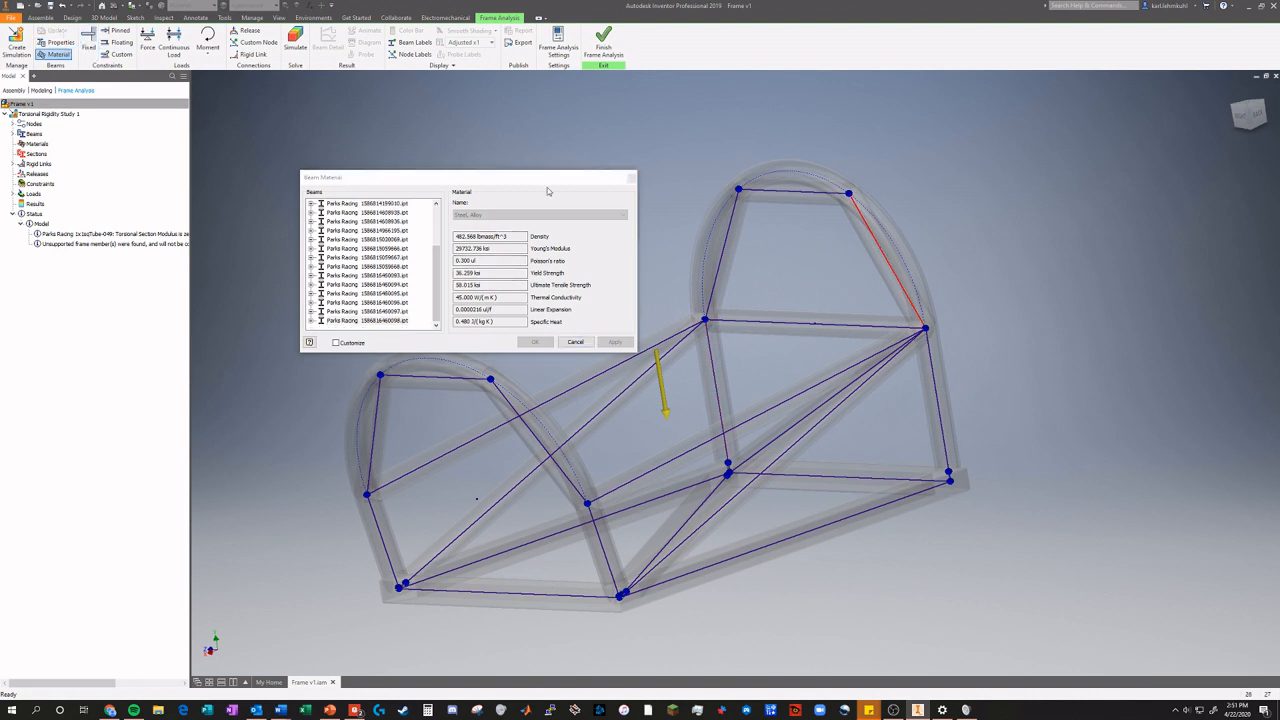
pyautogui.scroll(3, 421, 292)
pyautogui.click(340, 213)
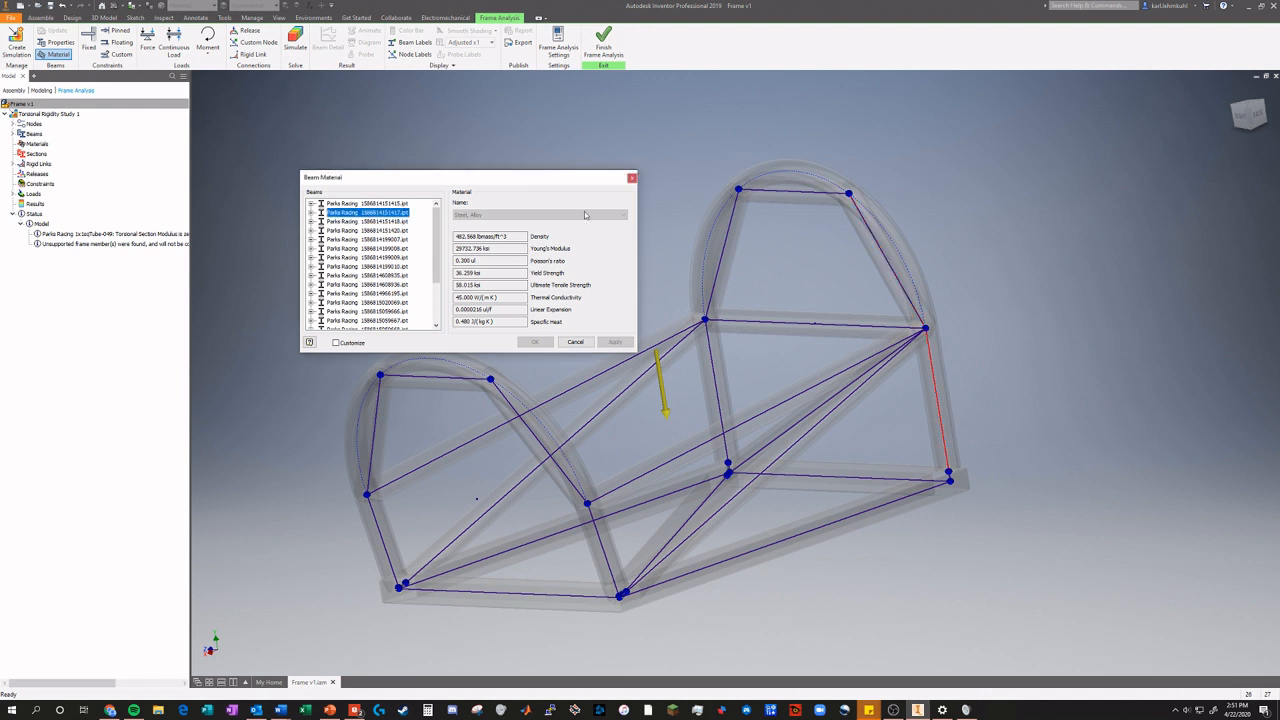
pyautogui.click(631, 179)
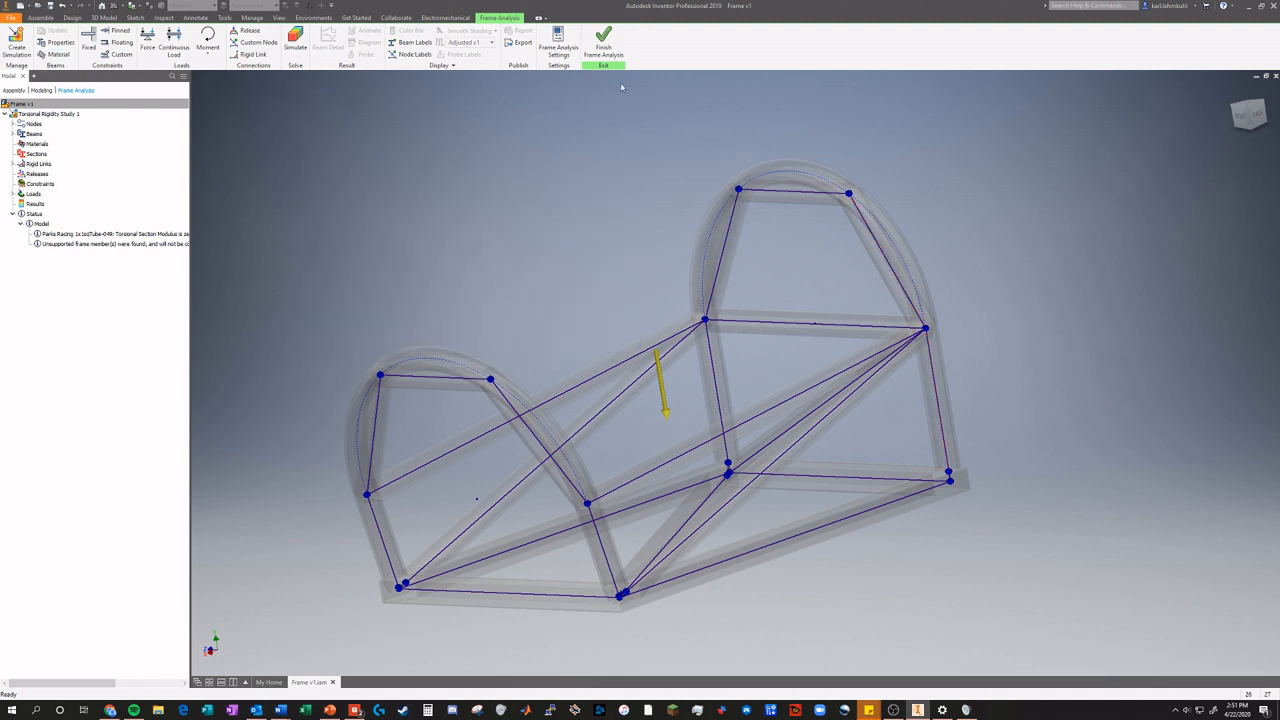
# Create a static analysis simulation named Torsional Rigidity Simulation 2, then expand and dismiss the model warnings.
pyautogui.click(17, 48)
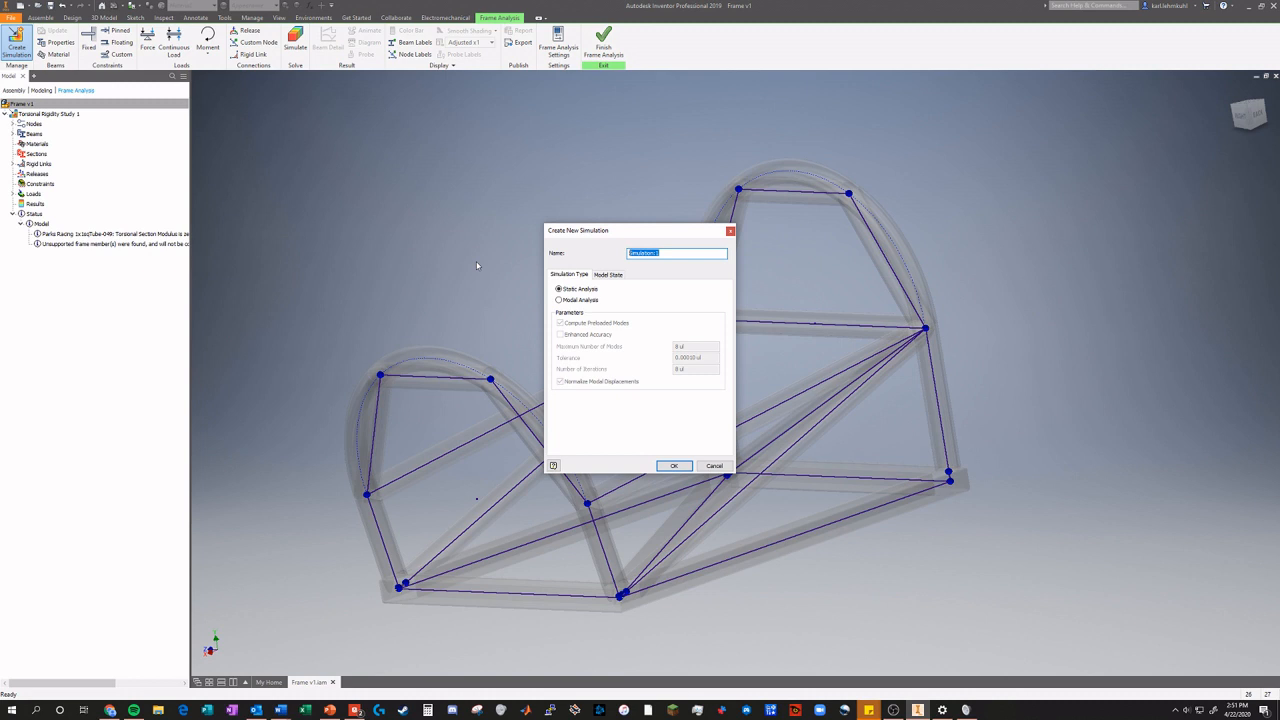
pyautogui.write('Te')
pyautogui.press('Return')
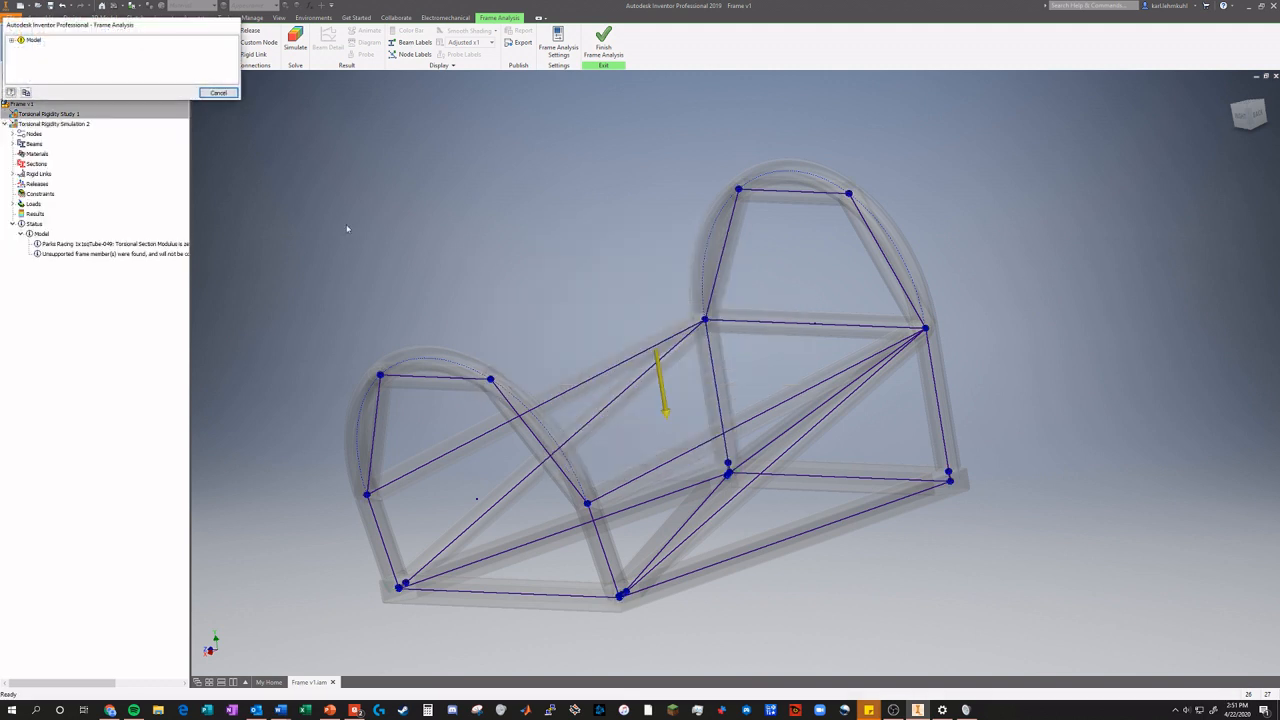
pyautogui.click(11, 40)
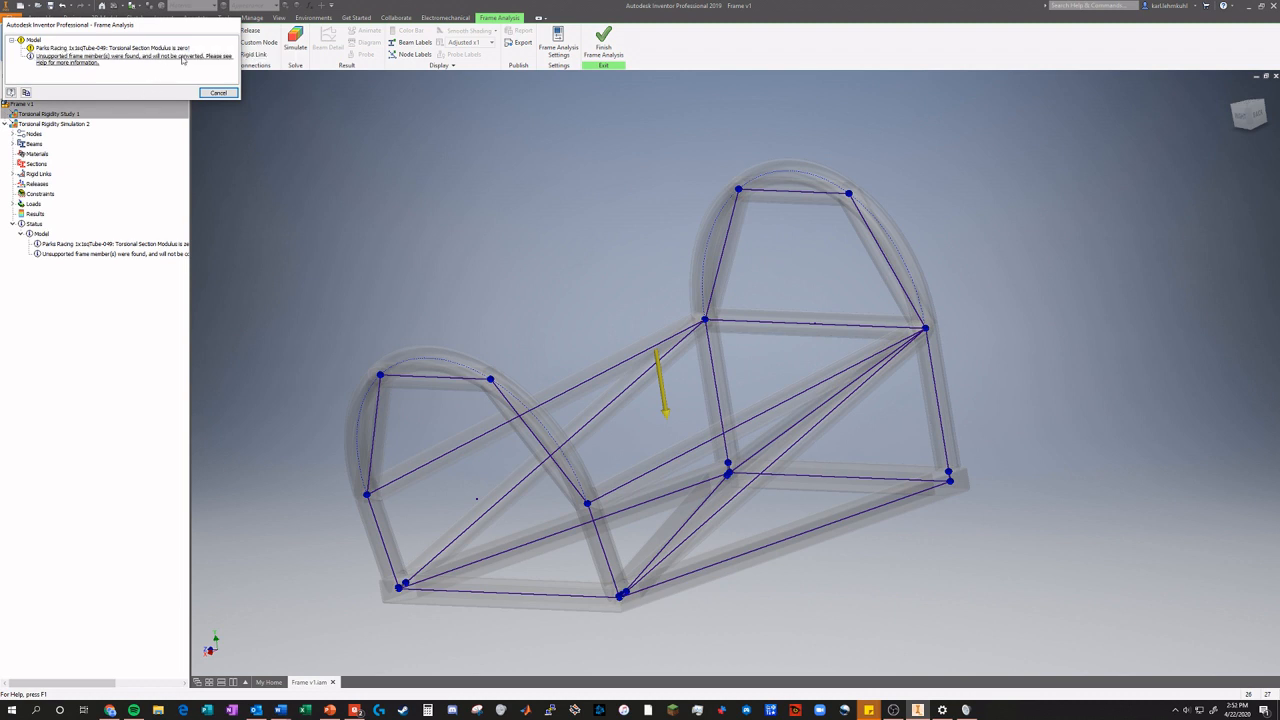
pyautogui.click(218, 93)
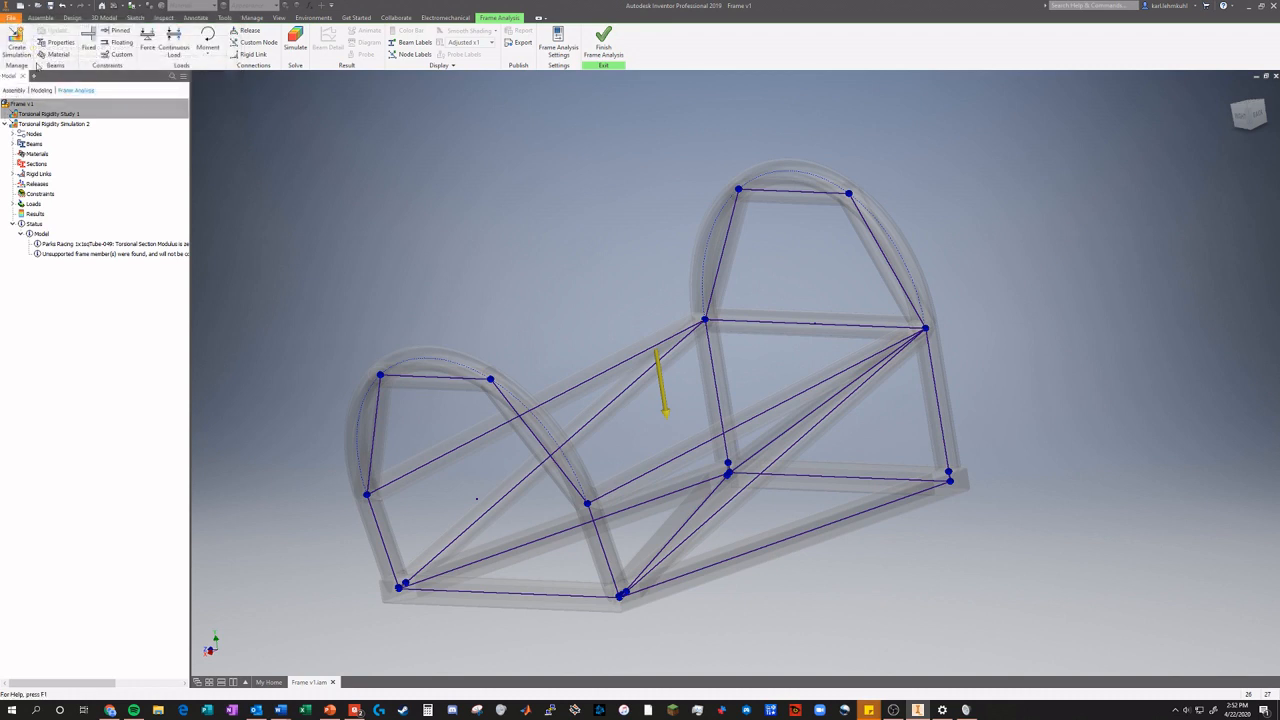
# Examine the material properties assigned to the frame beams and close the beam material settings without changes.
pyautogui.click(57, 56)
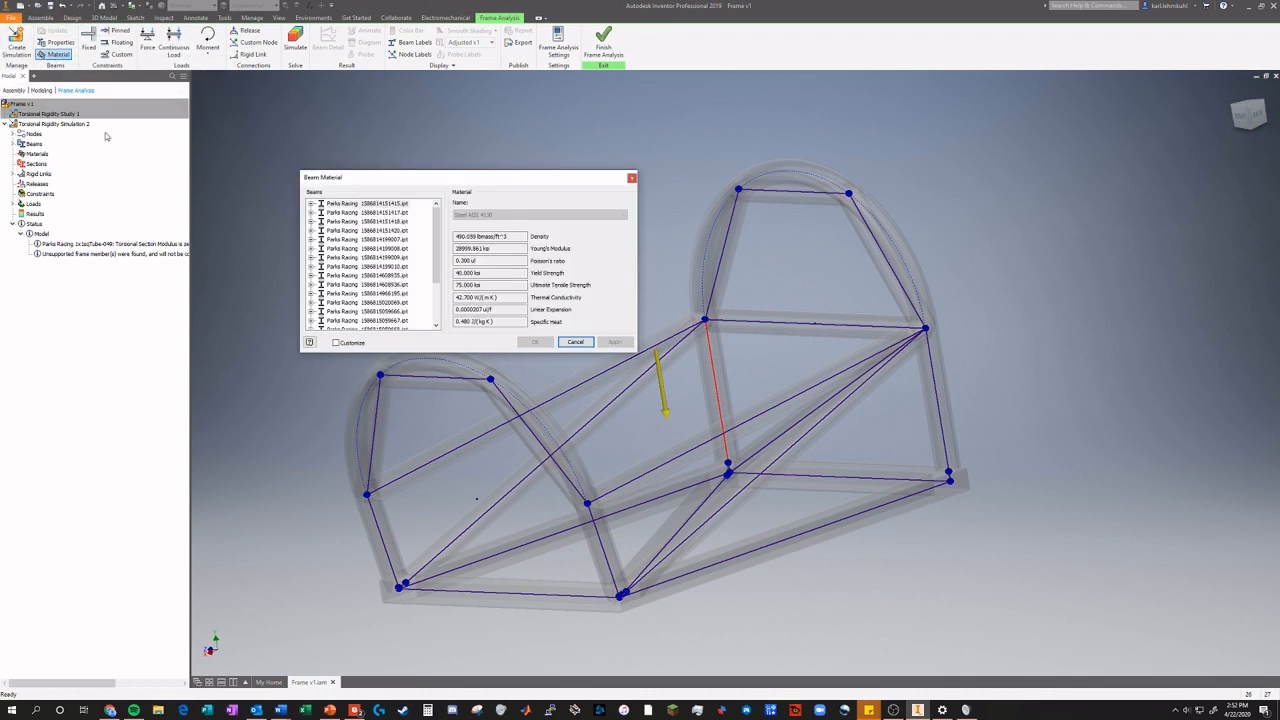
pyautogui.scroll(3, 365, 274)
pyautogui.click(631, 178)
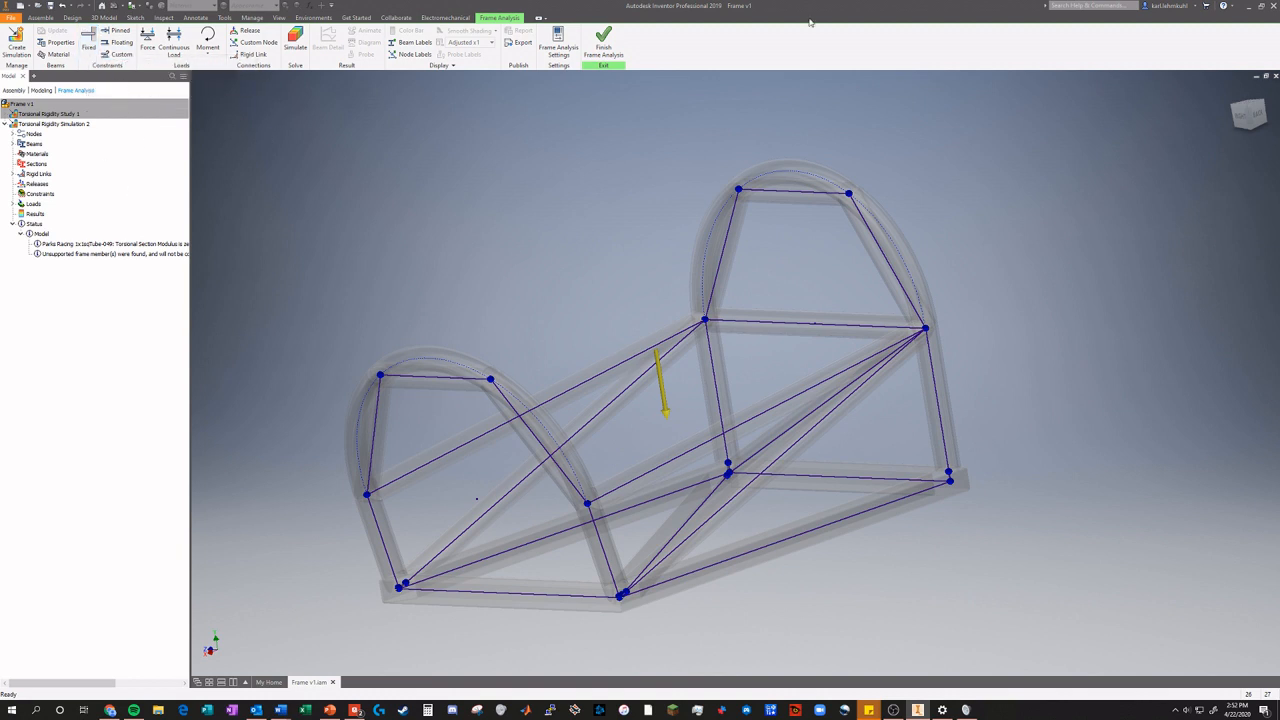
# Examine the X-axis displacement options of a custom constraint, including uplift none, and close its settings without applying them.
pyautogui.click(1250, 114)
pyautogui.moveTo(1250, 114); pyautogui.dragTo(1272, 130)
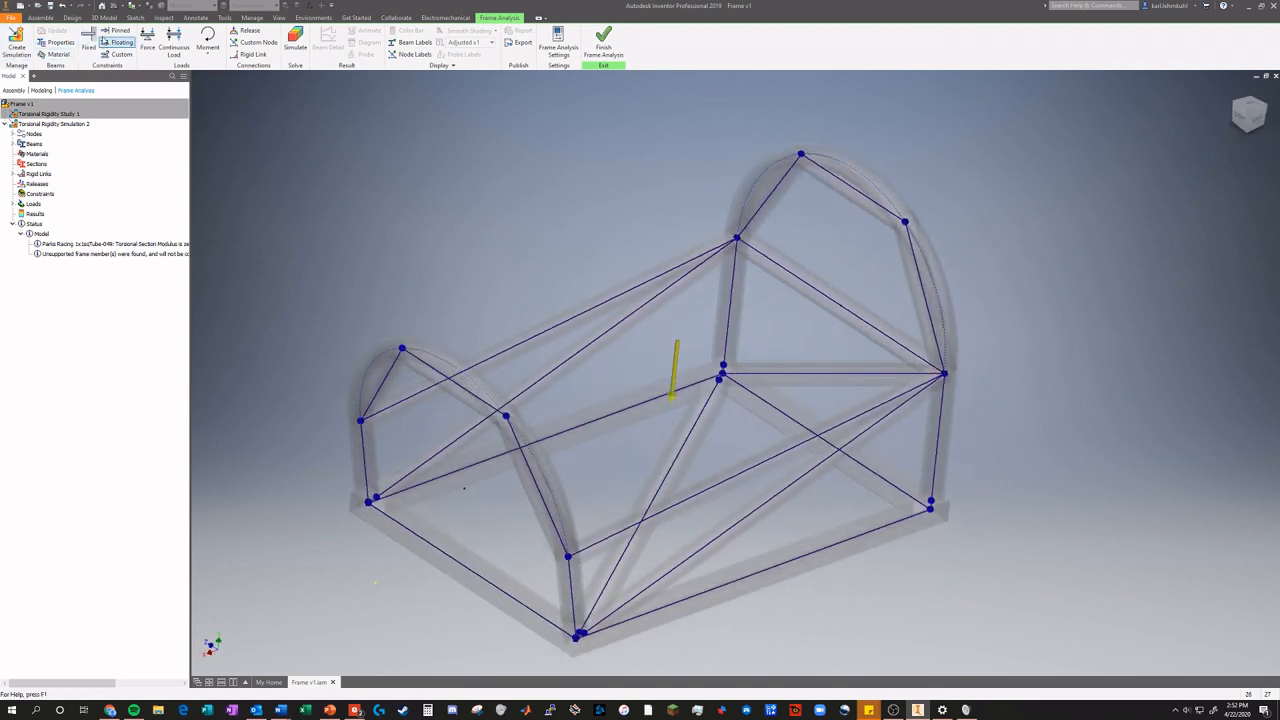
pyautogui.click(117, 54)
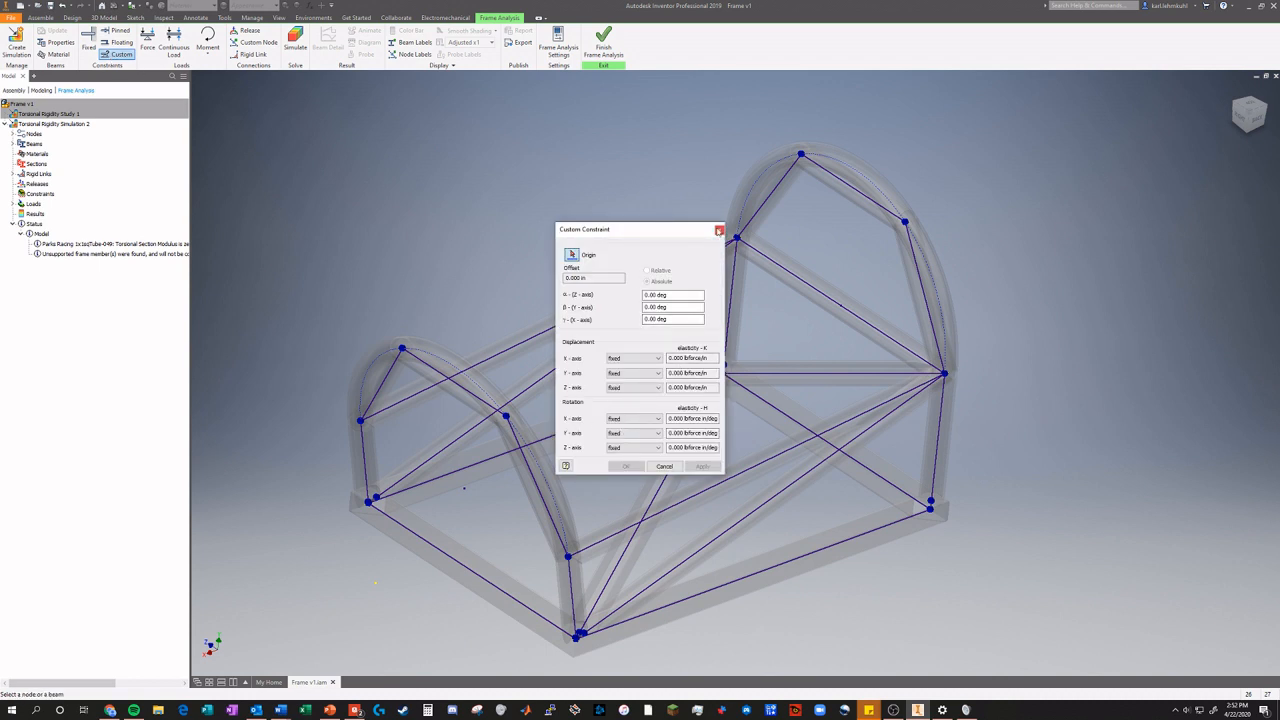
pyautogui.click(644, 359)
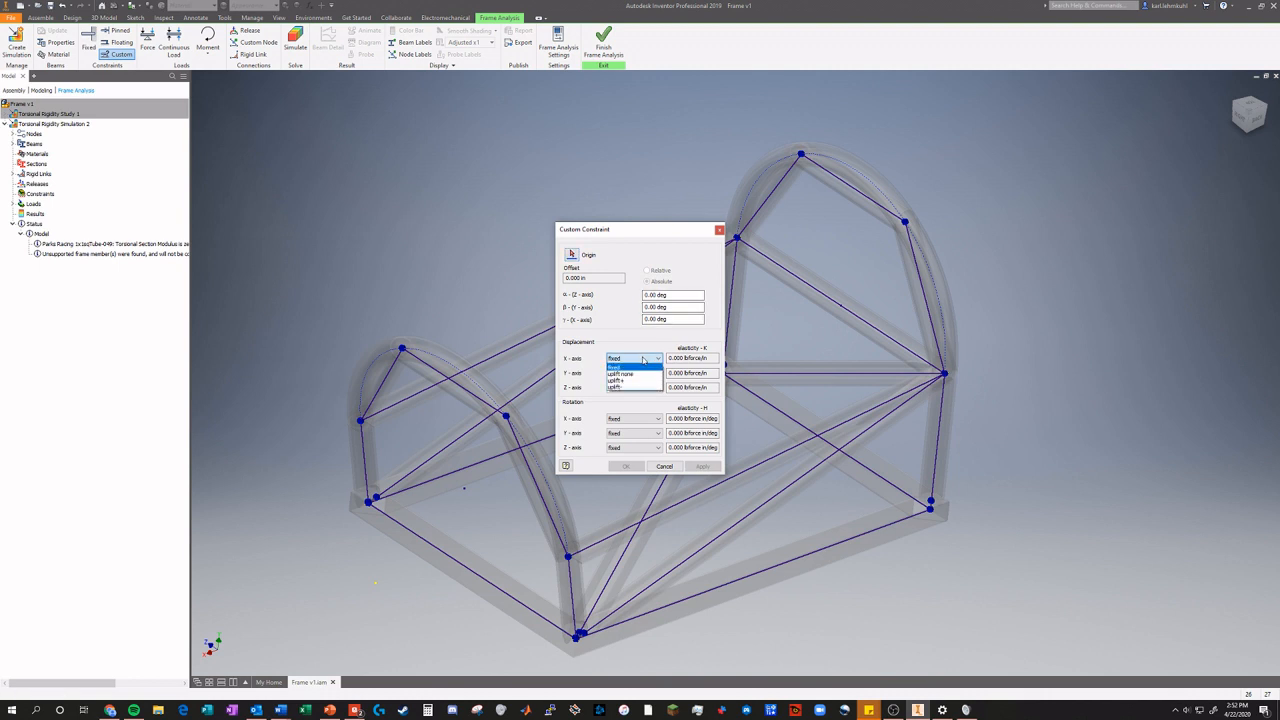
pyautogui.click(621, 373)
pyautogui.click(632, 358)
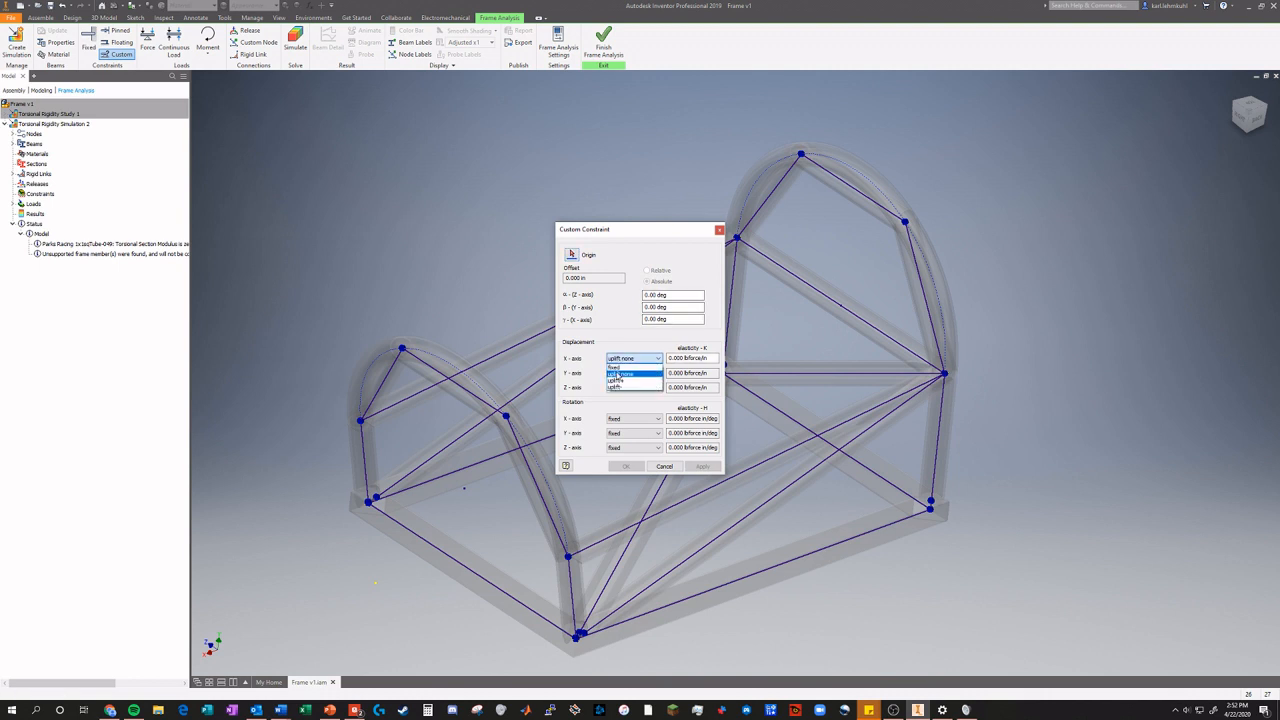
pyautogui.click(615, 366)
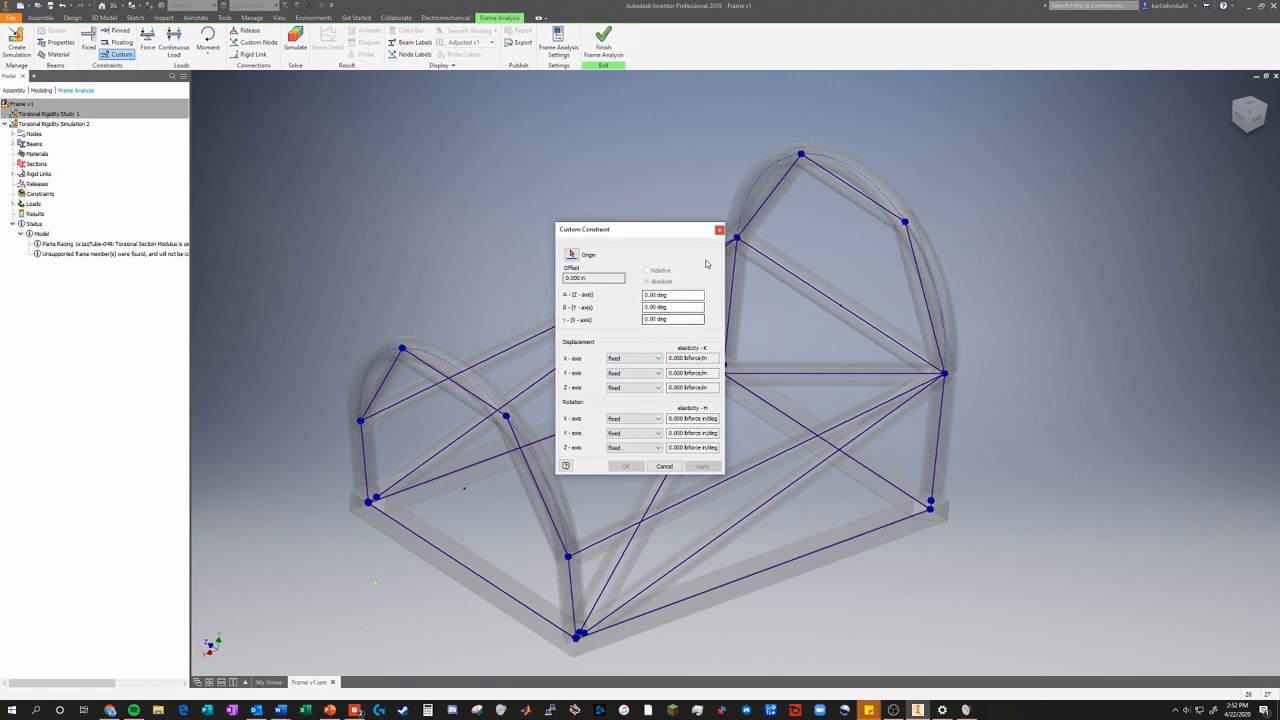
pyautogui.click(719, 229)
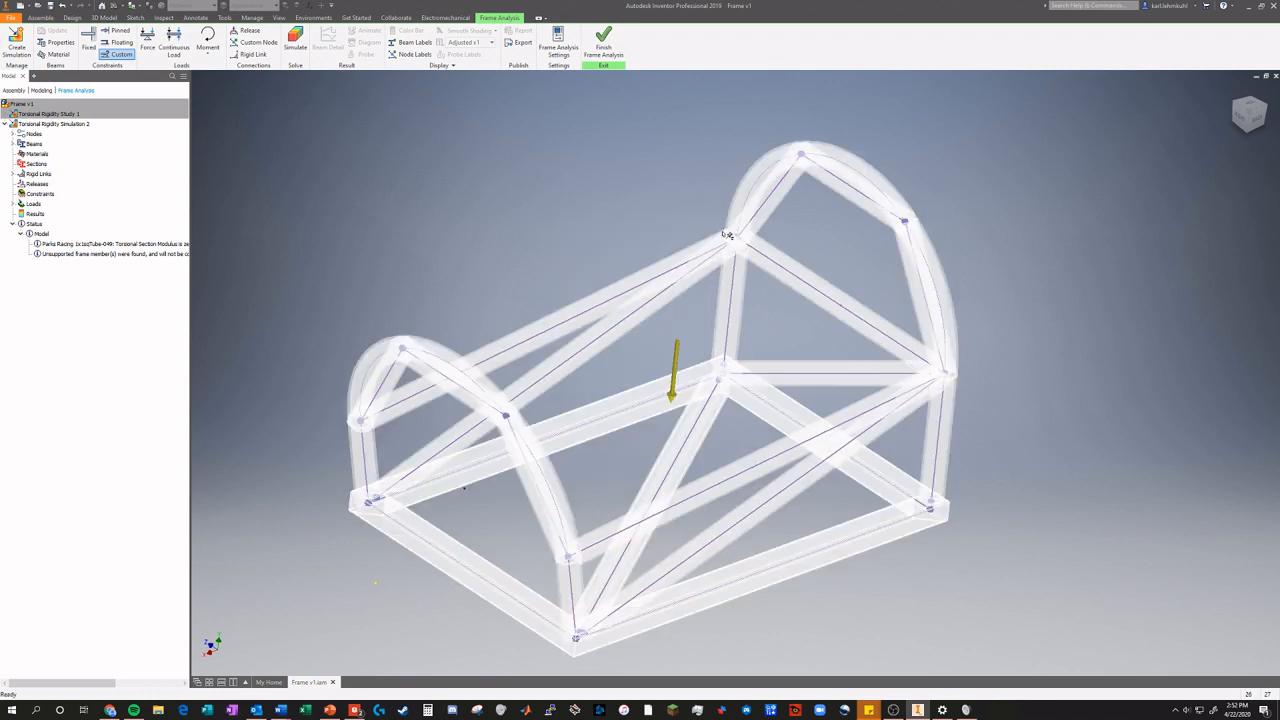
# Place a fixed constraint on the beam at one lower corner of the frame's larger hoop.
pyautogui.click(88, 40)
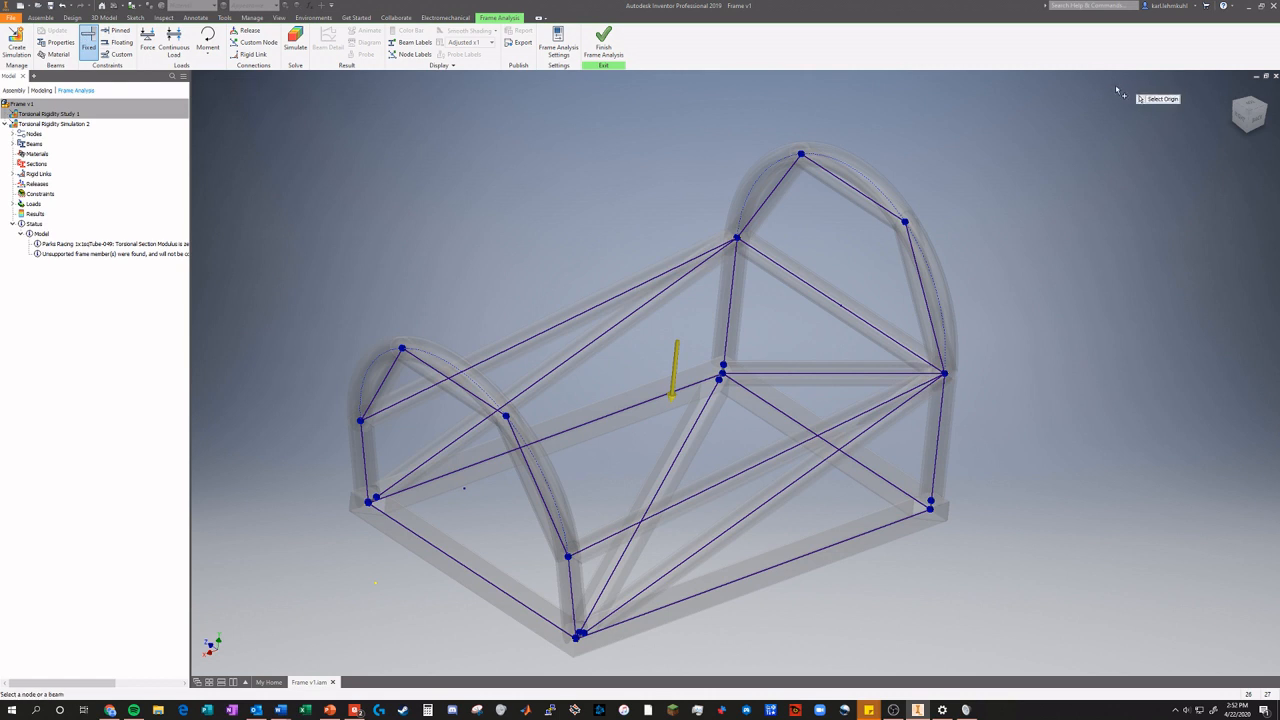
pyautogui.moveTo(1247, 113); pyautogui.dragTo(1202, 208)
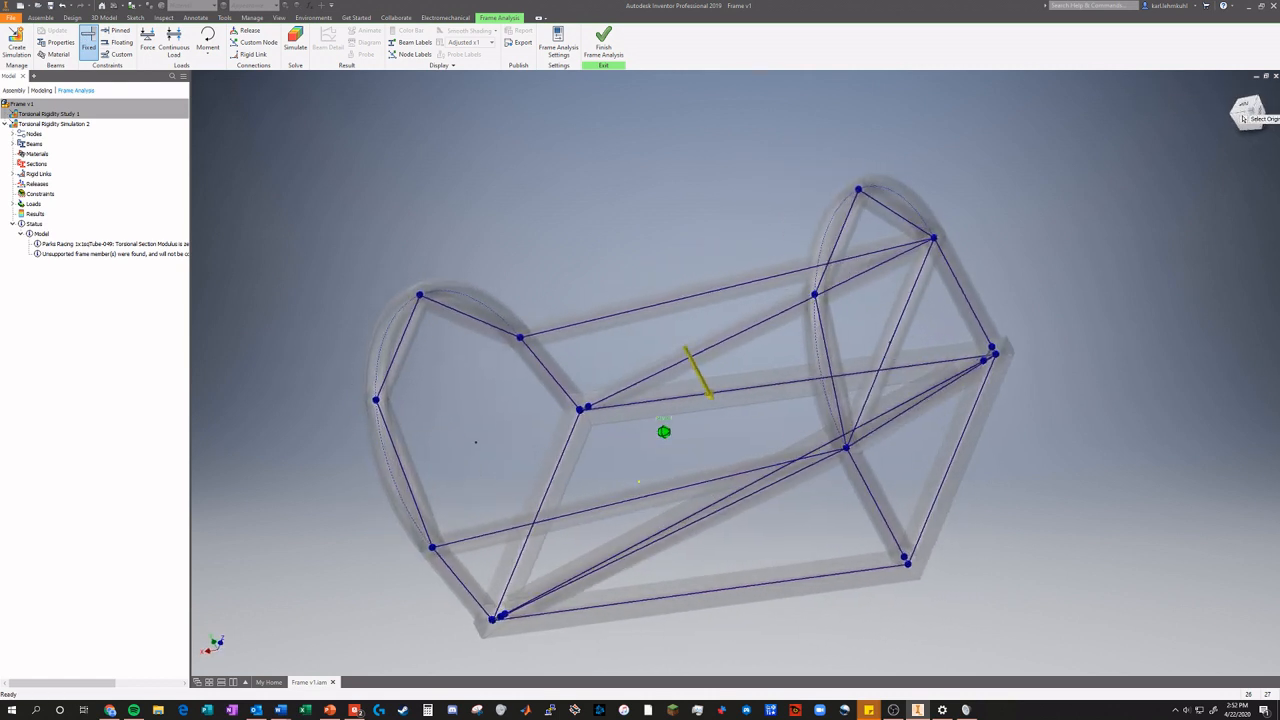
pyautogui.click(995, 358)
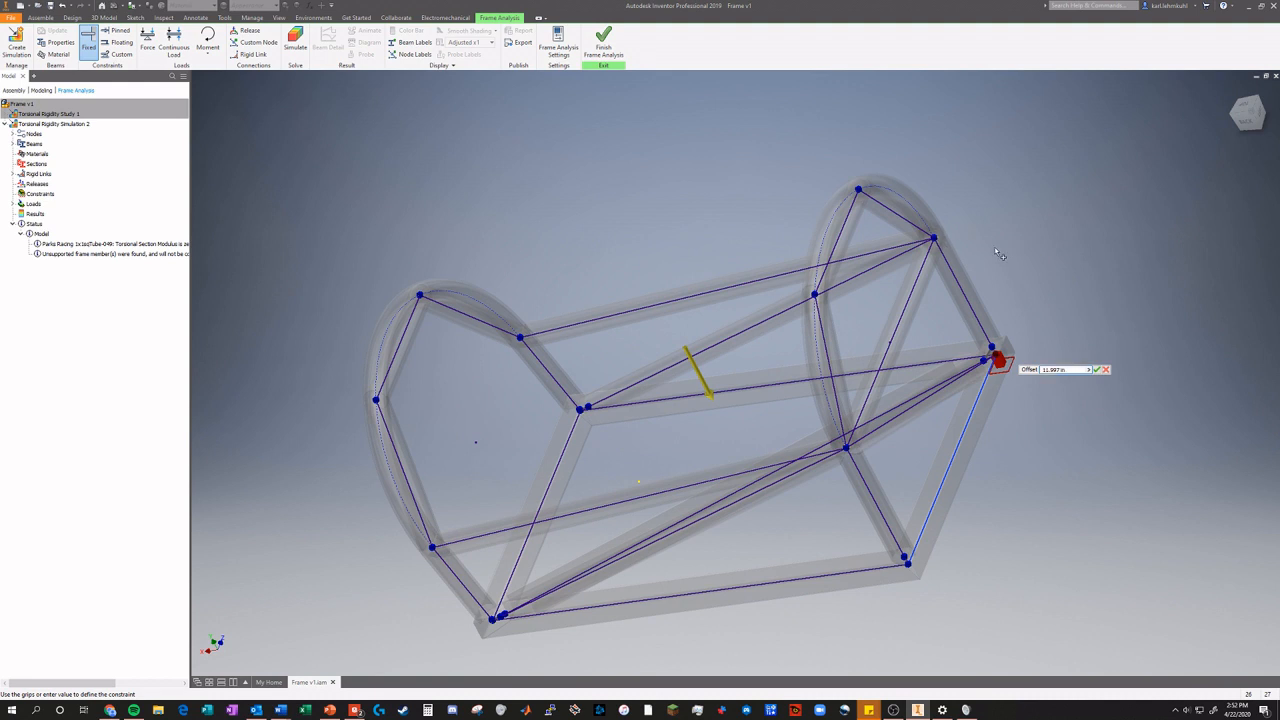
pyautogui.click(1106, 370)
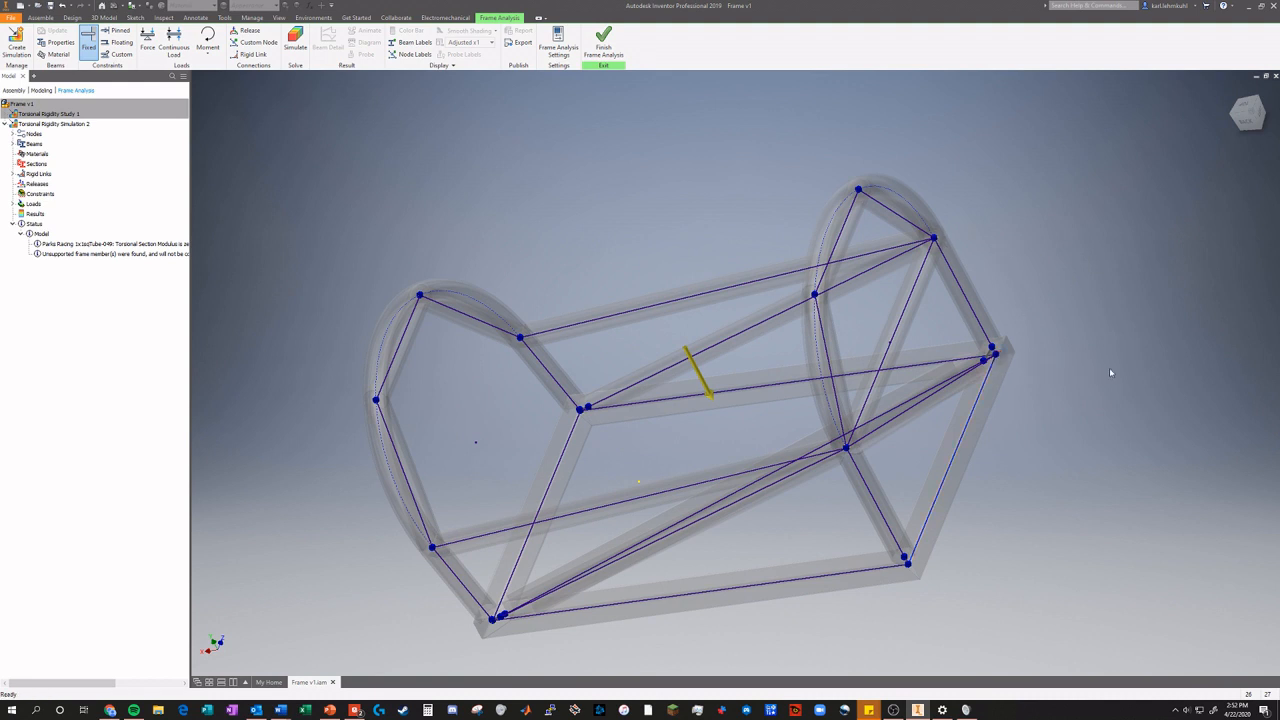
pyautogui.click(996, 358)
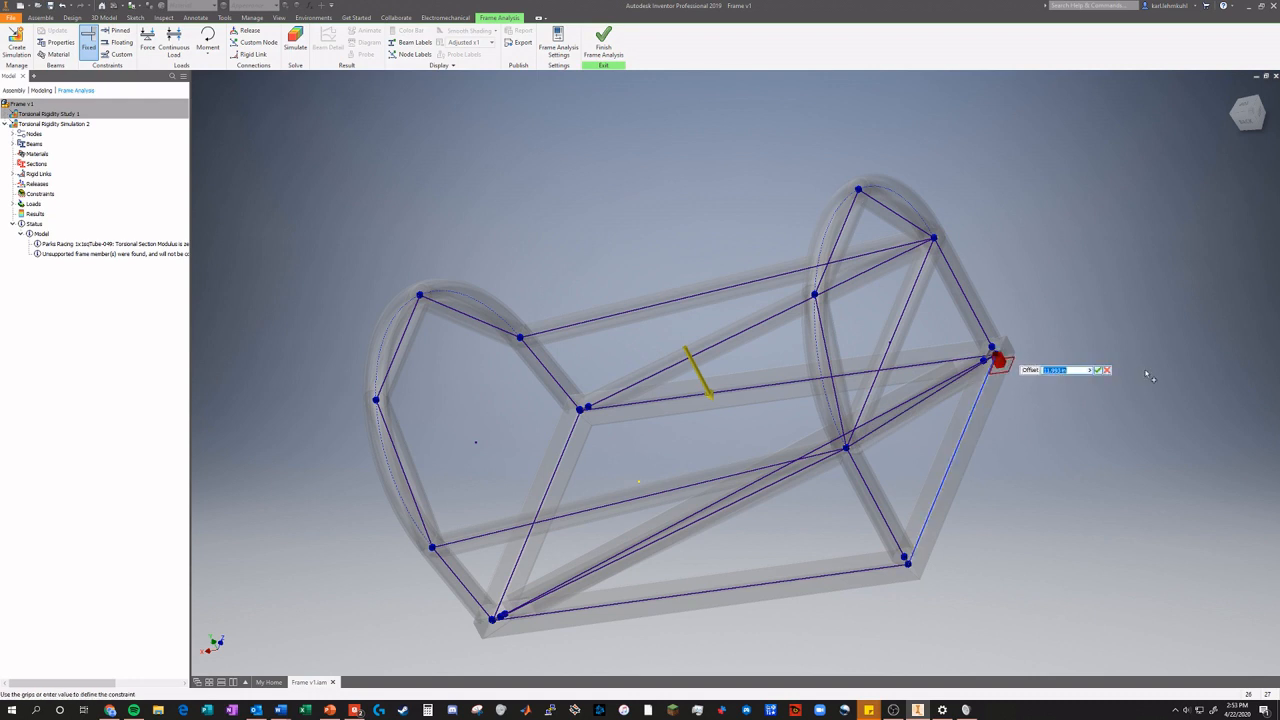
pyautogui.press('BackSpace')
pyautogui.write('1')
pyautogui.click(1097, 370)
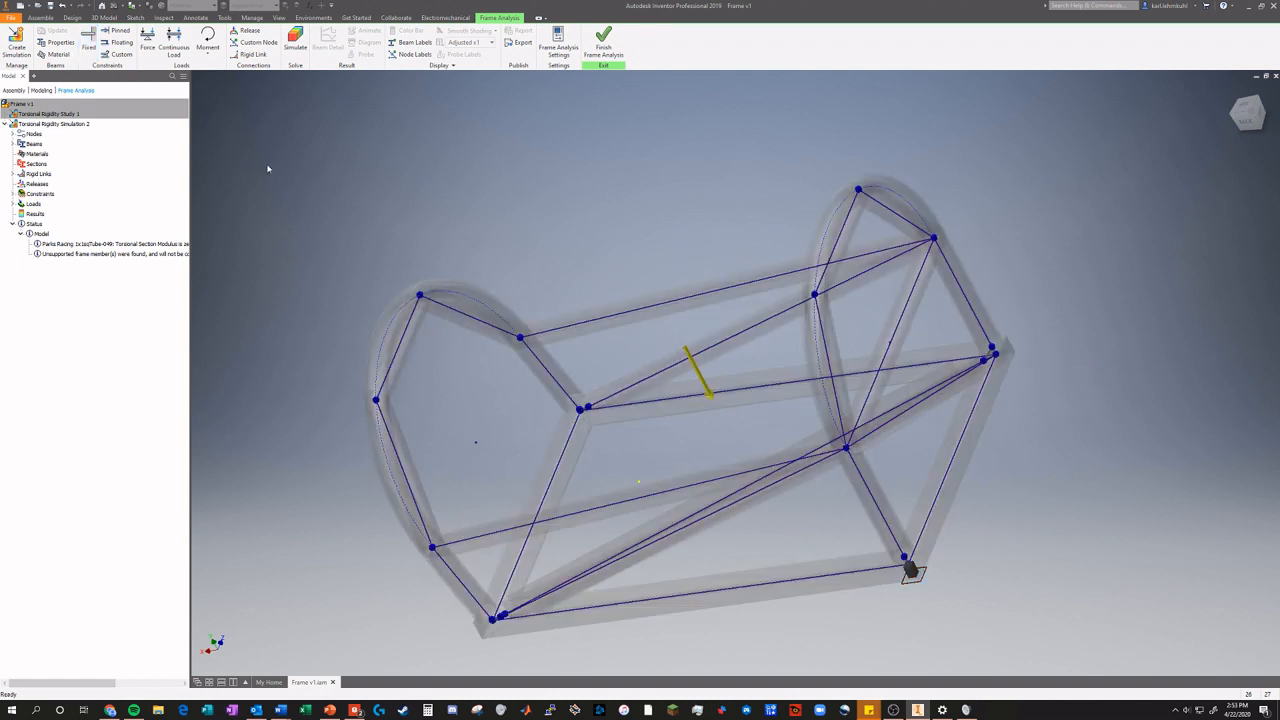
# Add fixed constraints to the larger hoop's opposite lower corner node and the side node directly above it.
pyautogui.click(89, 42)
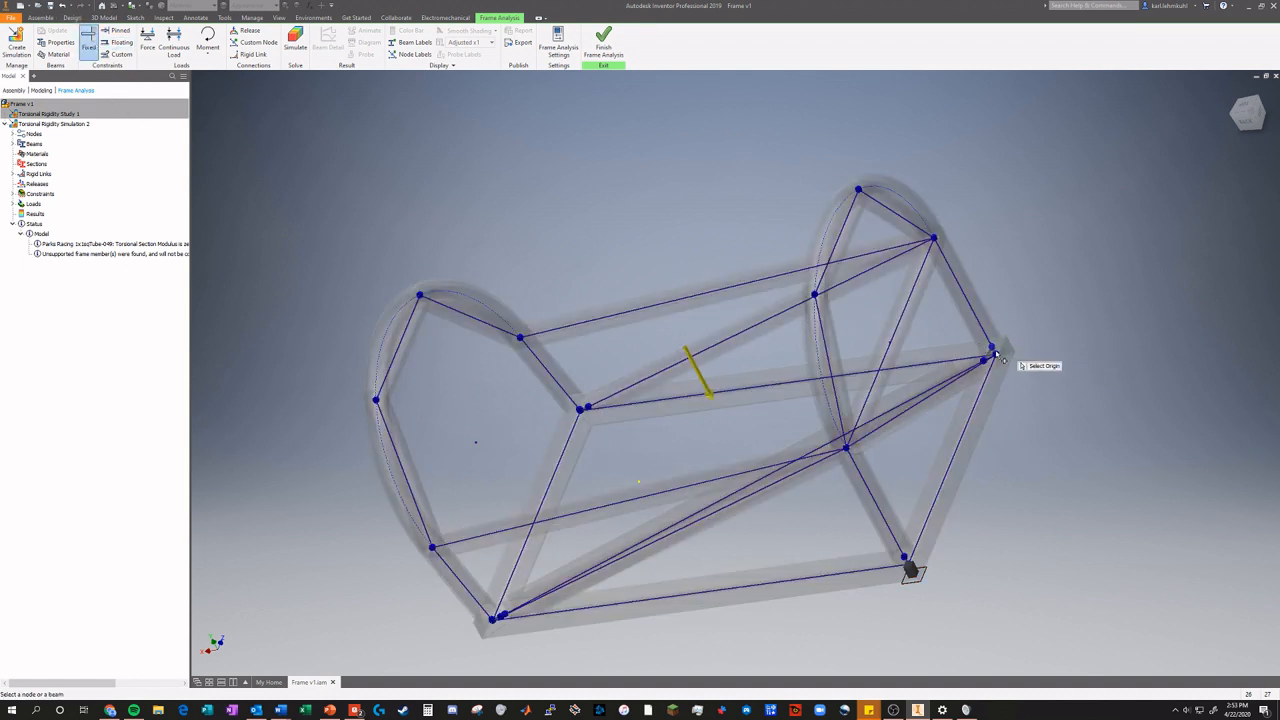
pyautogui.click(997, 356)
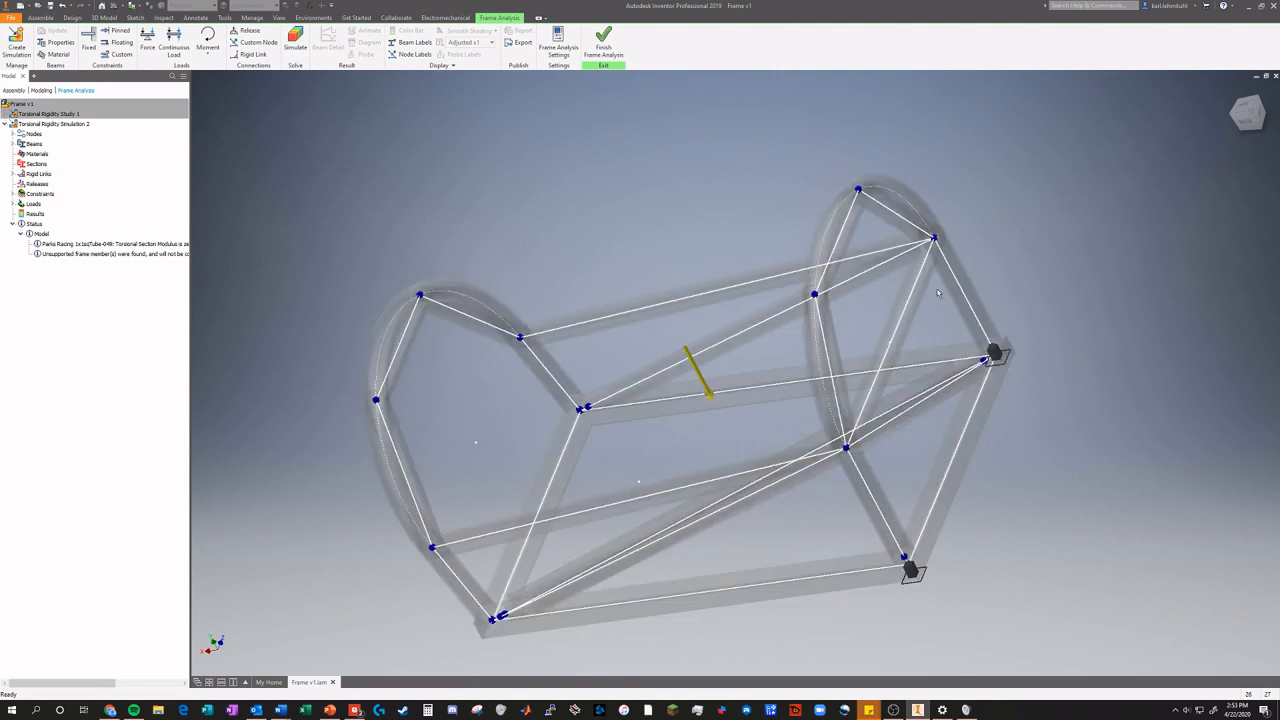
pyautogui.click(89, 44)
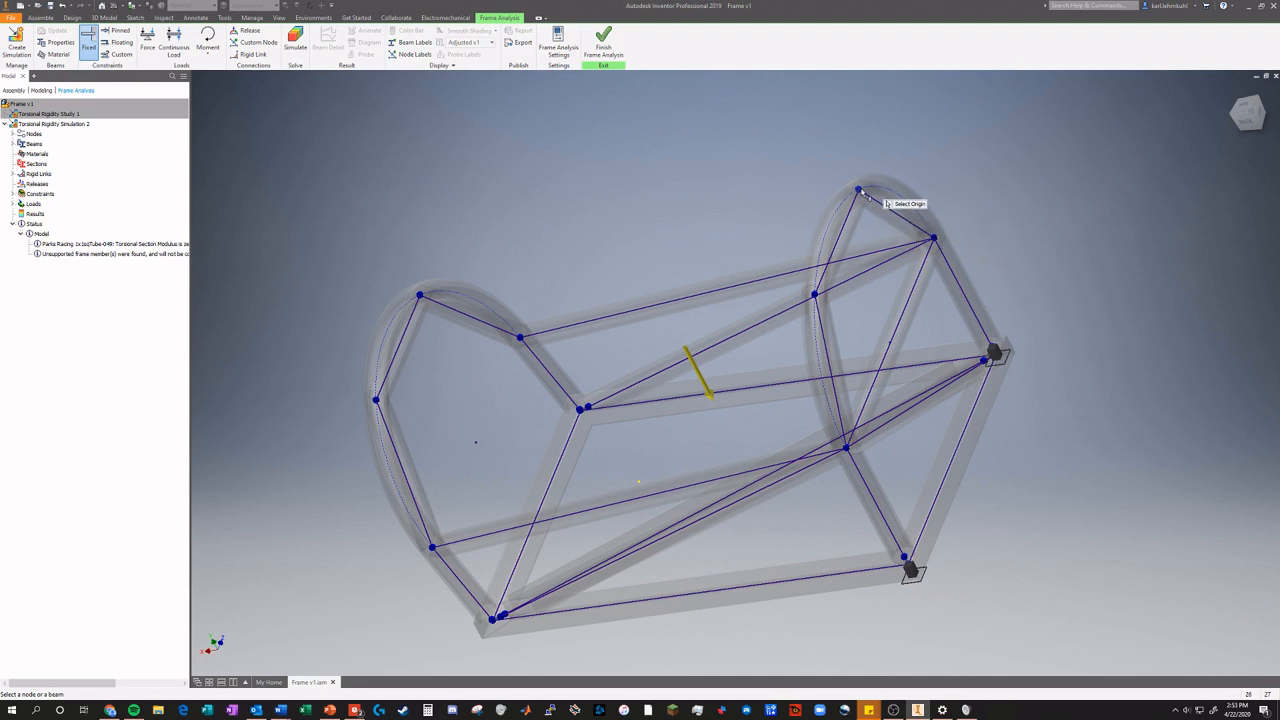
pyautogui.click(941, 243)
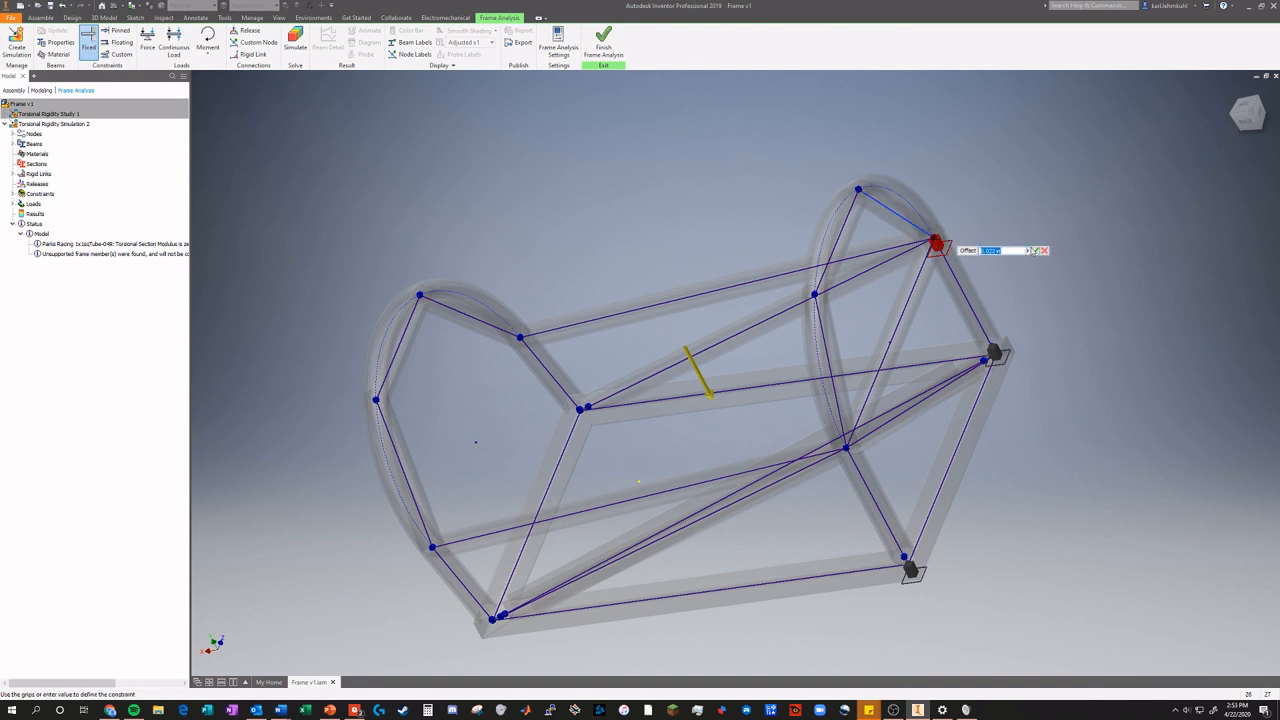
pyautogui.click(1035, 250)
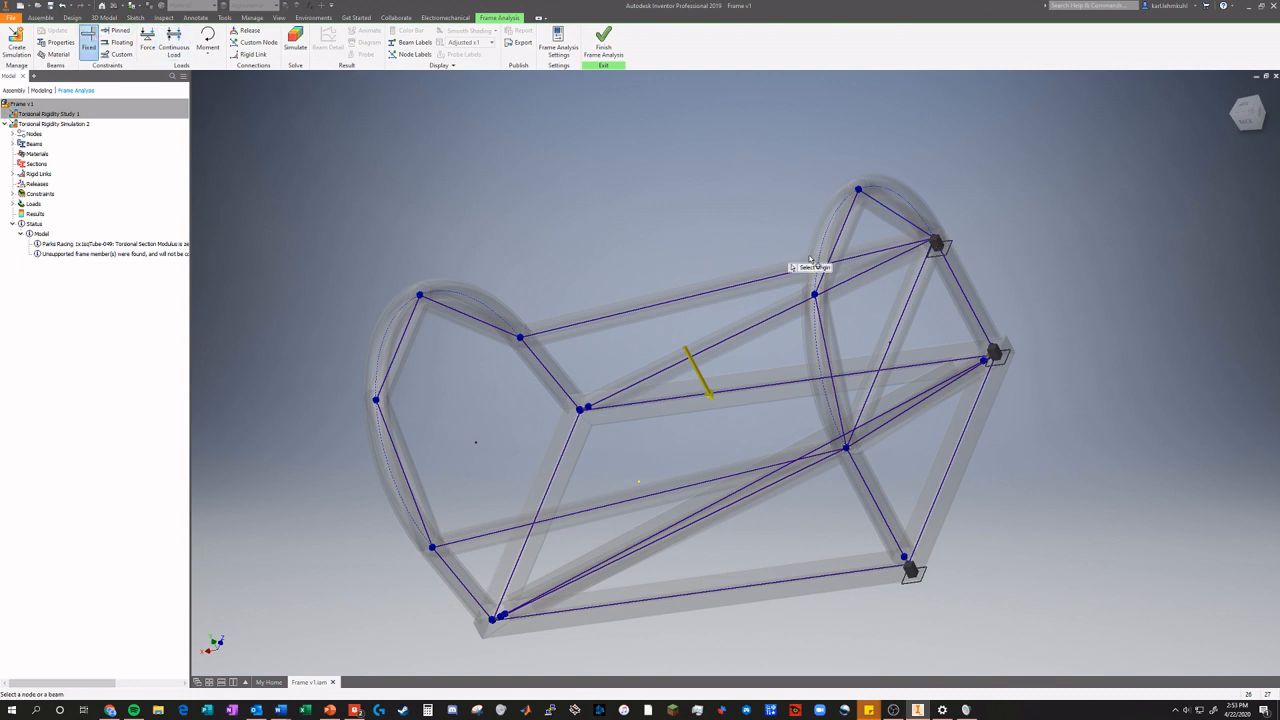
# Add fixed constraints to the two uppermost nodes and the remaining side node of the larger hoop.
pyautogui.click(859, 190)
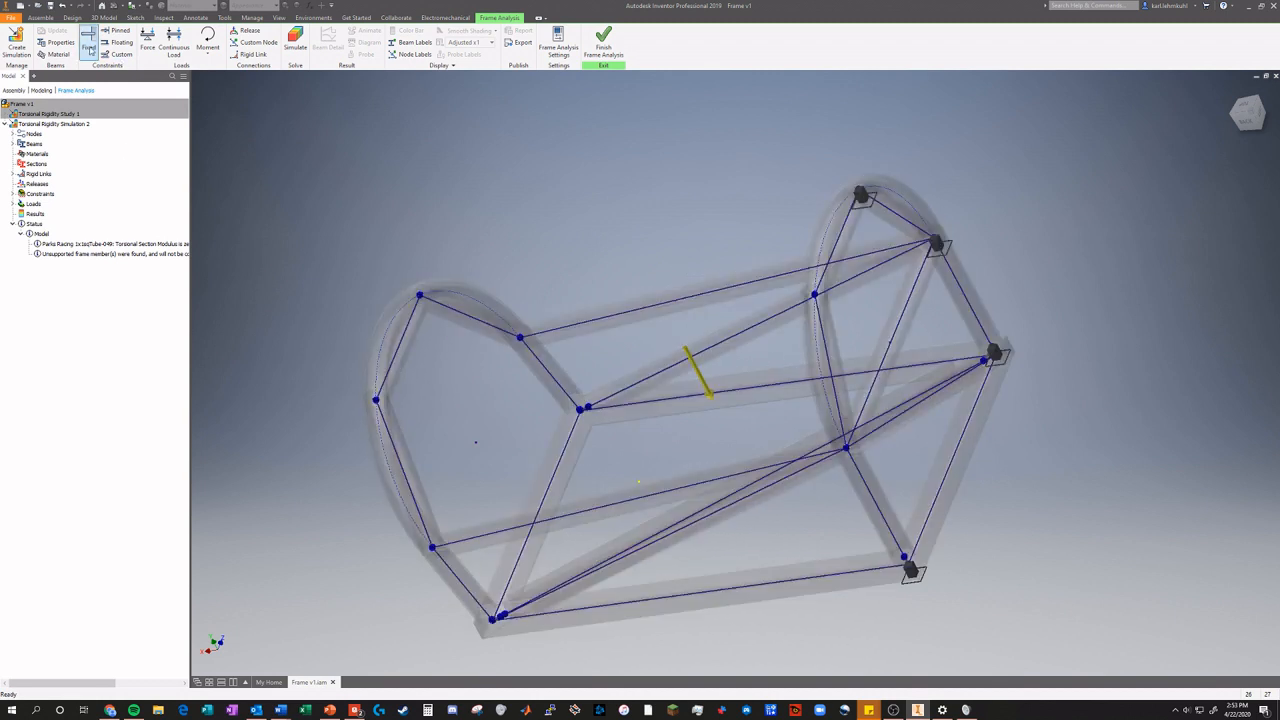
pyautogui.click(89, 50)
pyautogui.click(817, 298)
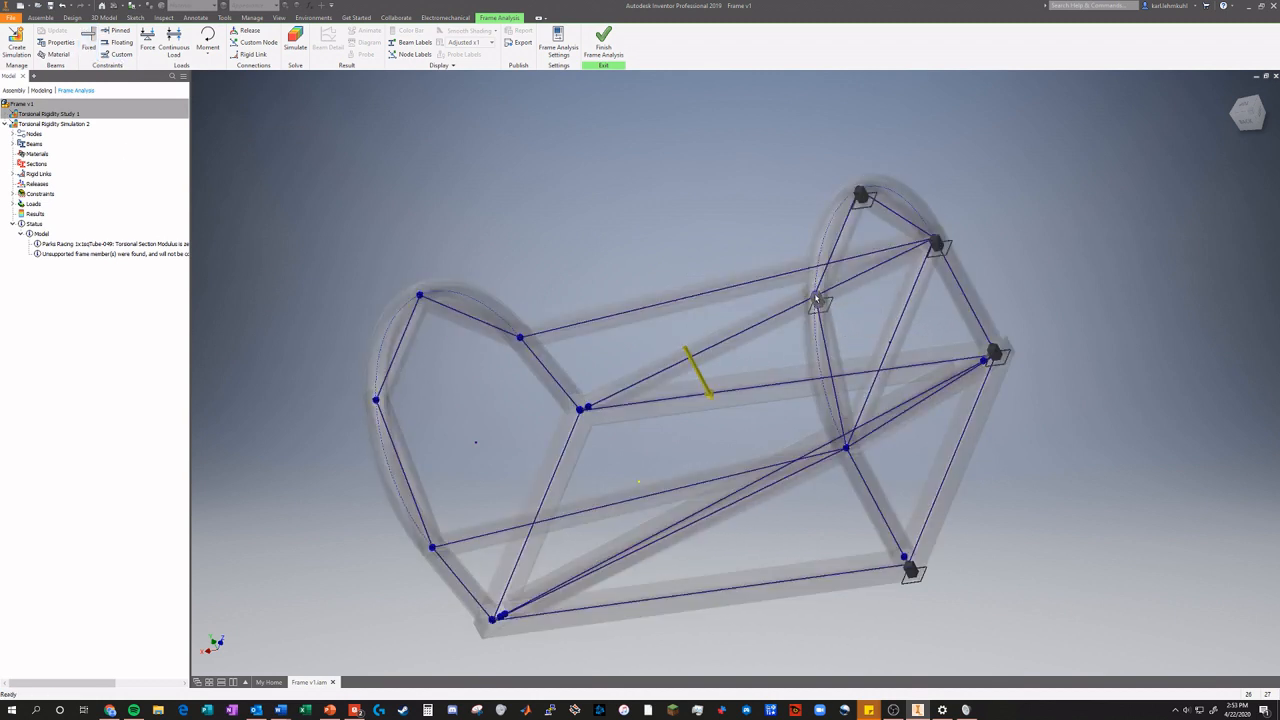
pyautogui.click(89, 45)
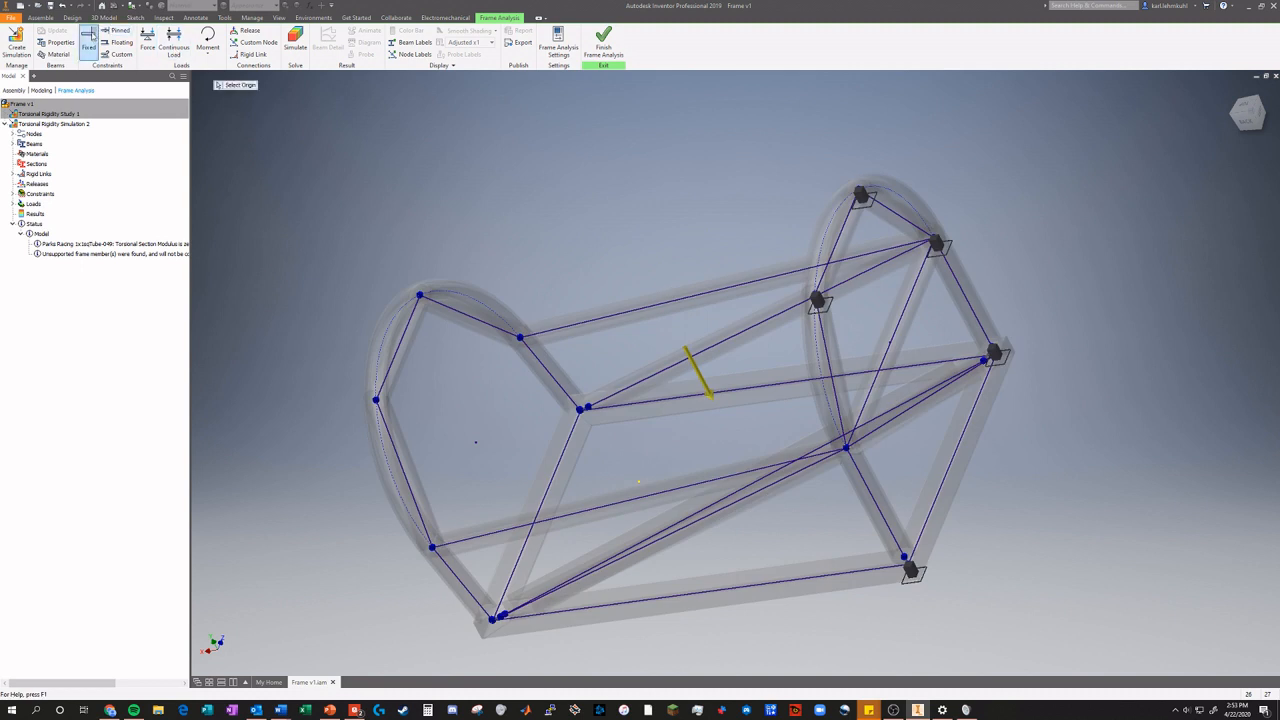
pyautogui.click(846, 451)
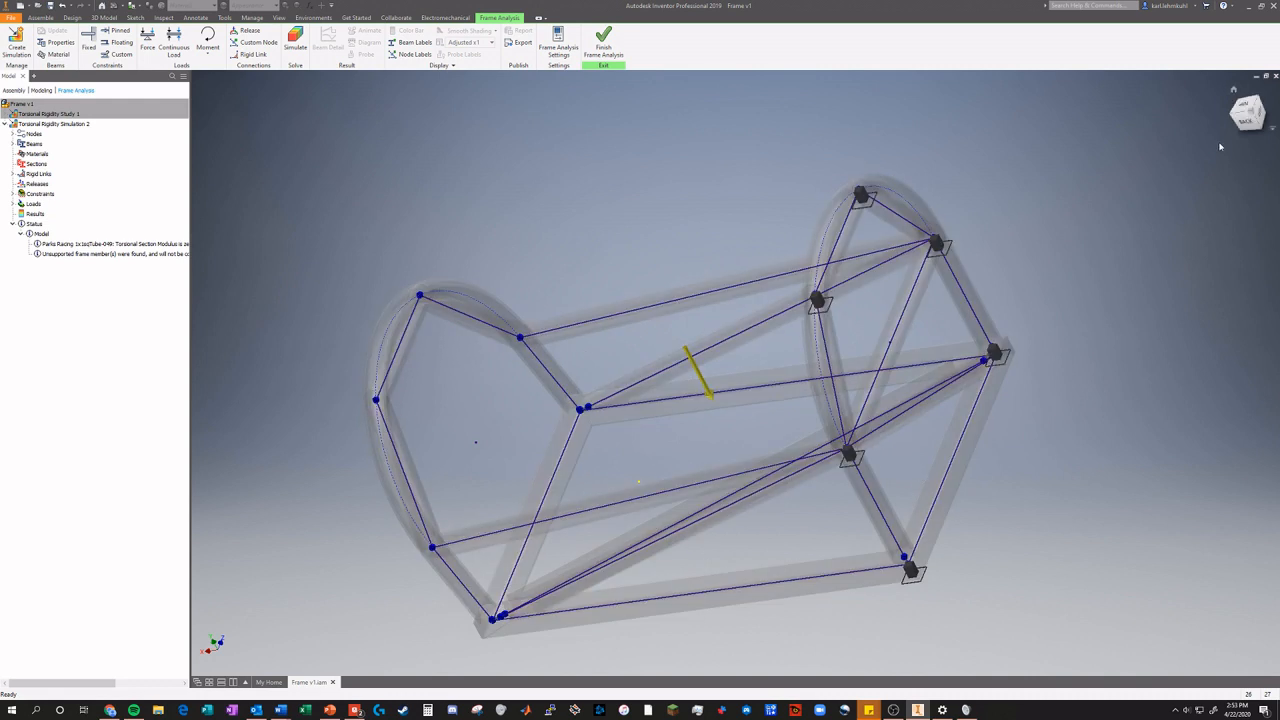
# Try a force and a continuous load on the upper side beam between the hoops, cancelling each one.
pyautogui.moveTo(1236, 121); pyautogui.dragTo(1264, 112)
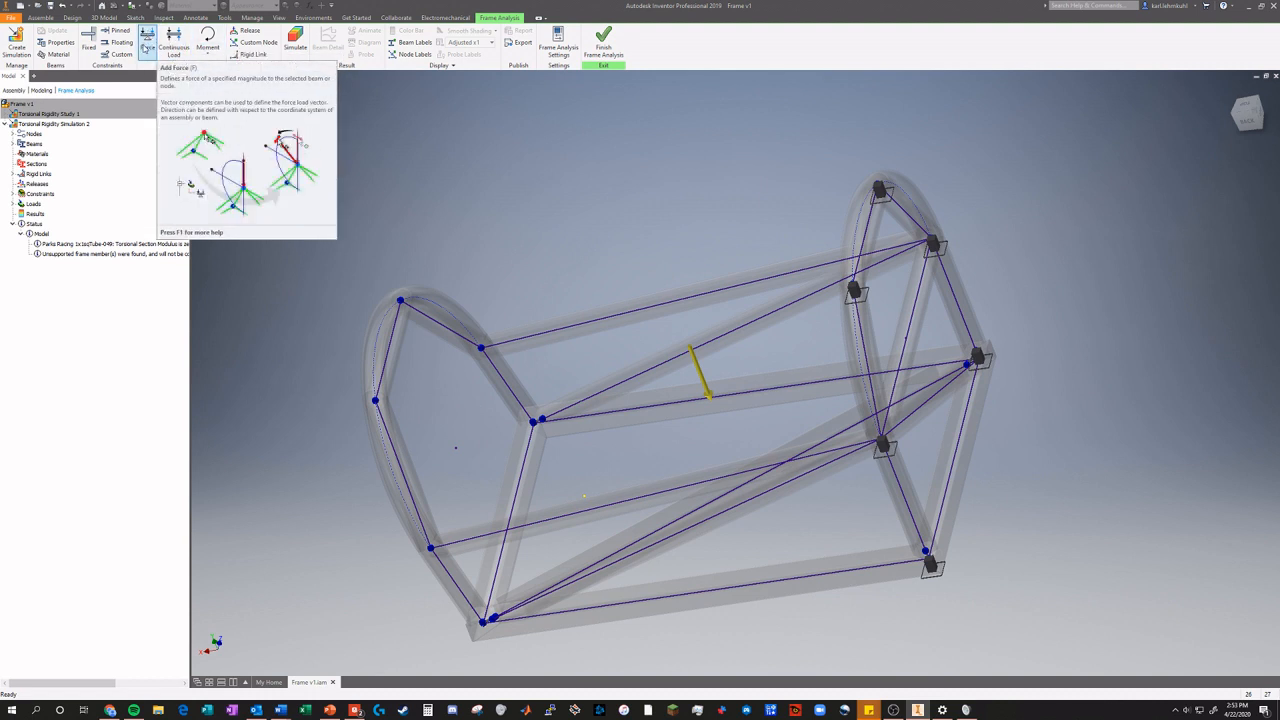
pyautogui.click(147, 45)
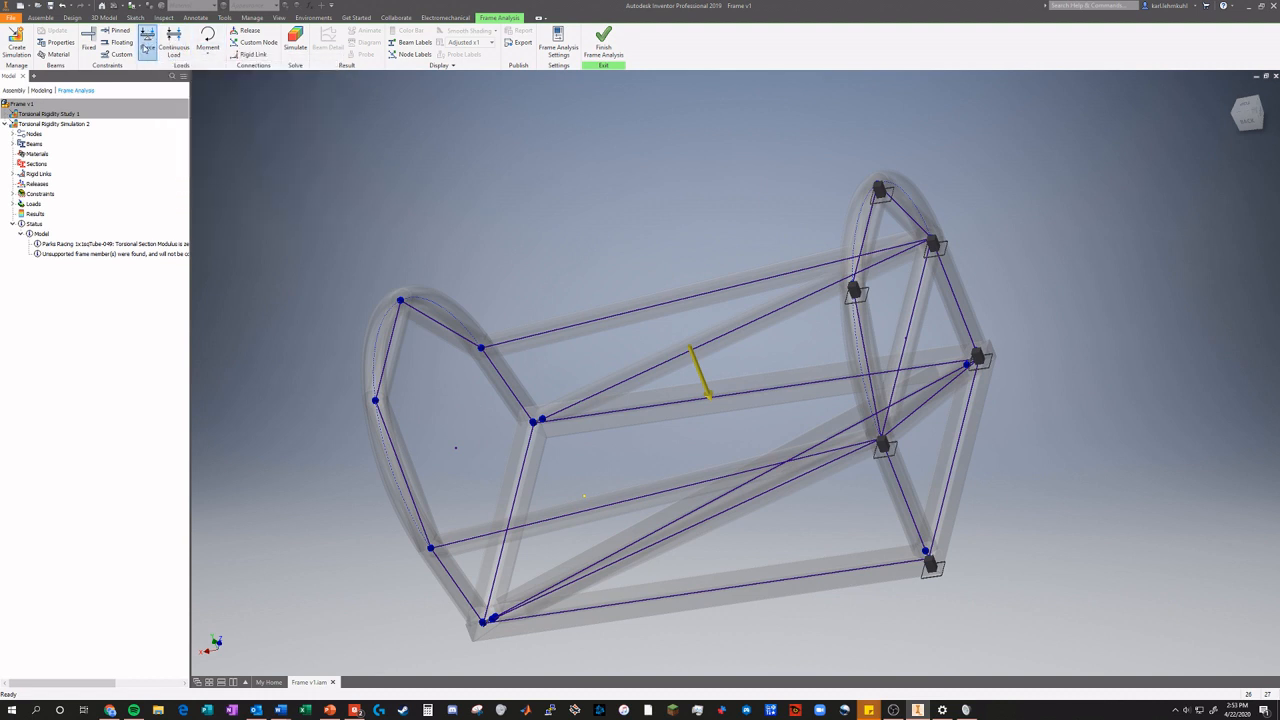
pyautogui.click(560, 330)
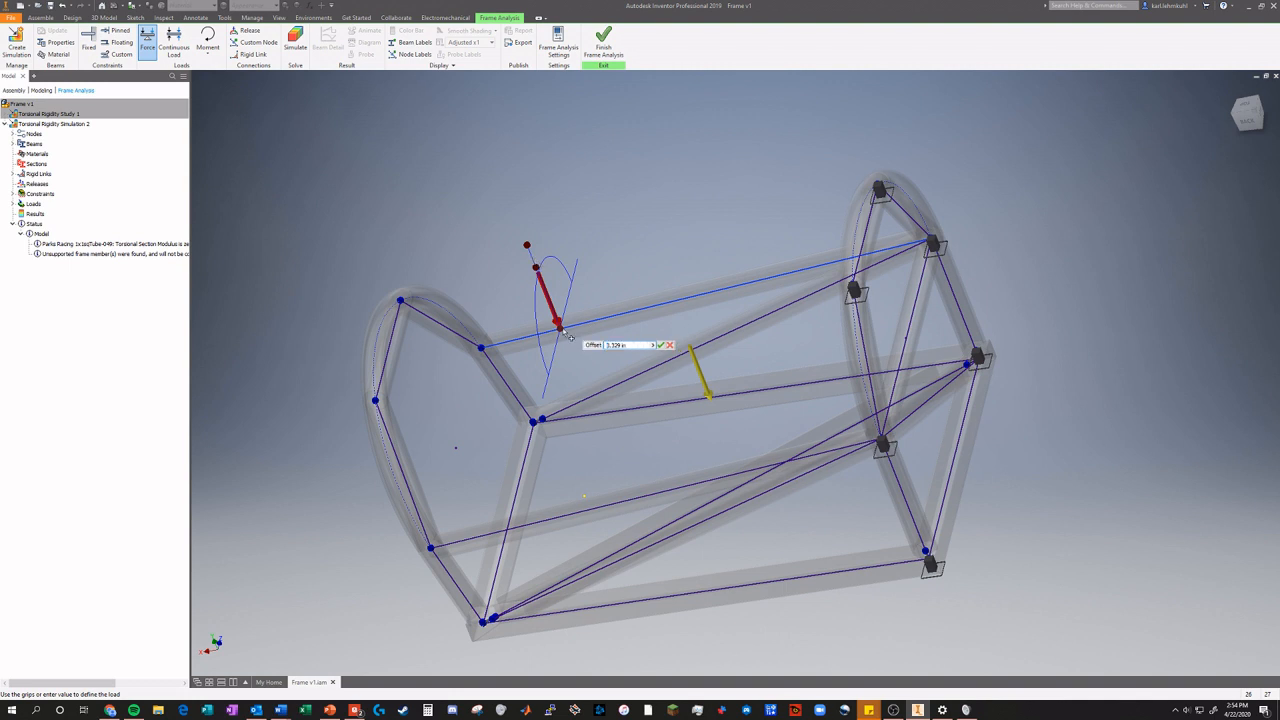
pyautogui.moveTo(562, 332)
pyautogui.mouseDown()
pyautogui.moveTo(518, 337)
pyautogui.moveTo(545, 330)
pyautogui.mouseUp()
pyautogui.click(670, 345)
pyautogui.click(173, 45)
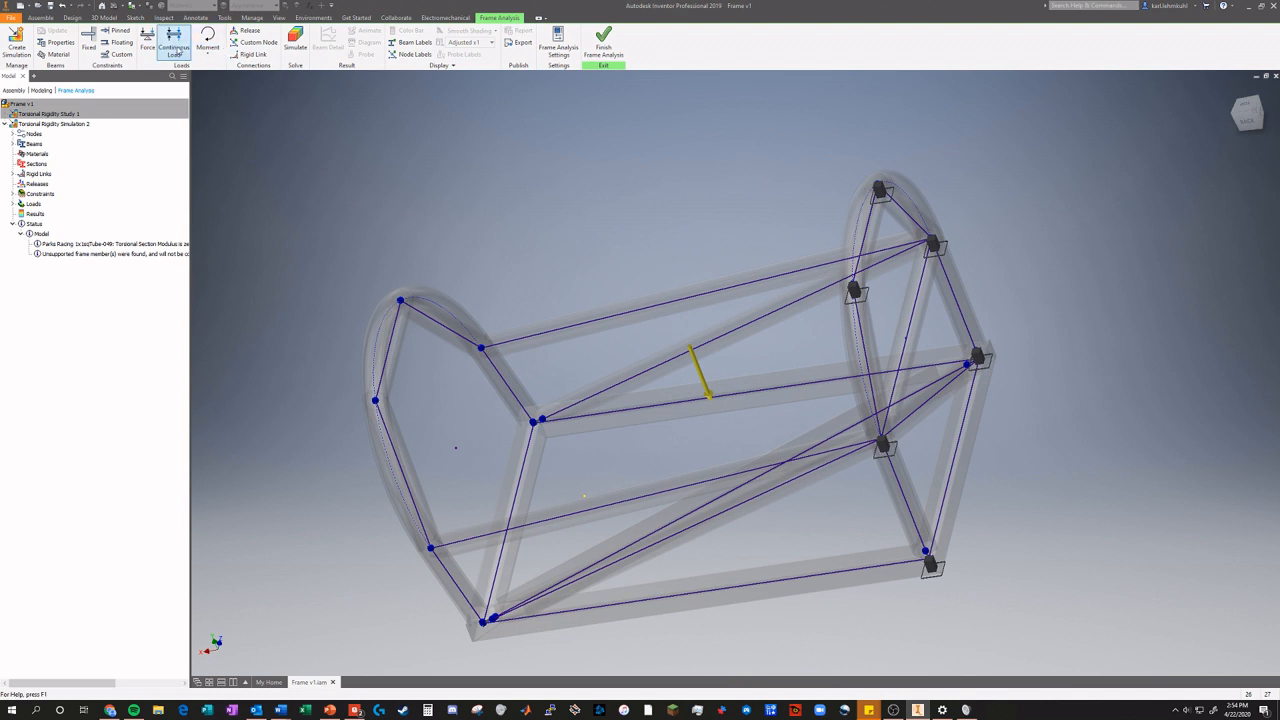
pyautogui.click(597, 320)
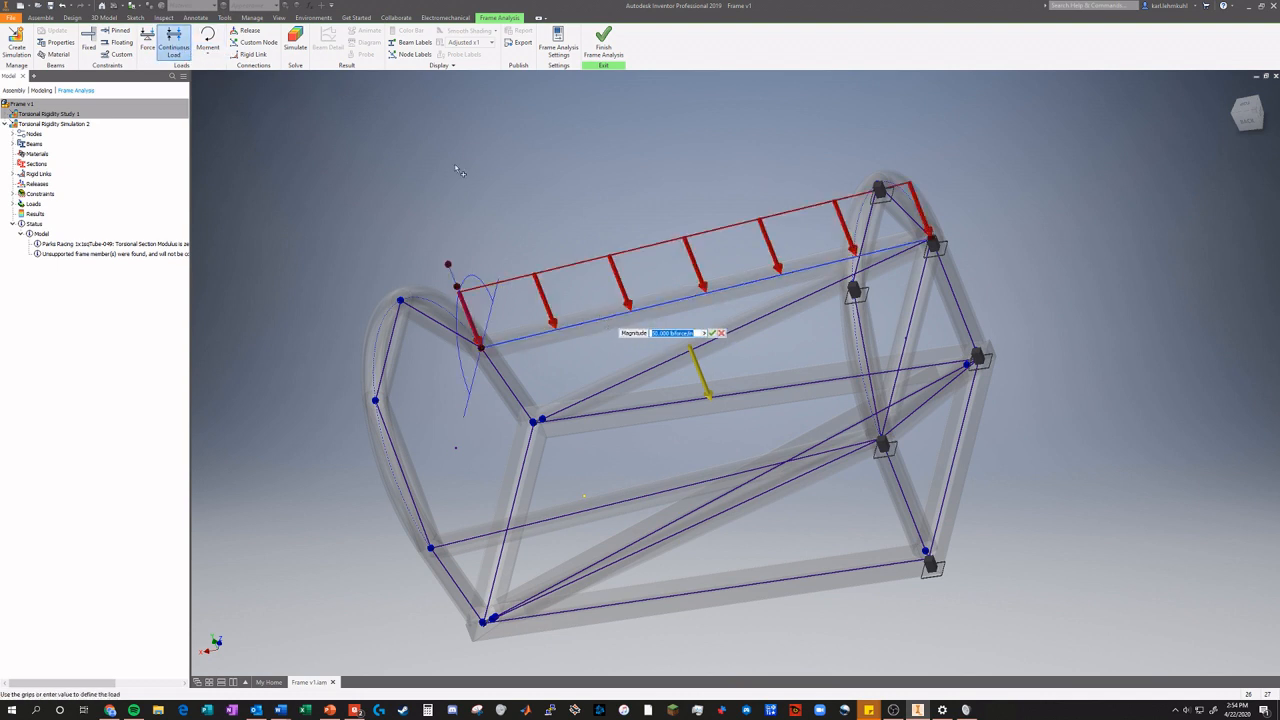
pyautogui.press('Escape')
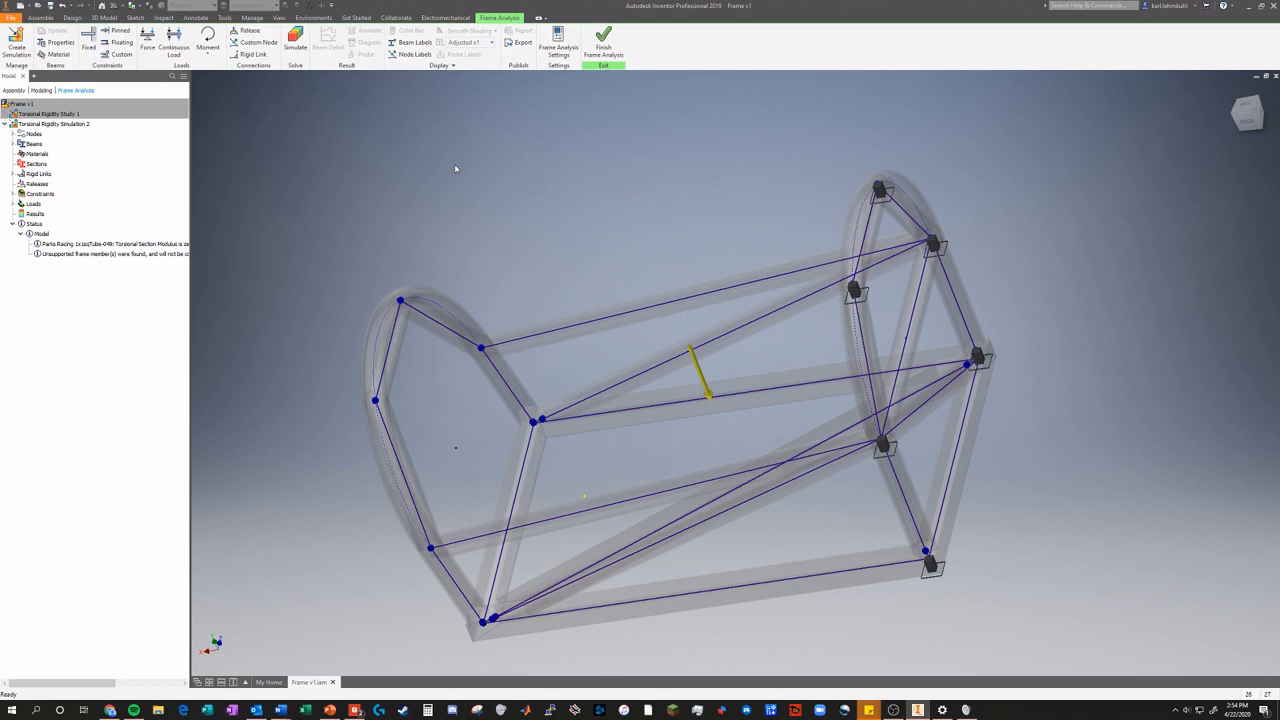
# Try a bending moment and an axial moment on the upper side beam between the hoops, cancelling each one.
pyautogui.click(207, 48)
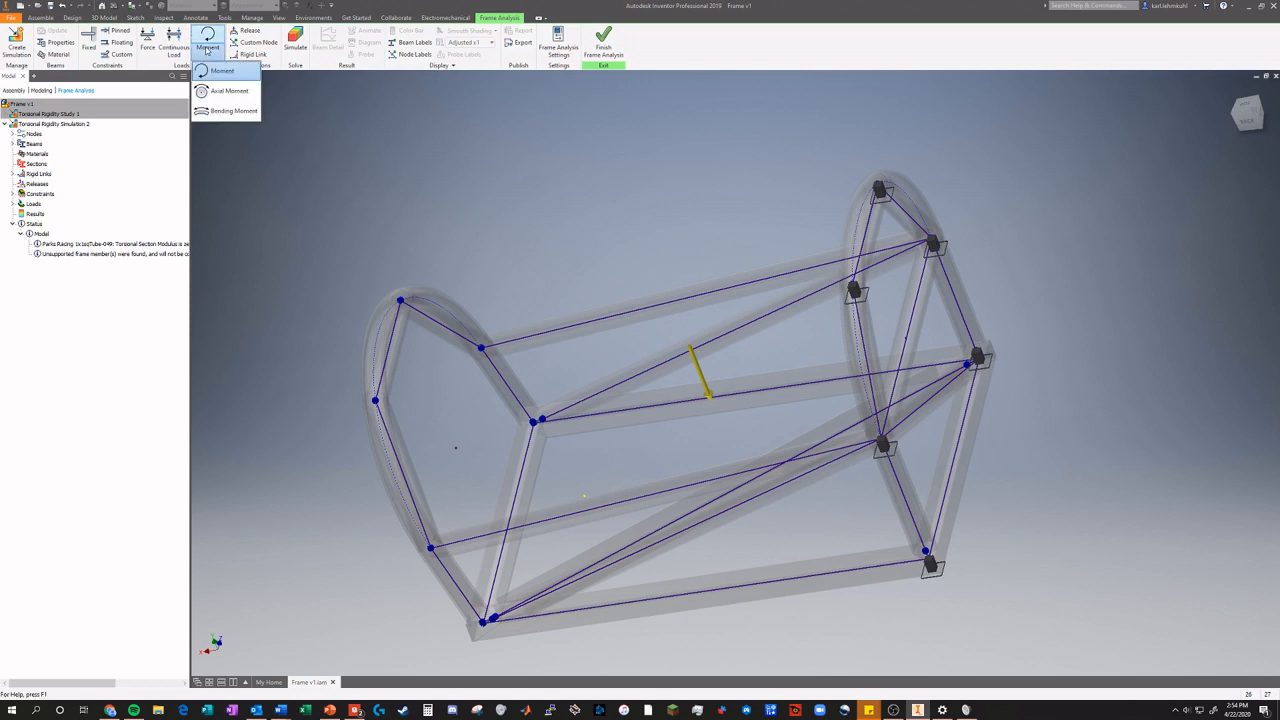
pyautogui.click(232, 112)
pyautogui.click(590, 320)
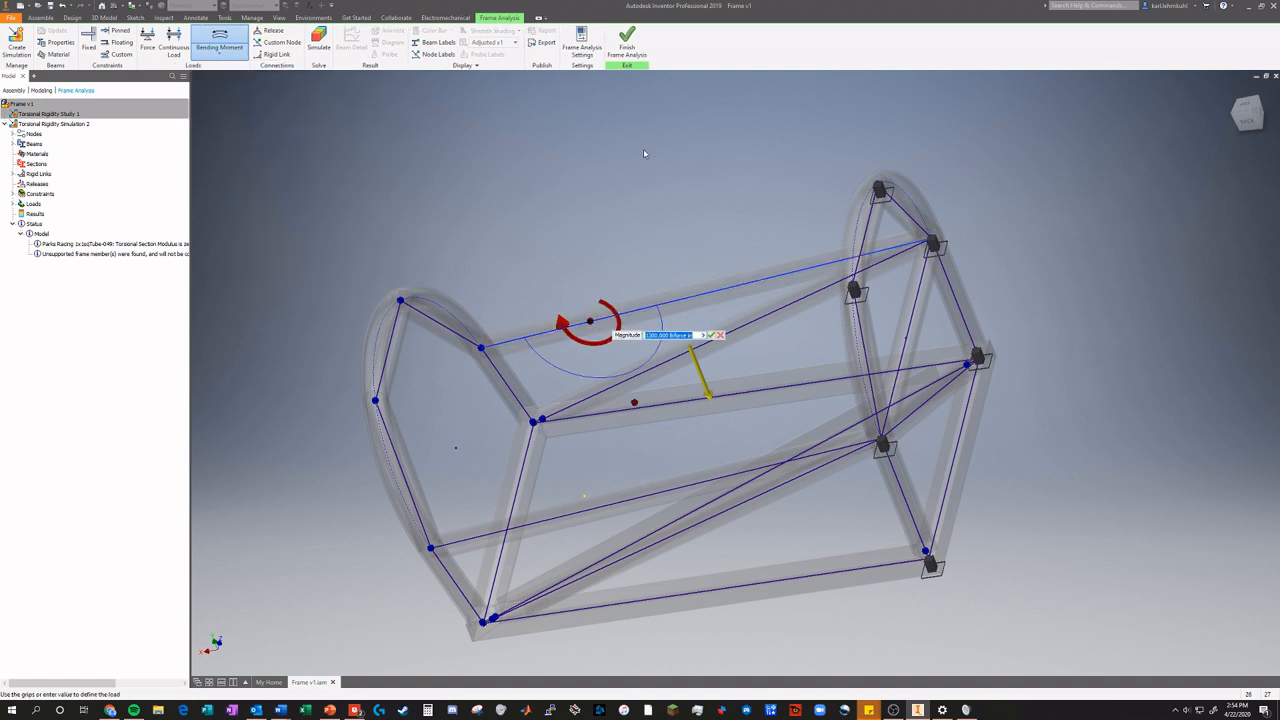
pyautogui.click(720, 335)
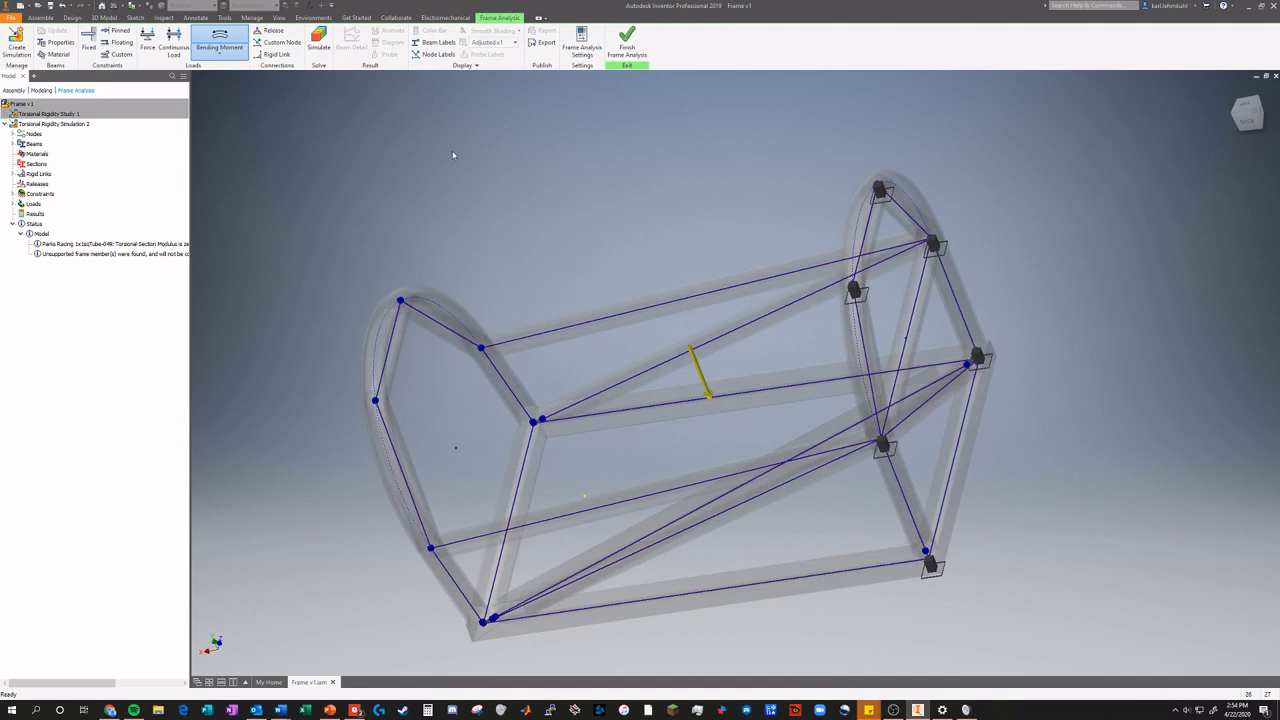
pyautogui.click(220, 53)
pyautogui.click(228, 92)
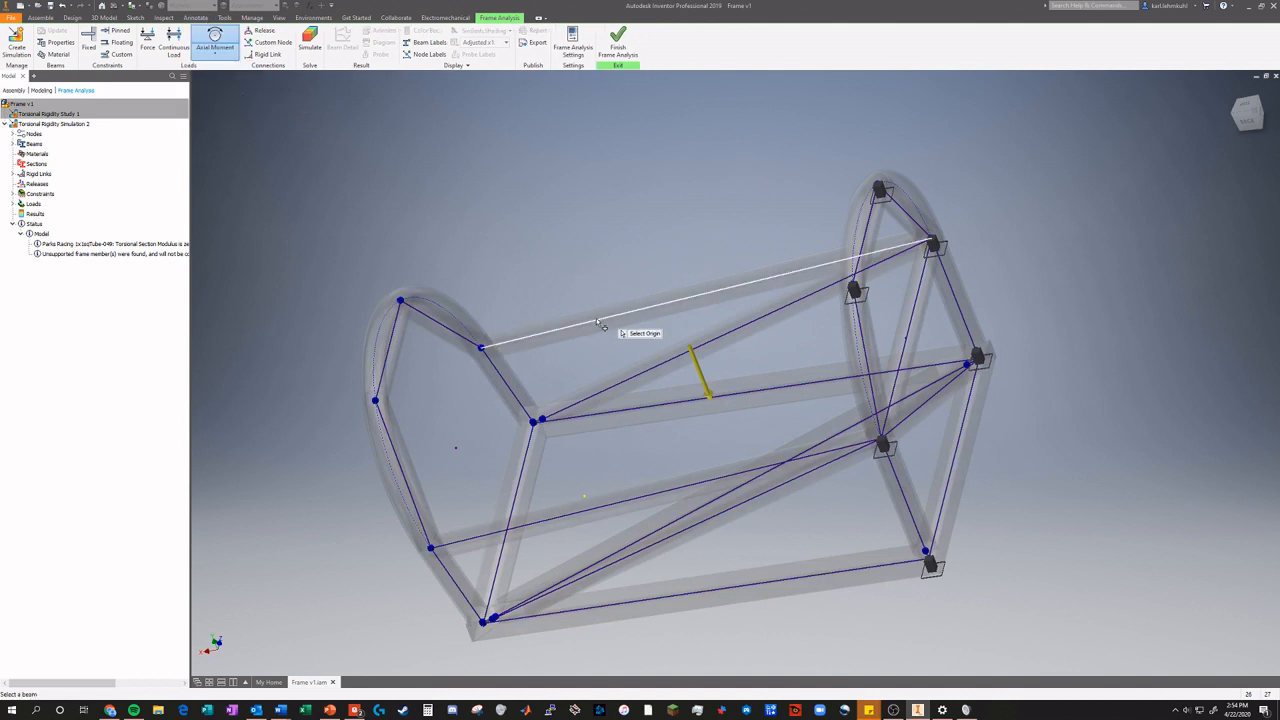
pyautogui.click(595, 320)
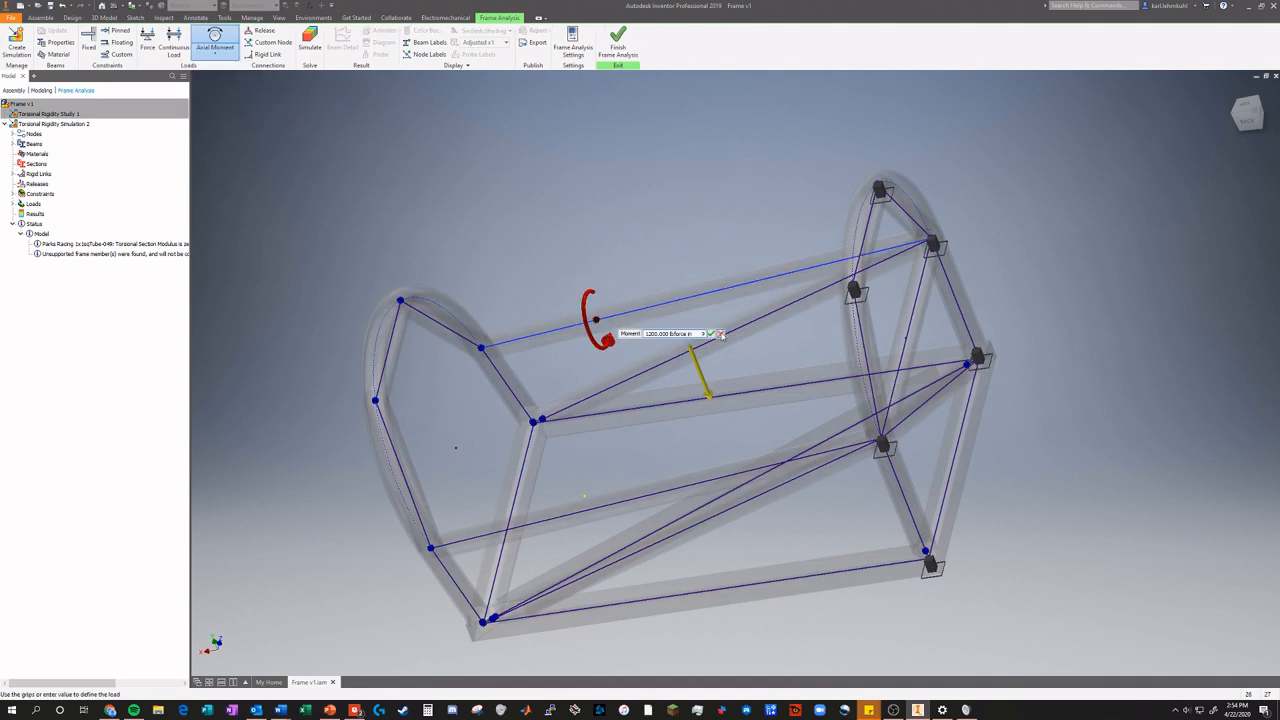
pyautogui.click(720, 334)
# Add a moment of magnitude 500 about the frame's lengthwise axis at the smaller hoop's side node on the far side.
pyautogui.click(226, 57)
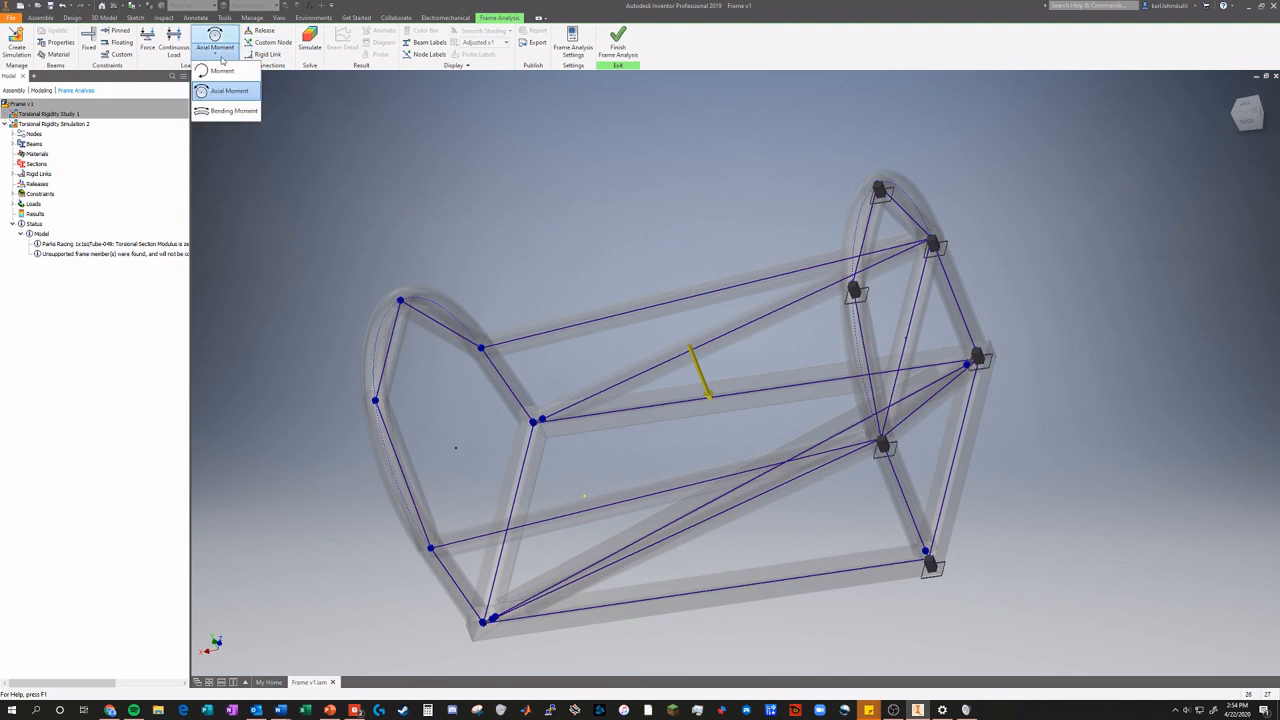
pyautogui.click(225, 85)
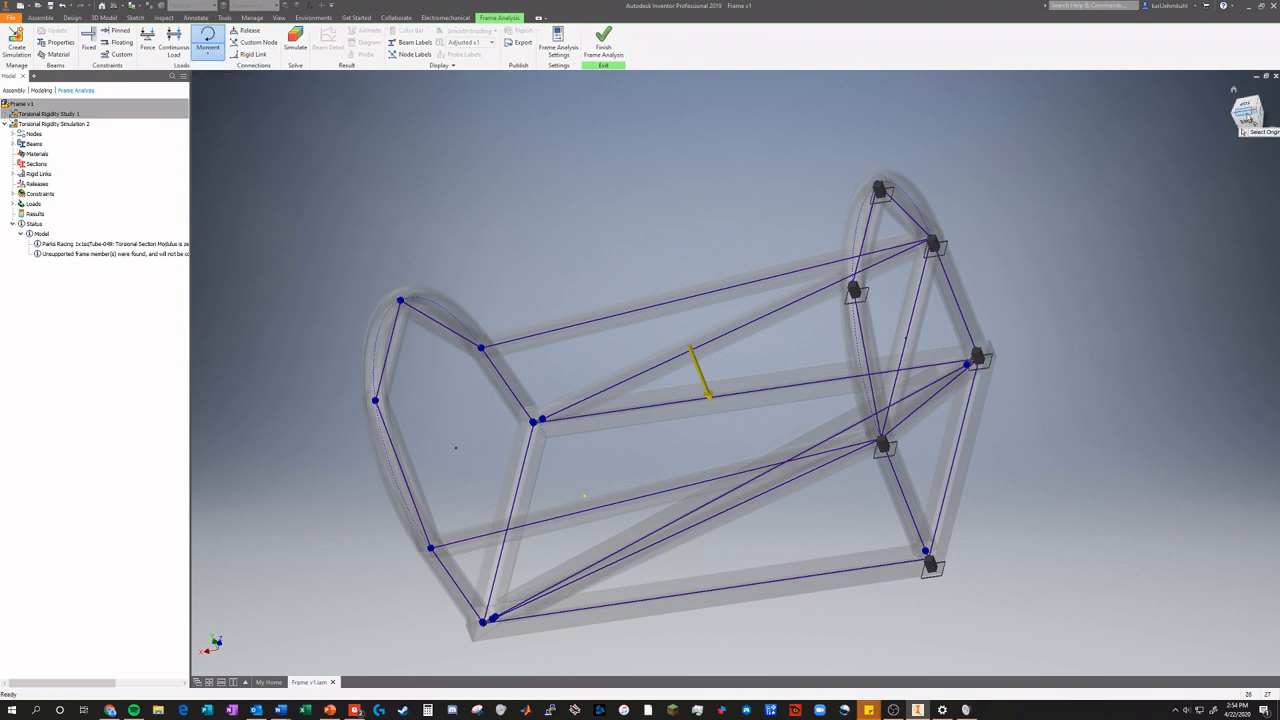
pyautogui.moveTo(1245, 116); pyautogui.dragTo(1215, 125)
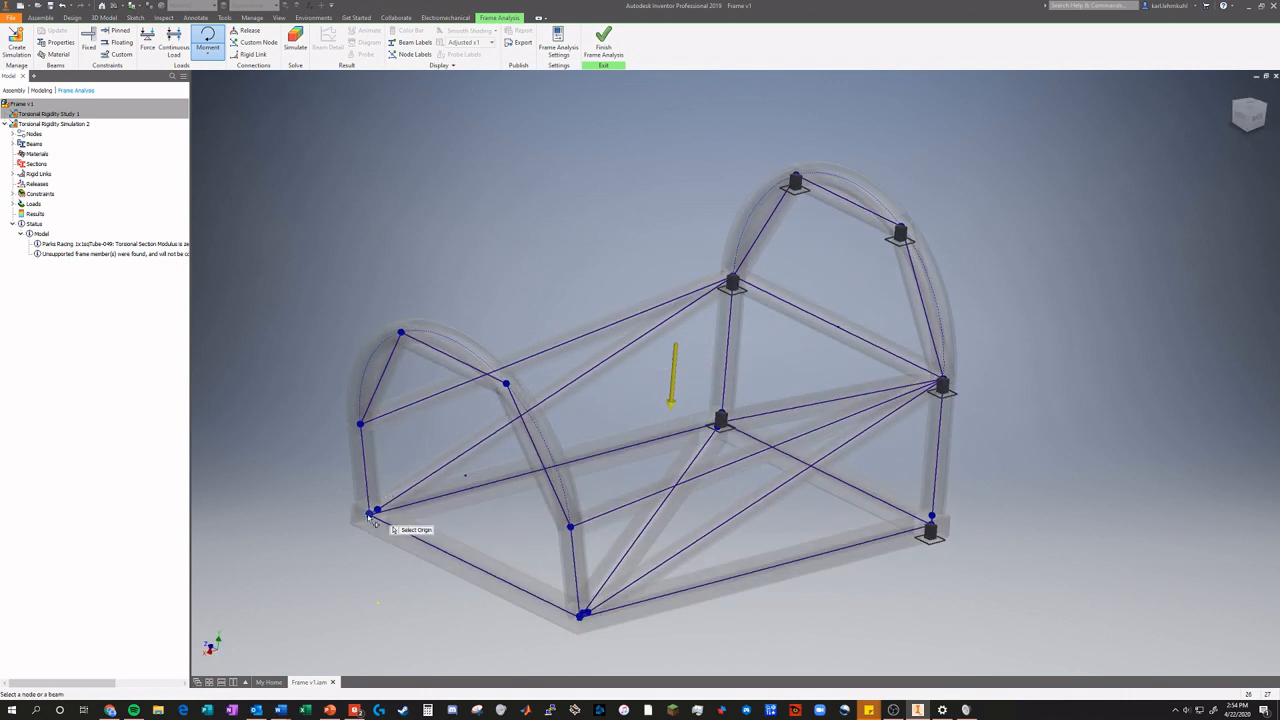
pyautogui.click(361, 424)
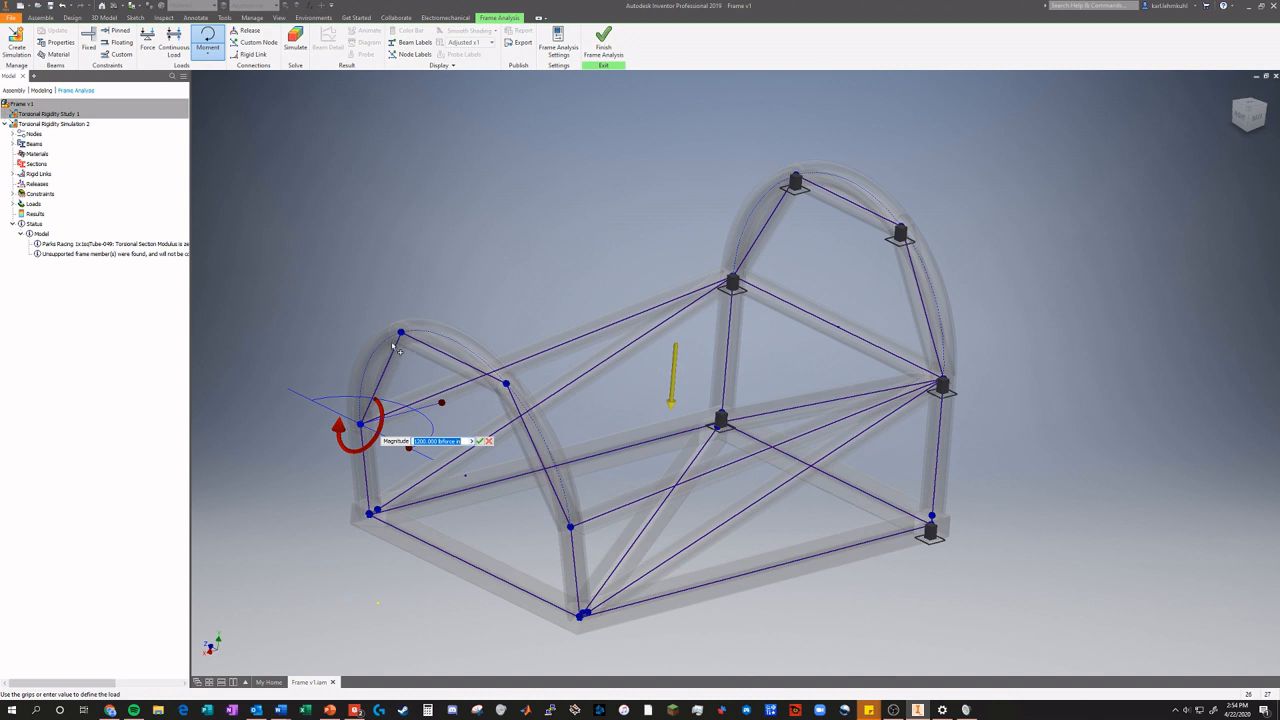
pyautogui.press('Tab')
pyautogui.moveTo(446, 412)
pyautogui.mouseDown()
pyautogui.moveTo(385, 318)
pyautogui.moveTo(443, 375)
pyautogui.moveTo(410, 458)
pyautogui.moveTo(462, 406)
pyautogui.mouseUp()
pyautogui.press('Tab')
pyautogui.press('Tab')
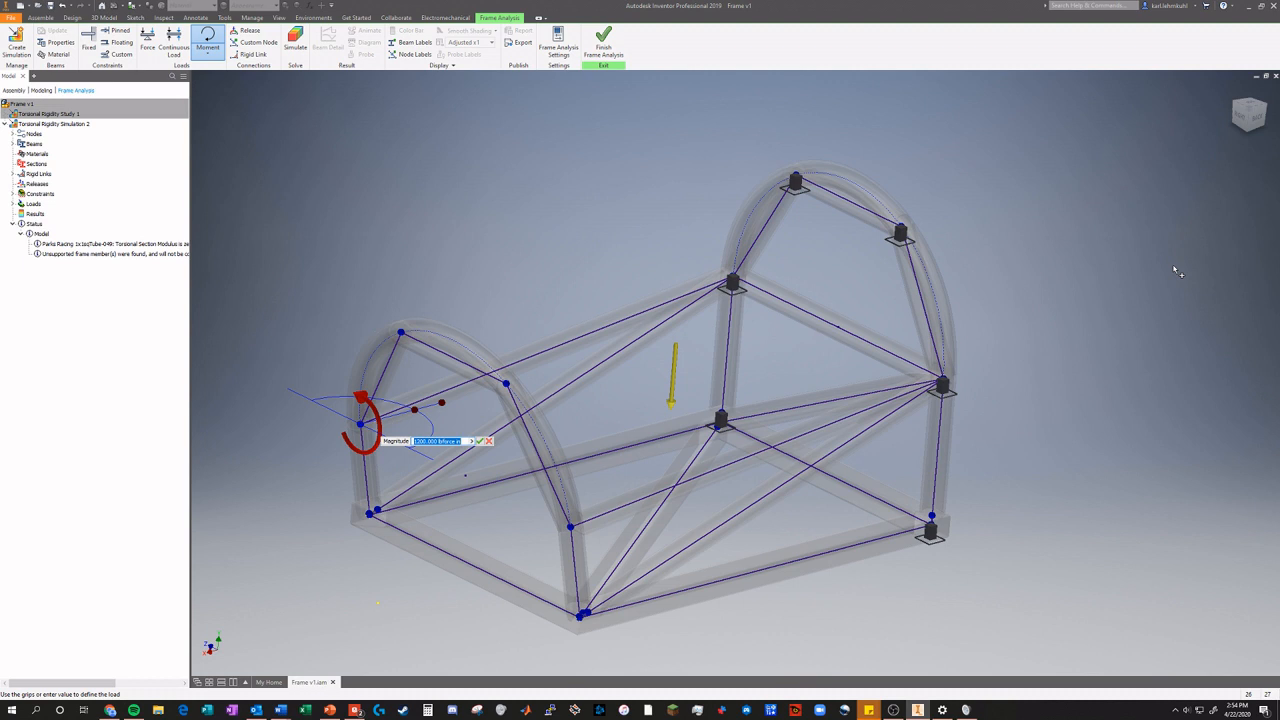
pyautogui.write('500')
pyautogui.press('Return')
pyautogui.click(467, 441)
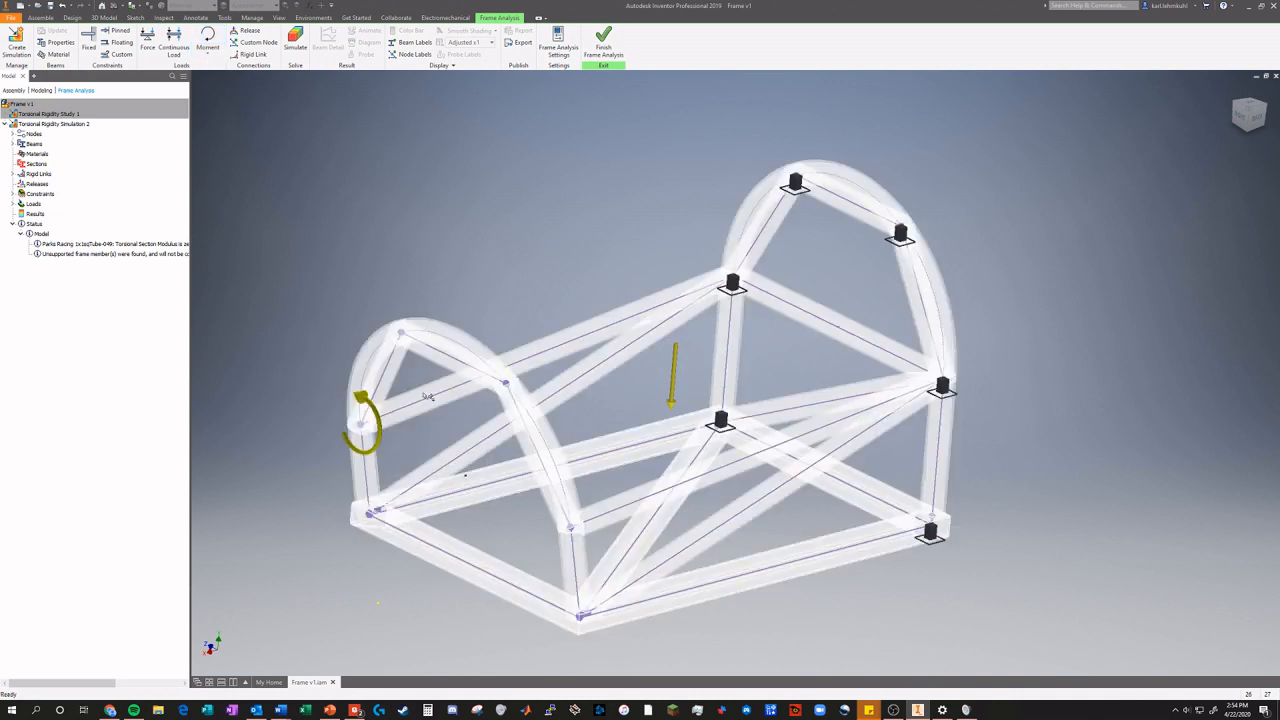
# Add a moment of magnitude 500 about the lengthwise axis at the smaller hoop's upper node directly above the loaded side node.
pyautogui.click(208, 40)
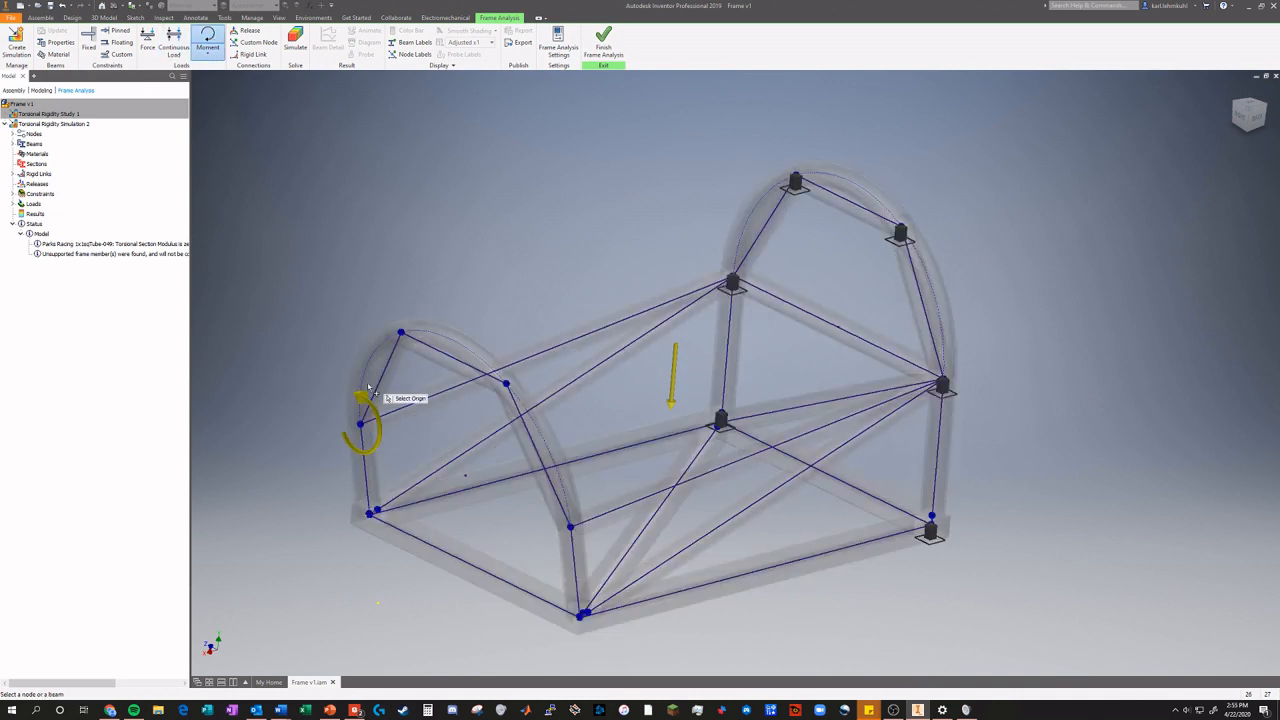
pyautogui.click(402, 332)
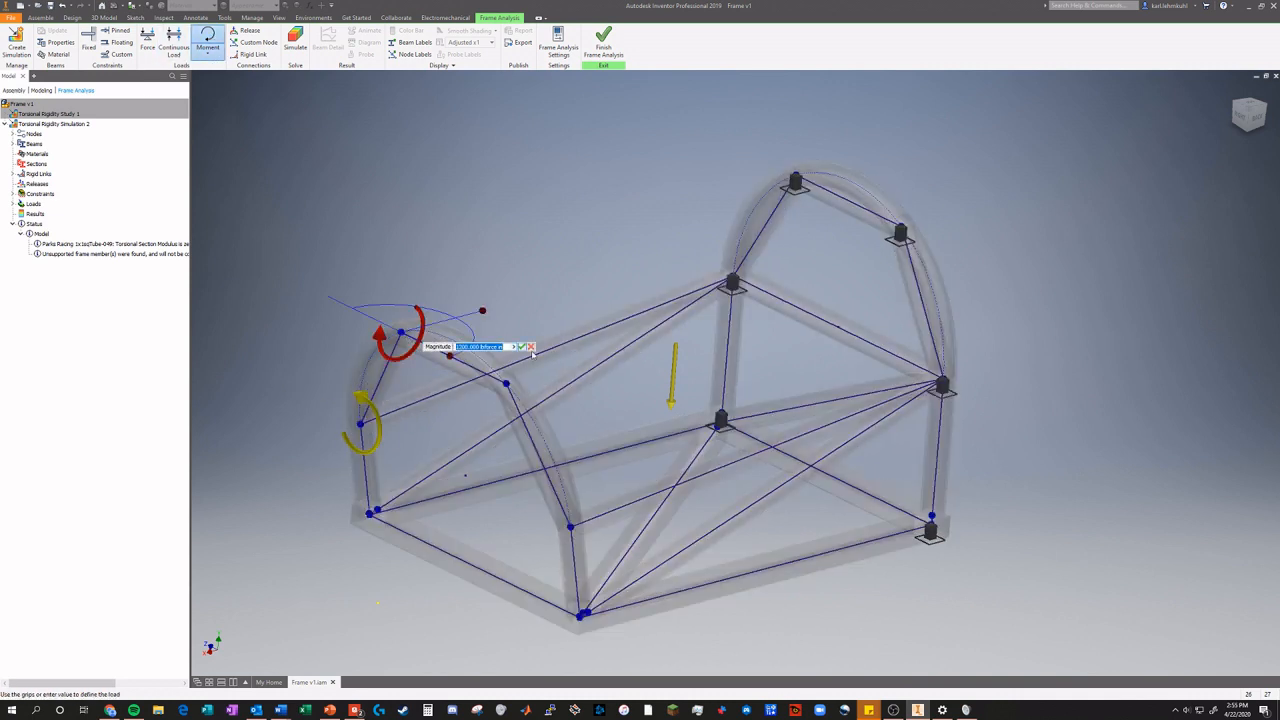
pyautogui.moveTo(449, 357); pyautogui.dragTo(505, 338)
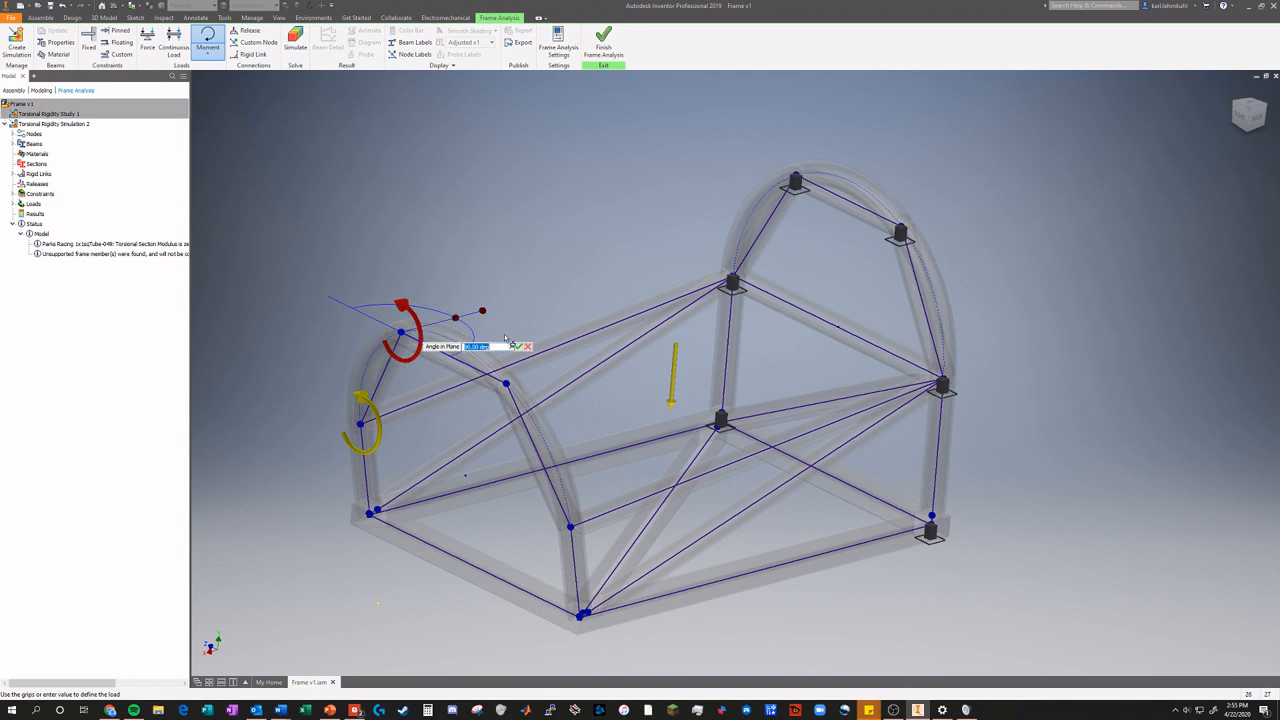
pyautogui.click(420, 340)
pyautogui.write('500')
pyautogui.click(509, 346)
pyautogui.press('Return')
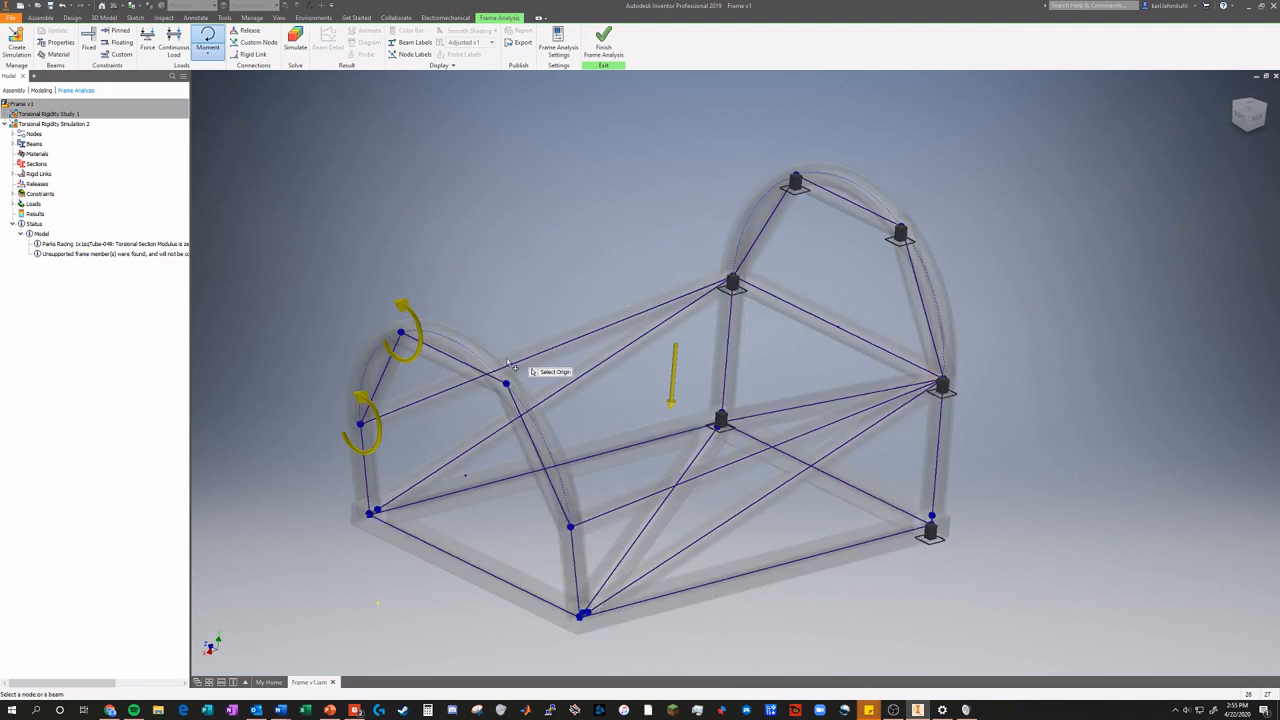
pyautogui.click(506, 385)
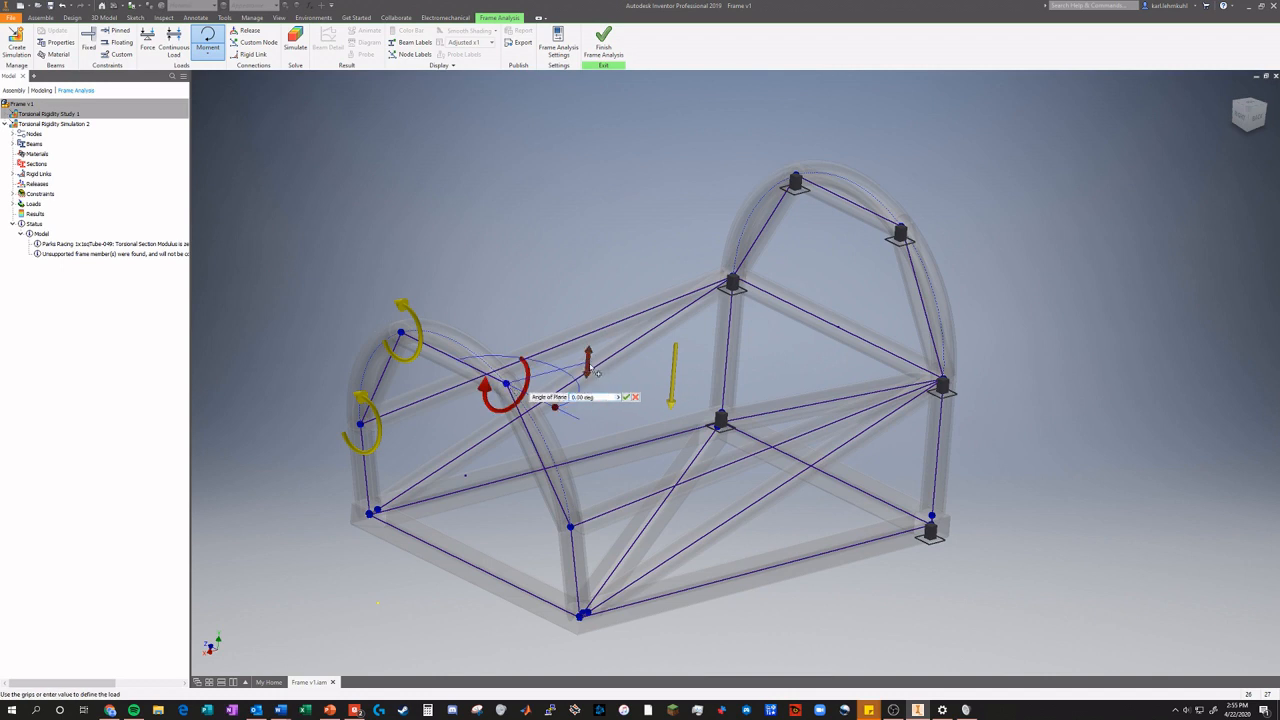
pyautogui.moveTo(587, 362)
pyautogui.mouseDown()
pyautogui.moveTo(493, 328)
pyautogui.moveTo(590, 363)
pyautogui.mouseUp()
pyautogui.moveTo(556, 408); pyautogui.dragTo(544, 432)
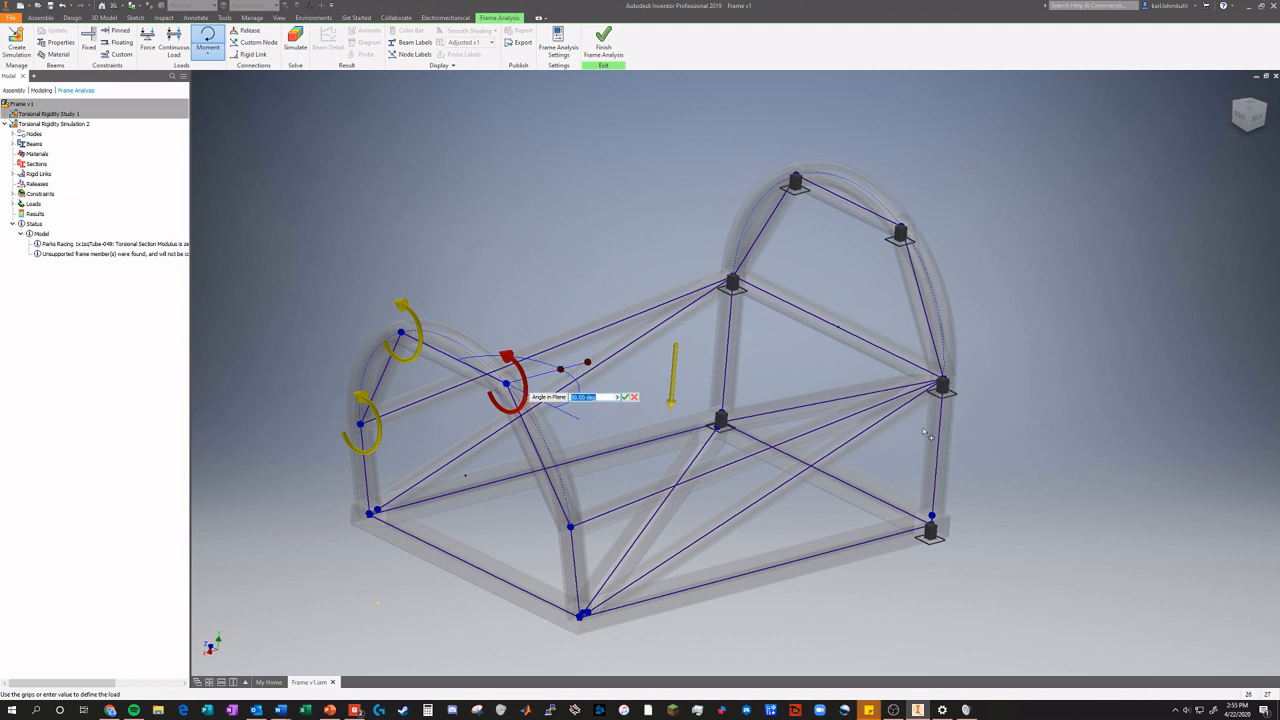
pyautogui.write('50')
pyautogui.click(625, 397)
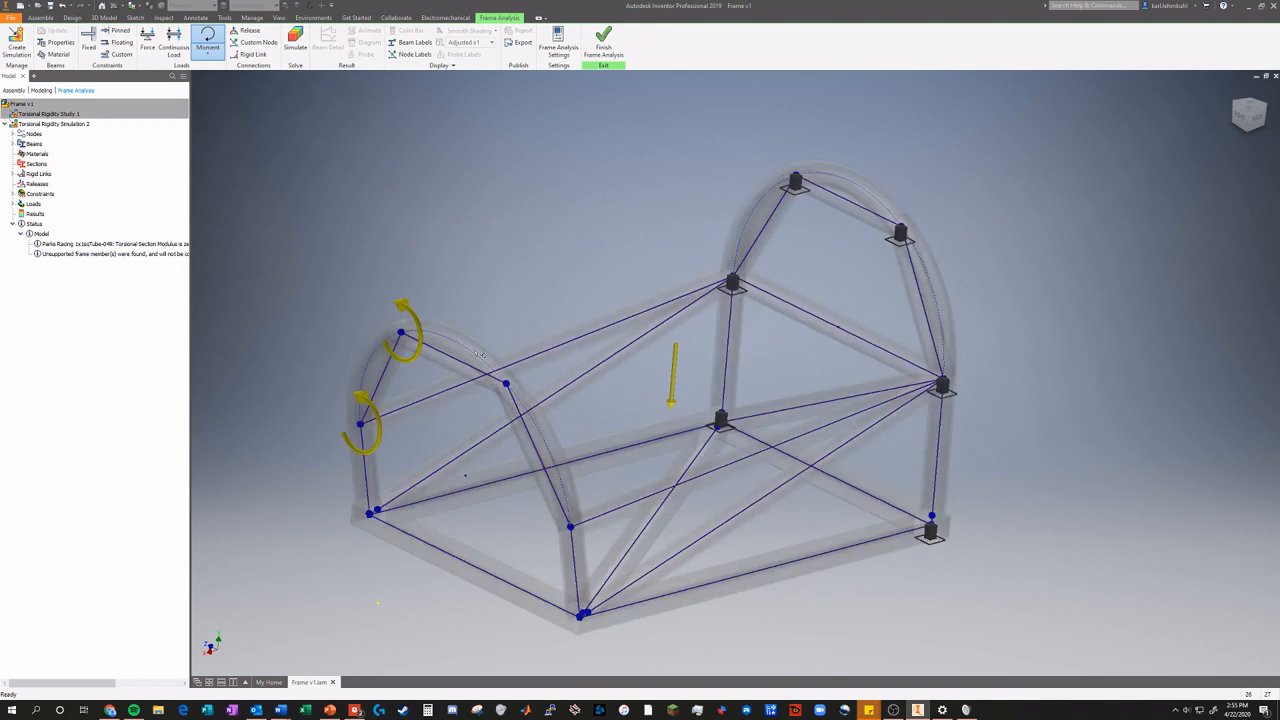
# Add a moment of magnitude 500 about the lengthwise axis at the smaller hoop's second upper node.
pyautogui.click(207, 40)
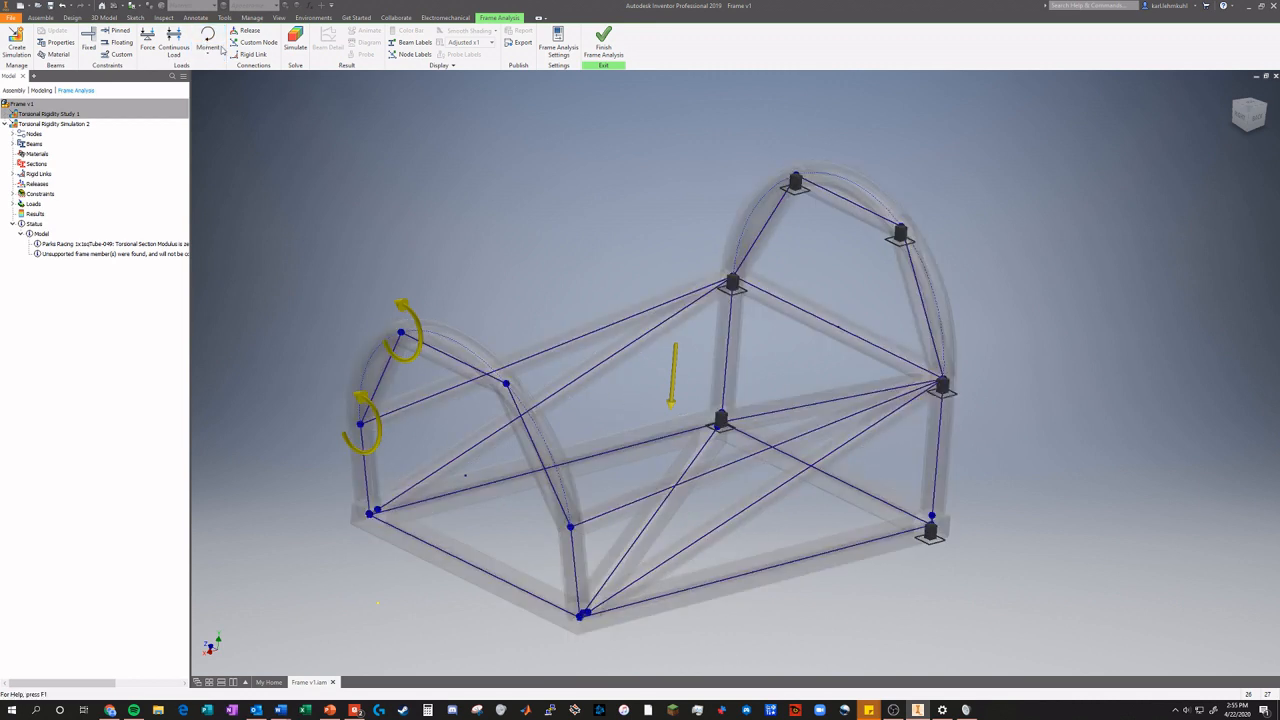
pyautogui.click(505, 385)
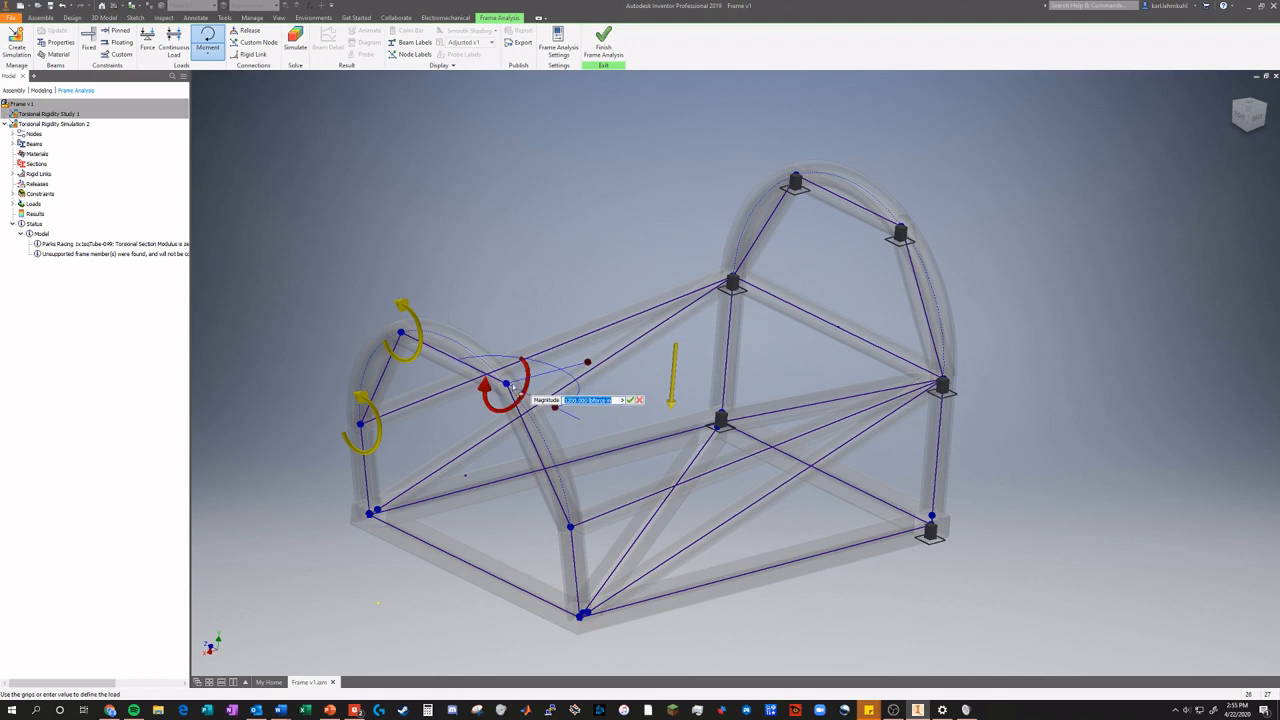
pyautogui.moveTo(558, 417); pyautogui.dragTo(576, 369)
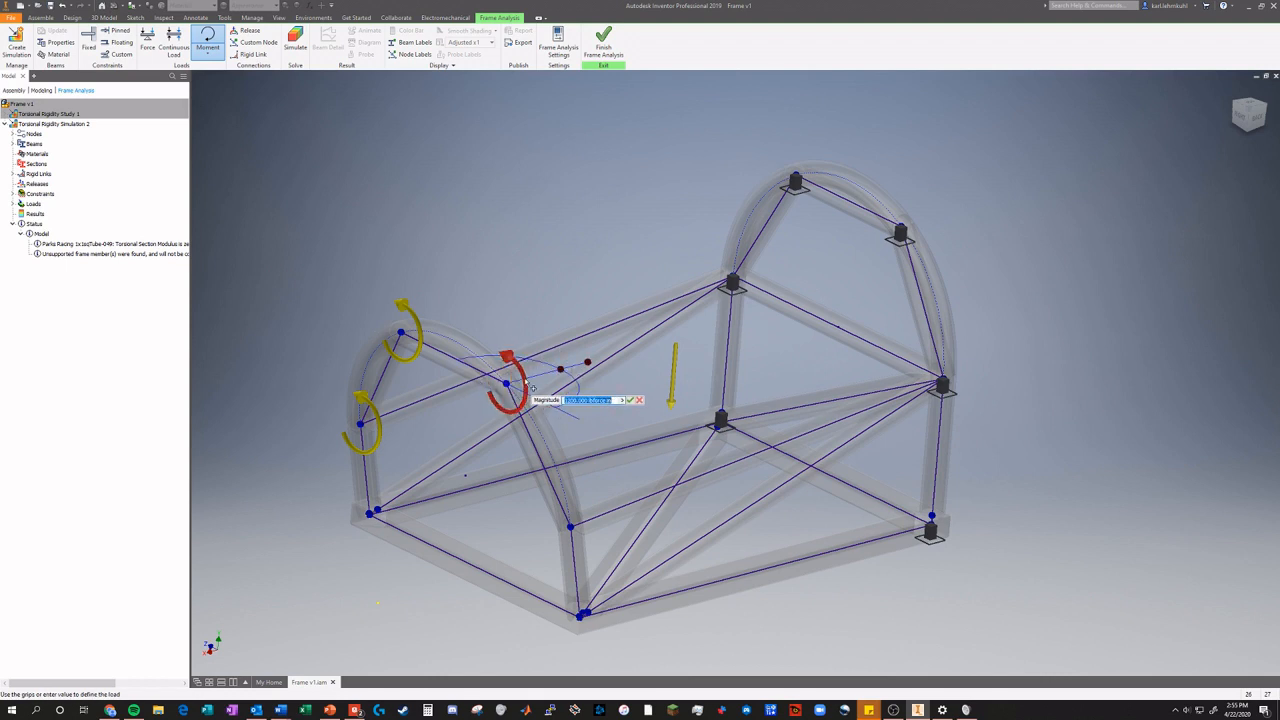
pyautogui.press('Tab')
pyautogui.write('500')
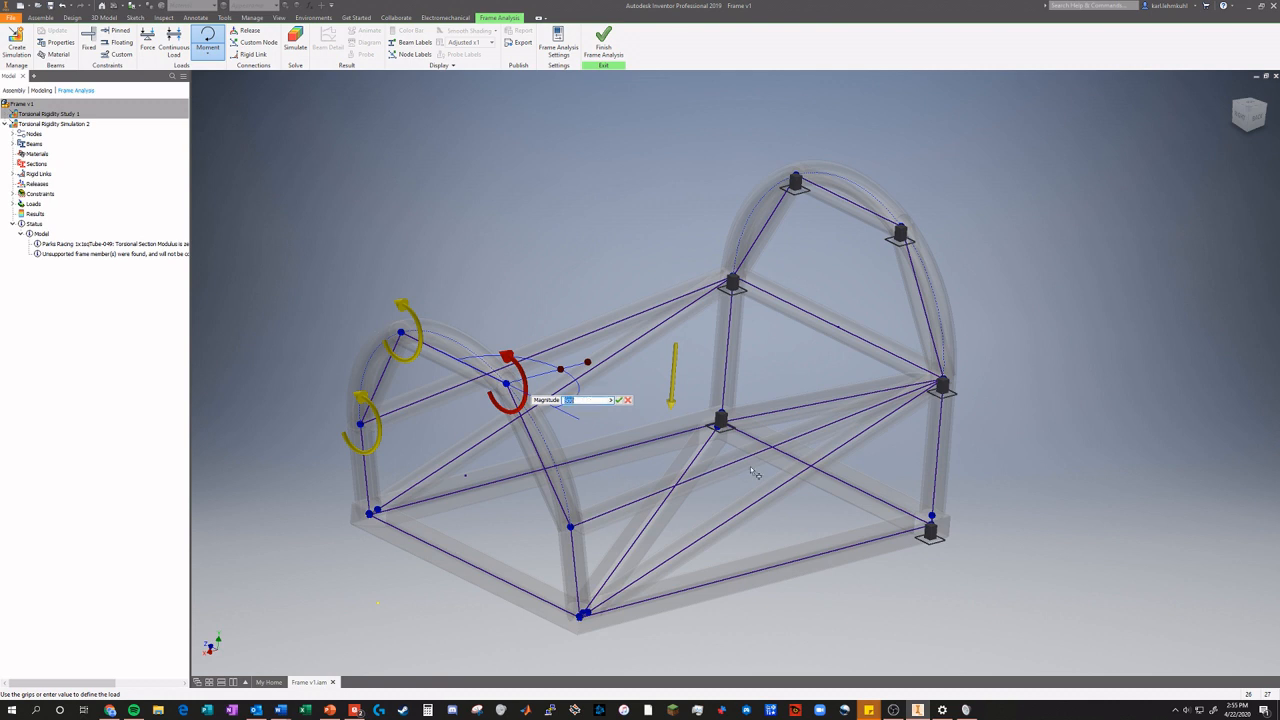
pyautogui.click(617, 400)
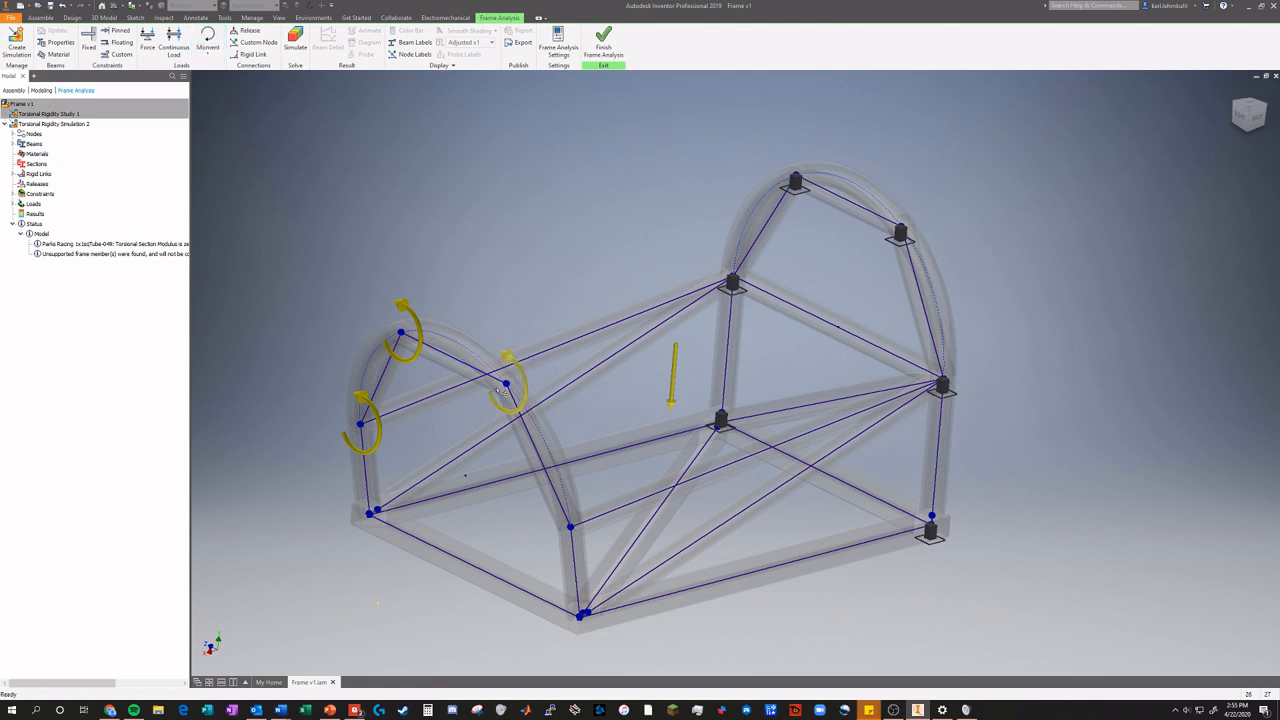
# Add a moment of magnitude 500 about the lengthwise axis at the smaller hoop's remaining side node.
pyautogui.click(212, 44)
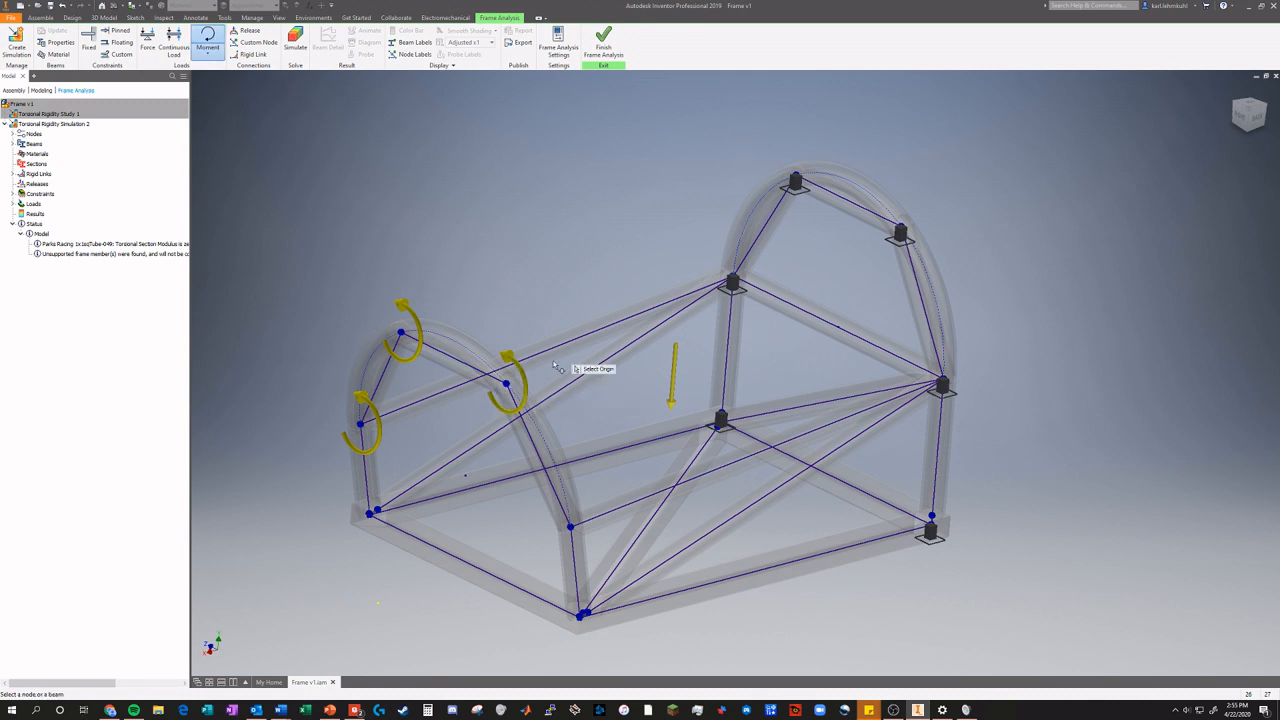
pyautogui.click(573, 531)
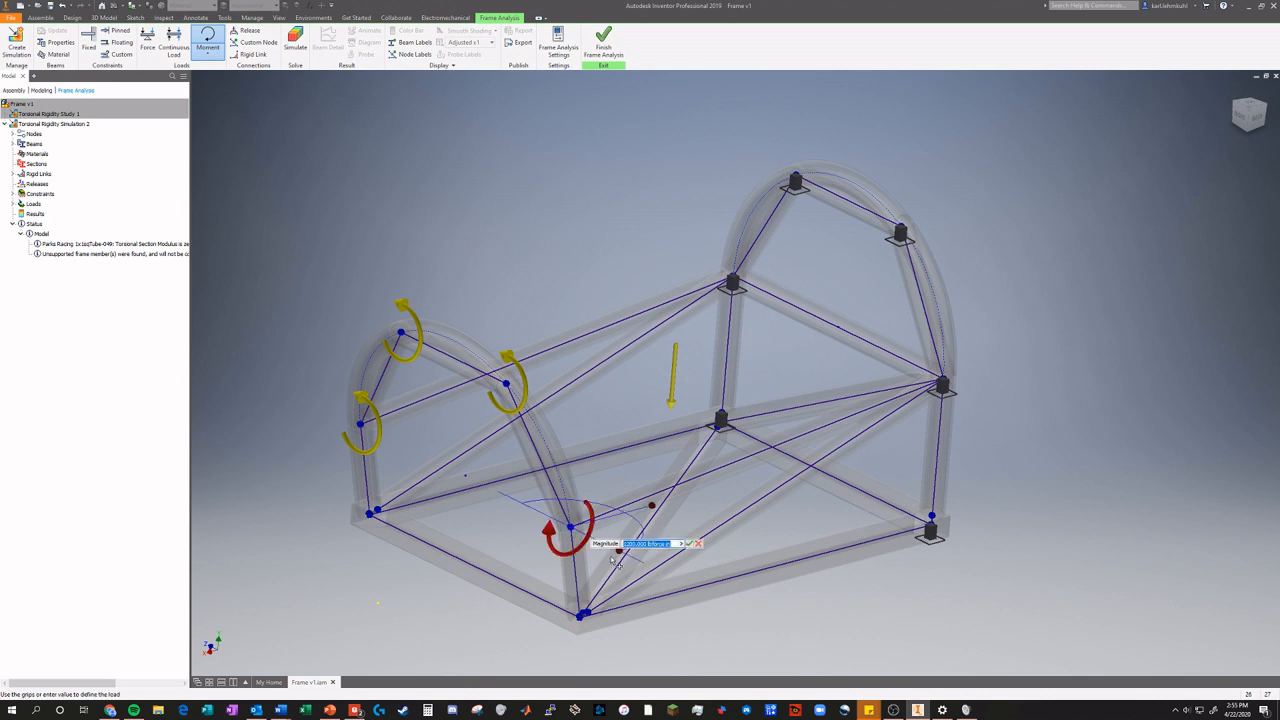
pyautogui.click(620, 556)
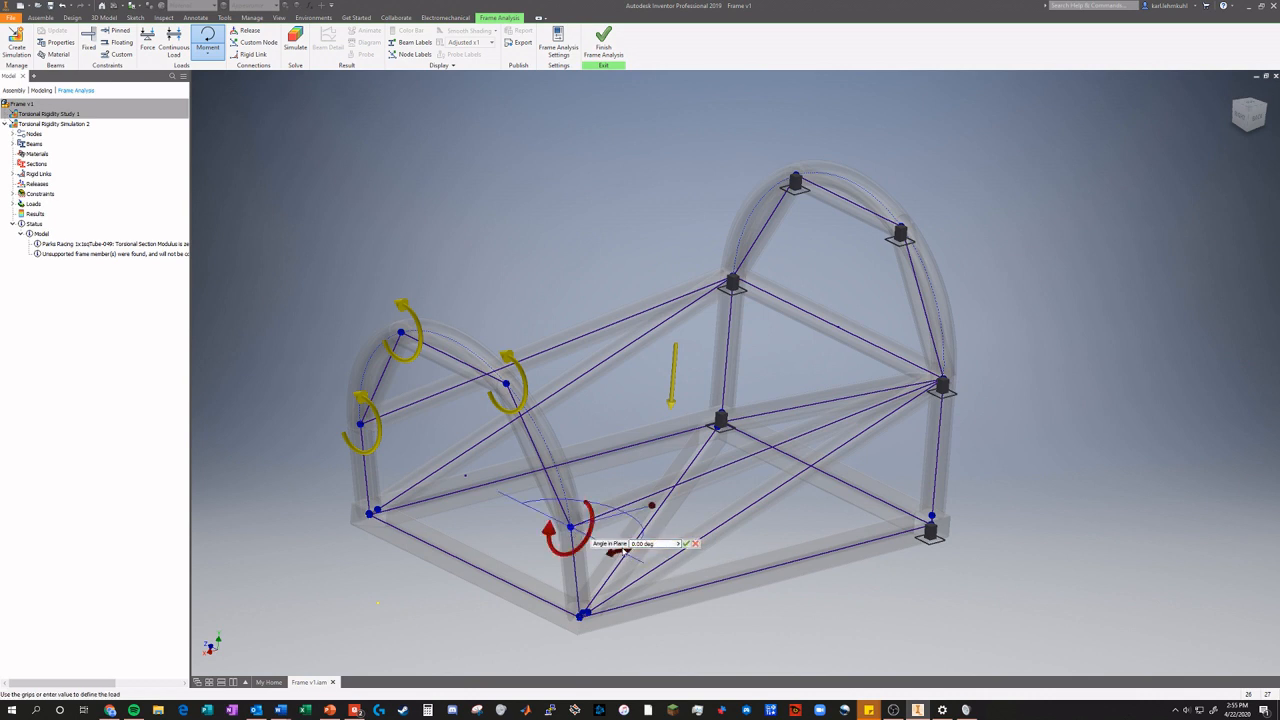
pyautogui.moveTo(622, 553); pyautogui.dragTo(628, 513)
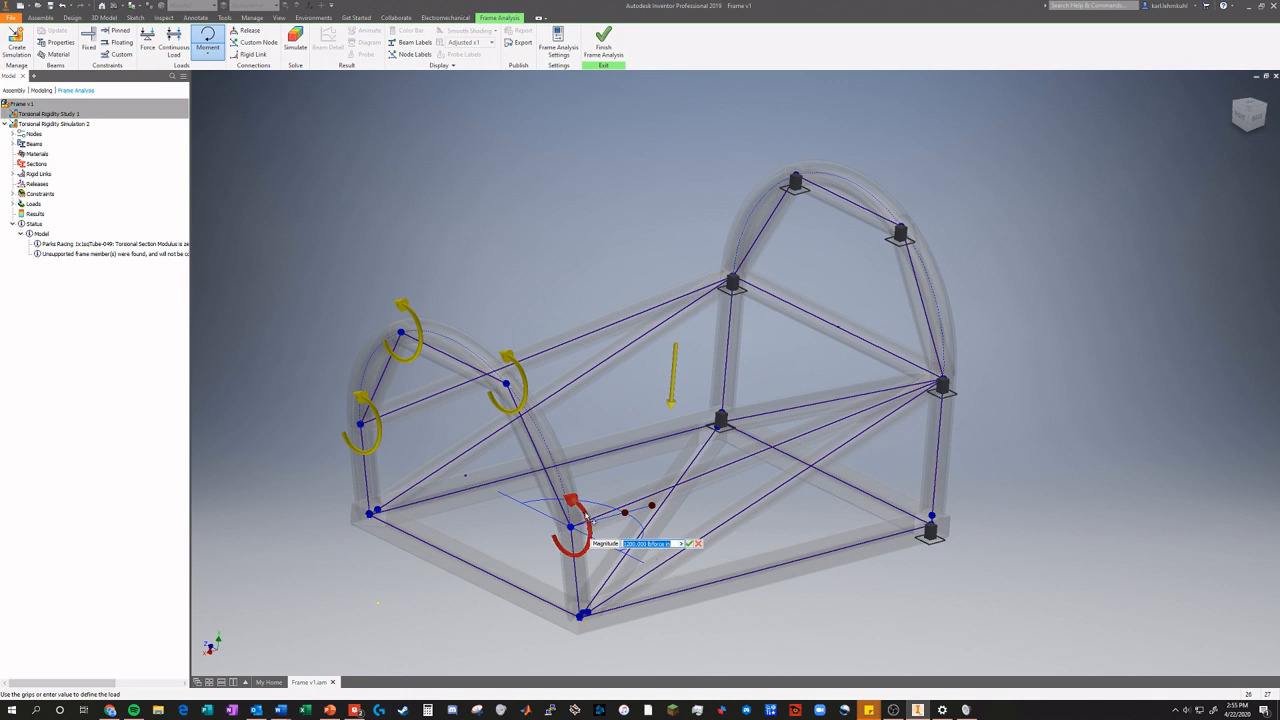
pyautogui.write('500')
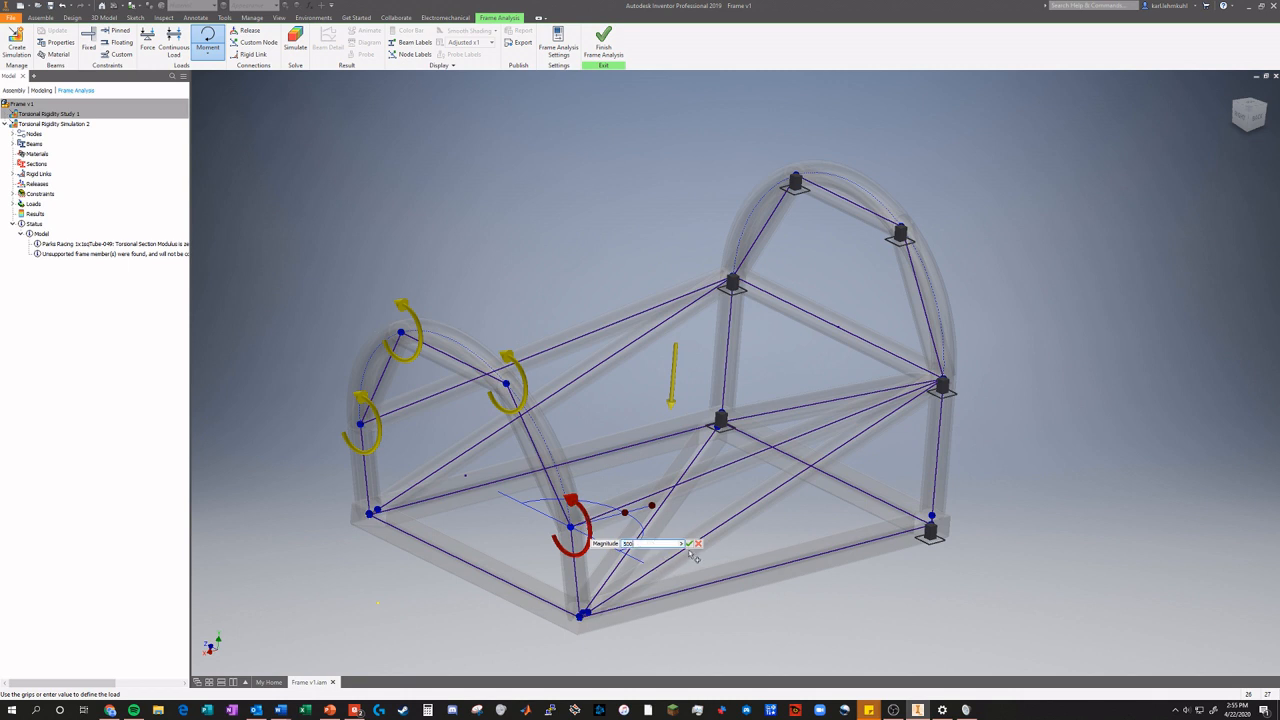
pyautogui.press('Return')
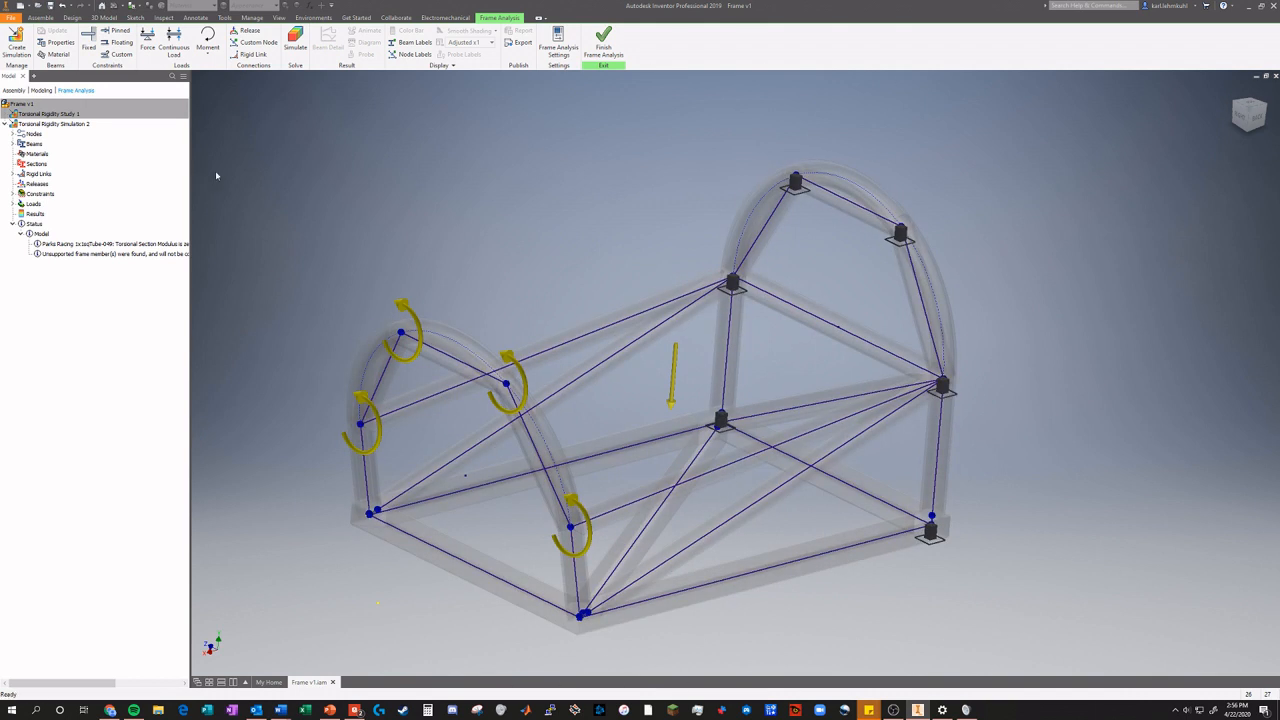
# Try a moment of magnitude 500 about the lengthwise axis at the smaller hoop's lower corner node on the far side.
pyautogui.click(207, 42)
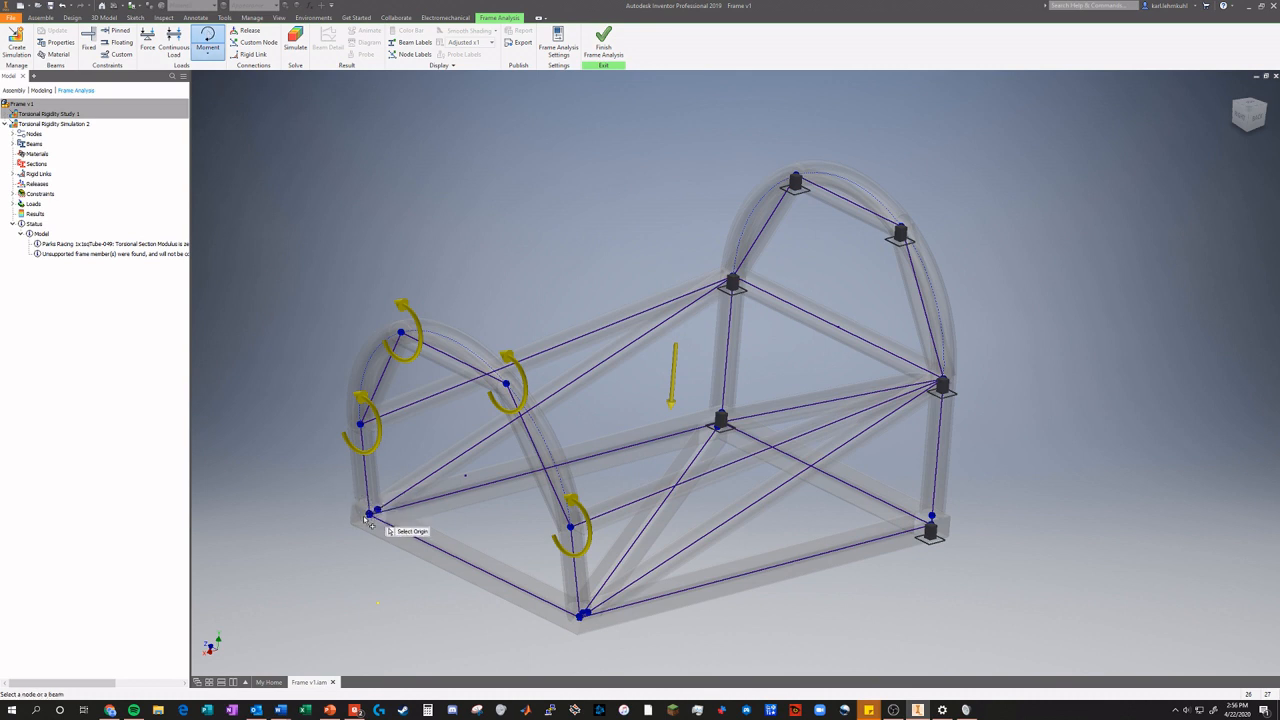
pyautogui.click(369, 515)
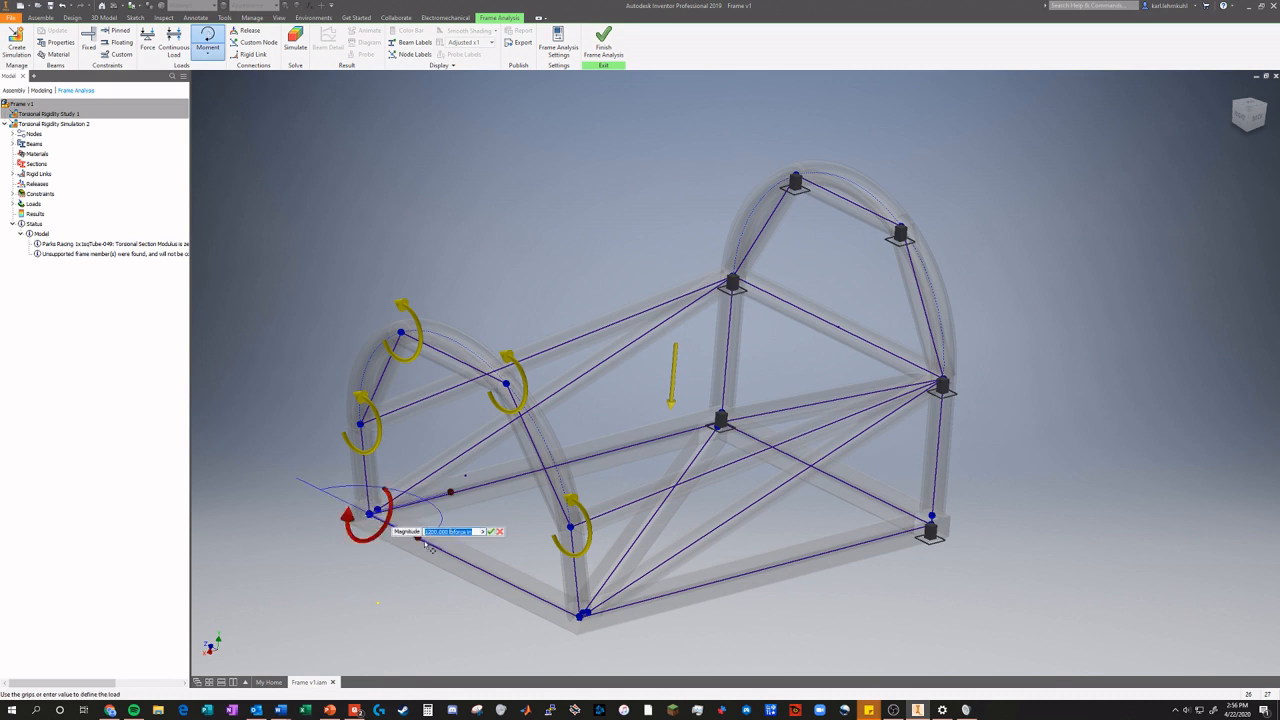
pyautogui.moveTo(418, 539); pyautogui.dragTo(458, 503)
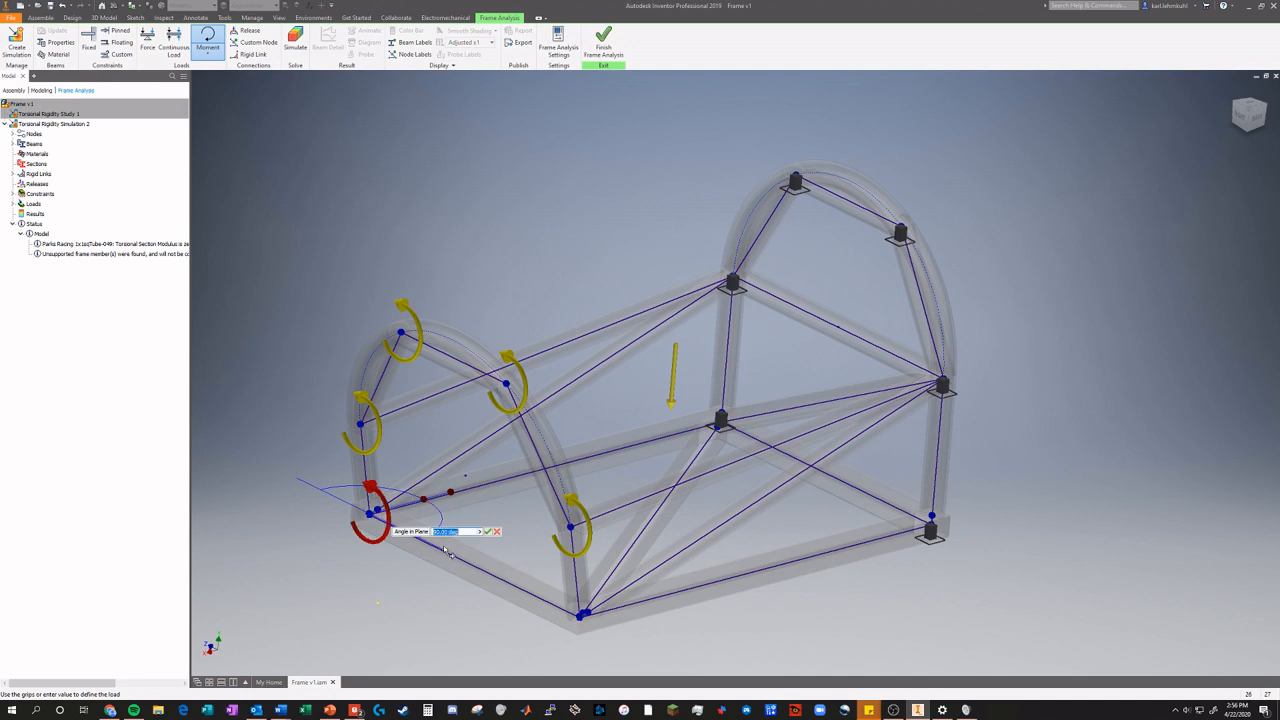
pyautogui.click(379, 509)
pyautogui.write('500')
pyautogui.press('Return')
# Add a moment of magnitude 500 about the lengthwise axis at the smaller hoop's lower corner node on the near side.
pyautogui.click(207, 41)
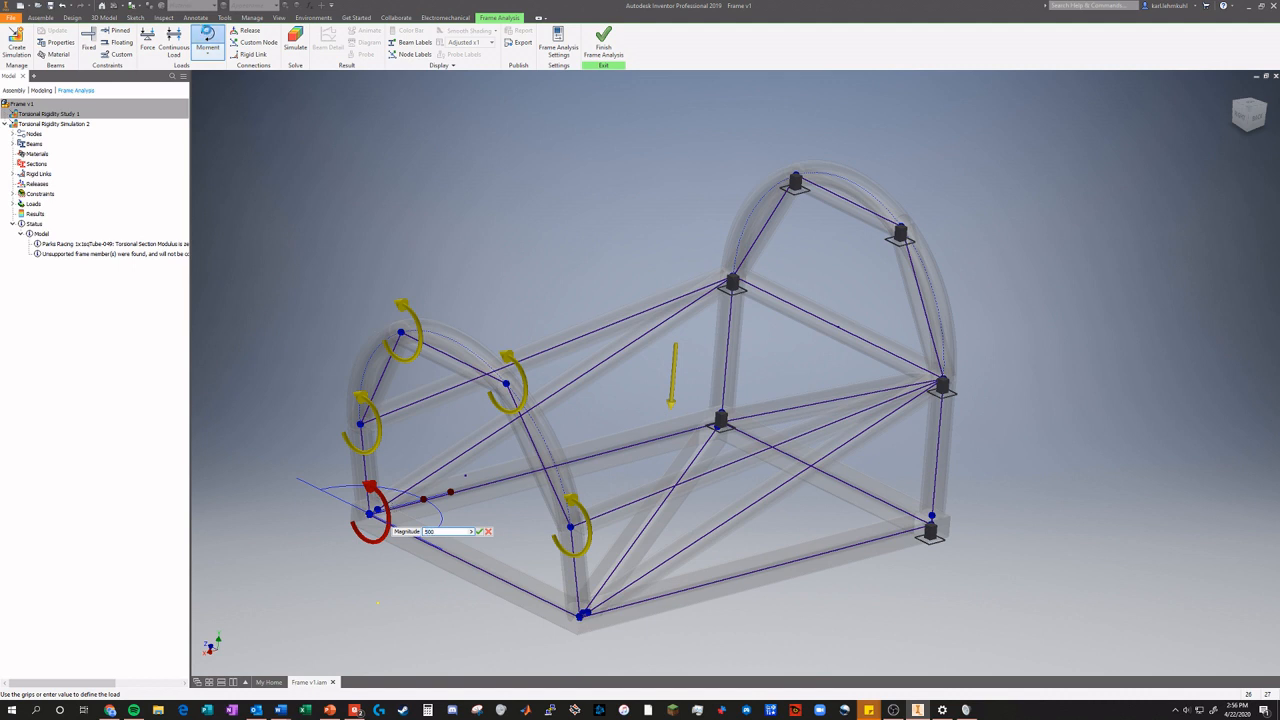
pyautogui.click(583, 615)
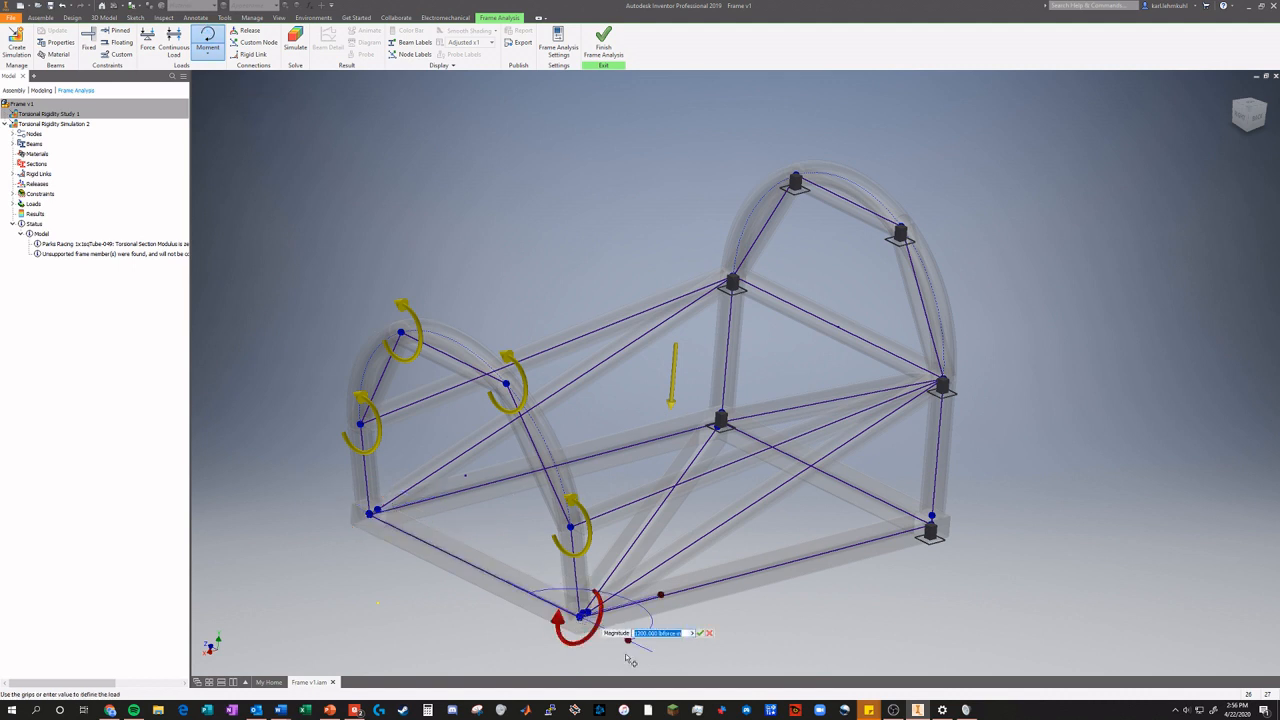
pyautogui.moveTo(628, 640); pyautogui.dragTo(655, 605)
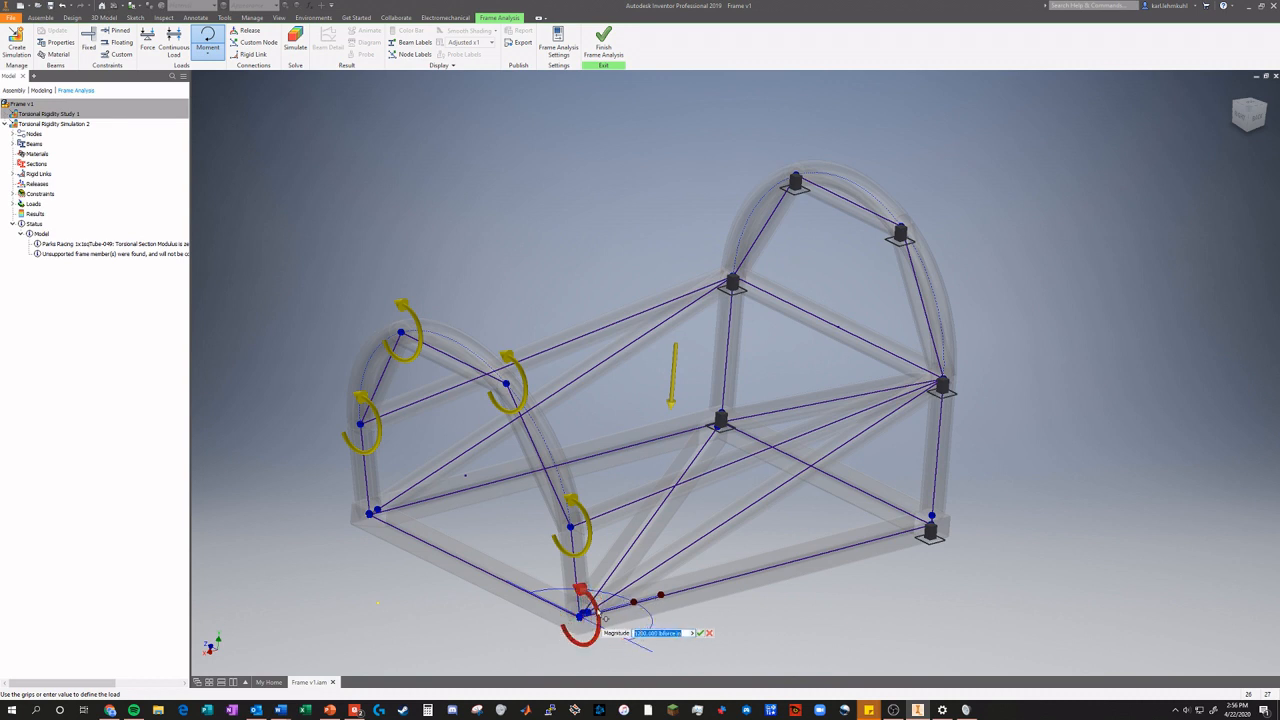
pyautogui.write('500')
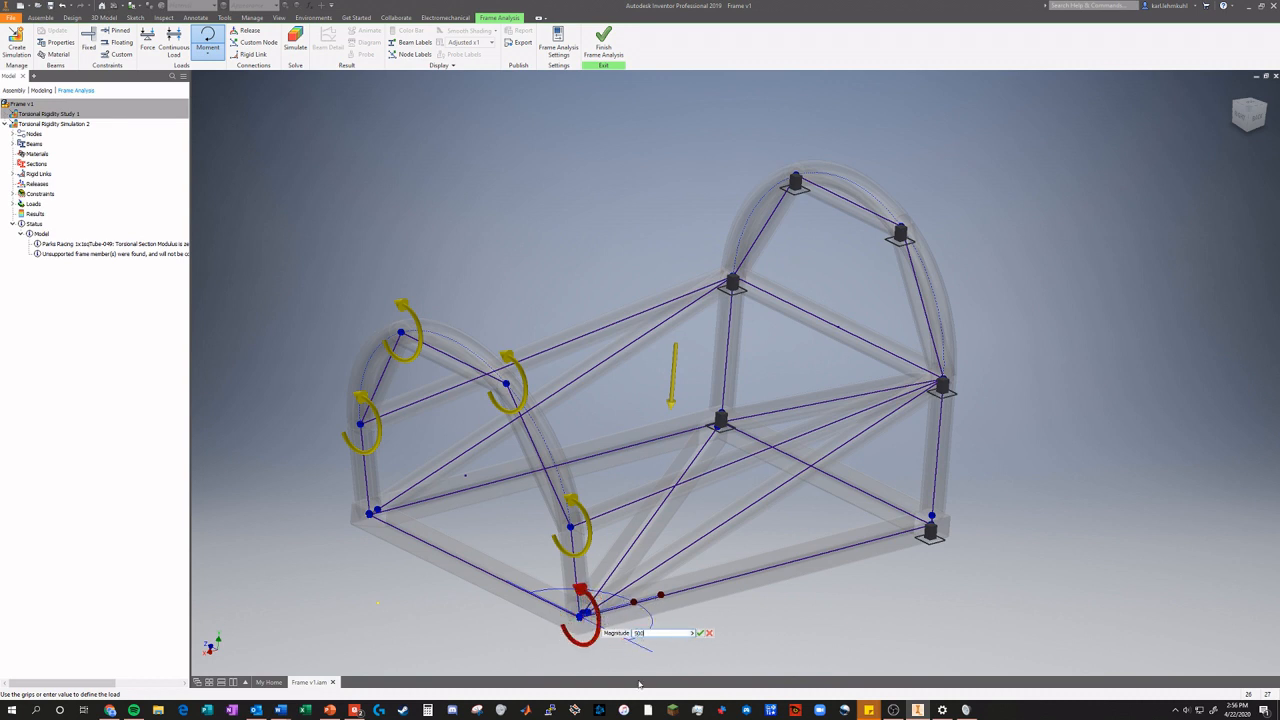
pyautogui.click(699, 633)
# Add a moment of magnitude 500 about the lengthwise axis at the smaller hoop's lower corner node on the far side.
pyautogui.click(207, 40)
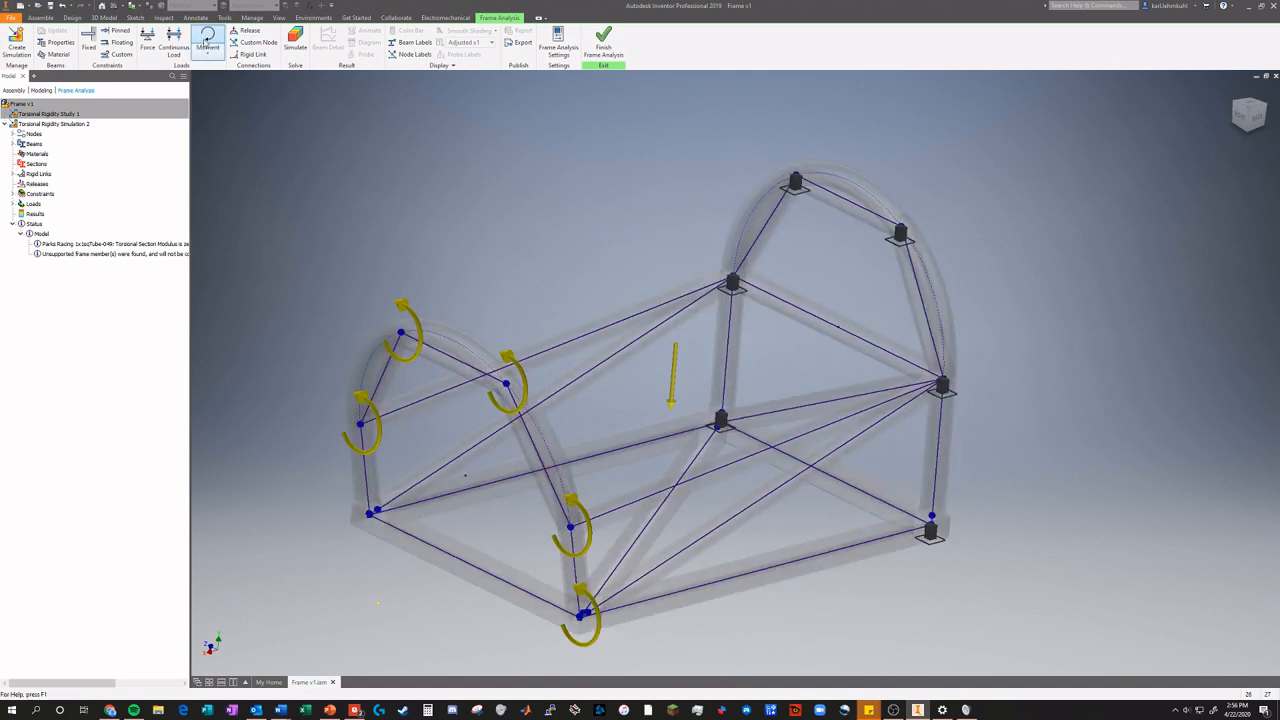
pyautogui.click(371, 516)
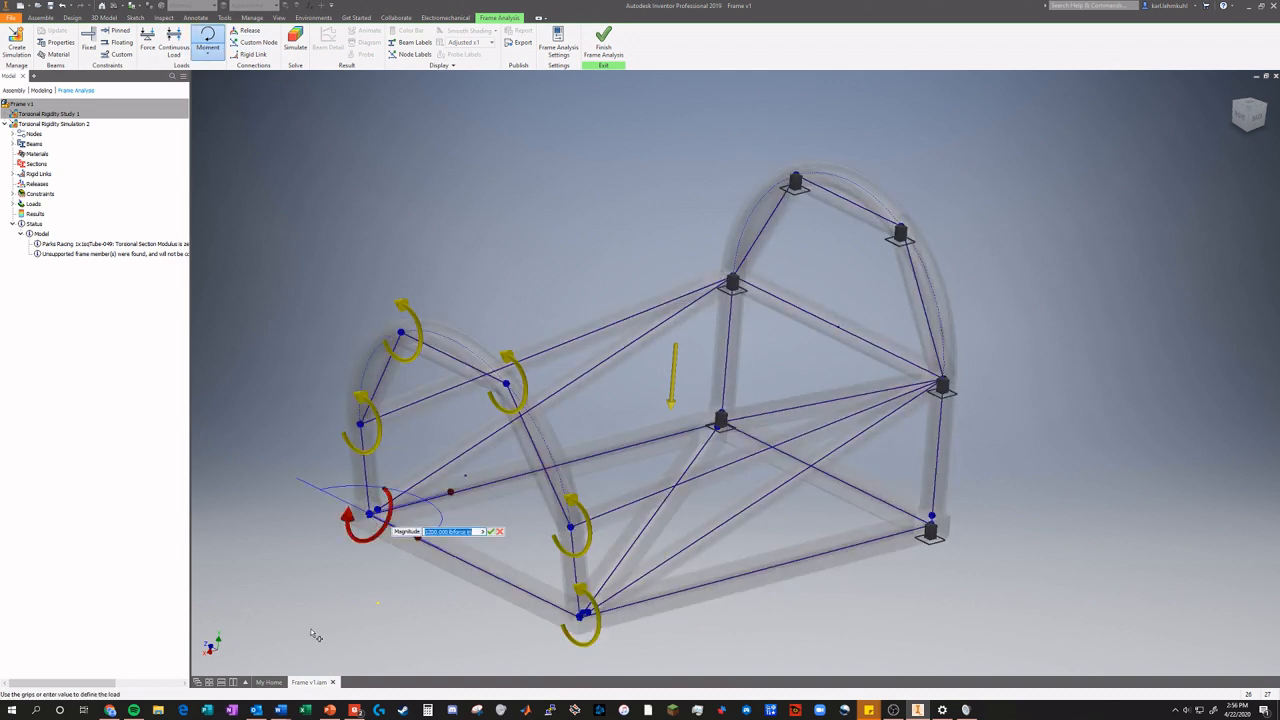
pyautogui.write('500')
pyautogui.click(482, 532)
pyautogui.click(400, 534)
pyautogui.moveTo(418, 540); pyautogui.dragTo(436, 501)
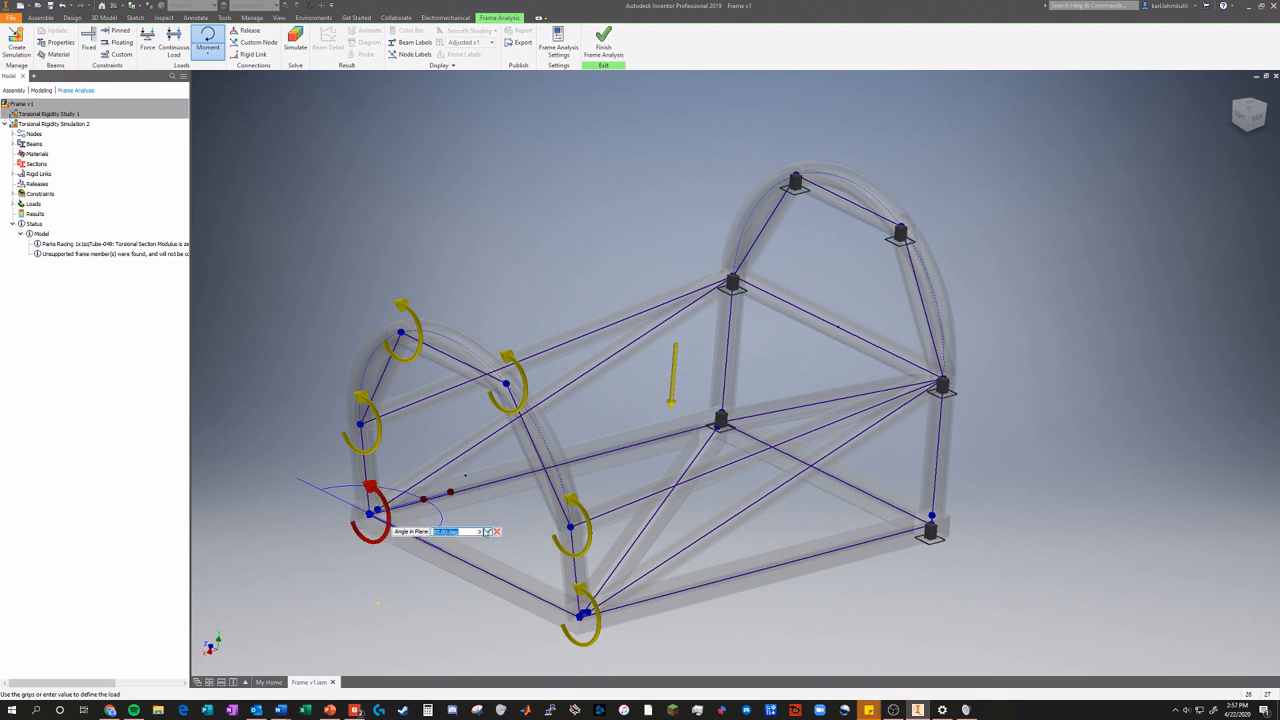
pyautogui.click(487, 531)
pyautogui.click(479, 531)
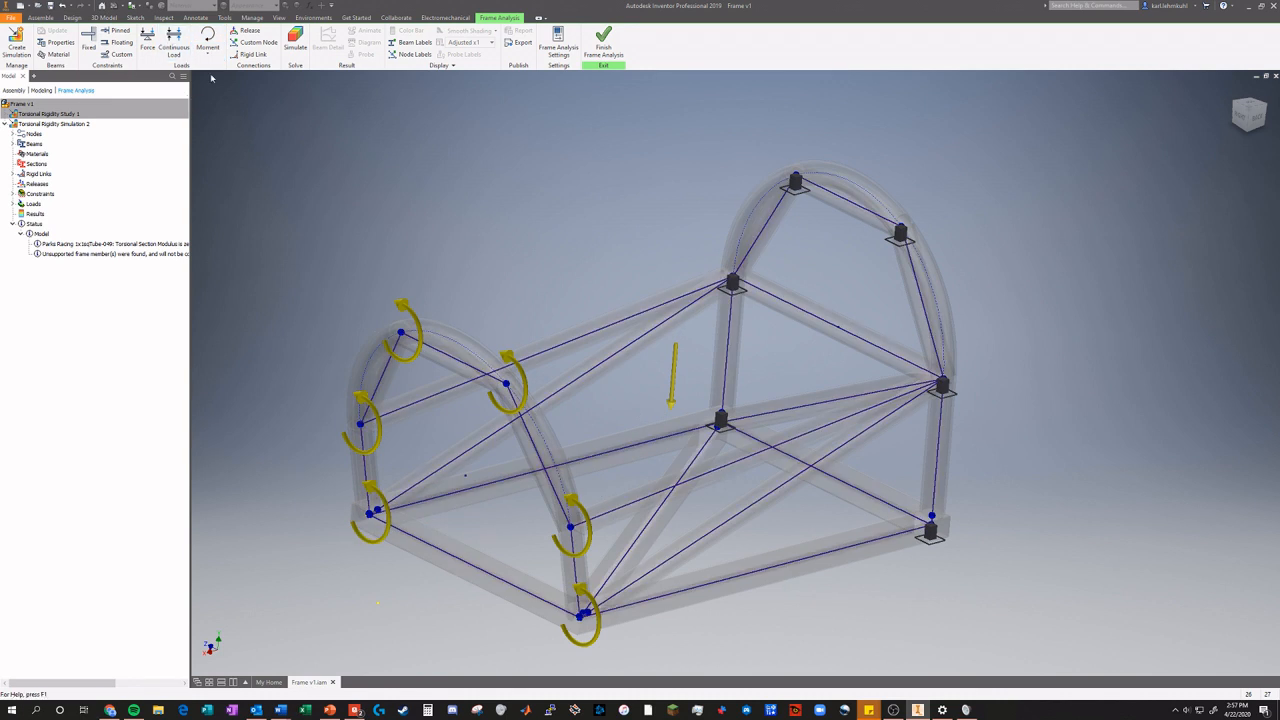
# Add a downward continuous load with an end magnitude of 100 lbforce/in along the smaller hoop's bottom cross tube.
pyautogui.click(173, 44)
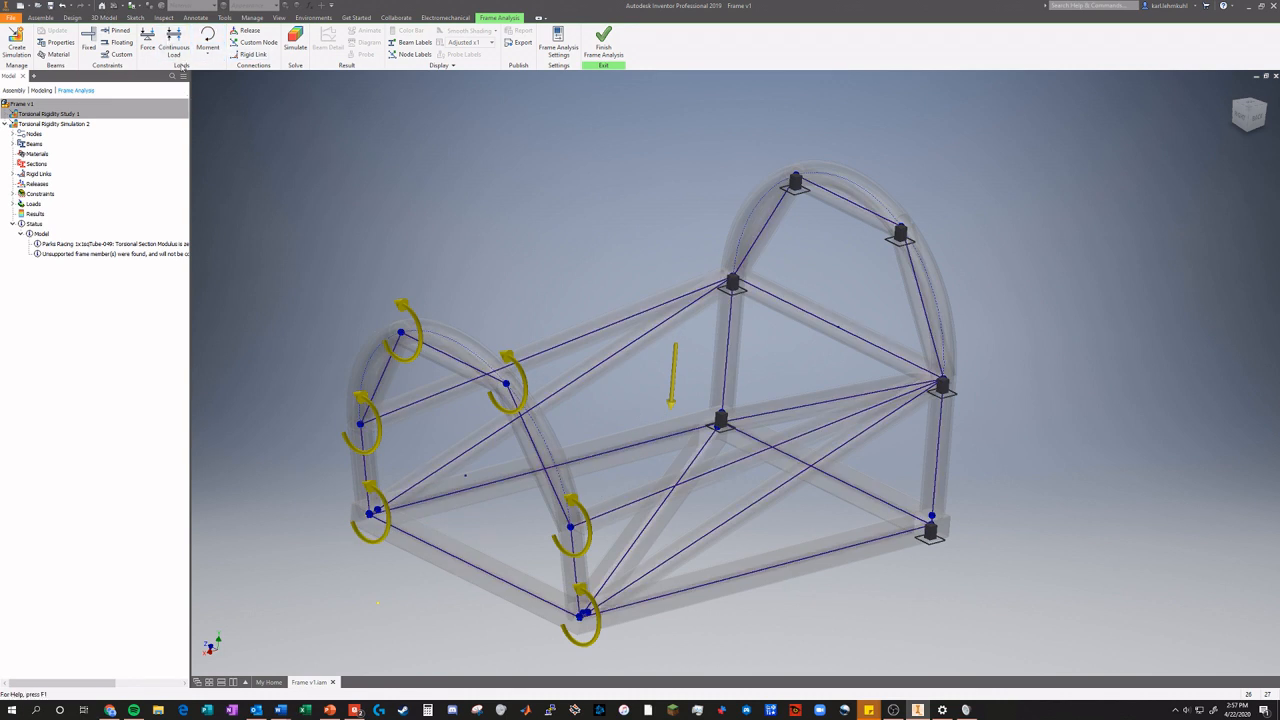
pyautogui.click(479, 570)
pyautogui.press('Tab')
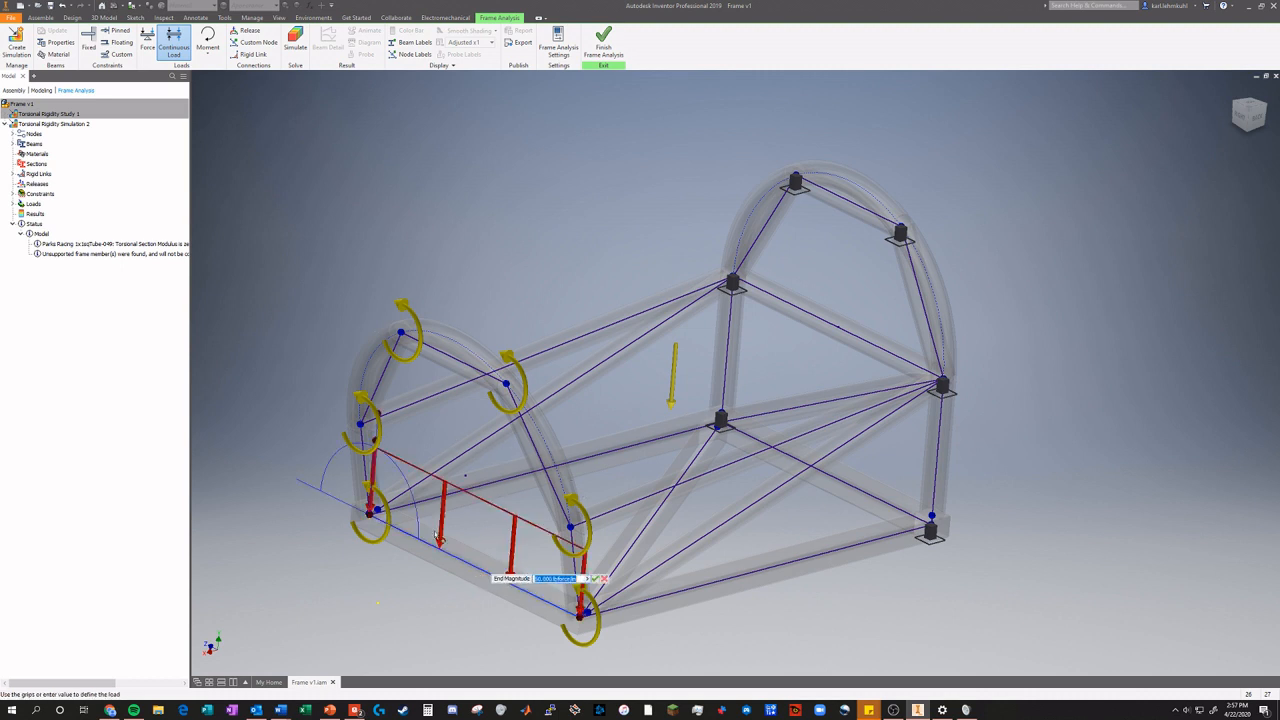
pyautogui.write('100')
pyautogui.click(594, 578)
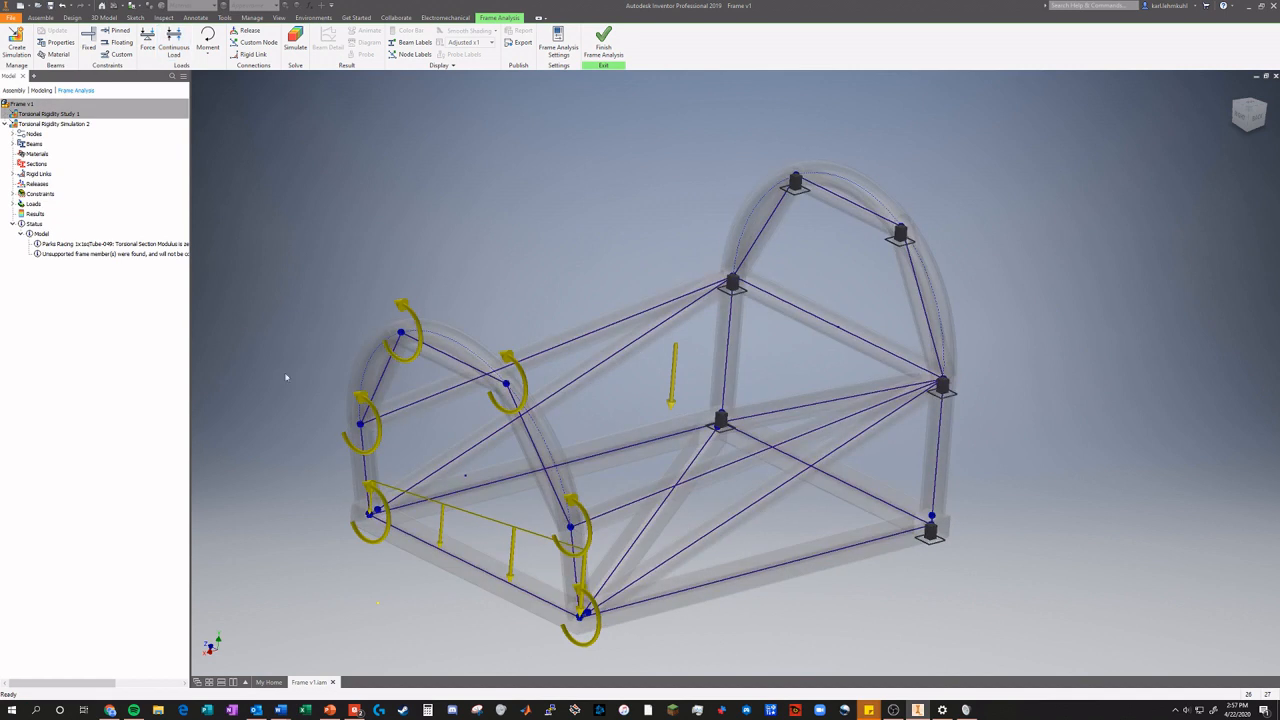
# Edit the continuous load on the smaller hoop's bottom cross tube, setting its starting magnitude to 100 lbforce/in.
pyautogui.moveTo(1246, 116); pyautogui.dragTo(1264, 112)
pyautogui.keyDown('shift'); pyautogui.moveTo(740, 430); pyautogui.dragTo(500, 465, button='middle'); pyautogui.keyUp('shift')
pyautogui.moveTo(943, 186); pyautogui.dragTo(943, 222)
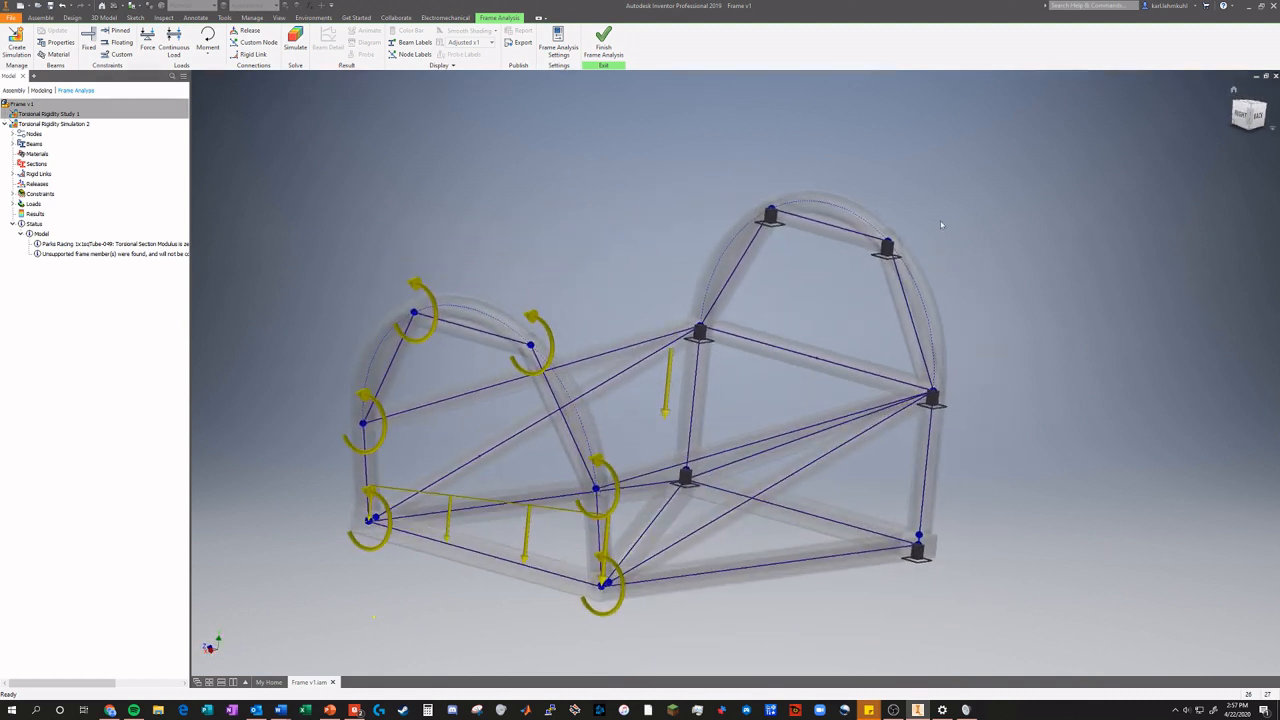
pyautogui.click(530, 530)
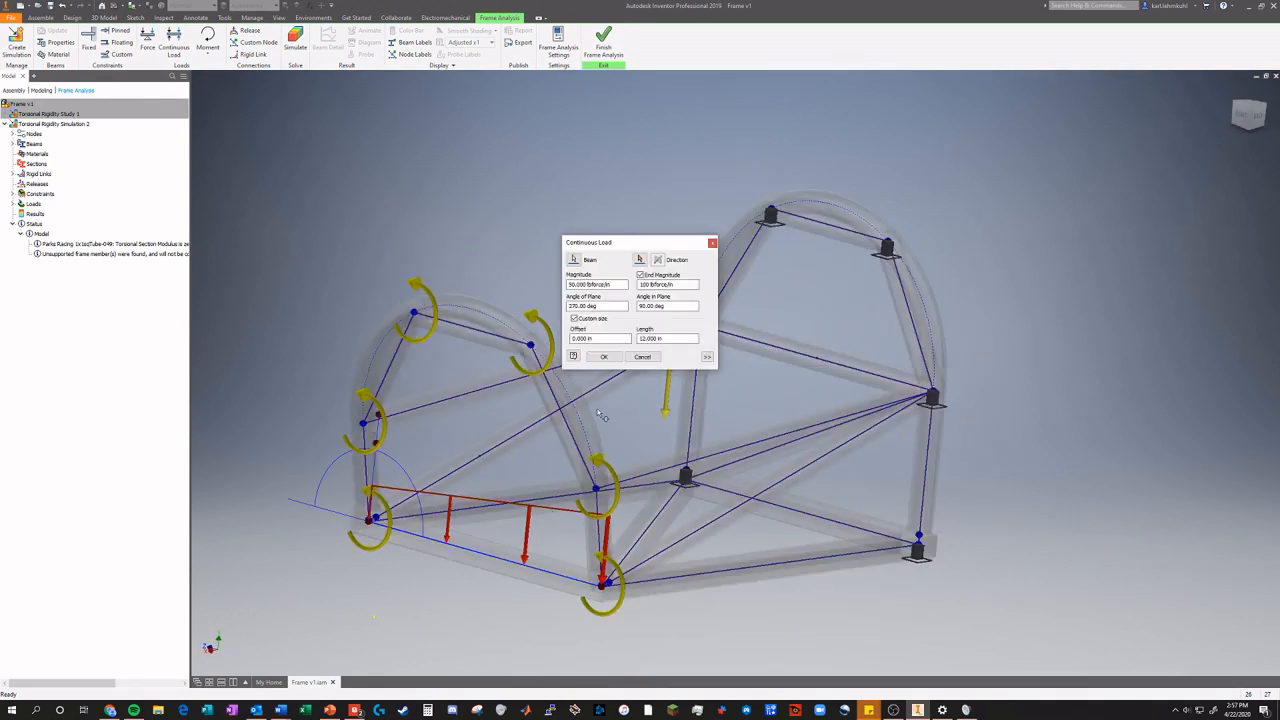
pyautogui.moveTo(620, 284); pyautogui.dragTo(549, 284)
pyautogui.write('500')
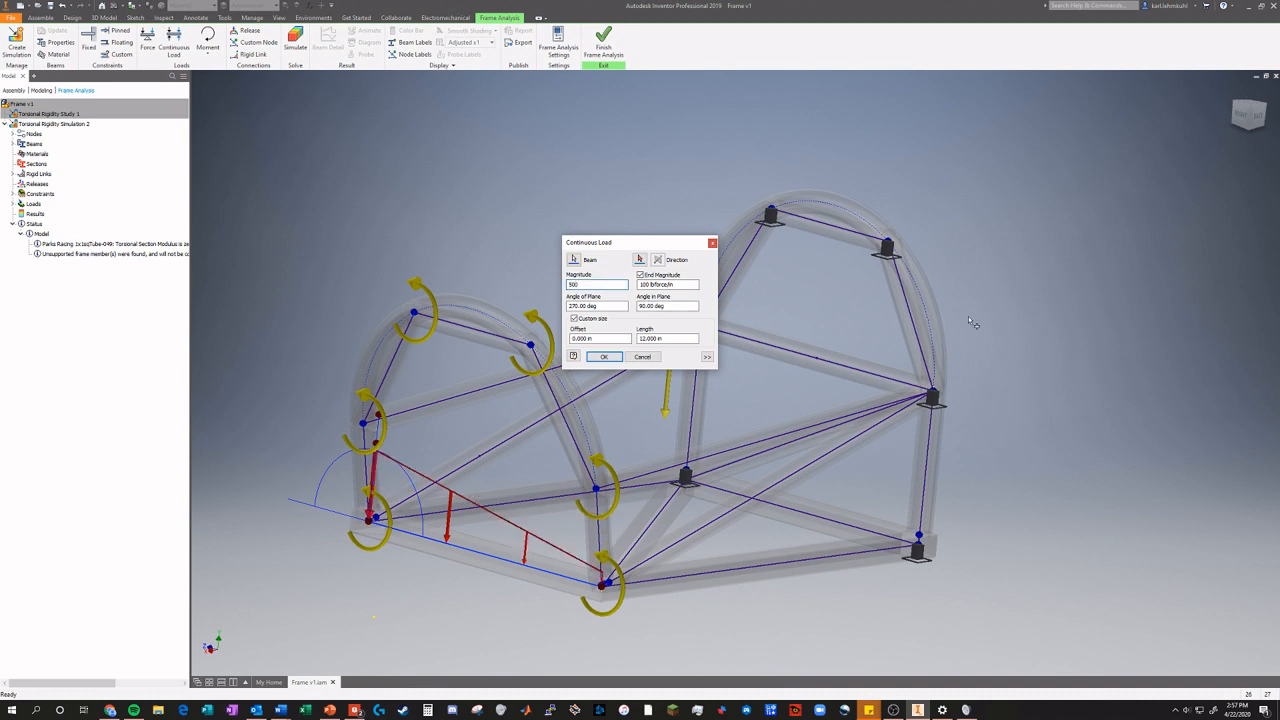
pyautogui.press('BackSpace')
pyautogui.press('BackSpace')
pyautogui.press('BackSpace')
pyautogui.write('100')
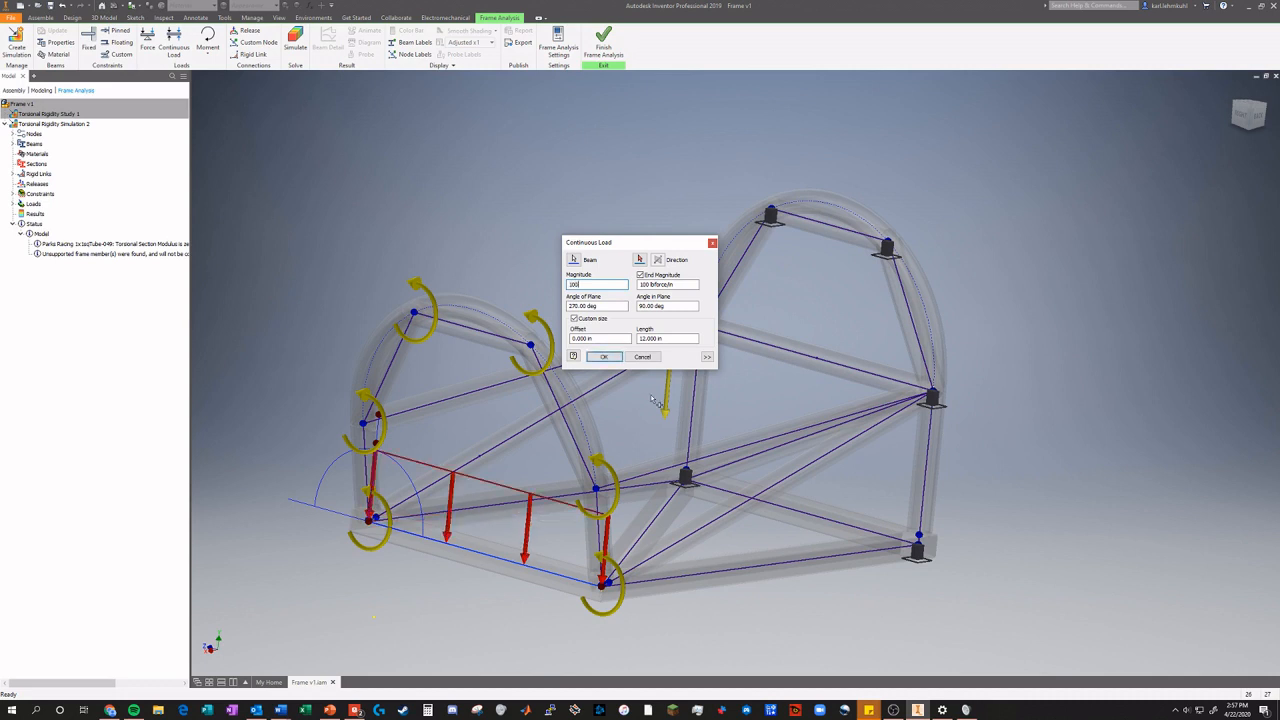
pyautogui.click(603, 356)
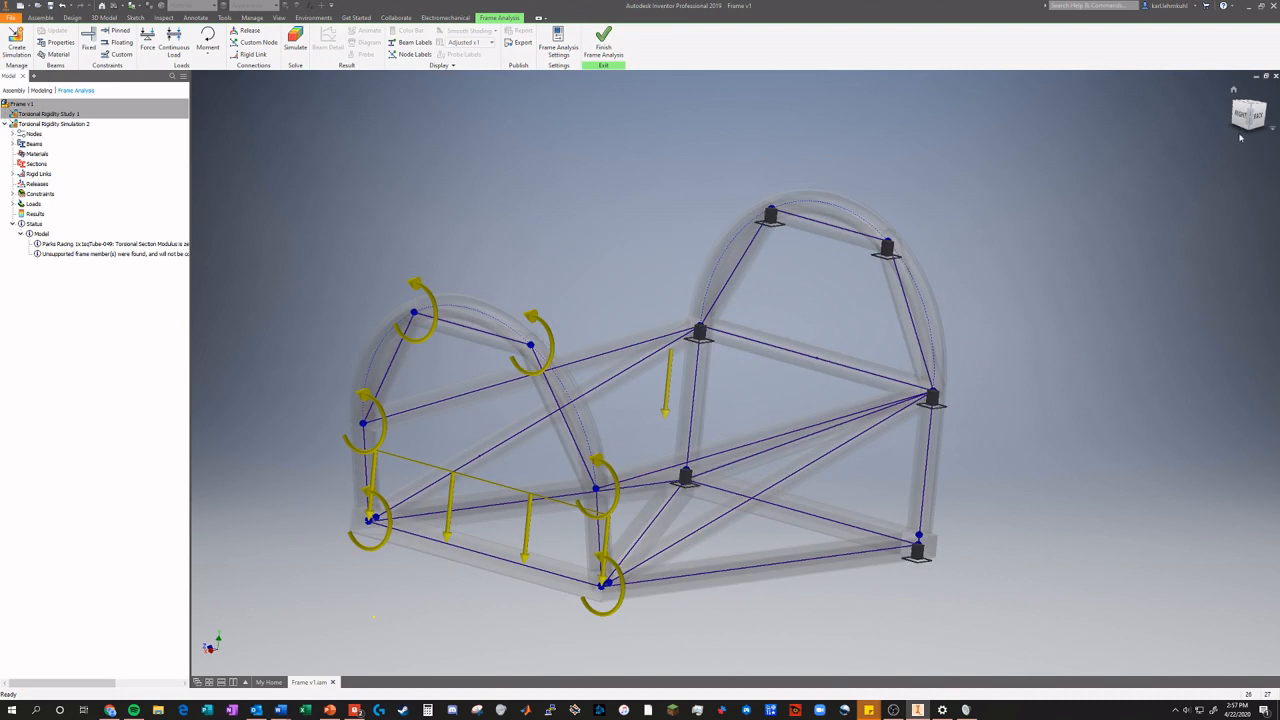
# Run the frame simulation, read the solver's detailed message and dismiss it.
pyautogui.moveTo(1257, 116); pyautogui.dragTo(1253, 138)
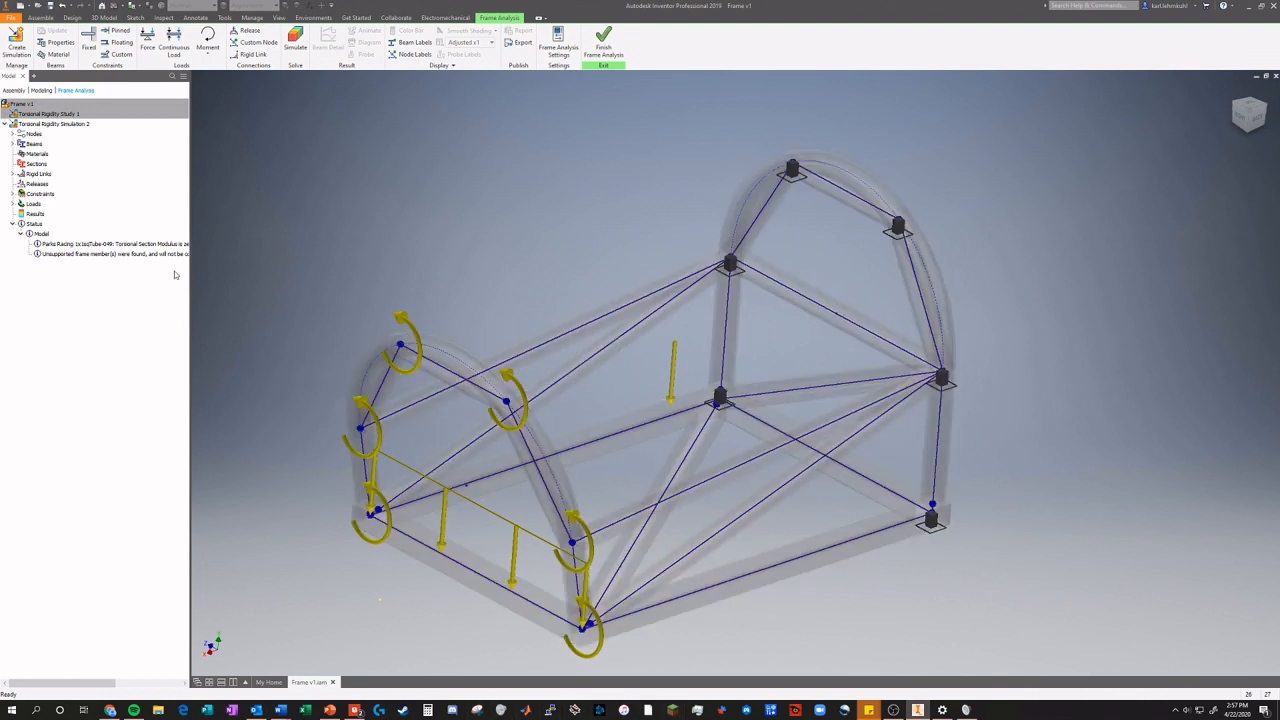
pyautogui.scroll(-5, 313, 428)
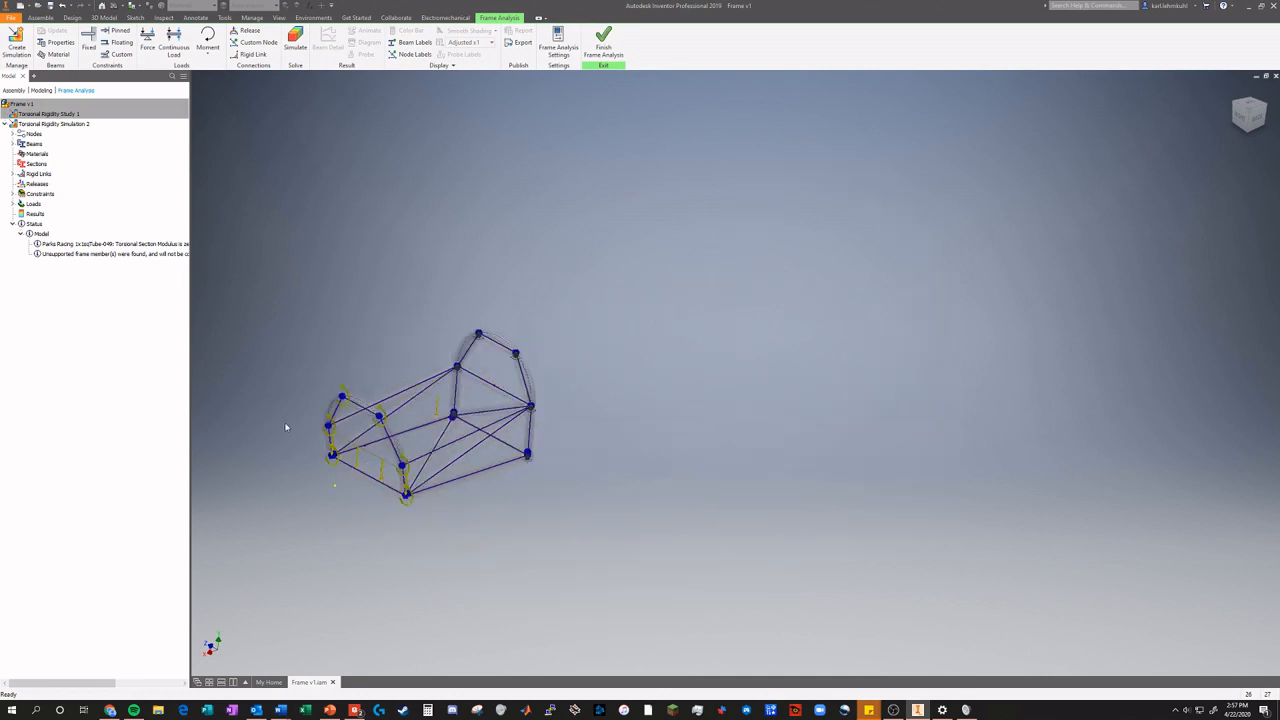
pyautogui.scroll(5, 285, 427)
pyautogui.scroll(-2, 400, 515)
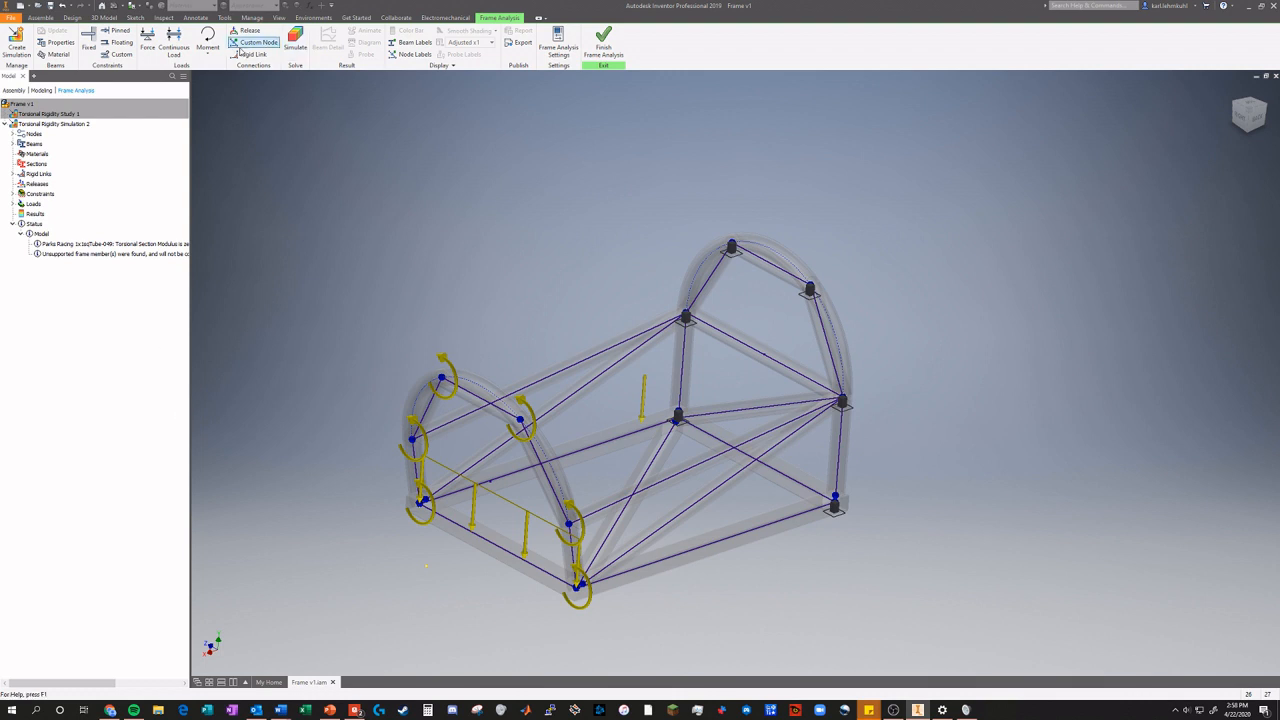
pyautogui.click(293, 47)
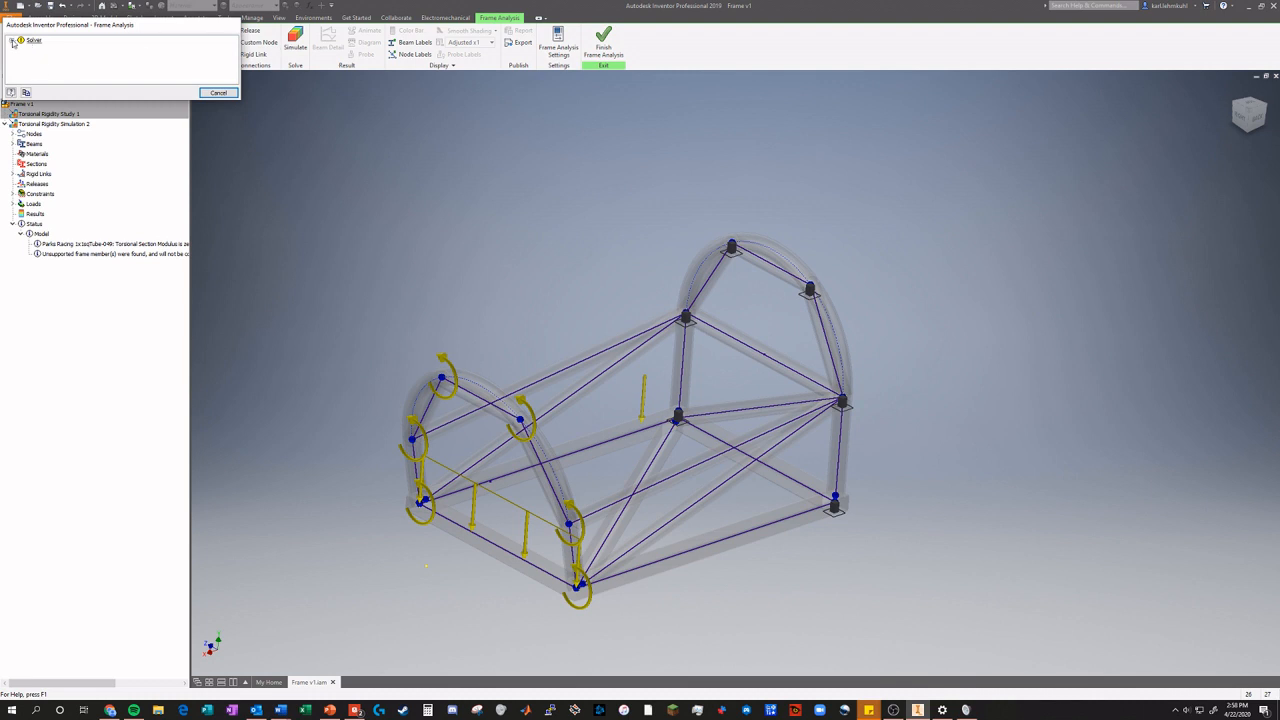
pyautogui.click(11, 40)
pyautogui.click(21, 48)
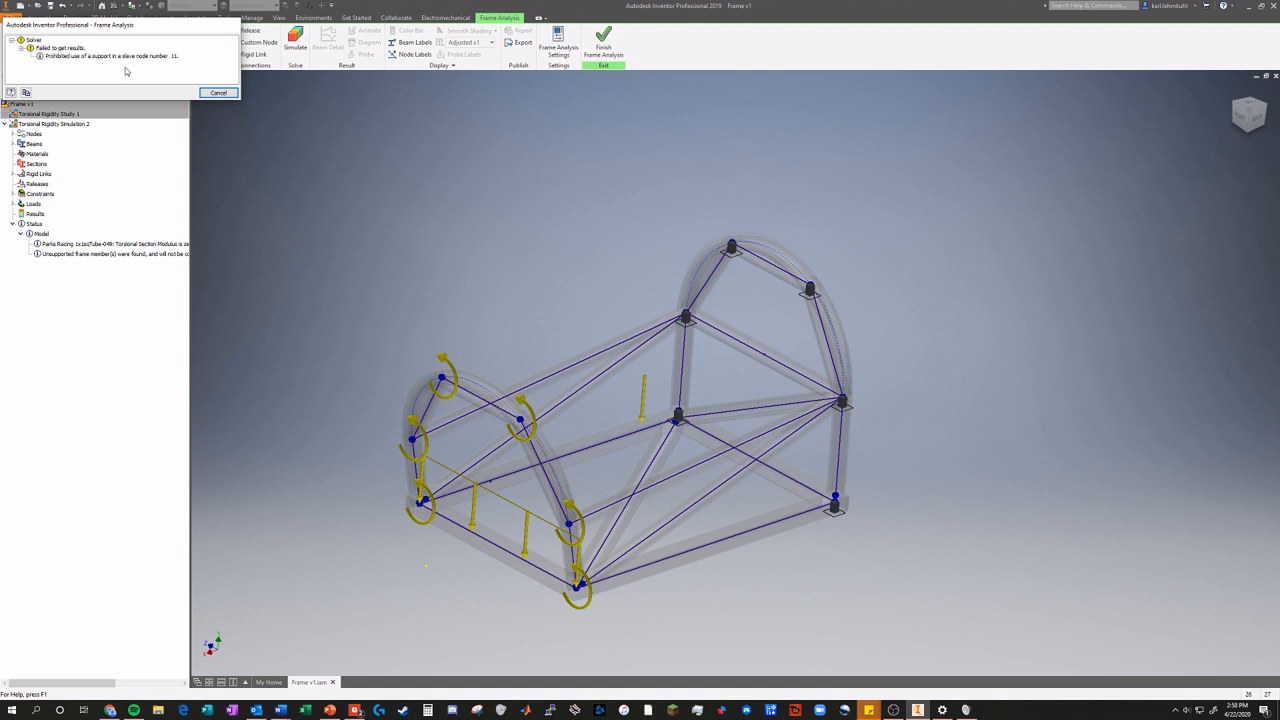
pyautogui.click(218, 92)
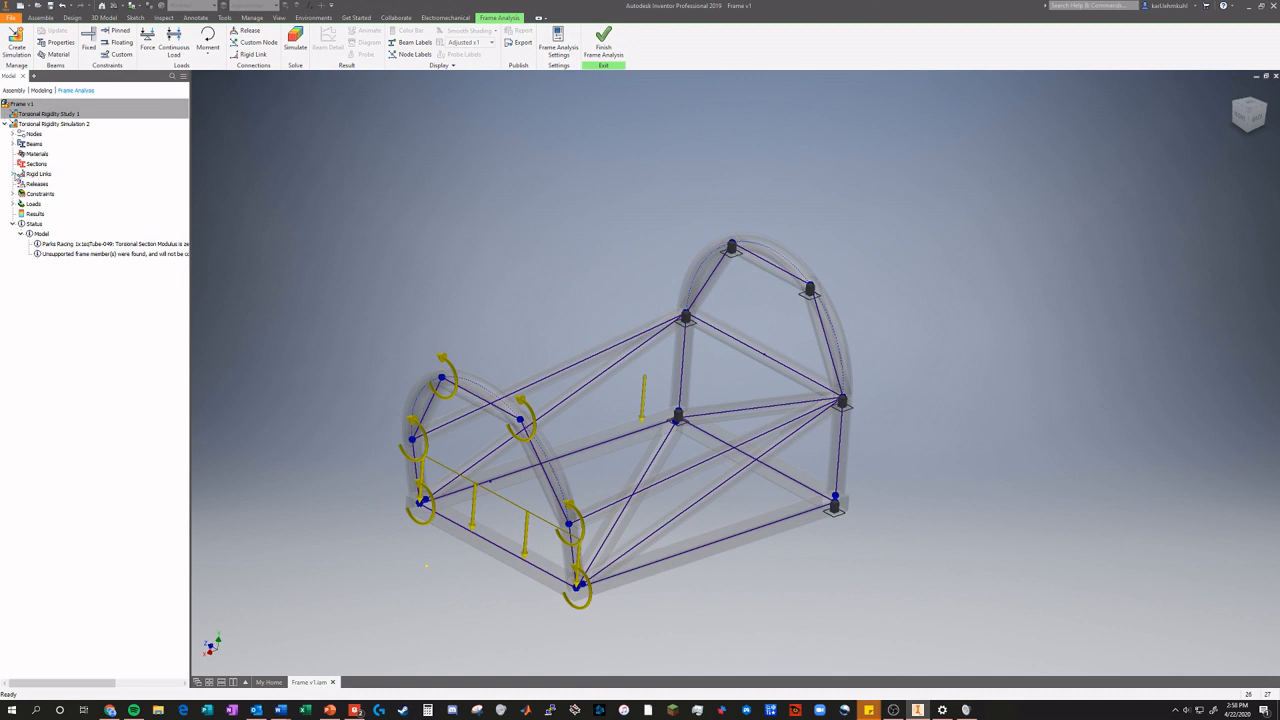
# Find Node:11 in the simulation's node list and examine the lower nodes of the larger hoop up close.
pyautogui.click(14, 135)
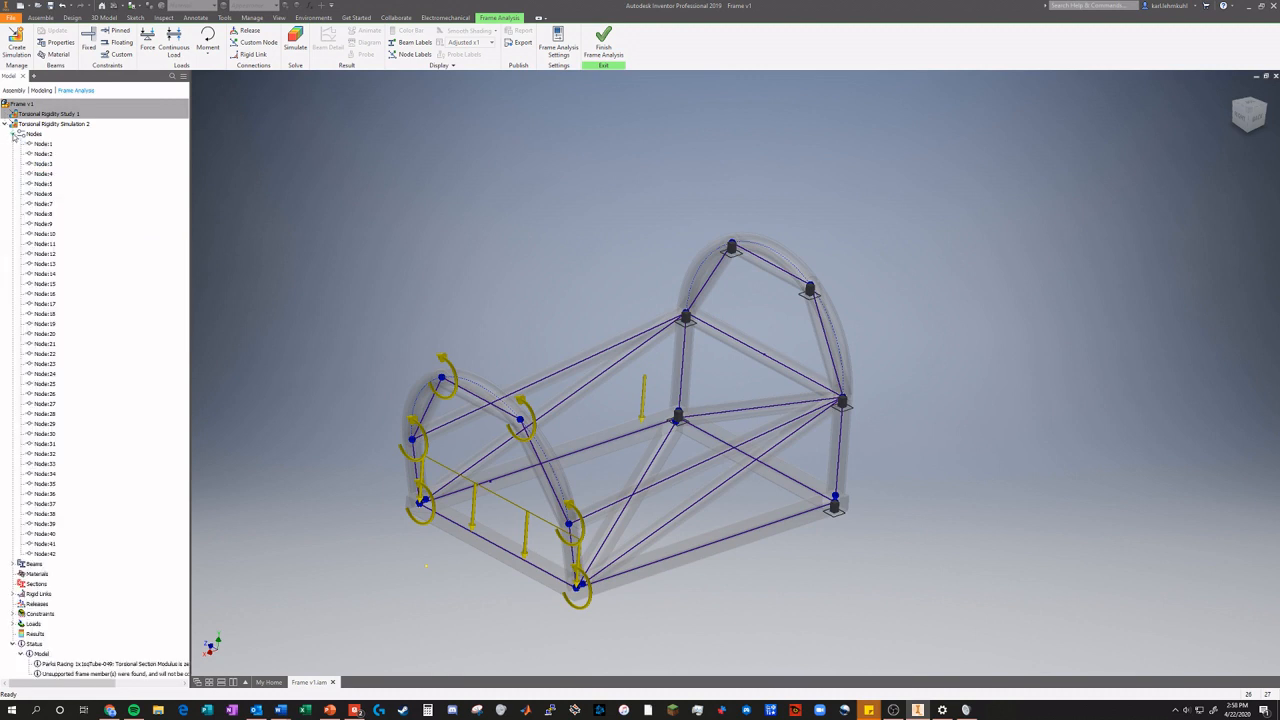
pyautogui.click(12, 564)
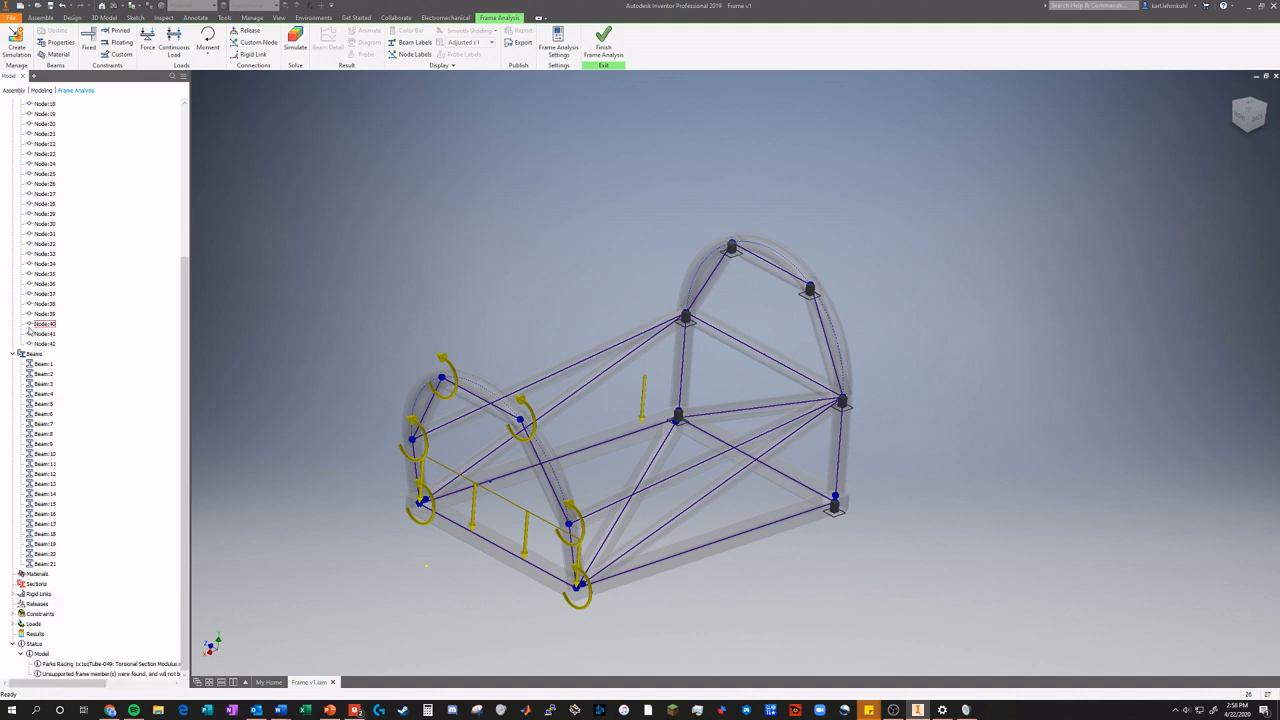
pyautogui.click(13, 354)
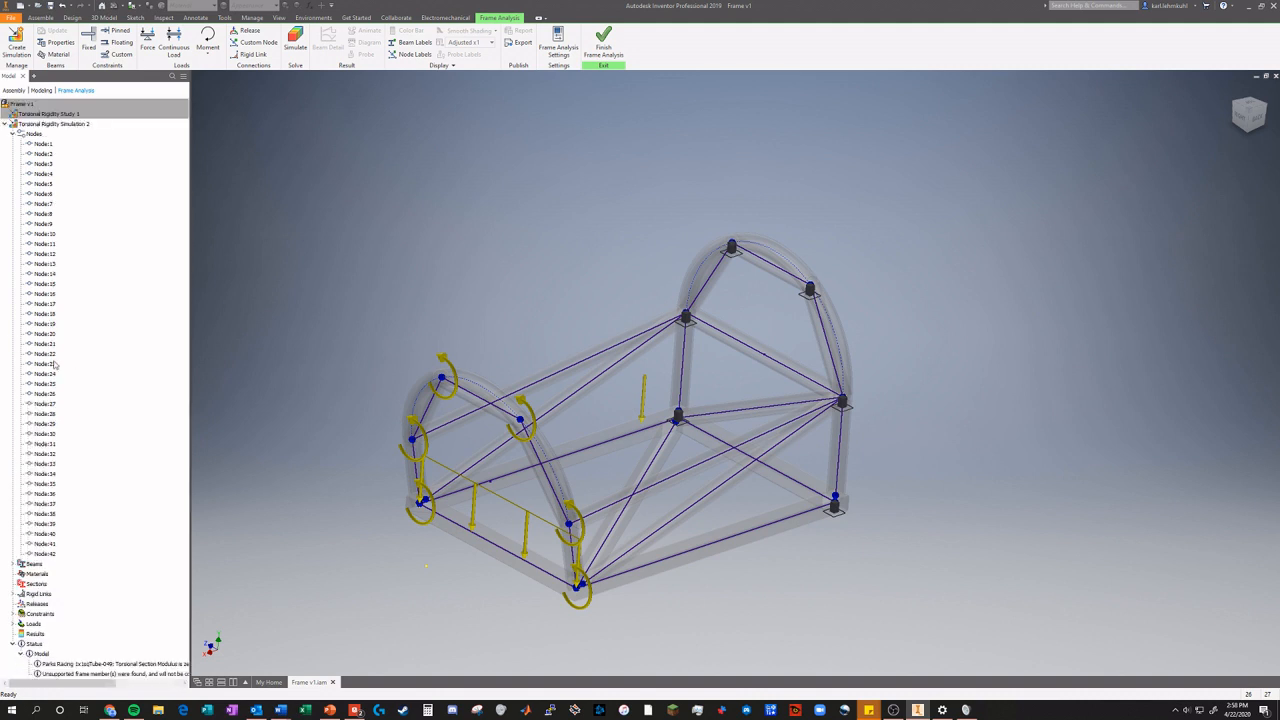
pyautogui.click(45, 243)
pyautogui.moveTo(1256, 117); pyautogui.dragTo(1232, 119)
pyautogui.scroll(5, 878, 510)
pyautogui.scroll(-2, 878, 502)
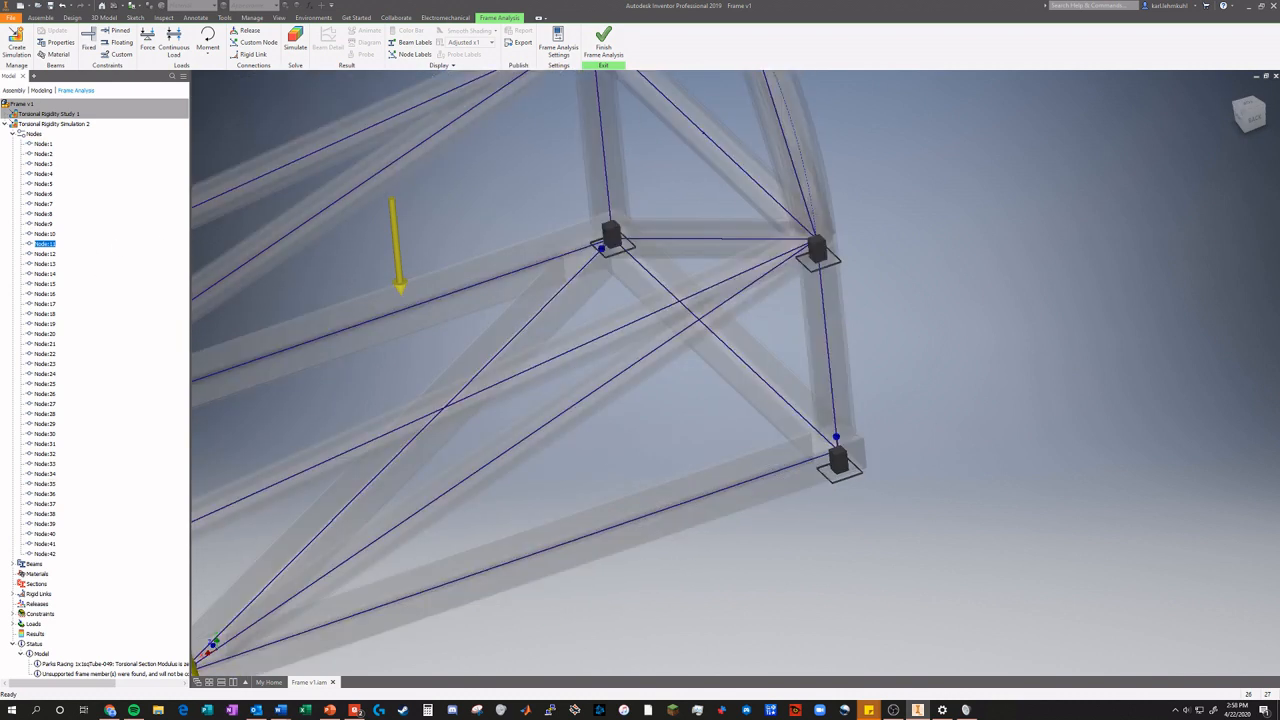
pyautogui.click(10, 134)
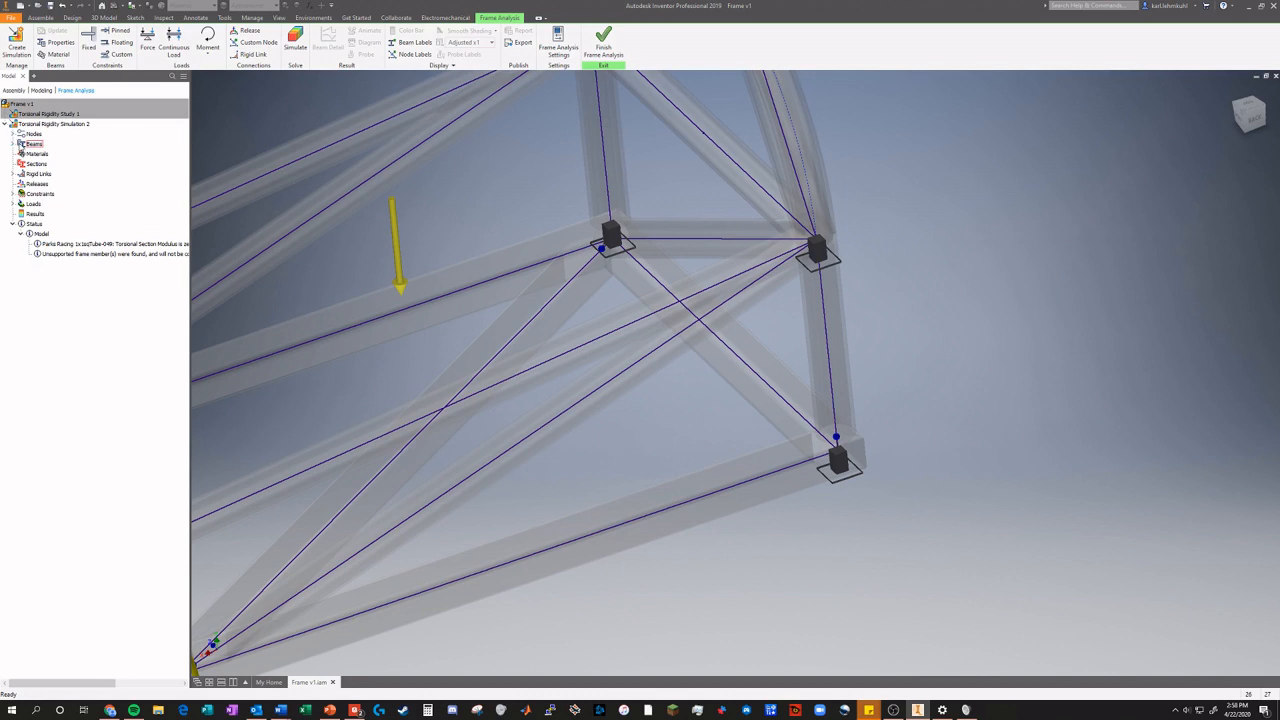
# Delete all six fixed constraints from the larger hoop's nodes.
pyautogui.click(12, 193)
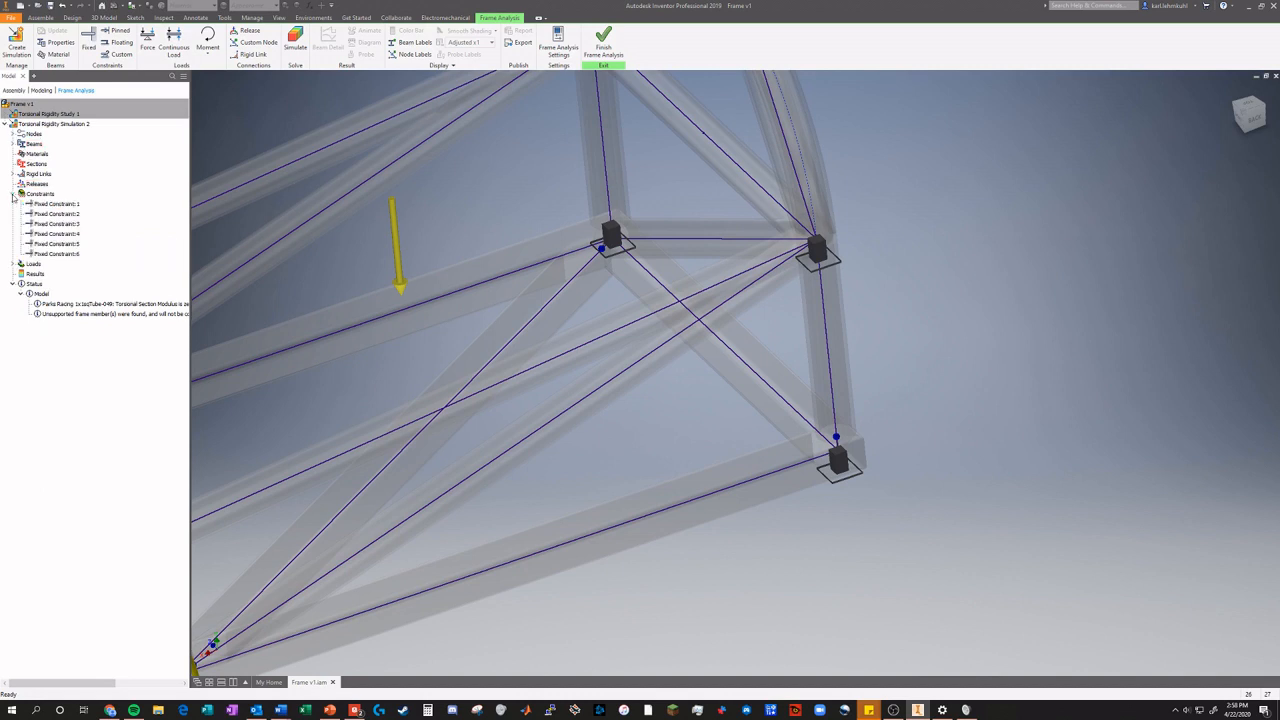
pyautogui.click(56, 204)
pyautogui.scroll(-7, 393, 207)
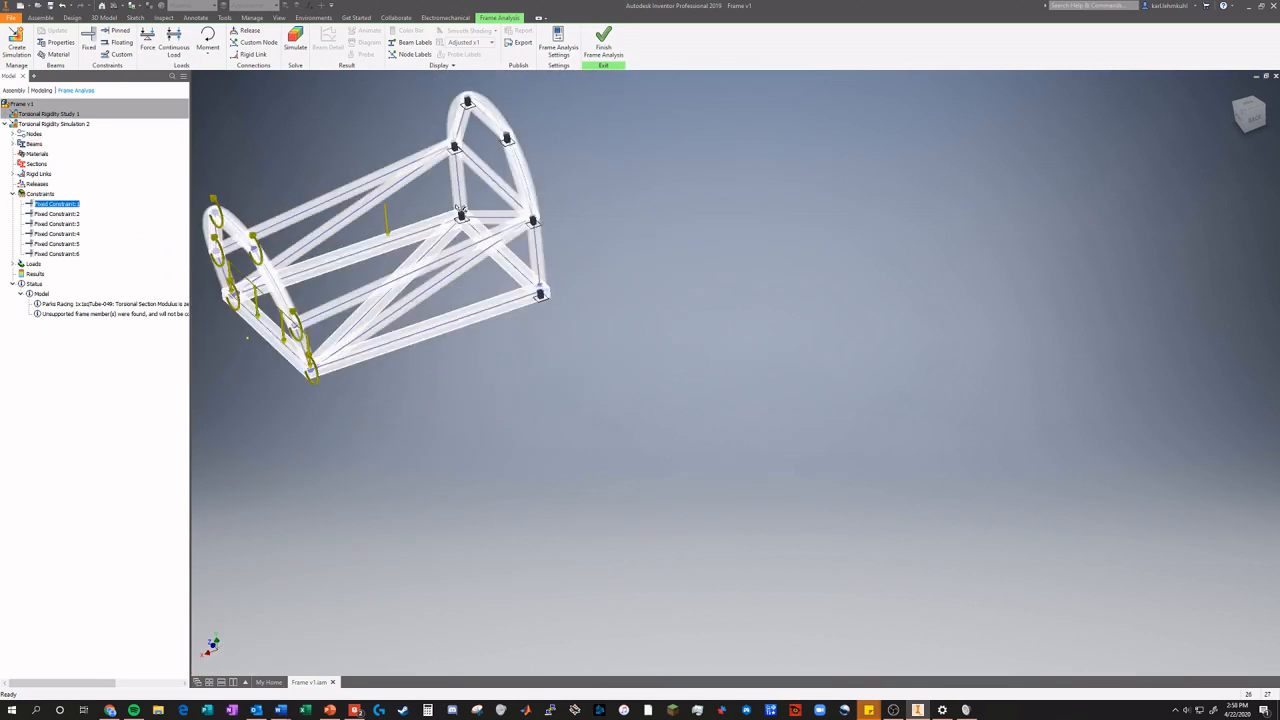
pyautogui.scroll(3, 357, 154)
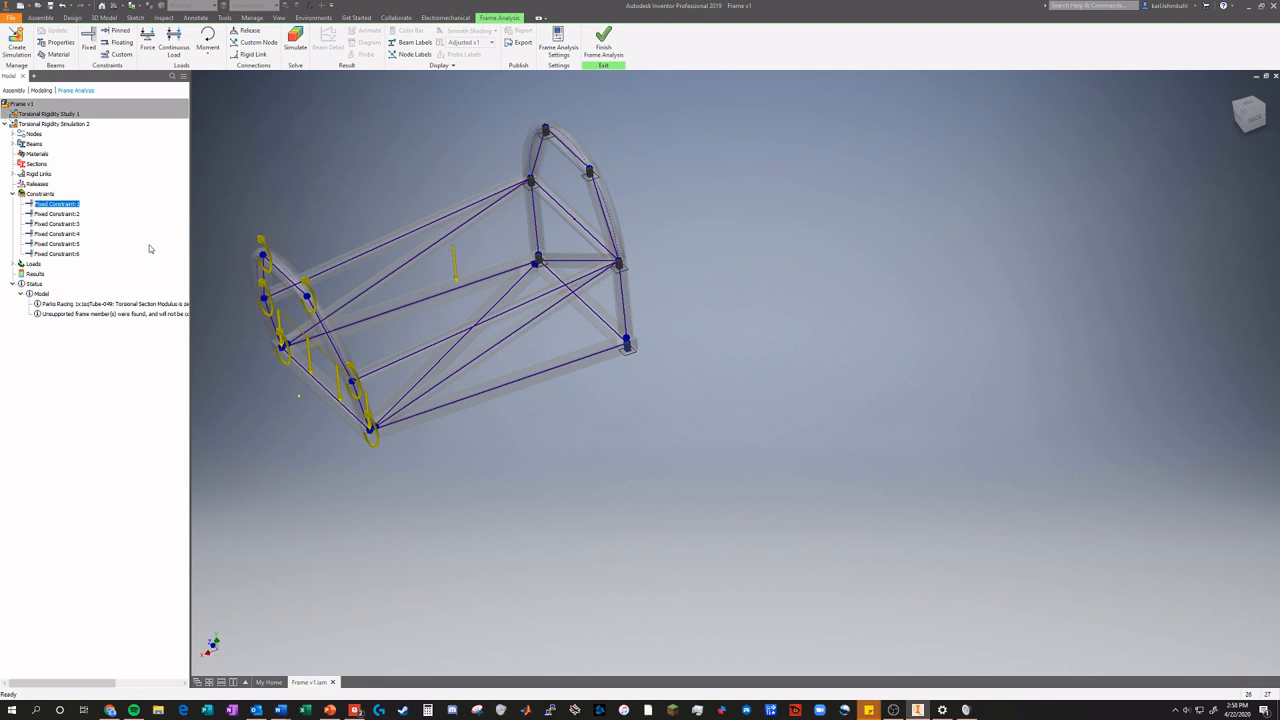
pyautogui.click(77, 255)
pyautogui.click(58, 204)
pyautogui.keyDown('ctrl'); pyautogui.click(58, 214); pyautogui.keyUp('ctrl')
pyautogui.keyDown('ctrl'); pyautogui.click(58, 224); pyautogui.keyUp('ctrl')
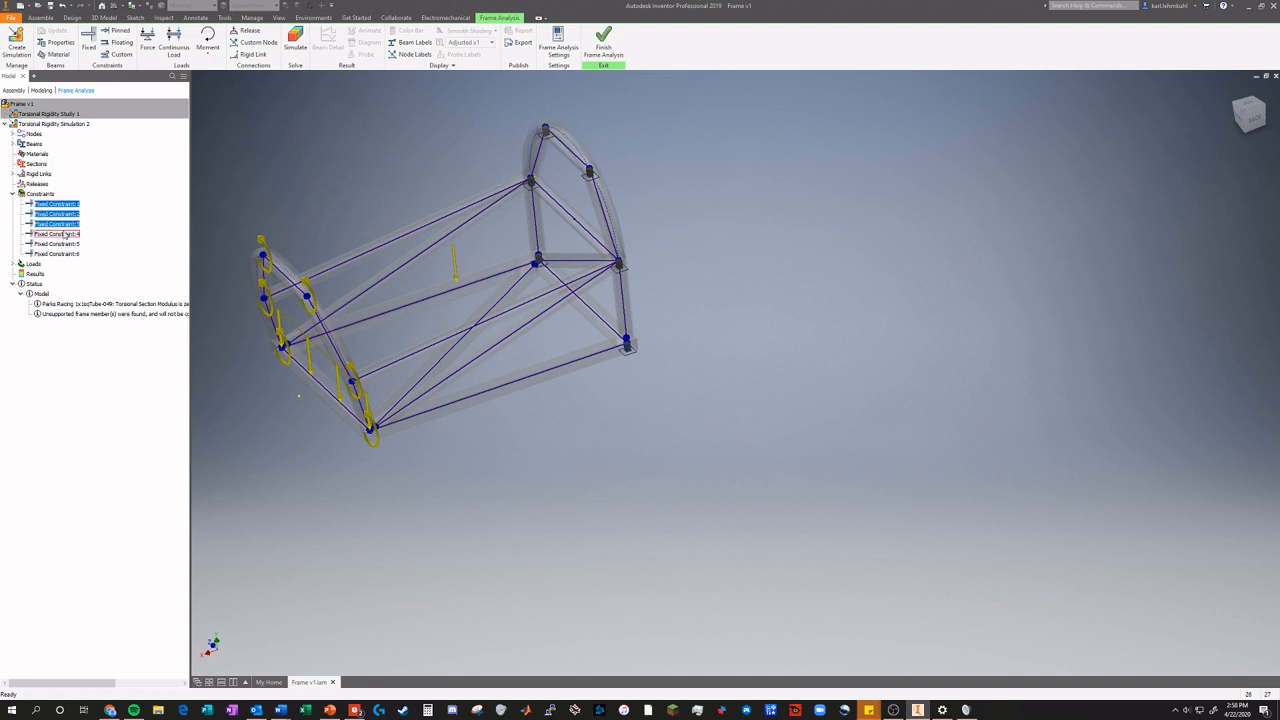
pyautogui.keyDown('ctrl'); pyautogui.click(65, 234); pyautogui.keyUp('ctrl')
pyautogui.keyDown('ctrl'); pyautogui.click(65, 244); pyautogui.keyUp('ctrl')
pyautogui.keyDown('ctrl'); pyautogui.click(65, 255); pyautogui.keyUp('ctrl')
pyautogui.rightClick(65, 255)
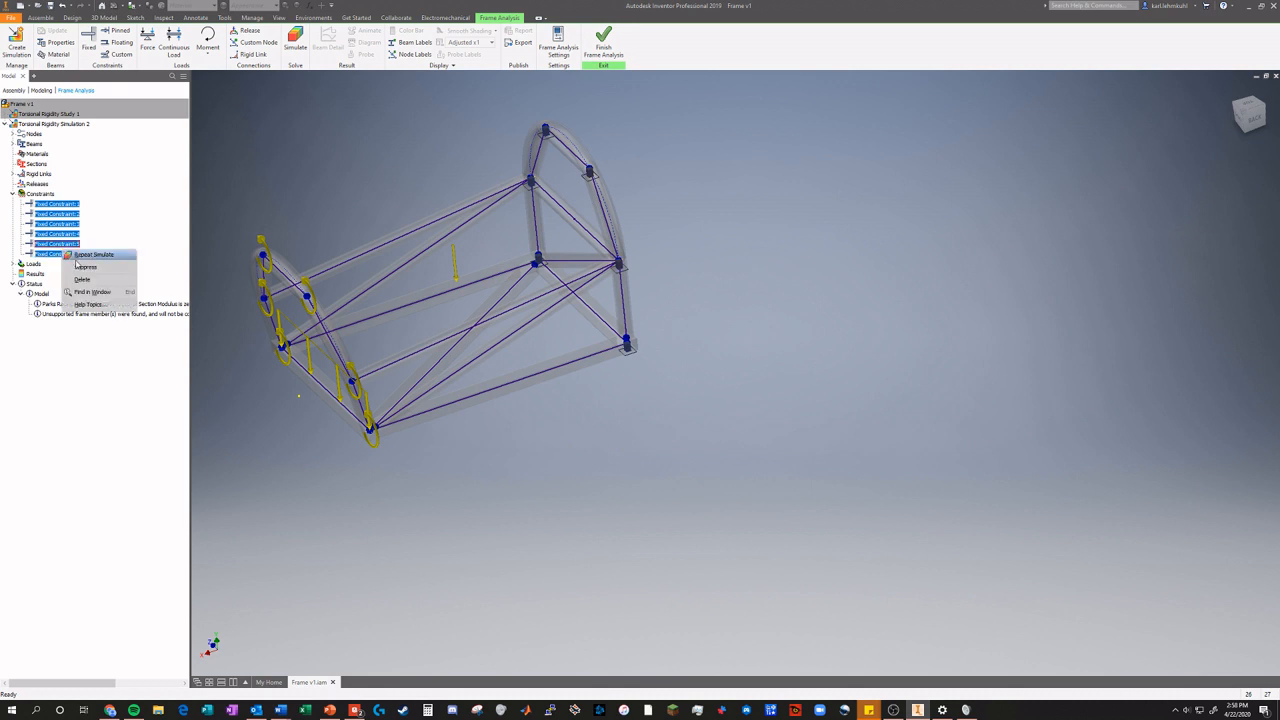
pyautogui.click(111, 279)
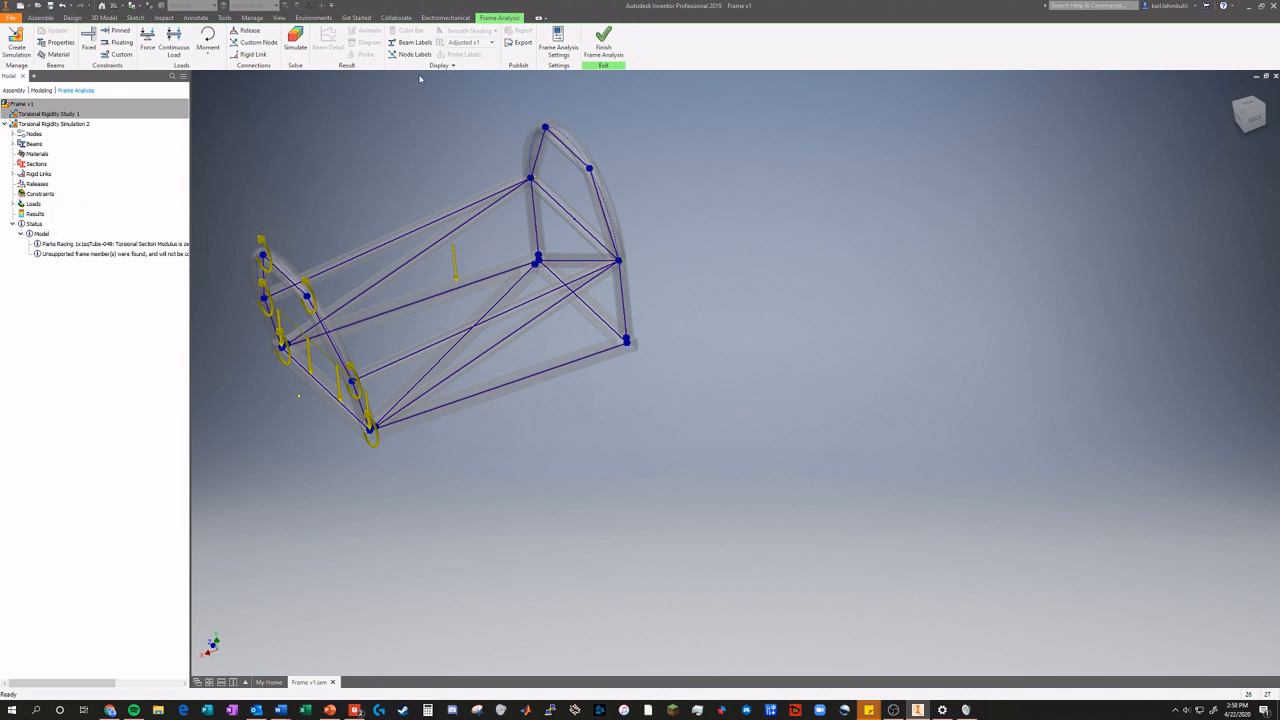
# Apply fixed constraints to the two bottom corner nodes of the larger hoop.
pyautogui.click(88, 45)
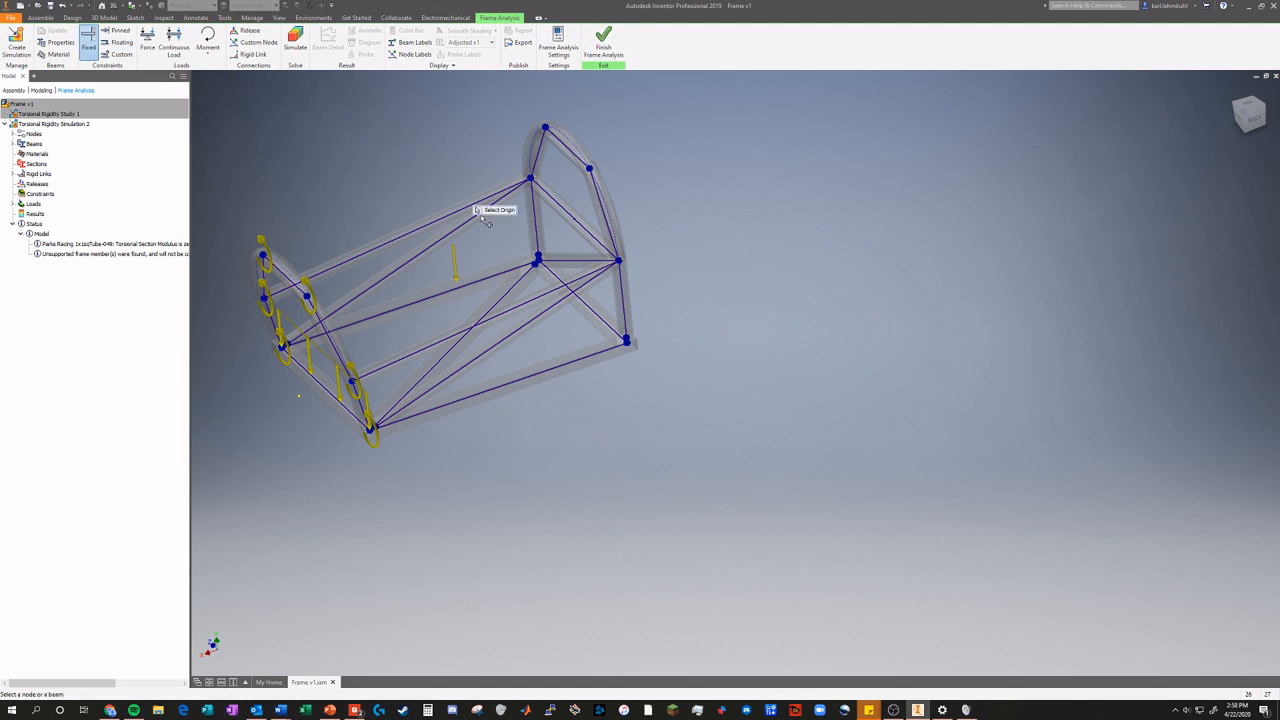
pyautogui.scroll(10, 634, 343)
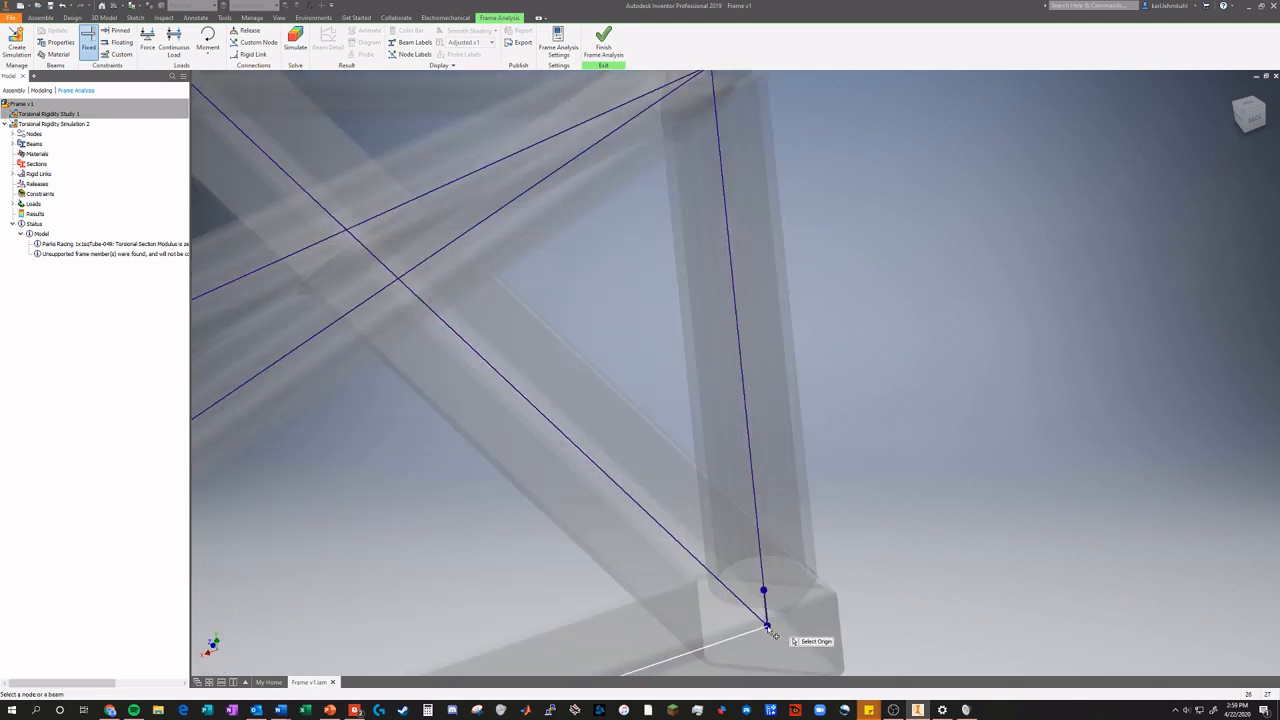
pyautogui.click(767, 627)
pyautogui.click(867, 642)
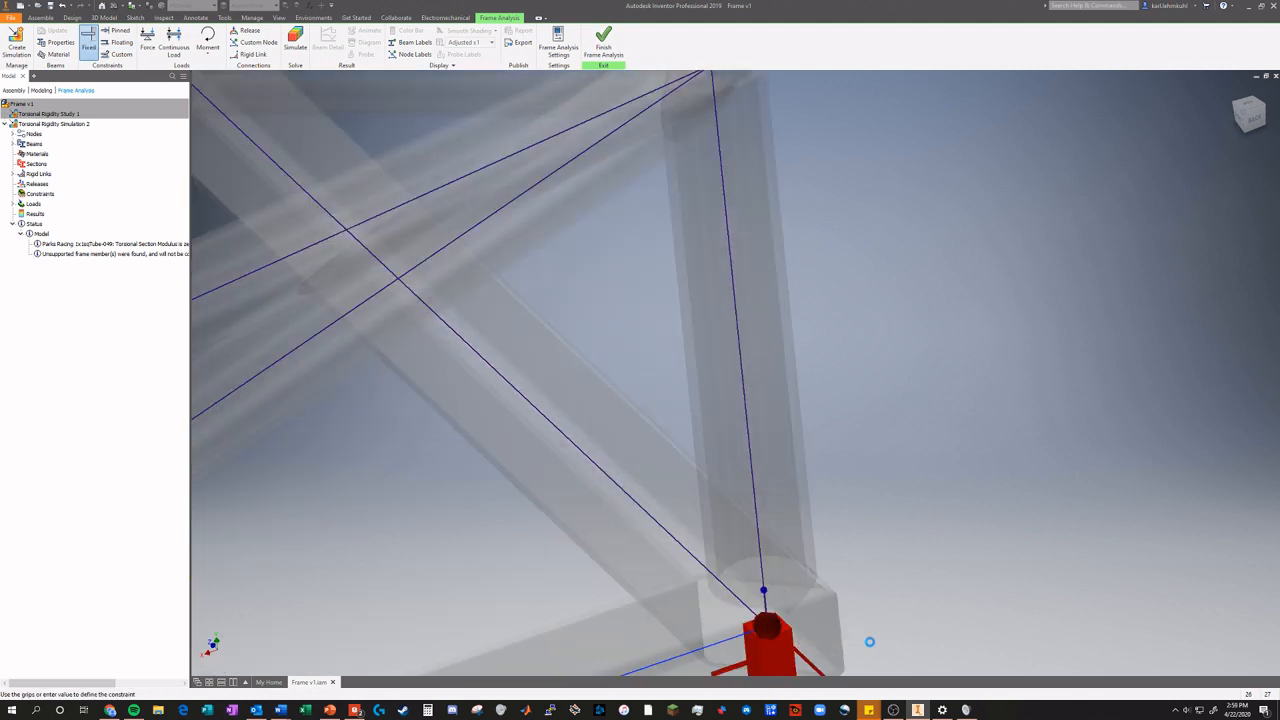
pyautogui.click(88, 42)
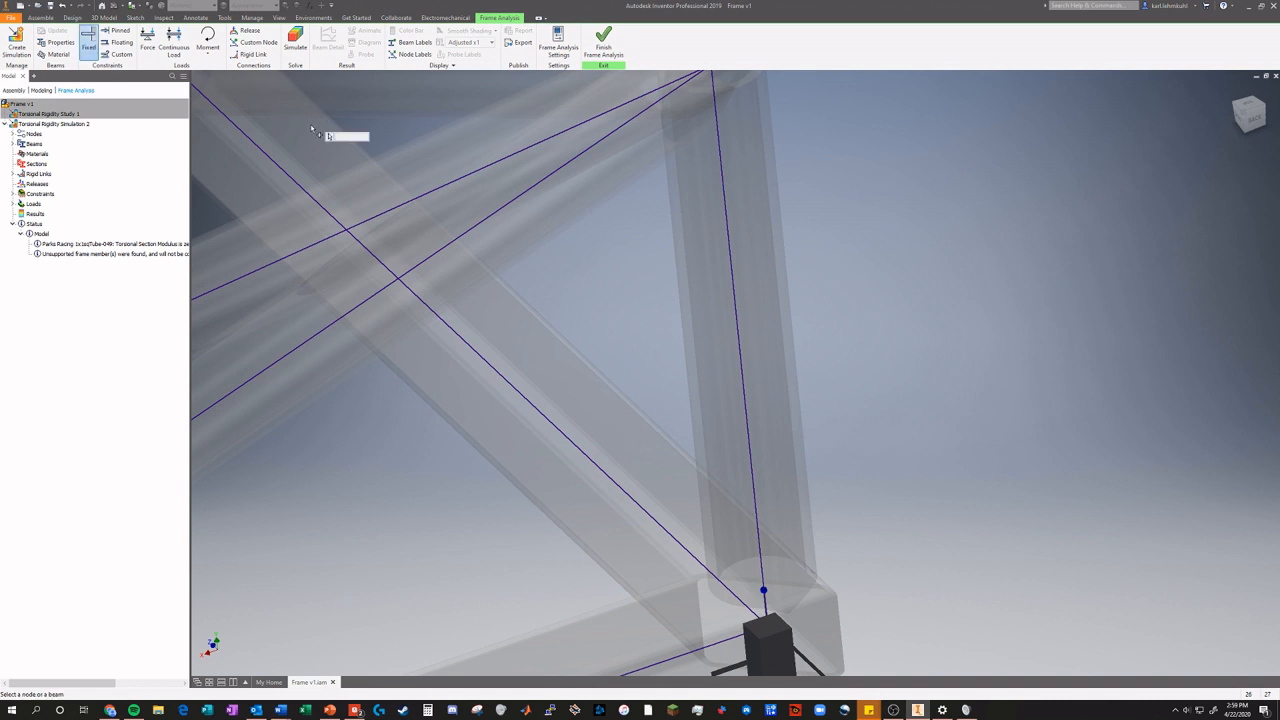
pyautogui.scroll(-5, 288, 116)
pyautogui.scroll(5, 293, 121)
pyautogui.scroll(-5, 293, 121)
pyautogui.scroll(4, 405, 132)
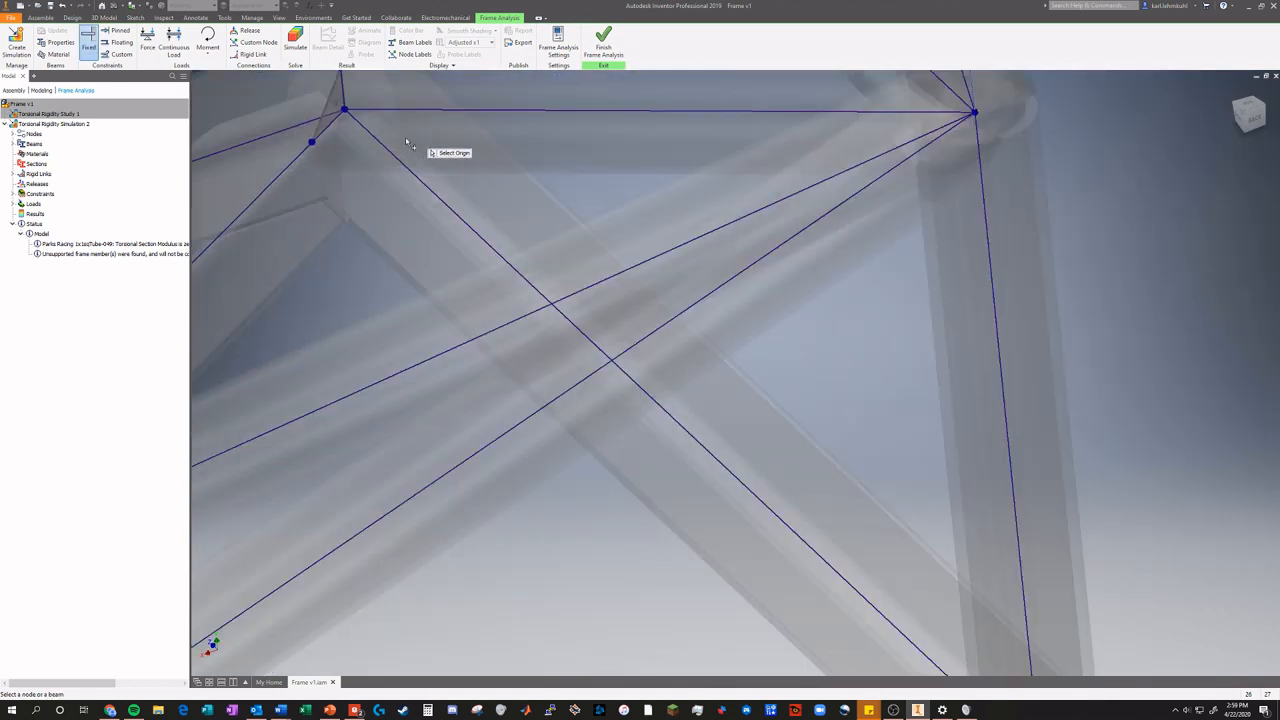
pyautogui.scroll(5, 397, 163)
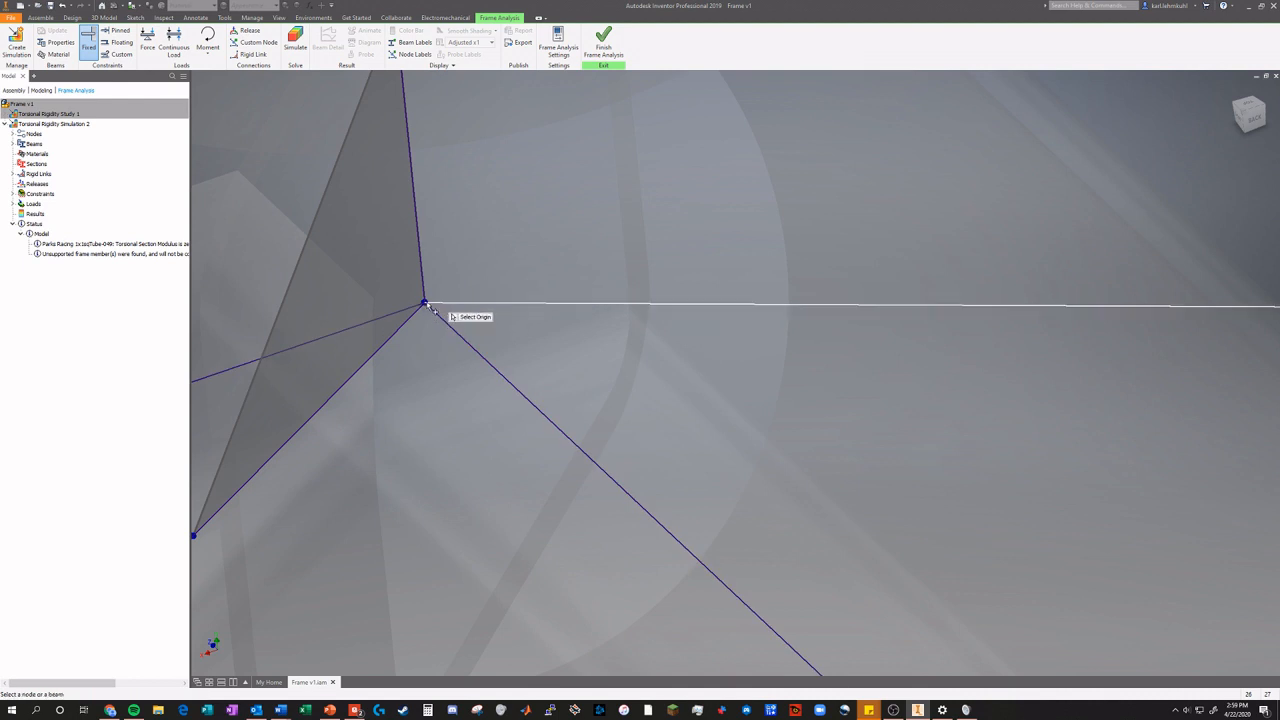
pyautogui.click(424, 303)
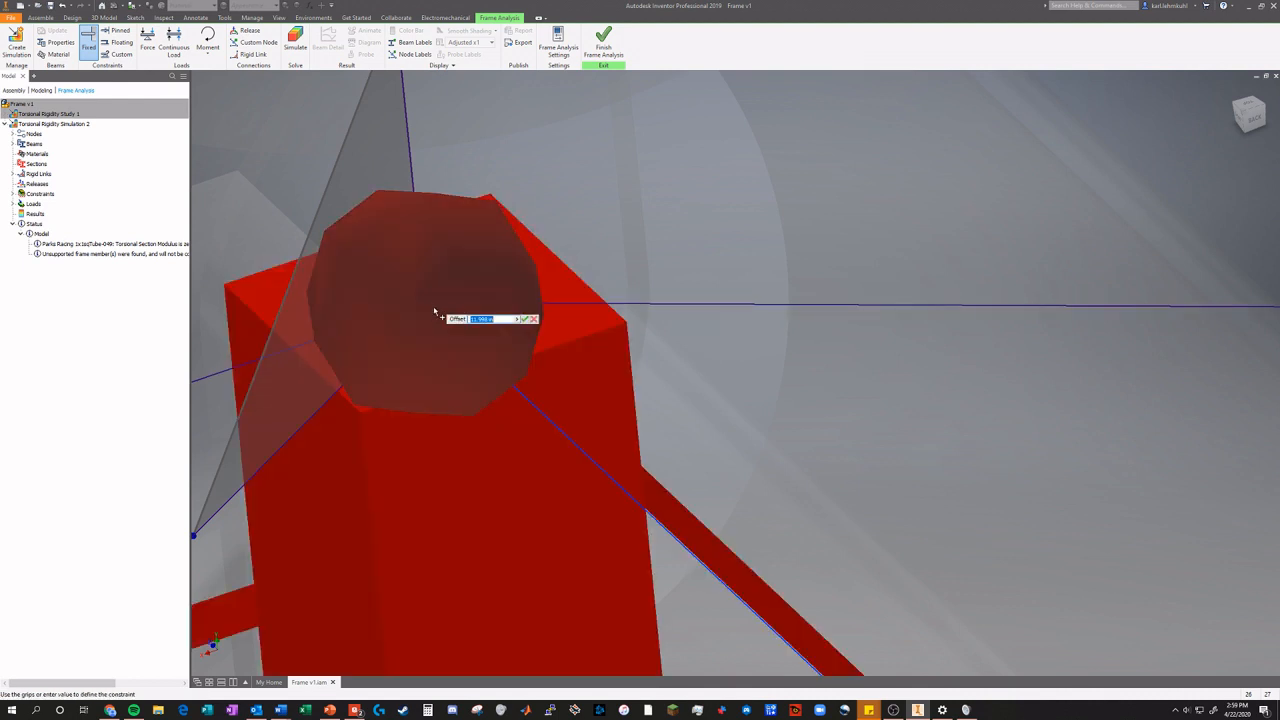
pyautogui.click(523, 323)
# Apply fixed constraints to the two mid-height nodes of the larger hoop, where the upper side tubes join it.
pyautogui.scroll(5, 433, 233)
pyautogui.scroll(5, 433, 233)
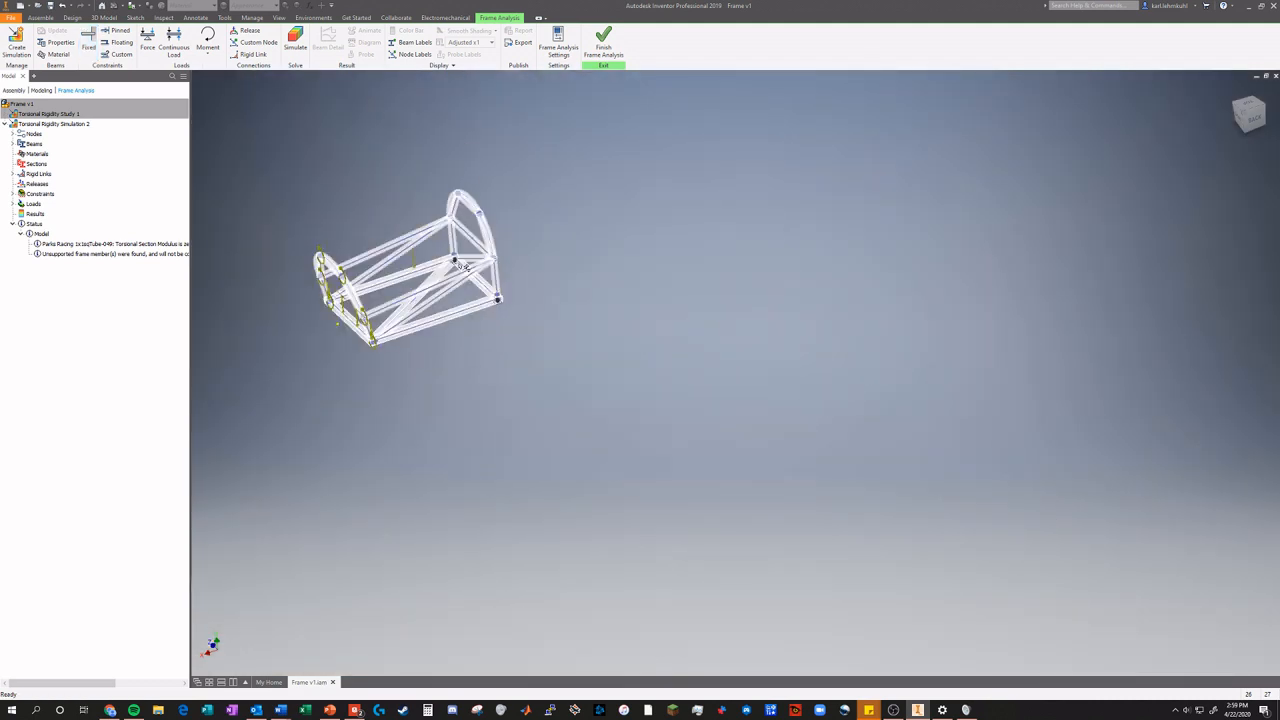
pyautogui.scroll(-6, 433, 233)
pyautogui.click(88, 45)
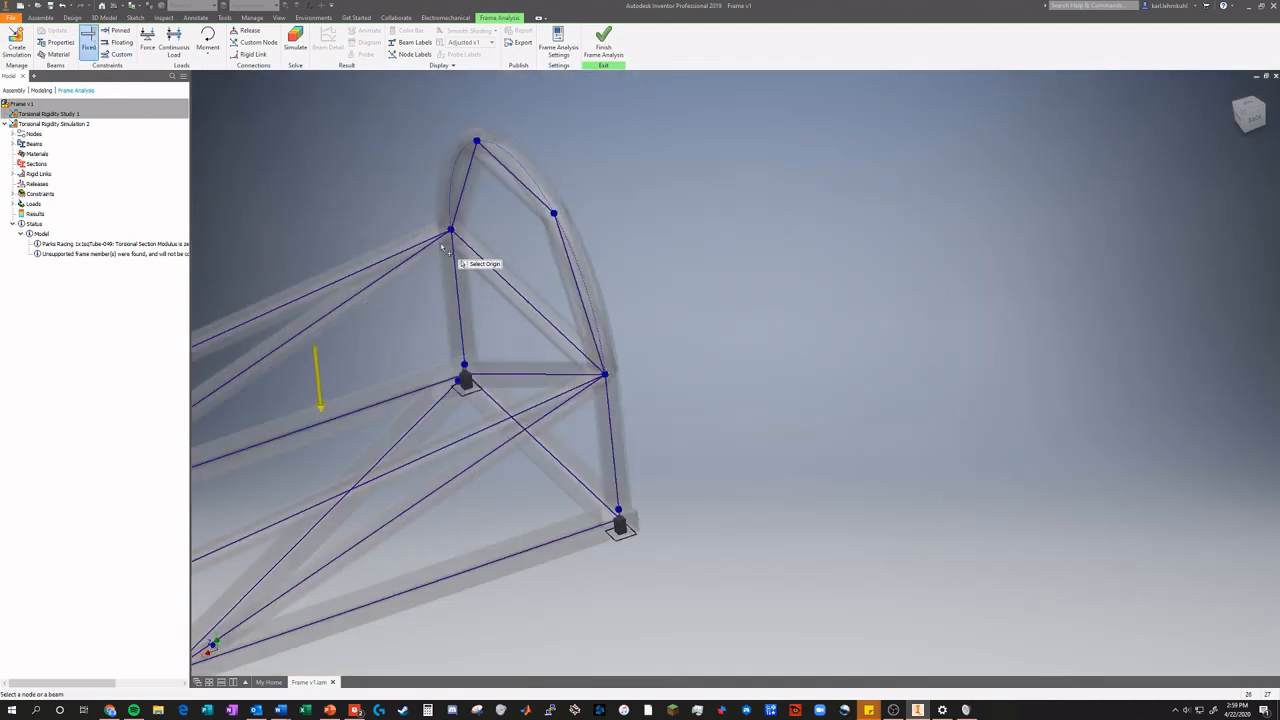
pyautogui.scroll(-5, 457, 263)
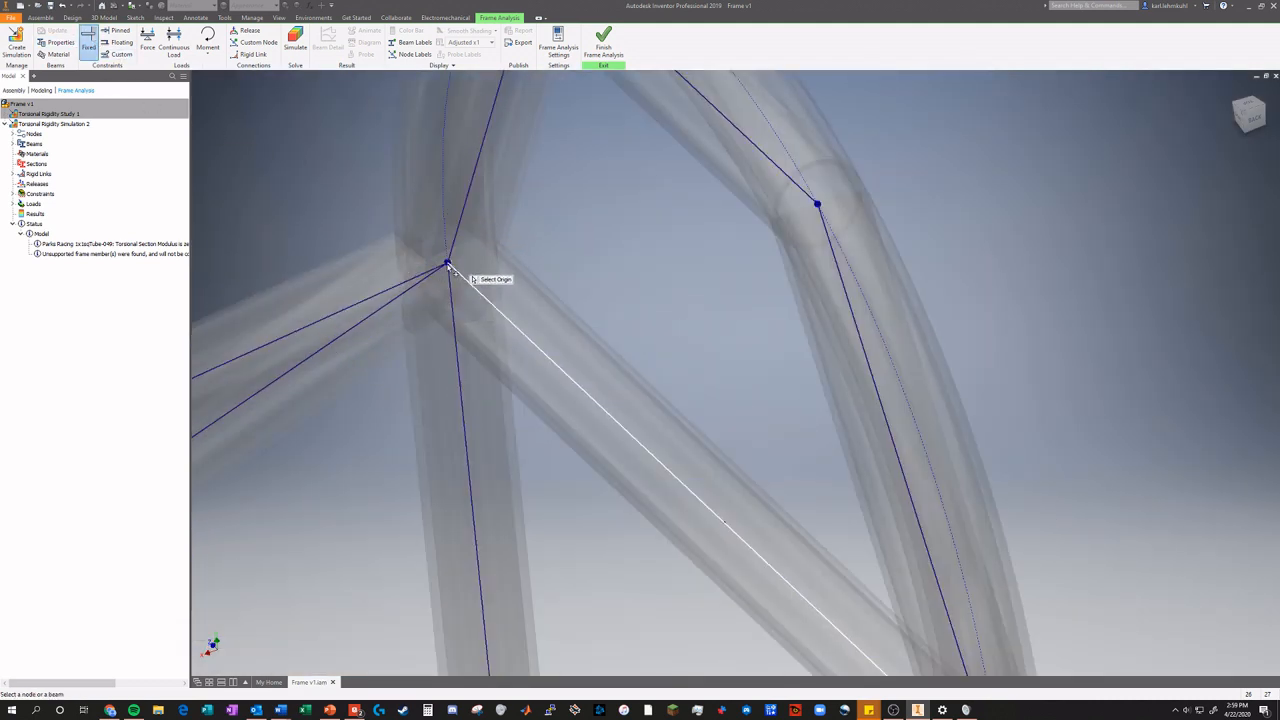
pyautogui.click(448, 266)
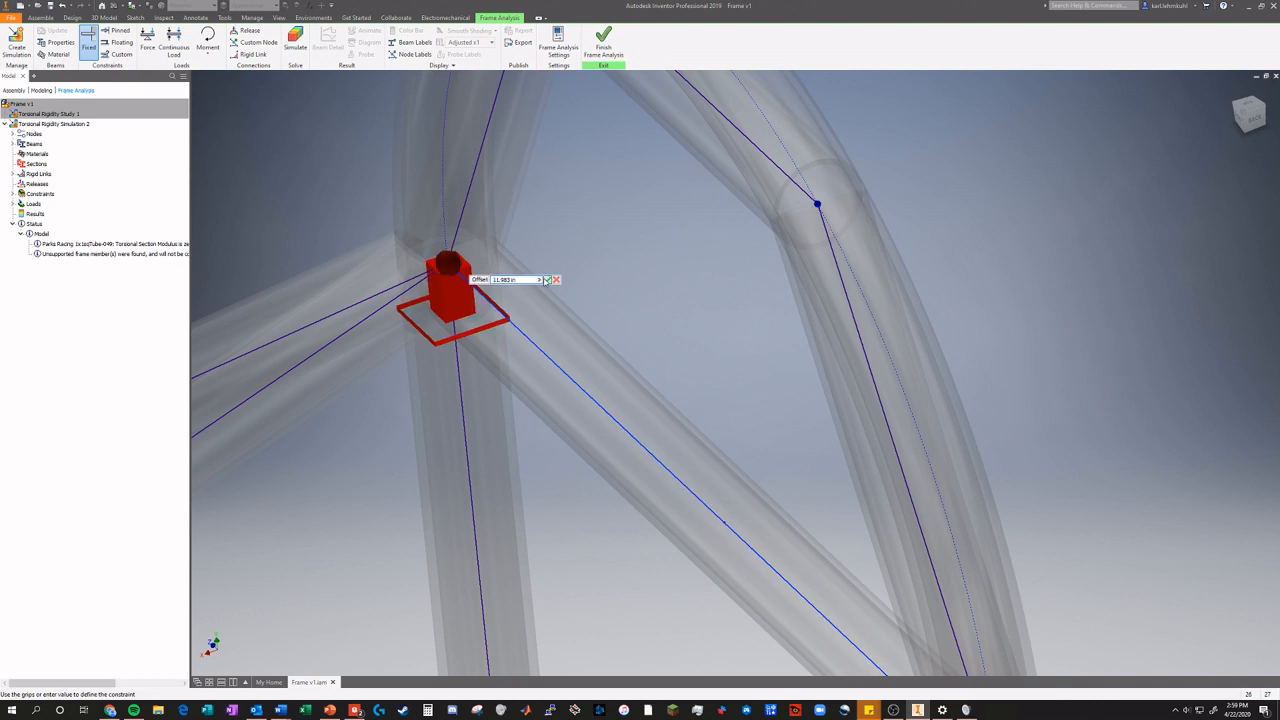
pyautogui.click(548, 280)
pyautogui.click(88, 45)
pyautogui.scroll(5, 326, 200)
pyautogui.scroll(-6, 429, 297)
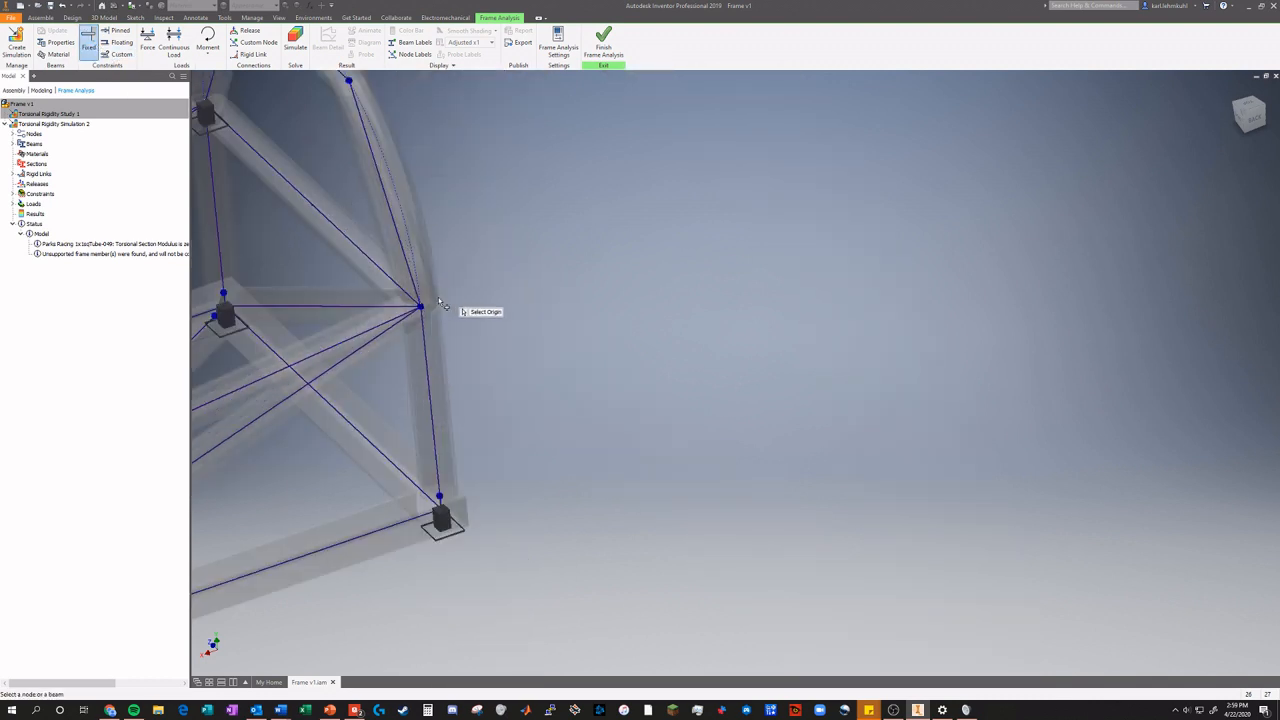
pyautogui.click(424, 296)
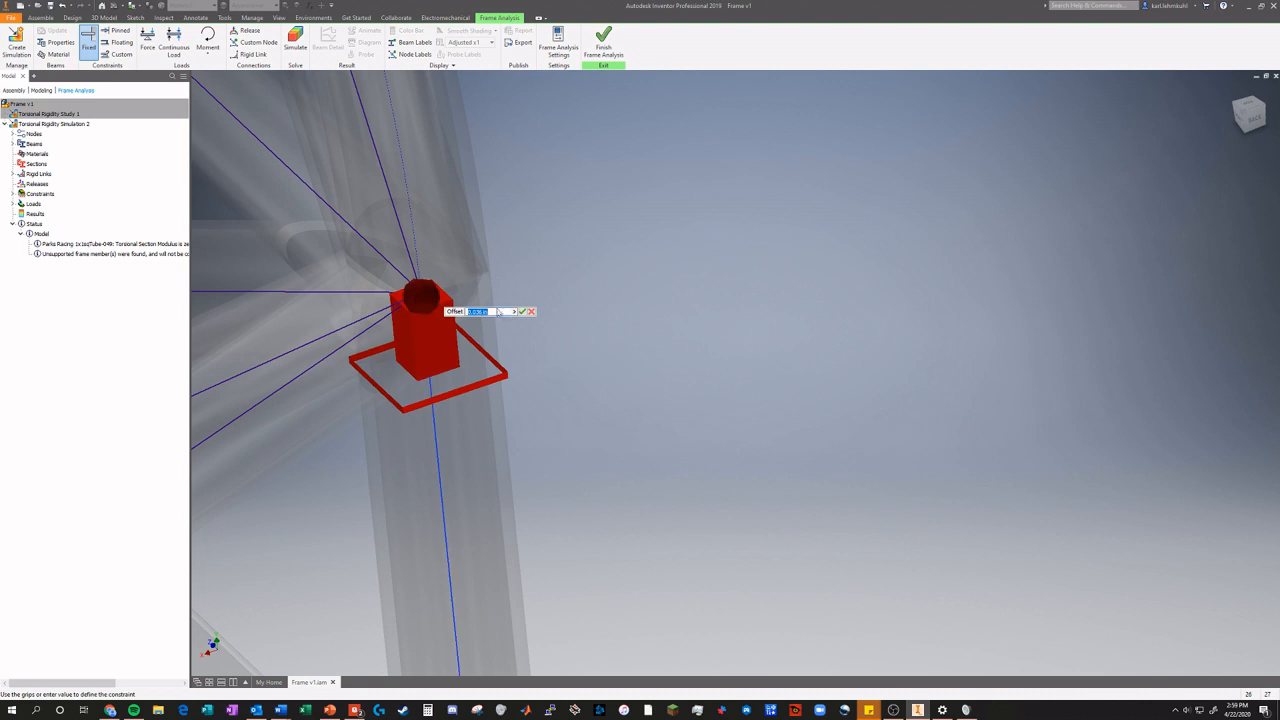
pyautogui.click(521, 314)
# Apply fixed constraints to the two uppermost nodes on the larger hoop's arch.
pyautogui.scroll(6, 515, 305)
pyautogui.scroll(-6, 359, 104)
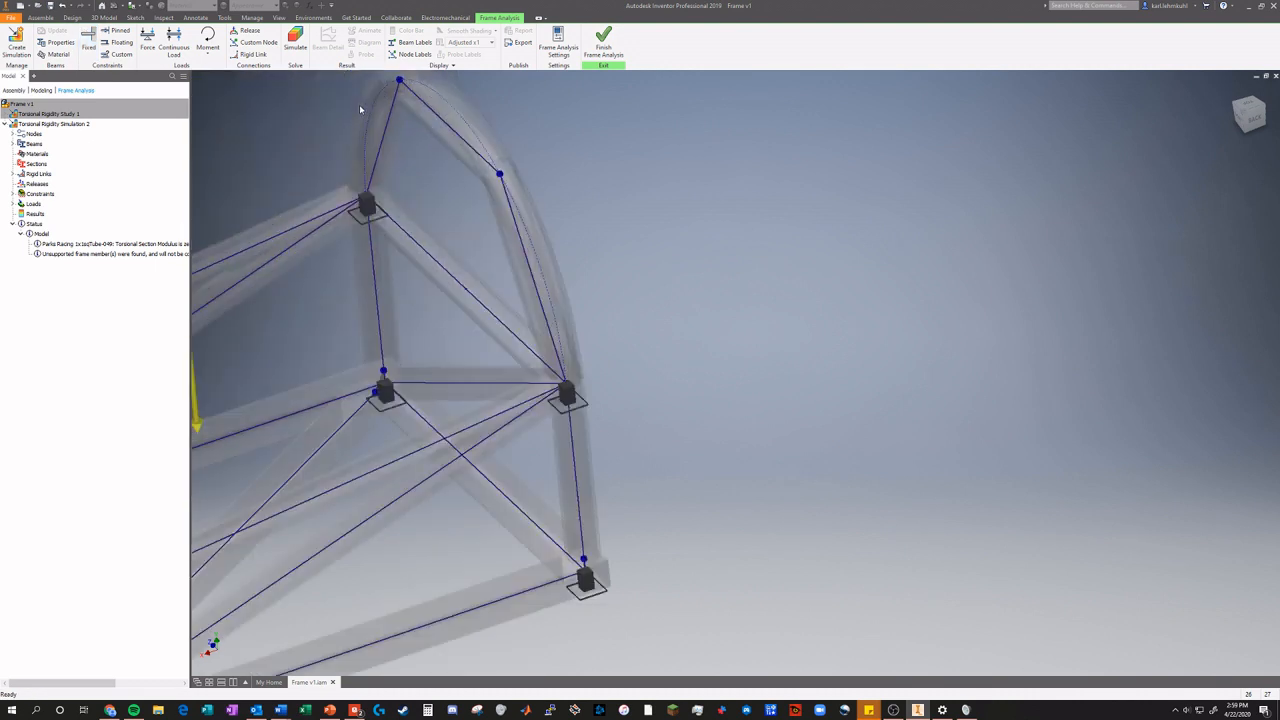
pyautogui.scroll(5, 231, 80)
pyautogui.scroll(-6, 403, 104)
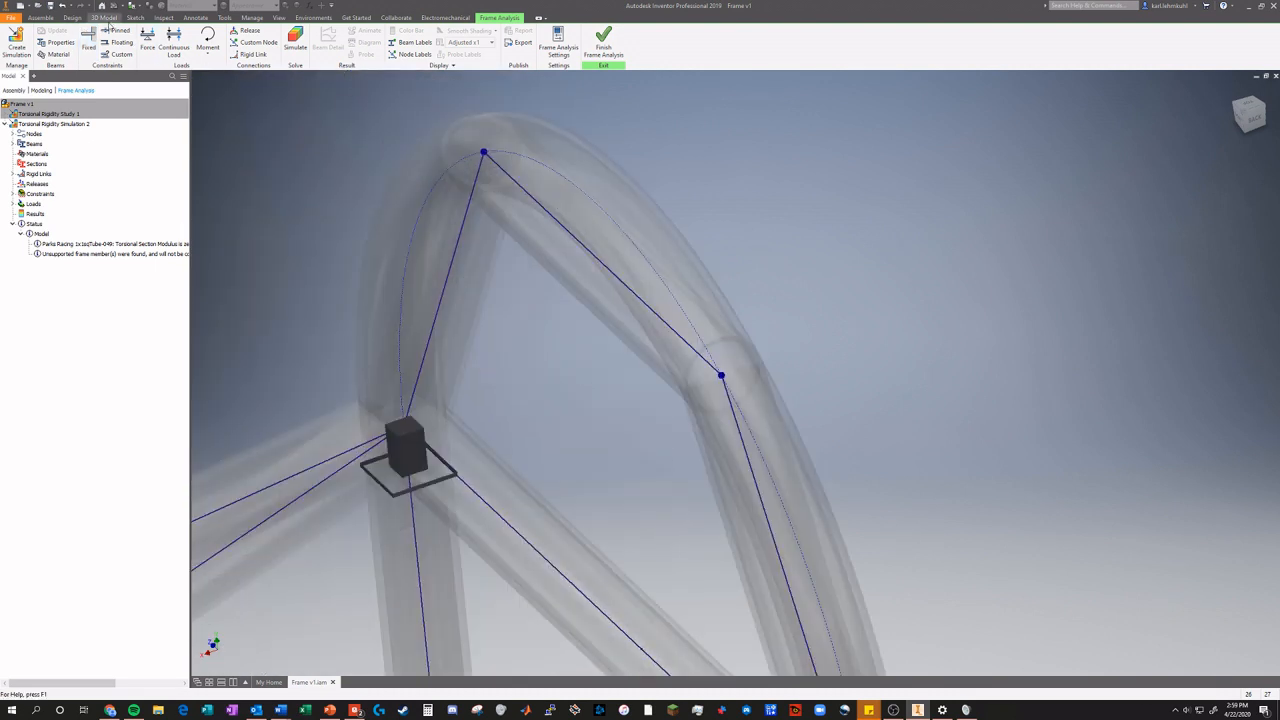
pyautogui.click(88, 42)
pyautogui.click(484, 152)
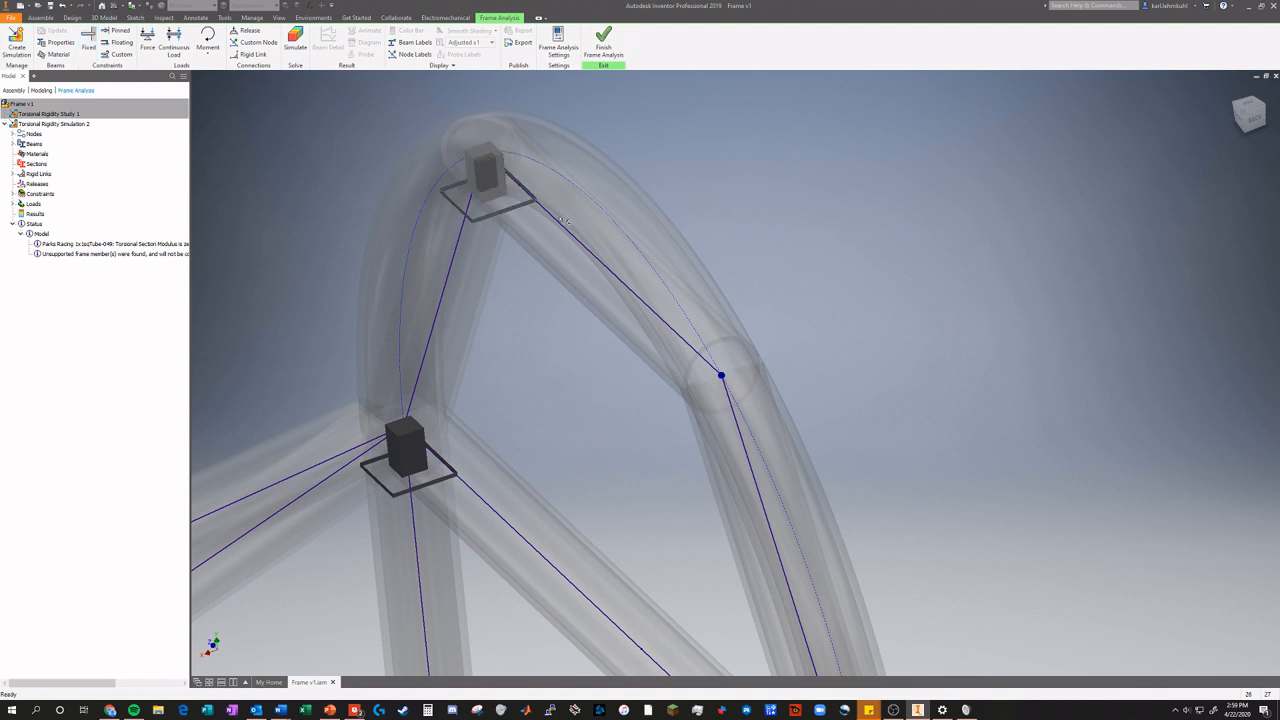
pyautogui.click(90, 44)
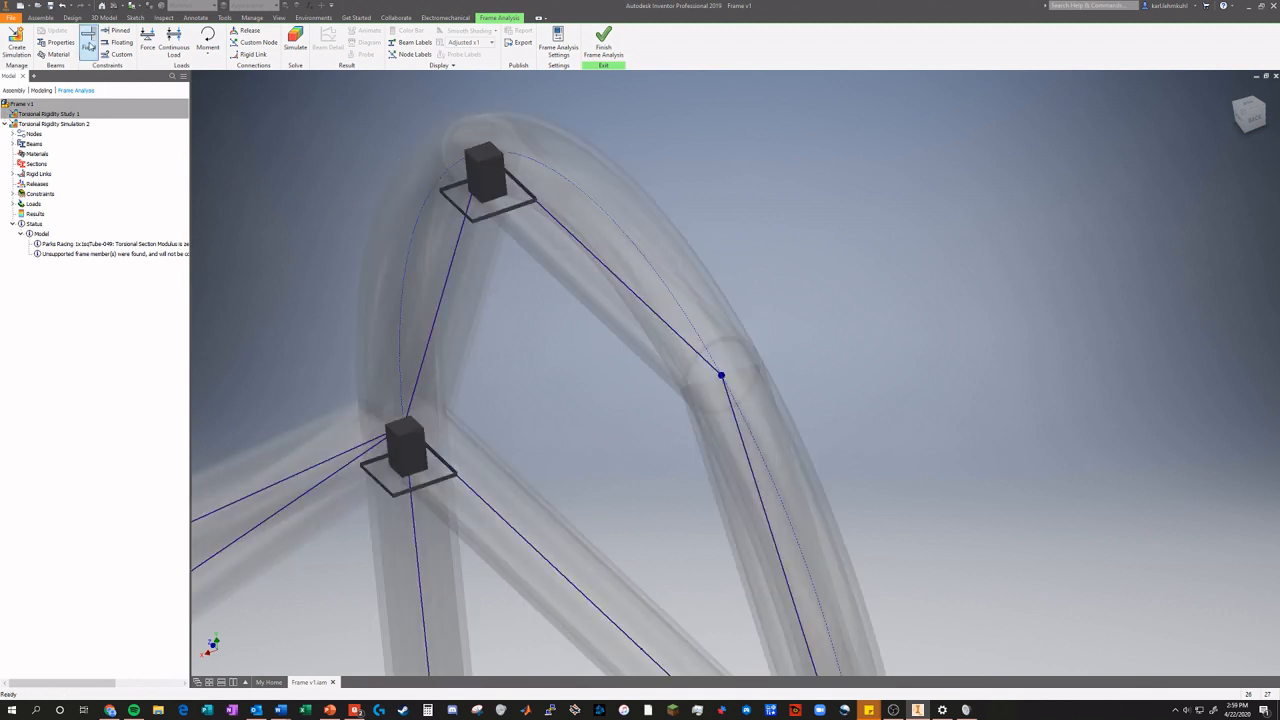
pyautogui.click(721, 377)
pyautogui.click(825, 392)
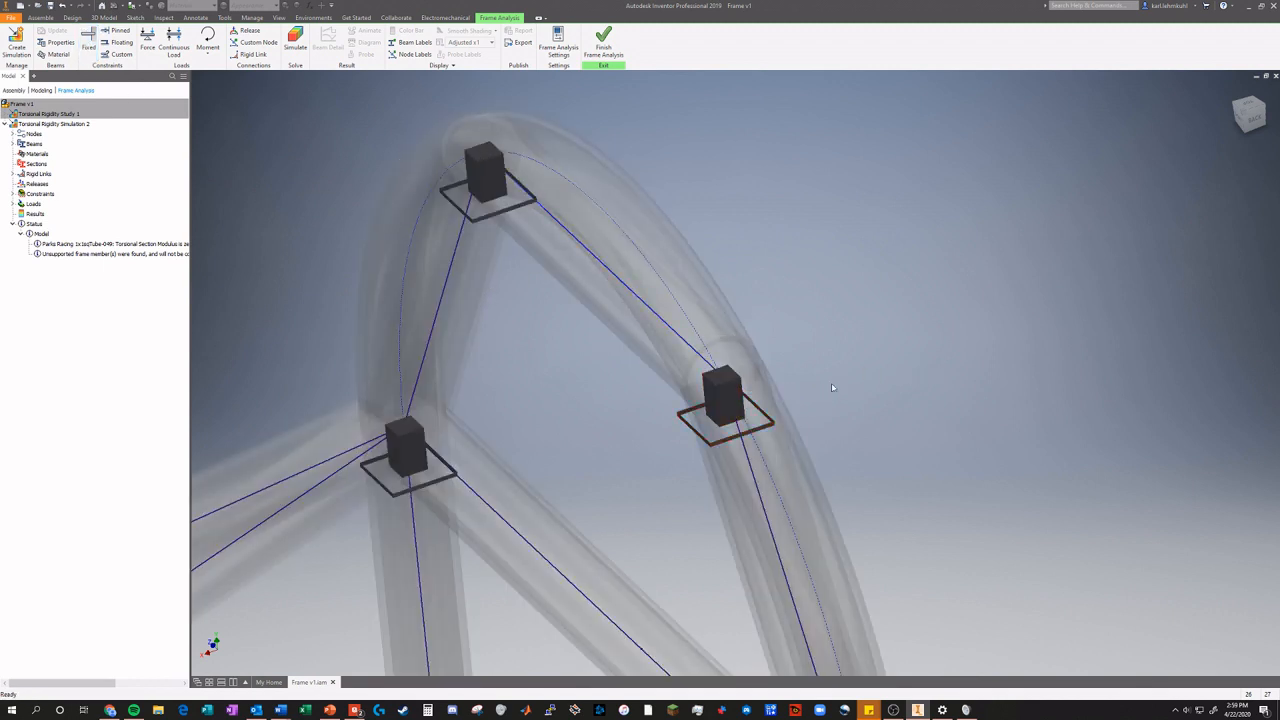
# Run the frame simulation with the new constraints, read the solver's detailed message and dismiss it.
pyautogui.scroll(8, 846, 386)
pyautogui.scroll(-3, 847, 534)
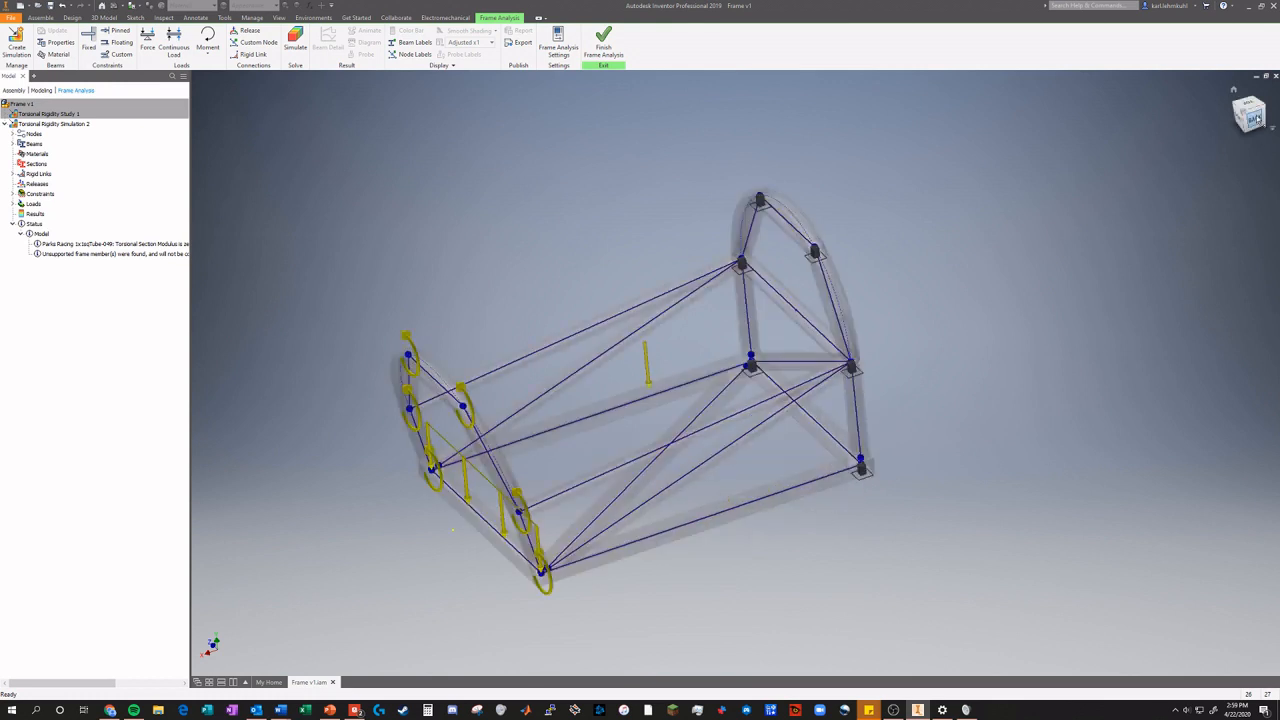
pyautogui.moveTo(1254, 120)
pyautogui.mouseDown()
pyautogui.moveTo(1226, 122)
pyautogui.moveTo(1248, 114)
pyautogui.mouseUp()
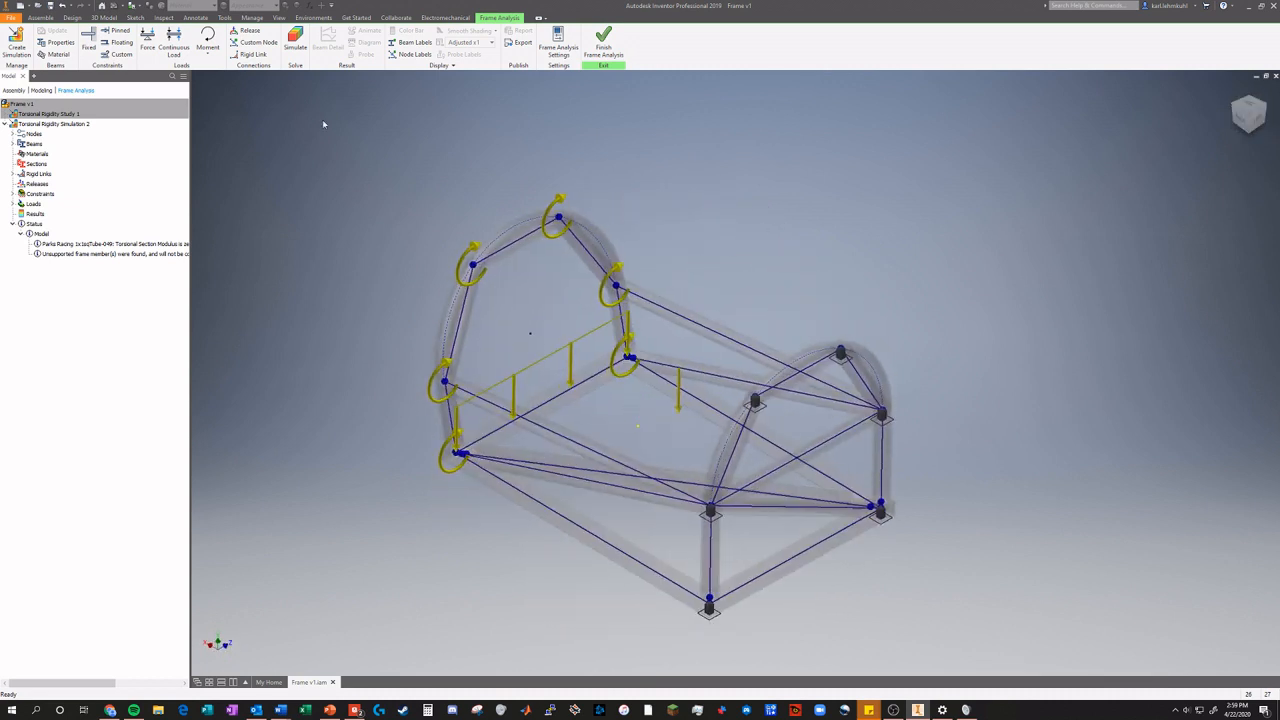
pyautogui.click(295, 45)
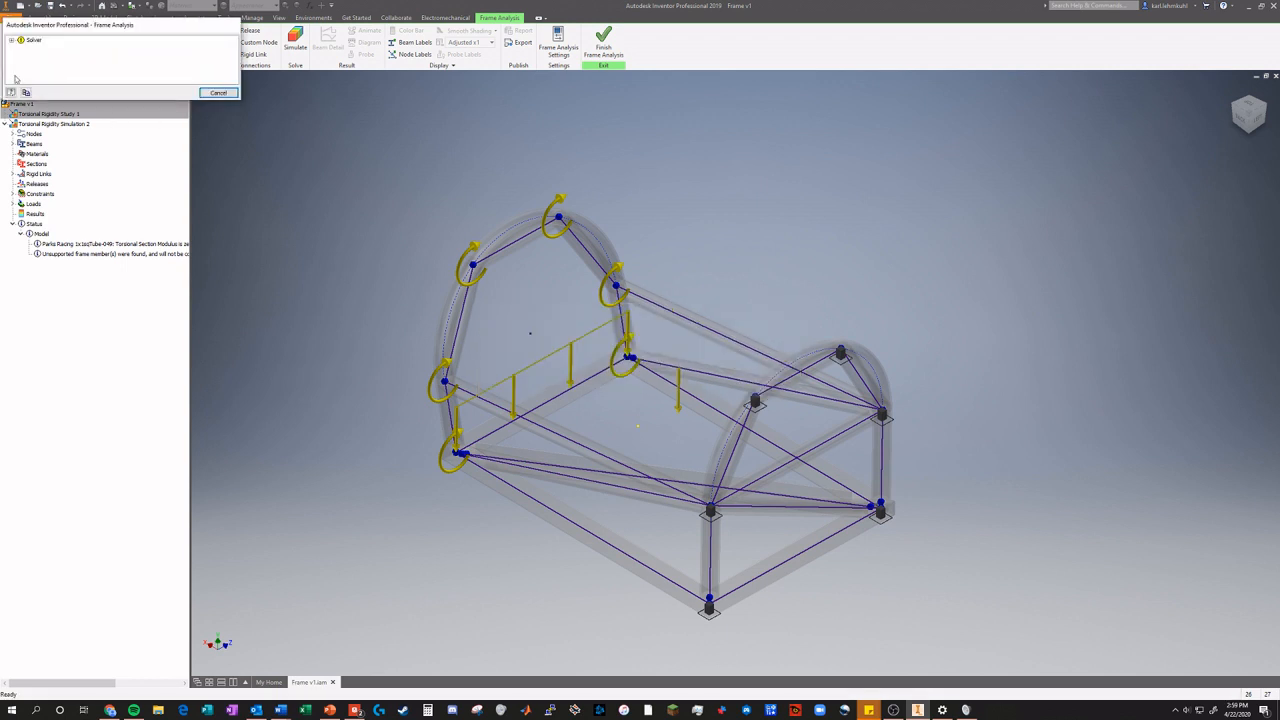
pyautogui.click(20, 47)
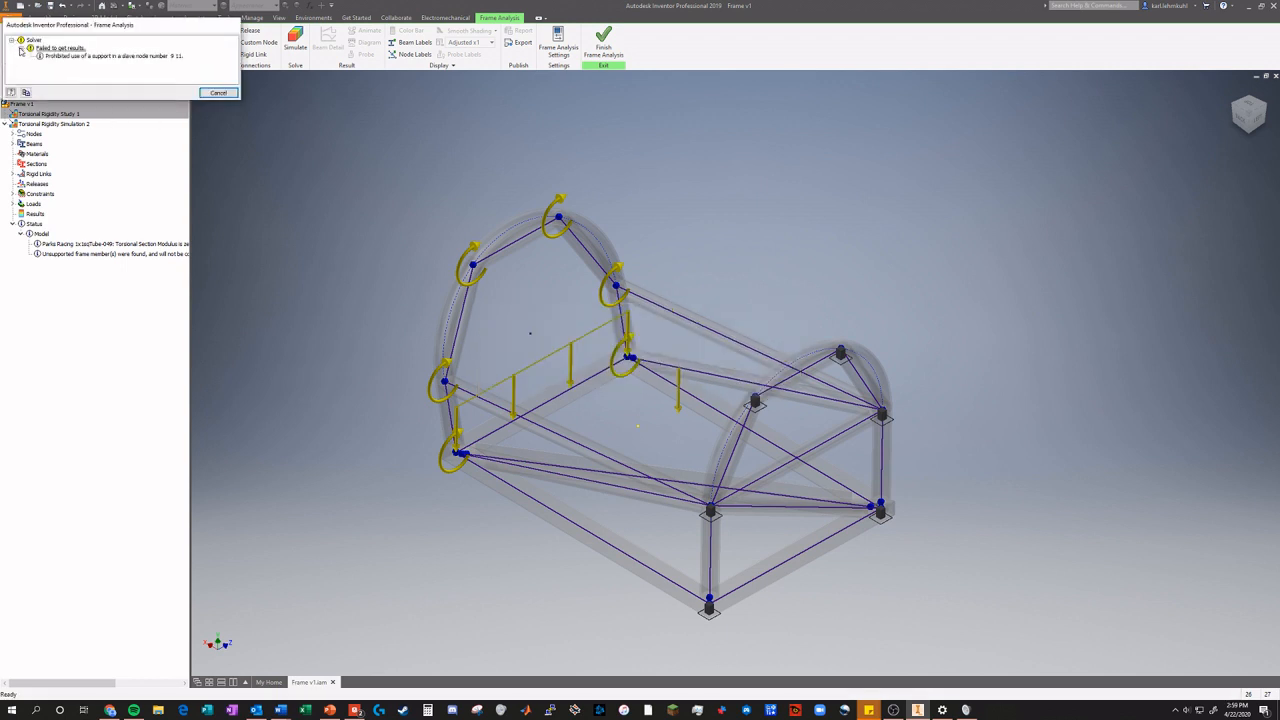
pyautogui.click(217, 92)
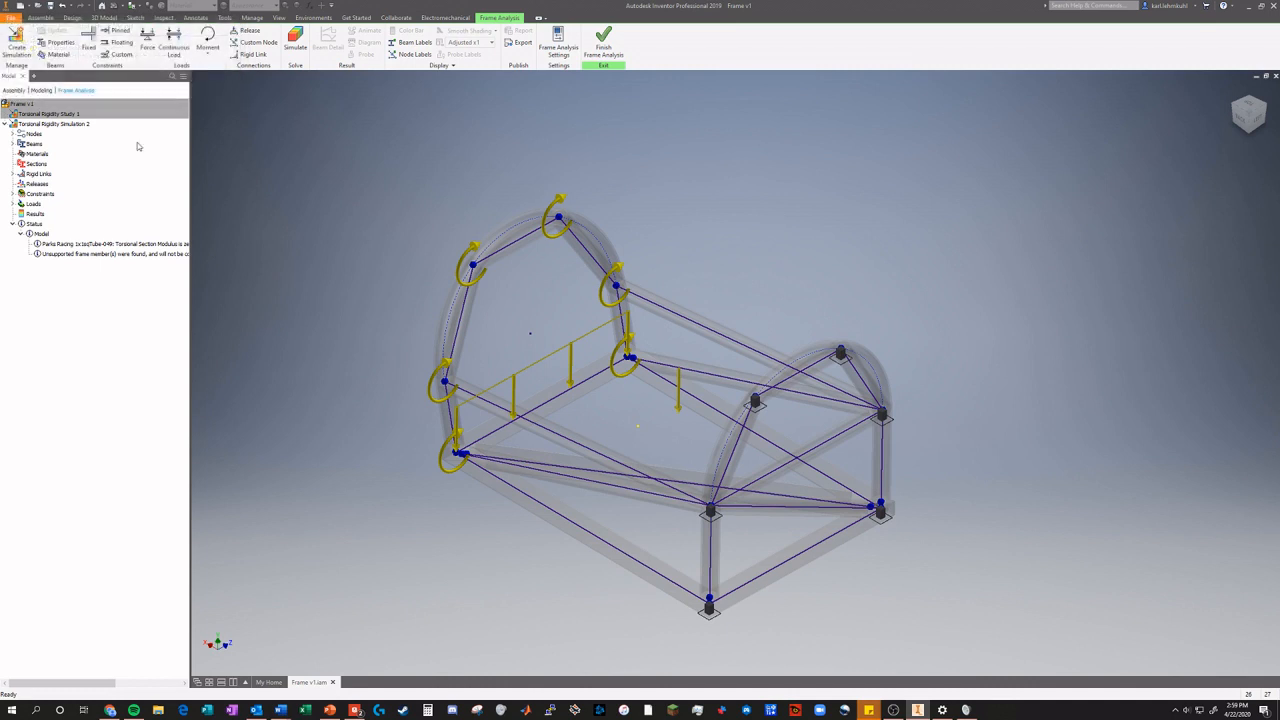
# Locate Node:9 and Node:11 in the simulation's node list and delete the fixed constraints from the larger hoop's two bottom corner nodes.
pyautogui.click(13, 133)
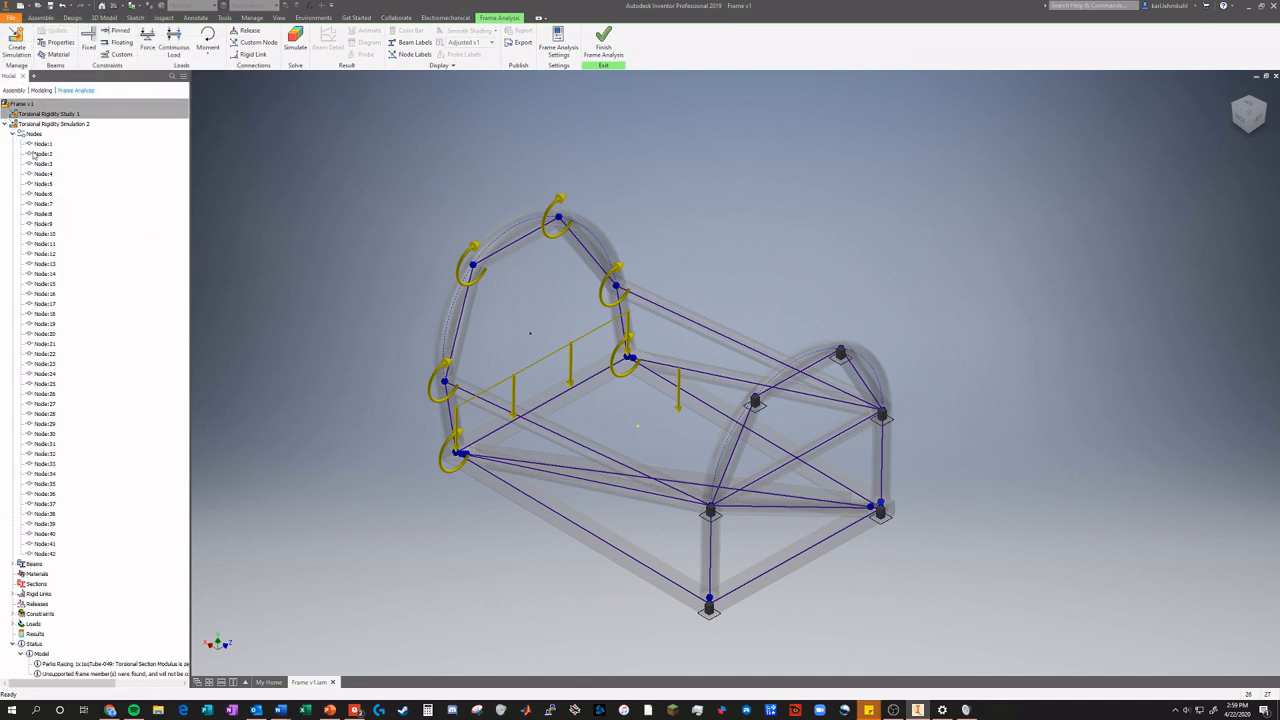
pyautogui.click(45, 224)
pyautogui.click(44, 245)
pyautogui.click(44, 234)
pyautogui.rightClick(44, 224)
pyautogui.click(90, 246)
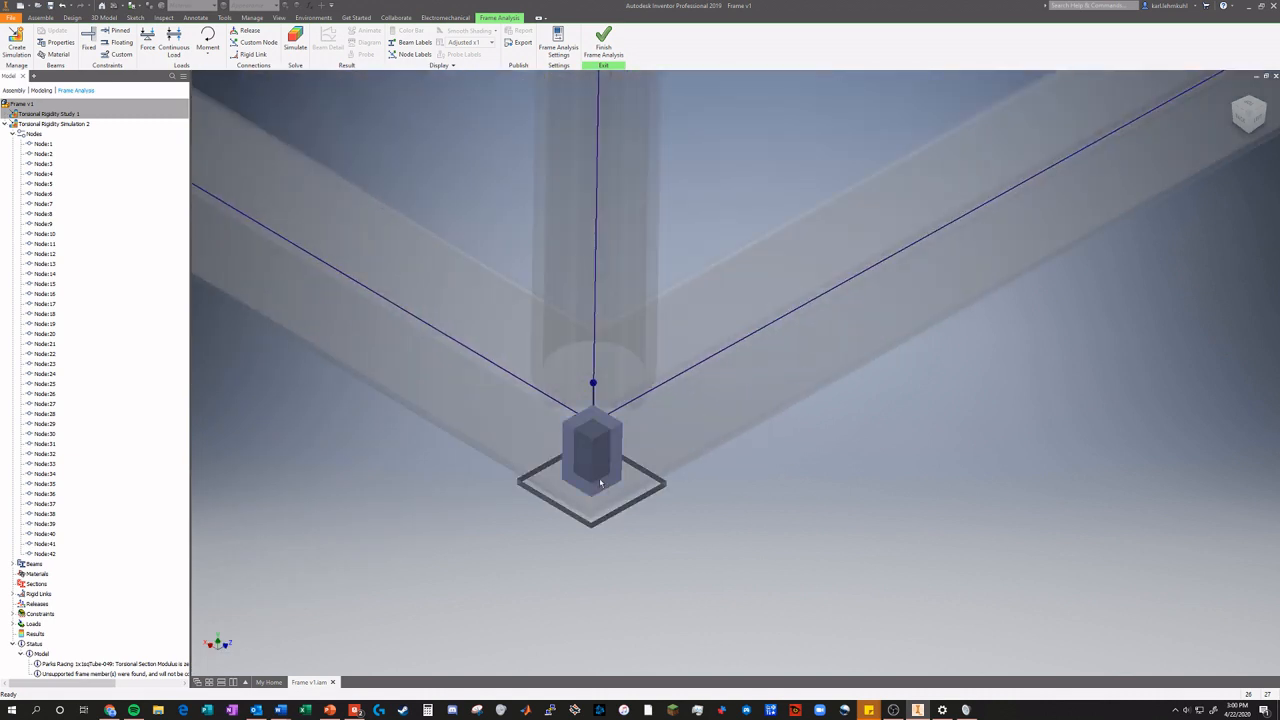
pyautogui.doubleClick(600, 483)
pyautogui.scroll(-6, 715, 358)
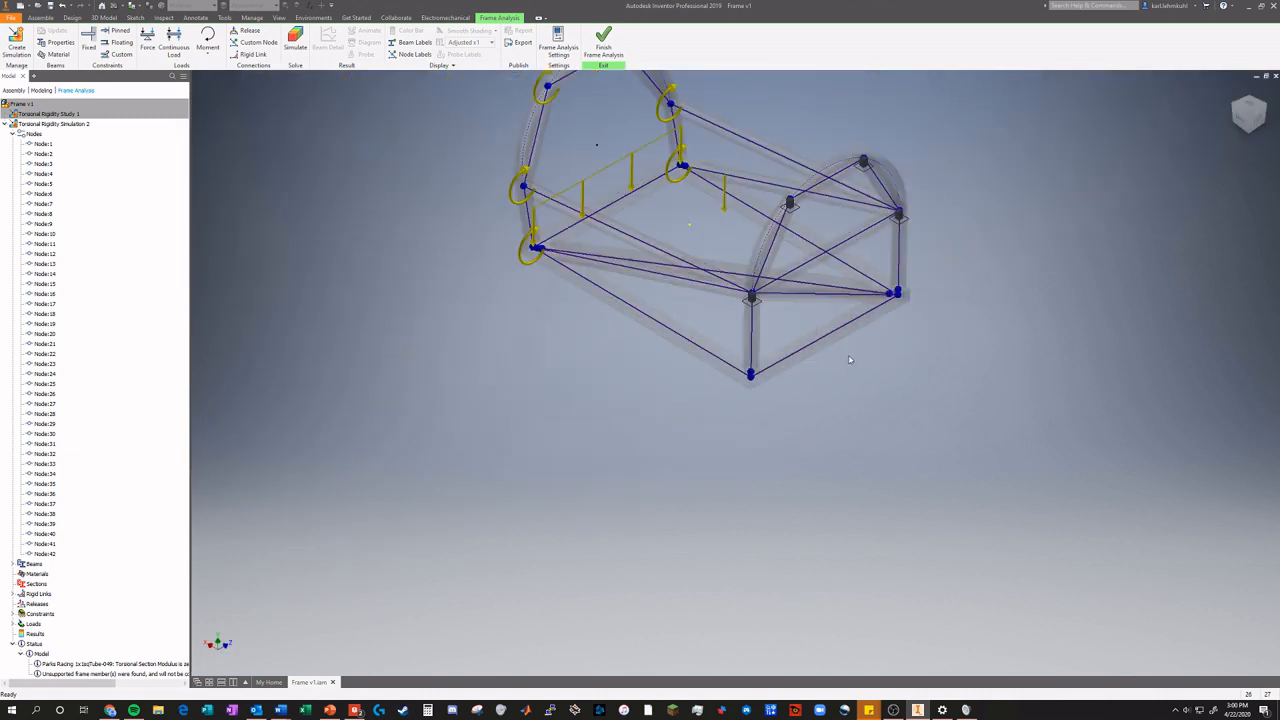
# Place a fixed constraint about midway along the larger hoop's bottom cross tube.
pyautogui.scroll(3, 848, 367)
pyautogui.click(88, 45)
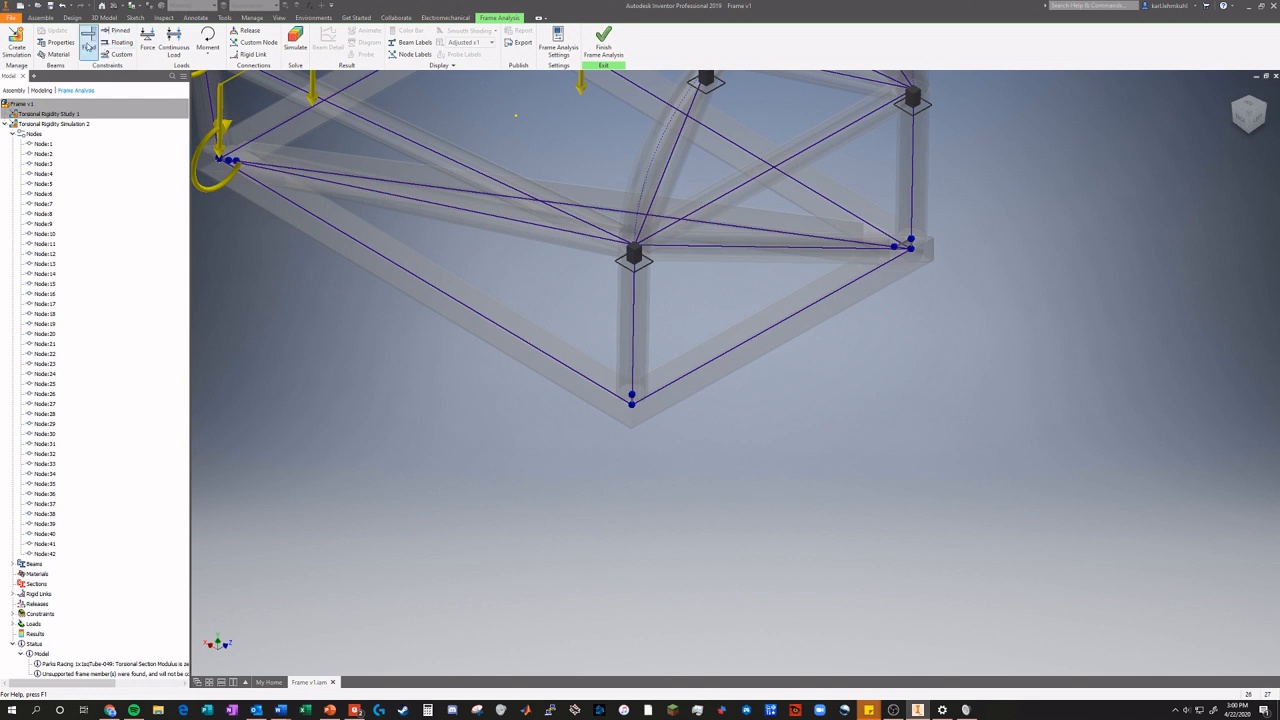
pyautogui.click(787, 325)
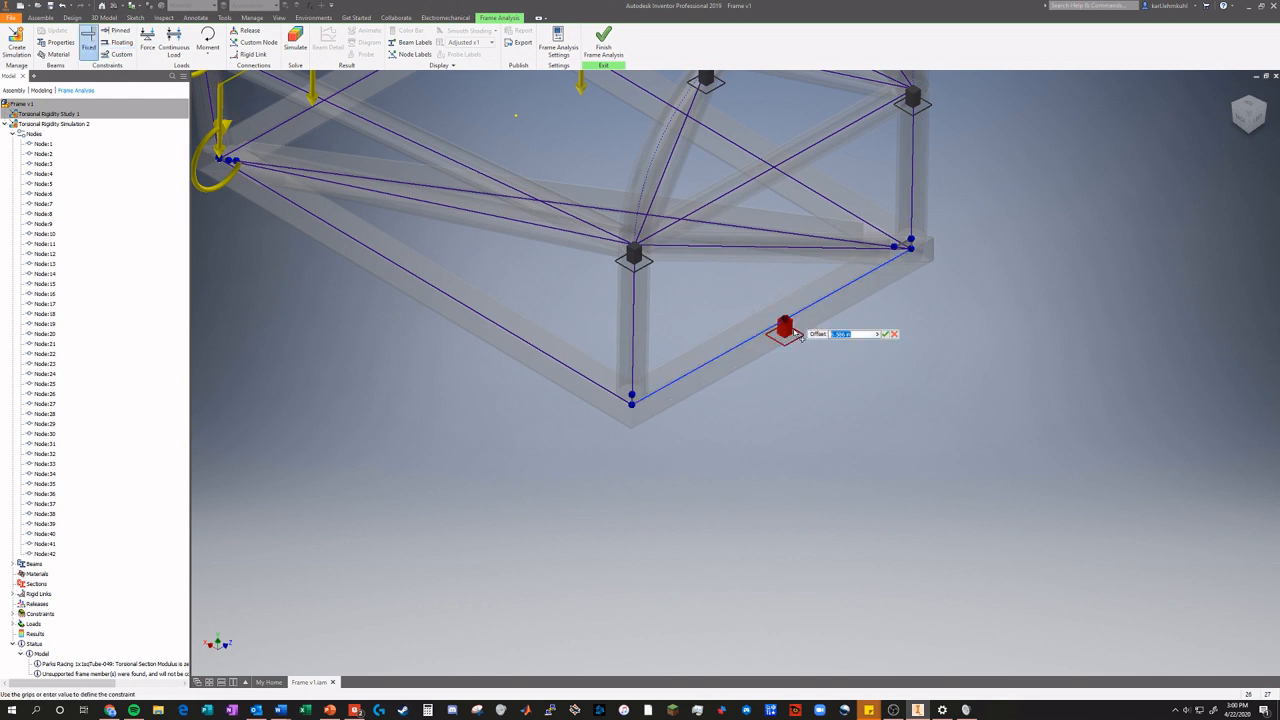
pyautogui.click(893, 335)
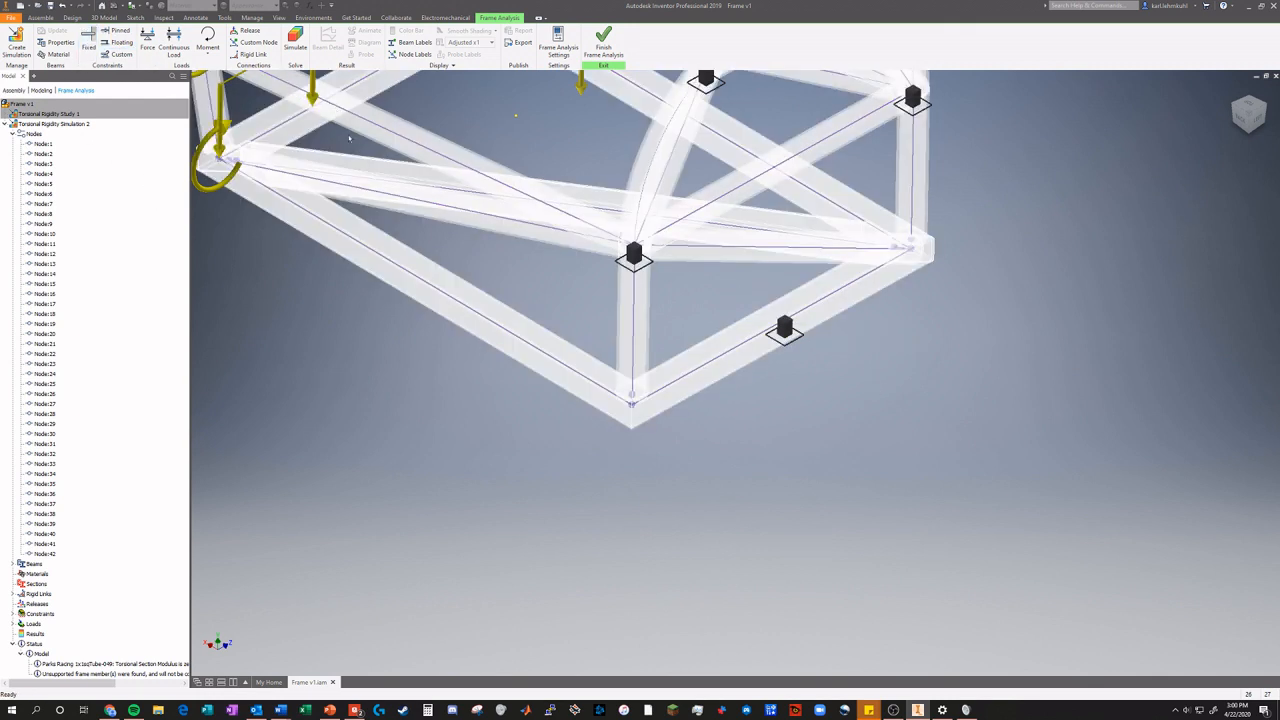
pyautogui.scroll(-6, 700, 320)
pyautogui.scroll(3, 704, 316)
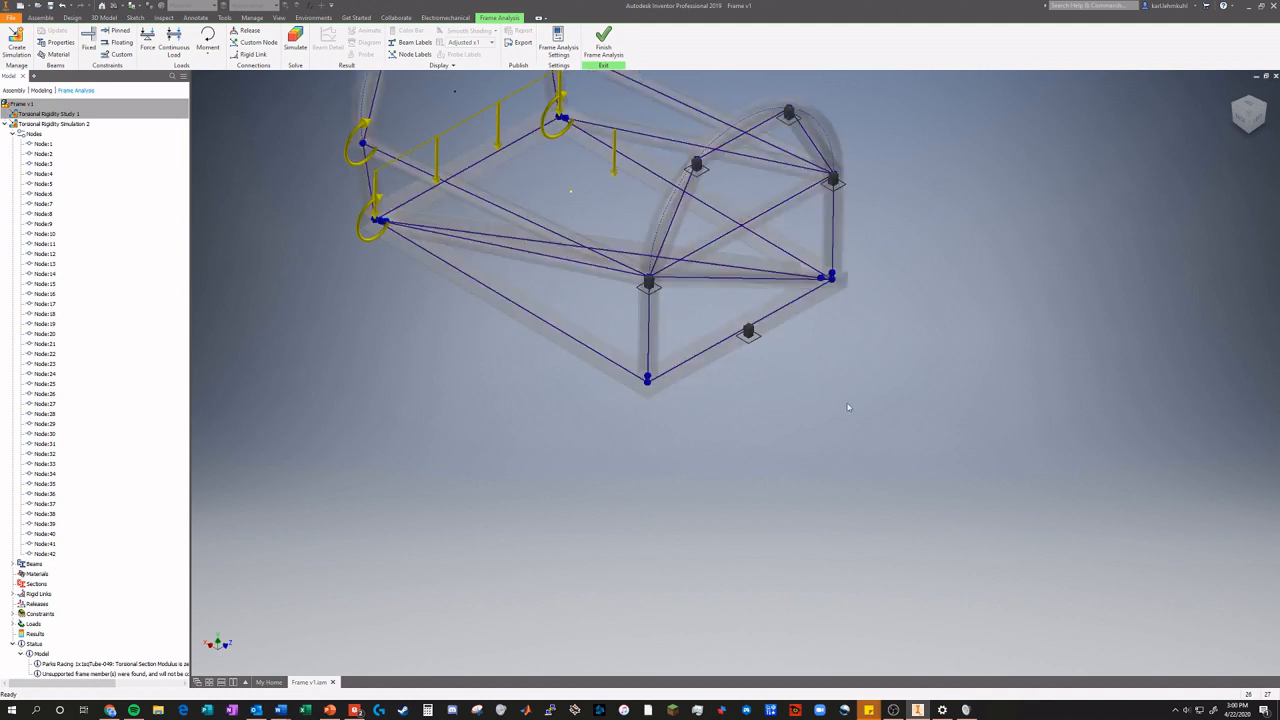
# Run the frame simulation, examine the displacement results from the smaller hoop's side, and collapse the node list.
pyautogui.click(295, 40)
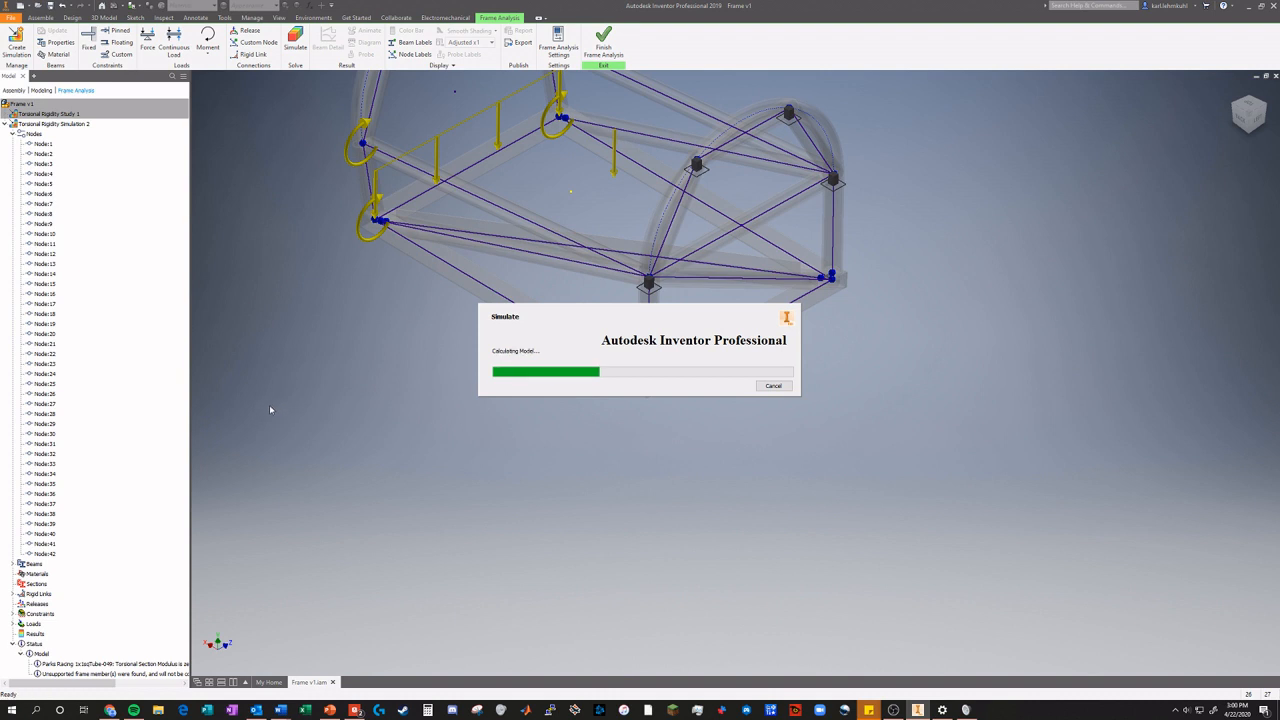
pyautogui.scroll(5, 483, 398)
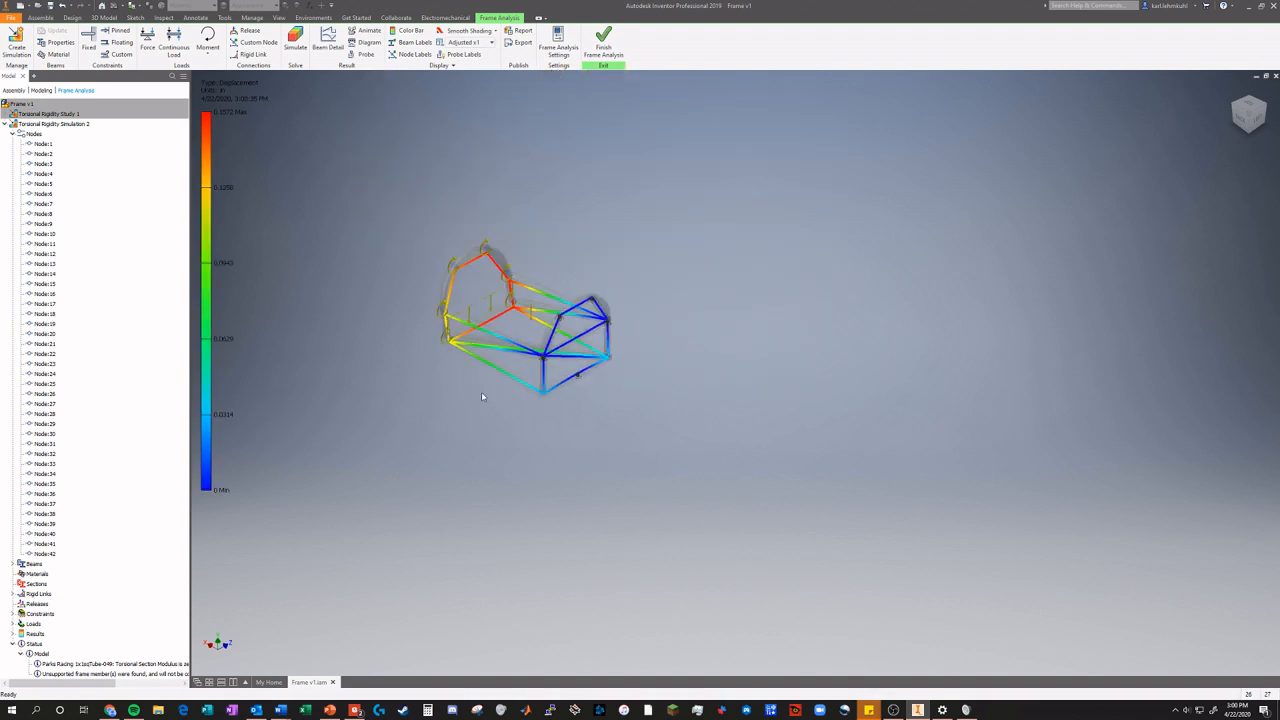
pyautogui.scroll(-3, 463, 363)
pyautogui.moveTo(1247, 114)
pyautogui.mouseDown()
pyautogui.moveTo(1279, 101)
pyautogui.moveTo(1271, 116)
pyautogui.moveTo(1258, 104)
pyautogui.moveTo(1249, 114)
pyautogui.mouseUp()
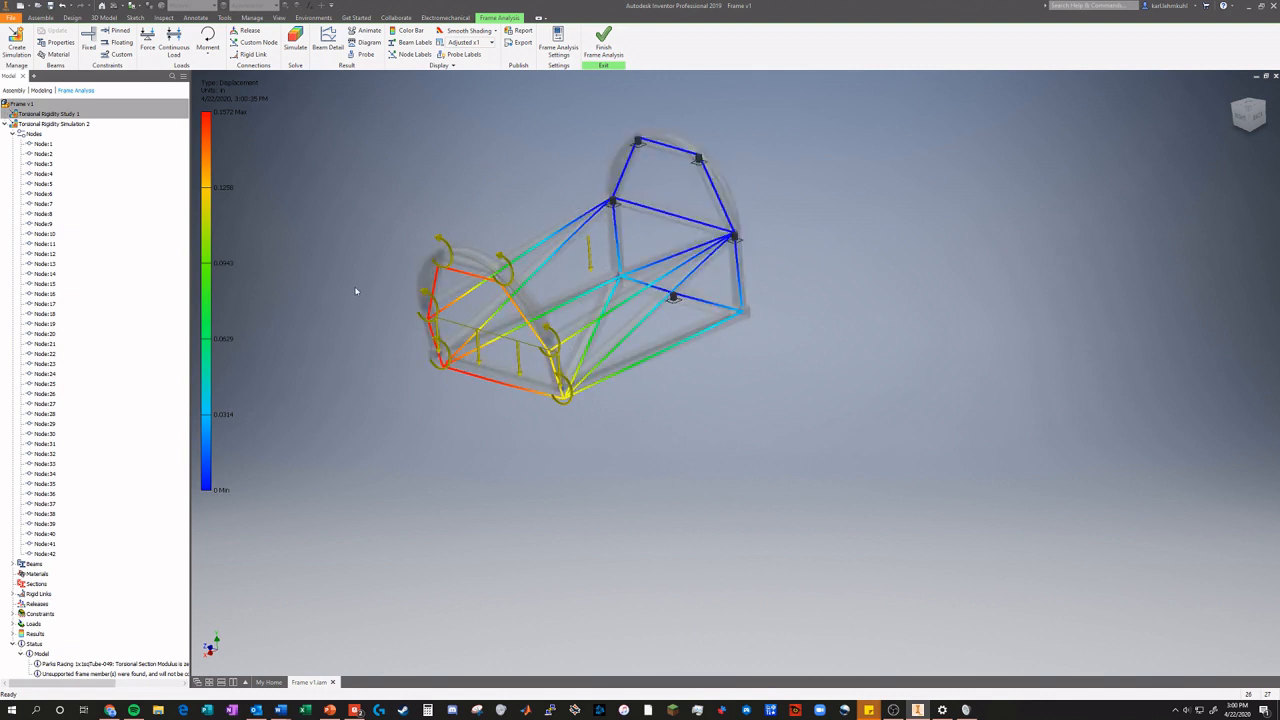
pyautogui.scroll(-5, 334, 278)
pyautogui.scroll(5, 334, 278)
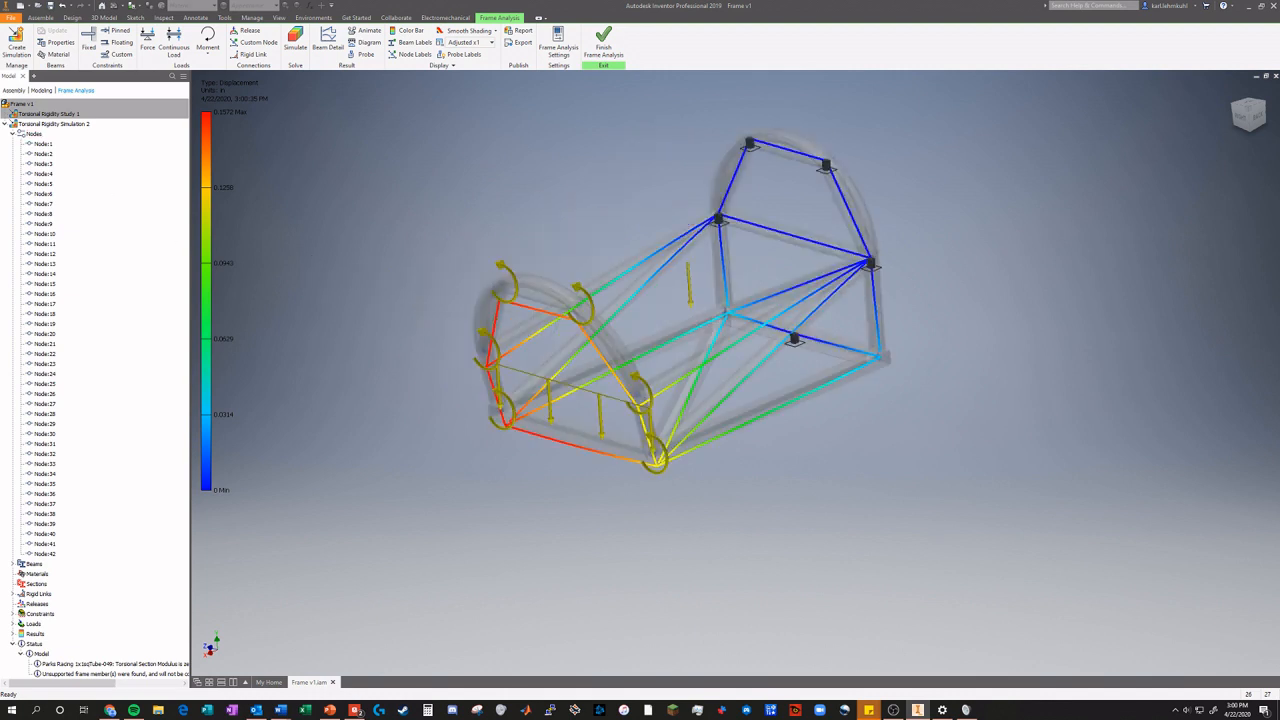
pyautogui.click(14, 136)
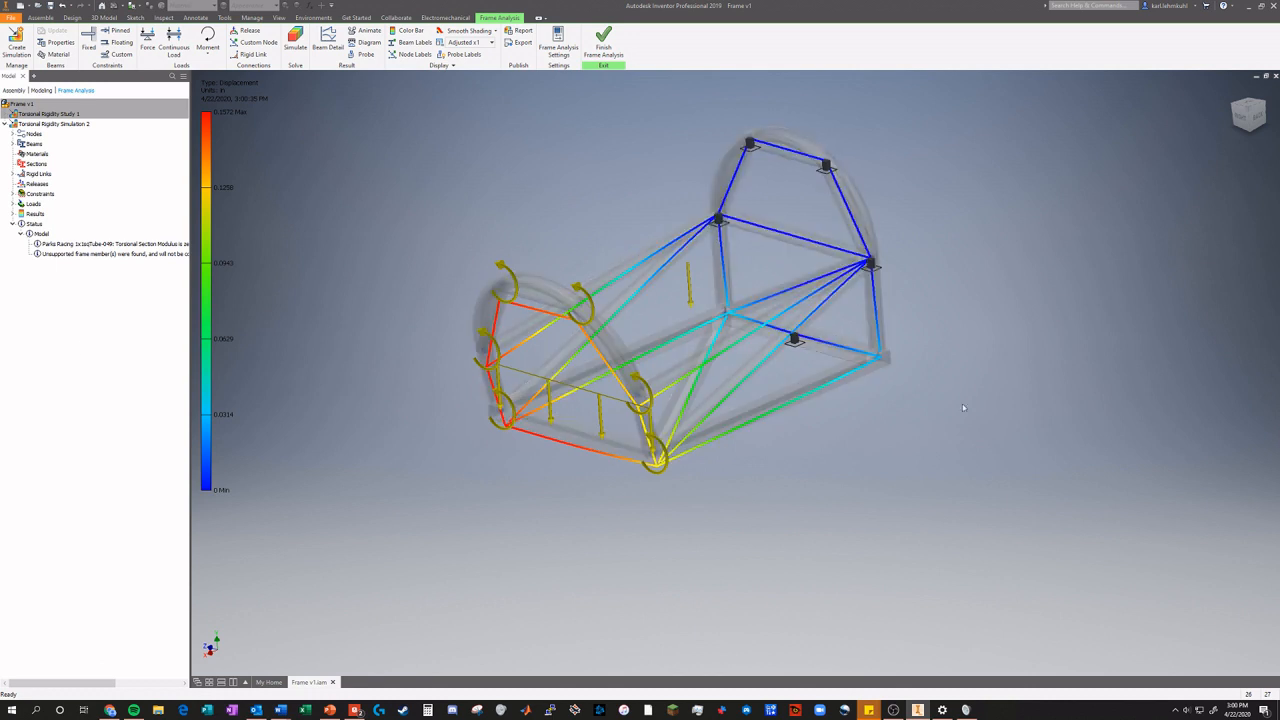
# Examine the deformed chassis and its displacement results from the side and at an angle.
pyautogui.click(1258, 118)
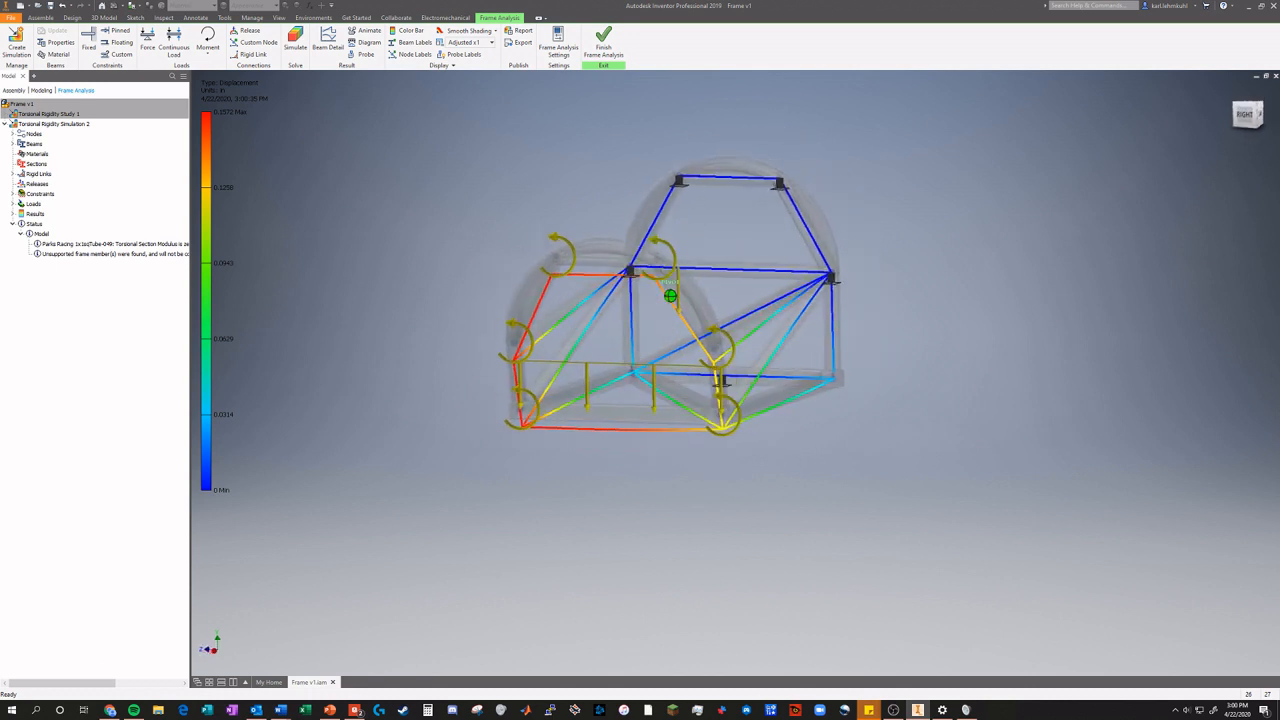
pyautogui.moveTo(670, 295)
pyautogui.keyDown('shift'); pyautogui.mouseDown(button='middle')
pyautogui.moveTo(640, 305)
pyautogui.moveTo(595, 365)
pyautogui.moveTo(605, 325)
pyautogui.moveTo(590, 342)
pyautogui.mouseUp(button='middle'); pyautogui.keyUp('shift')
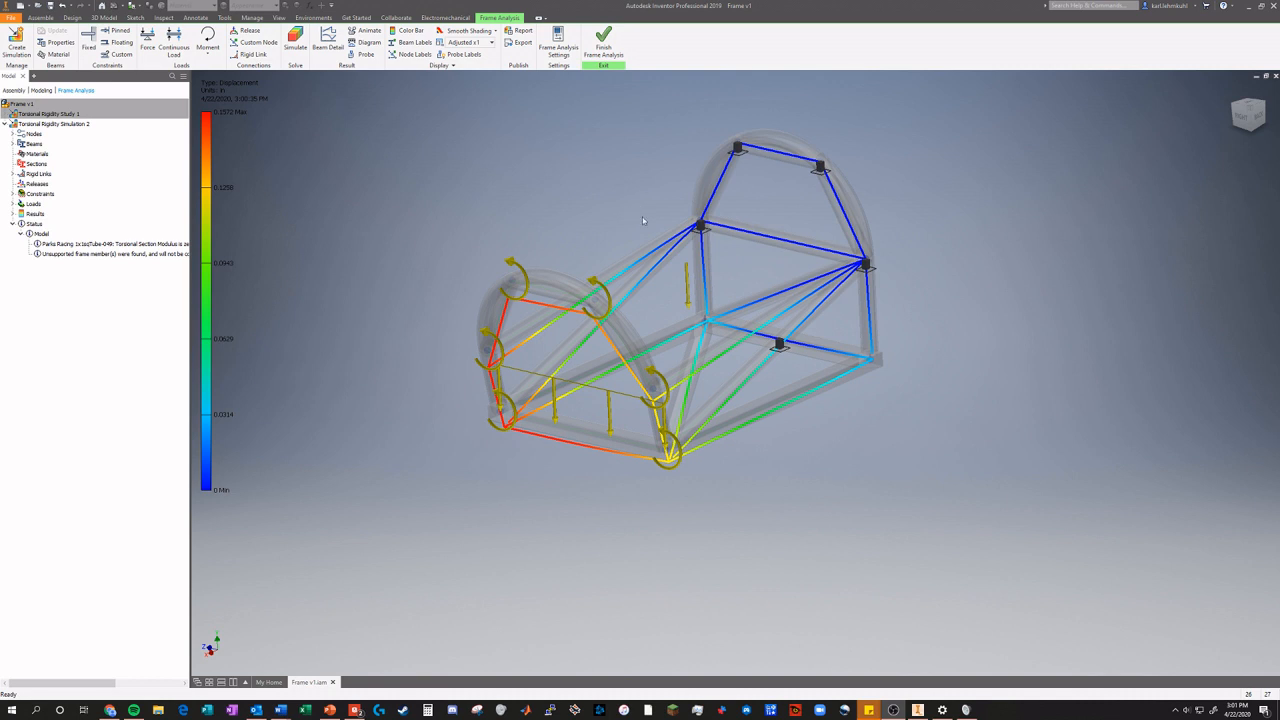
pyautogui.scroll(-3, 689, 270)
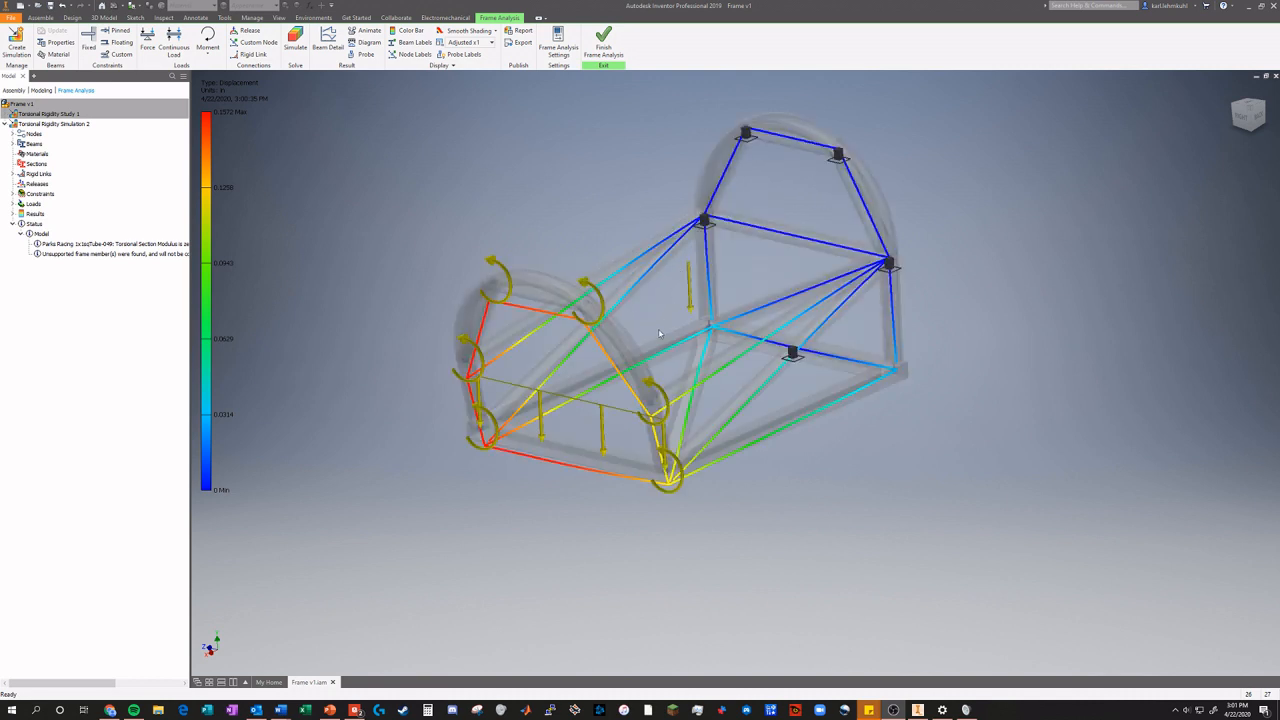
pyautogui.moveTo(280, 710)
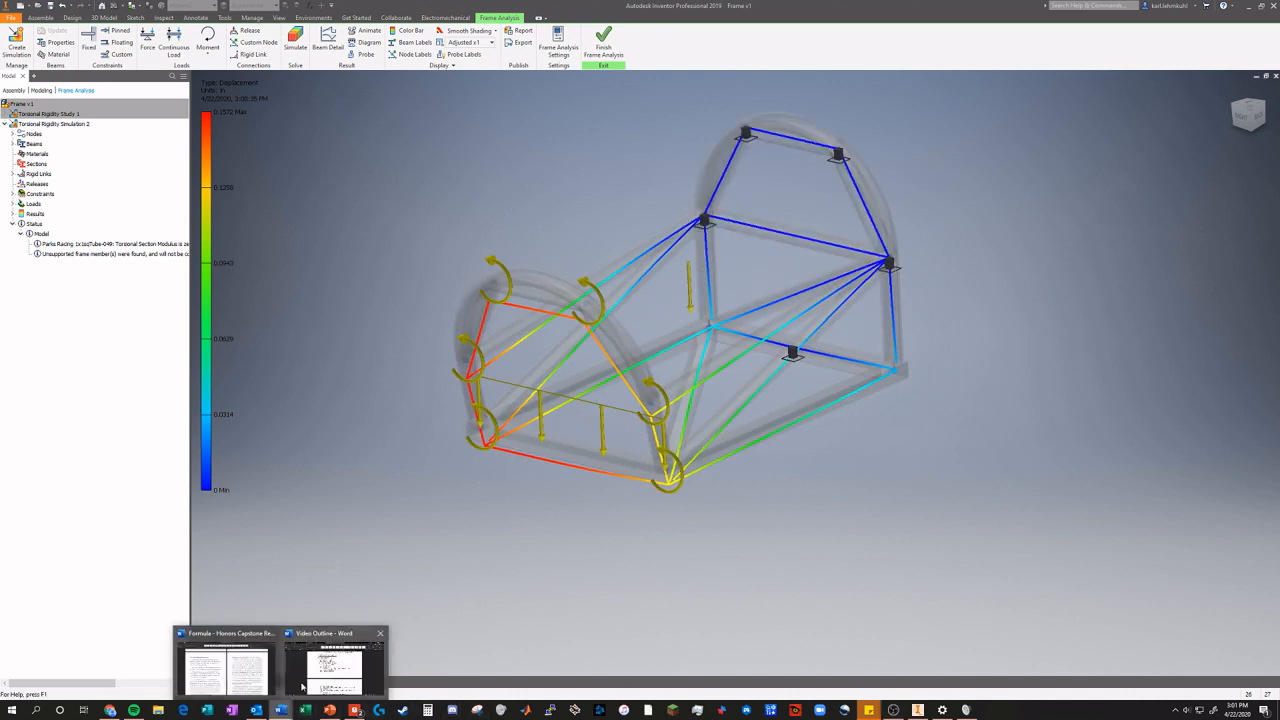
pyautogui.moveTo(329, 680)
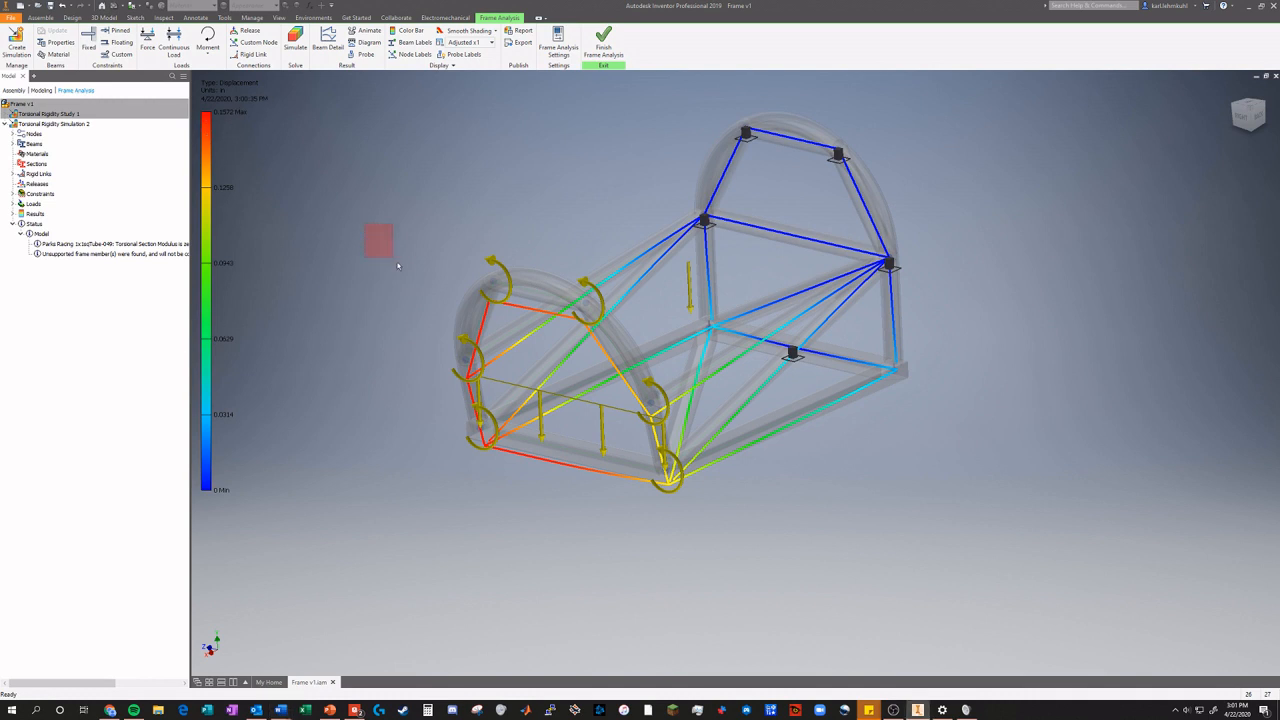
pyautogui.scroll(-5, 289, 220)
pyautogui.scroll(3, 277, 206)
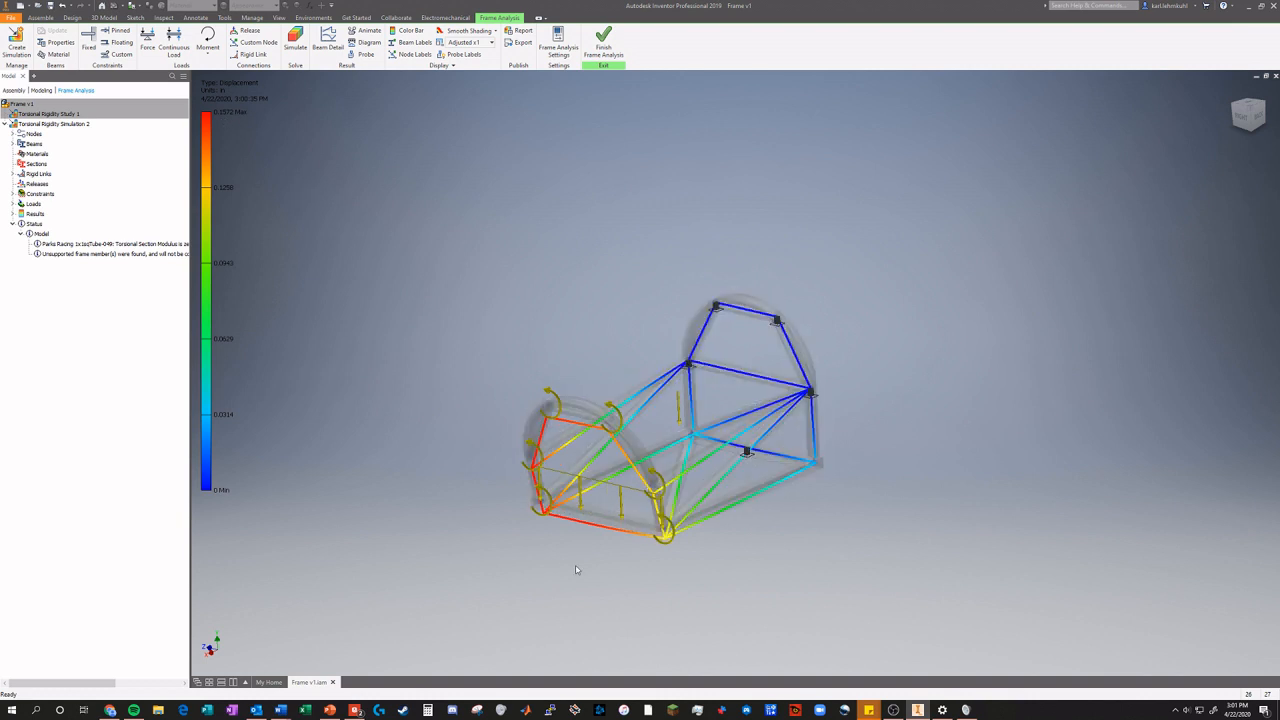
pyautogui.scroll(5, 580, 550)
pyautogui.scroll(-4, 609, 508)
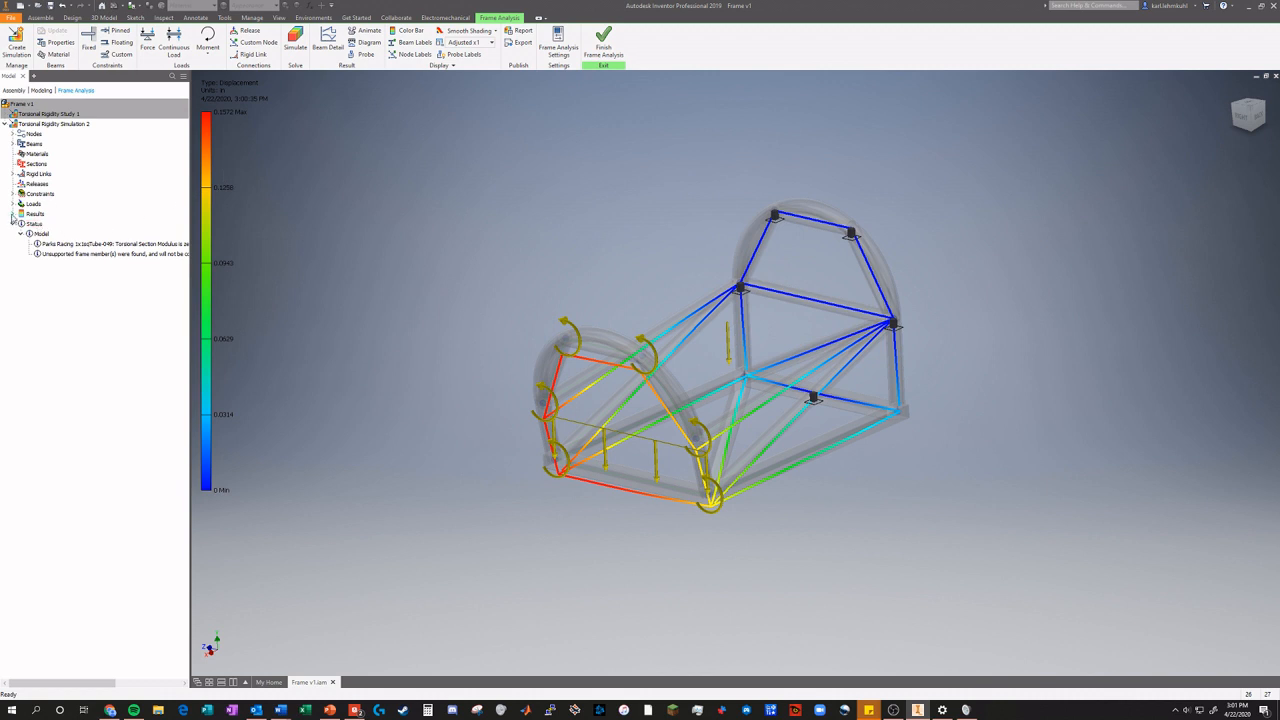
# Review the Fx, Fy and Fz force results on the chassis one after another.
pyautogui.click(12, 213)
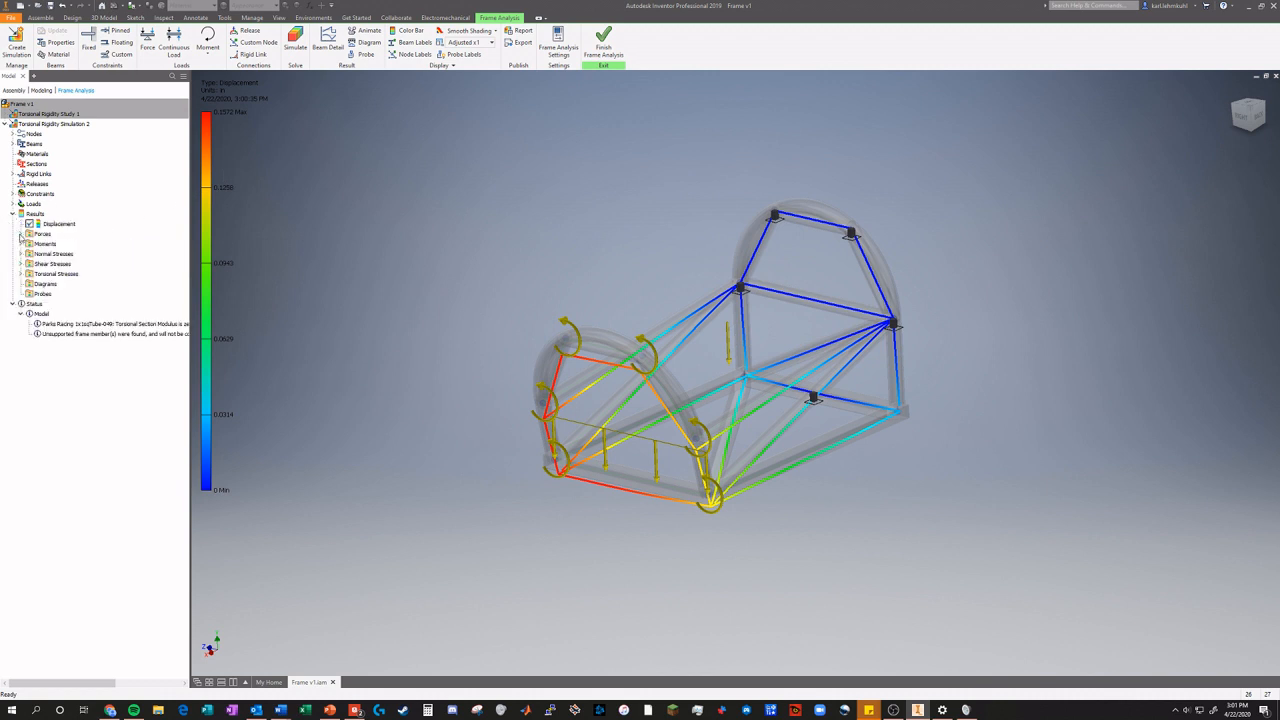
pyautogui.click(21, 234)
pyautogui.doubleClick(45, 245)
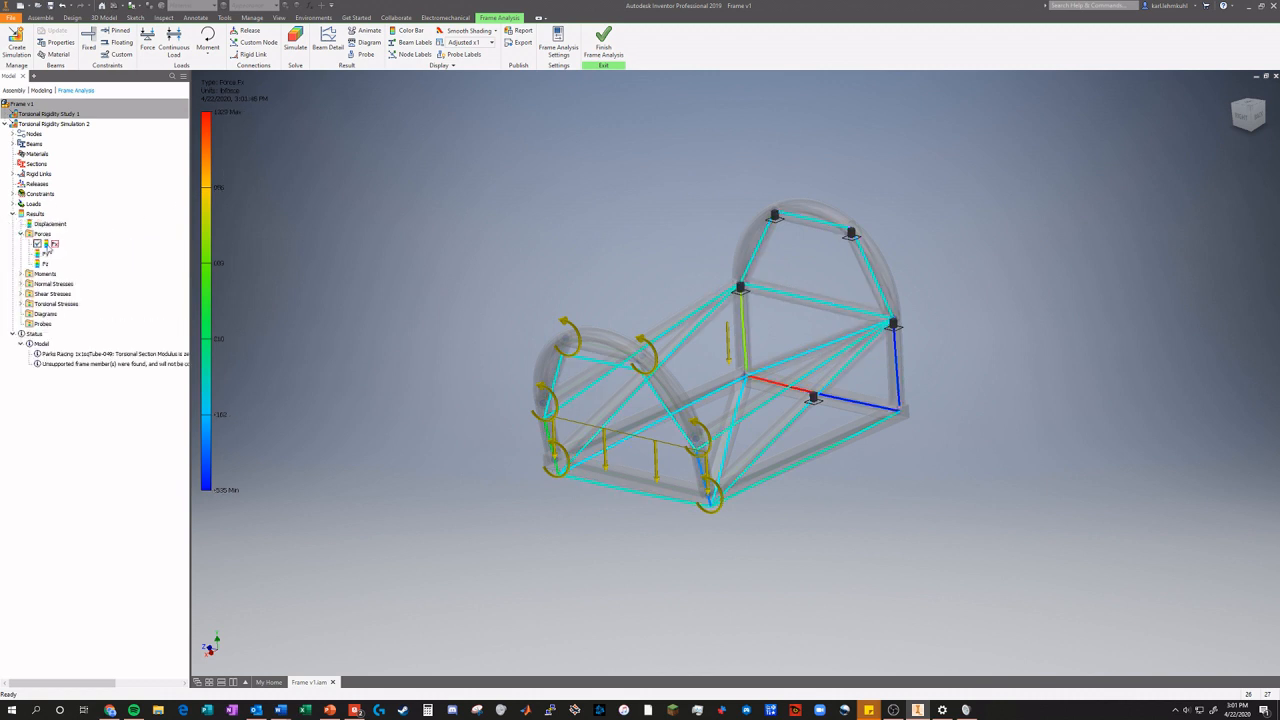
pyautogui.doubleClick(46, 254)
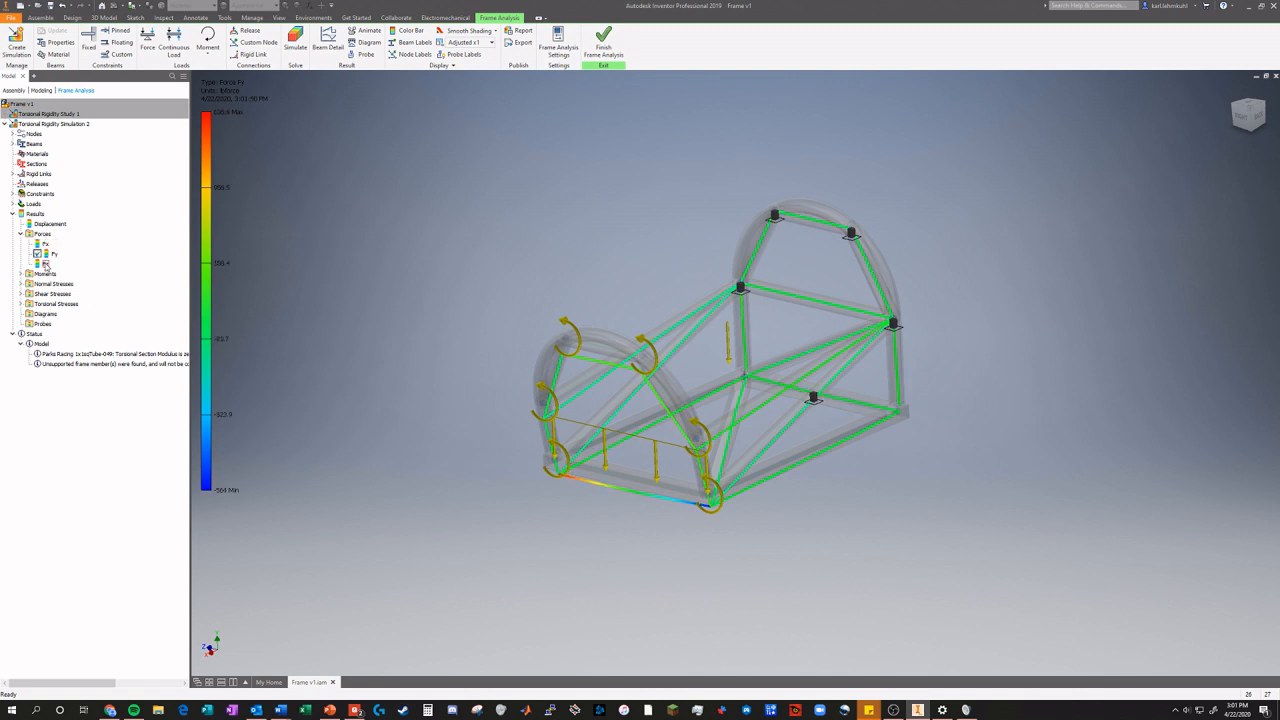
pyautogui.doubleClick(45, 264)
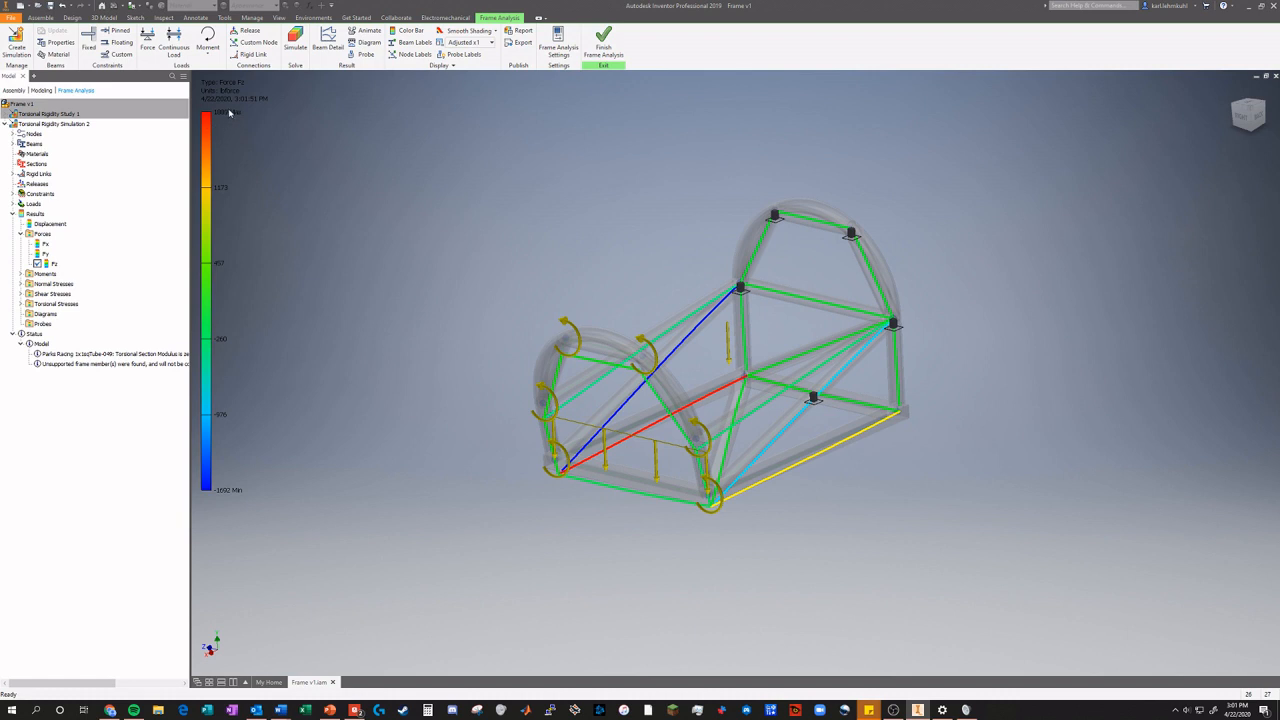
pyautogui.click(20, 233)
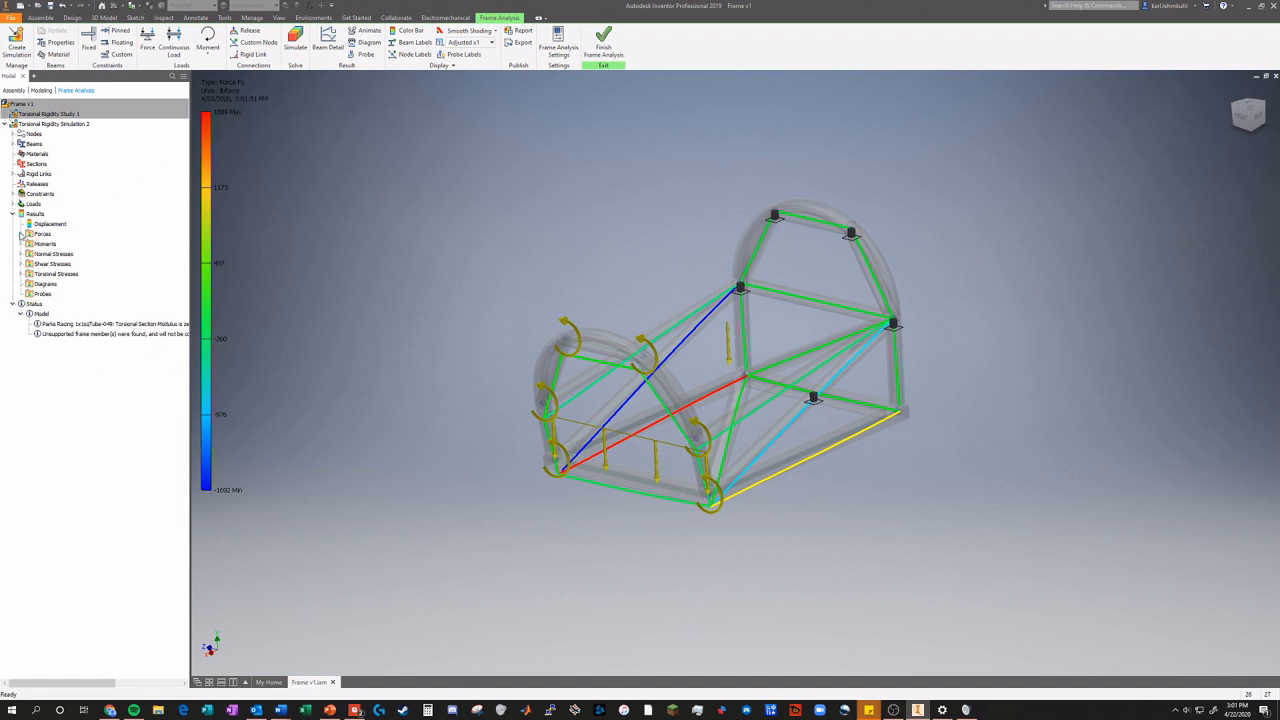
# Review the moment results about all three axes, starting with Mx.
pyautogui.click(20, 243)
pyautogui.doubleClick(45, 254)
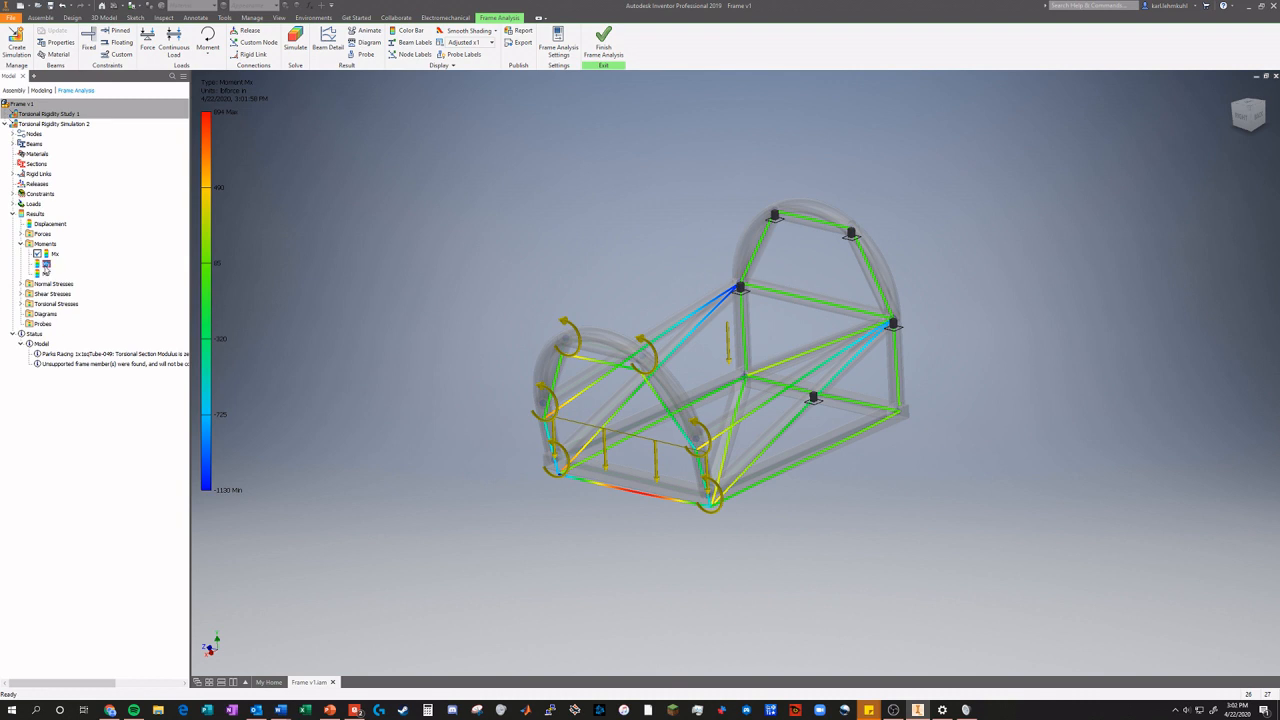
pyautogui.doubleClick(45, 264)
pyautogui.doubleClick(45, 273)
pyautogui.click(20, 243)
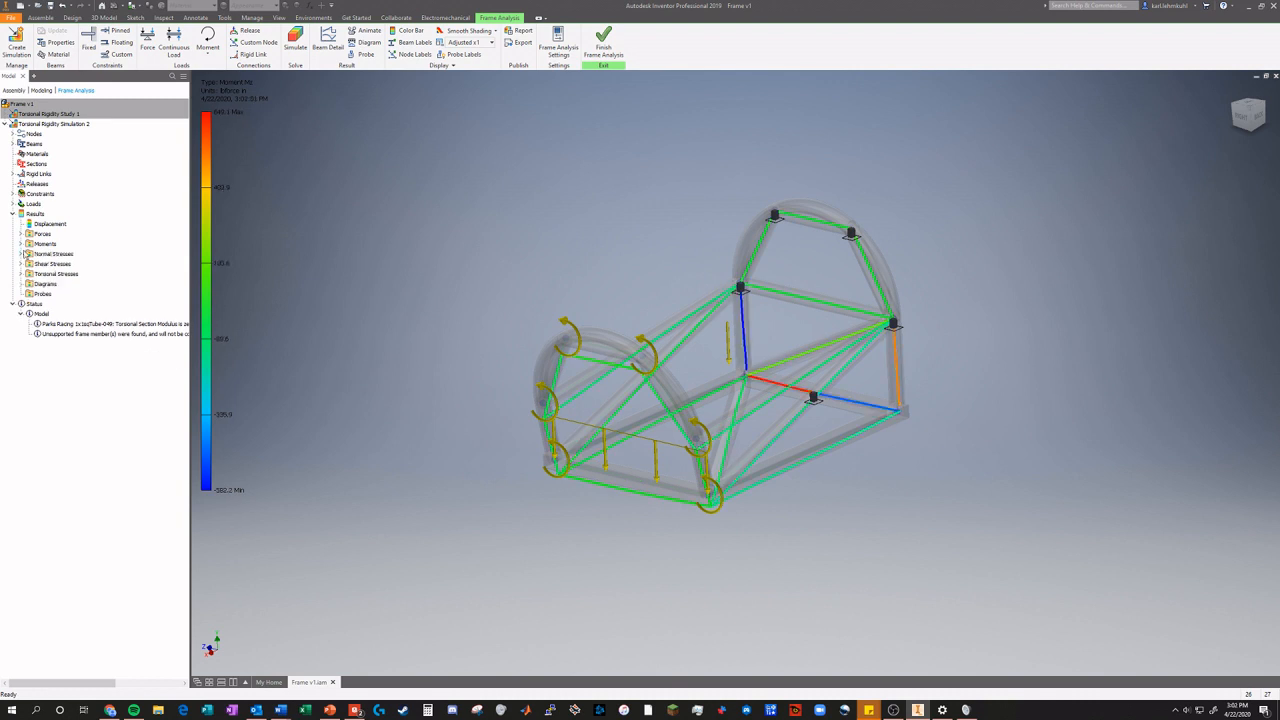
# Display the Smax normal stress results and inspect the chassis from a lower viewing angle.
pyautogui.click(20, 253)
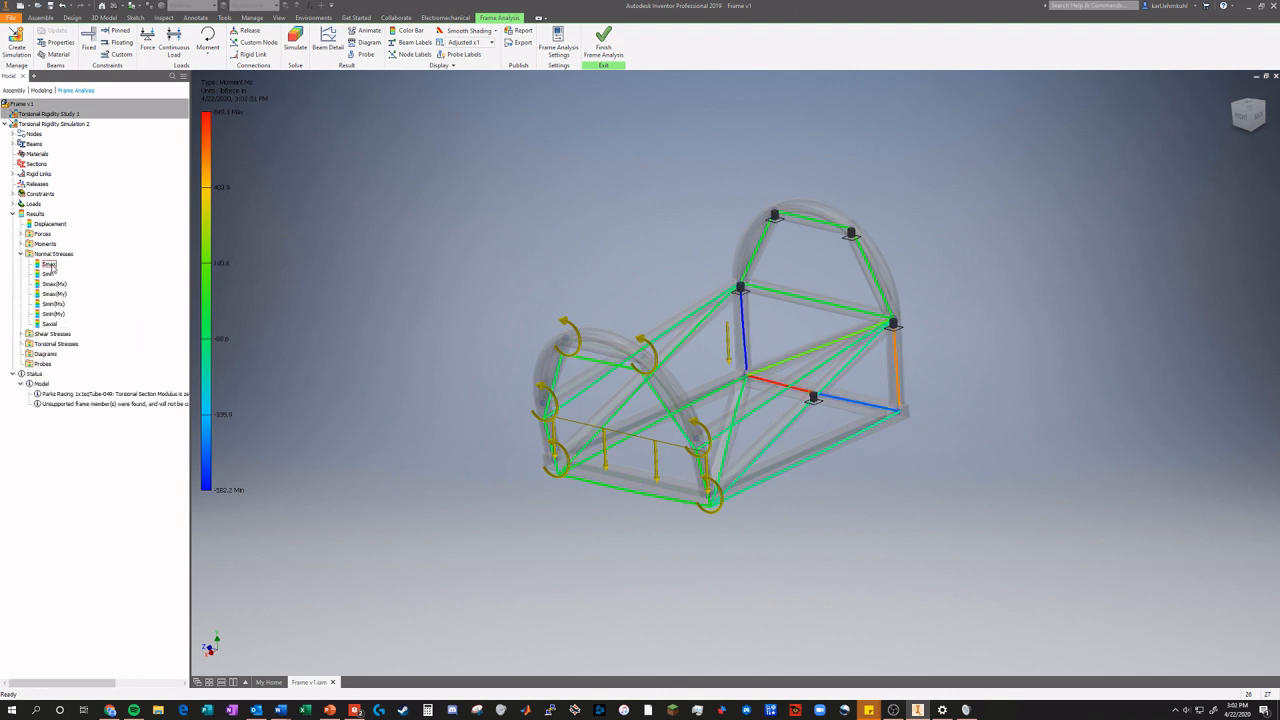
pyautogui.doubleClick(49, 264)
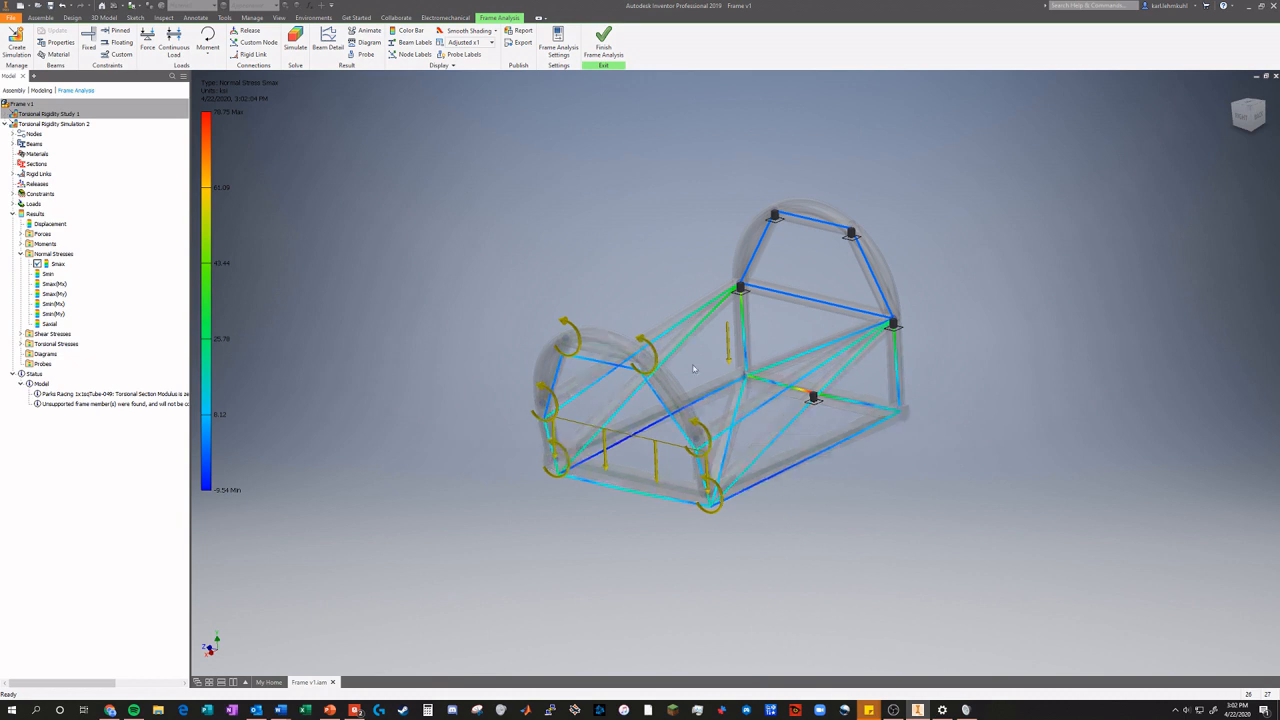
pyautogui.moveTo(1254, 123); pyautogui.dragTo(1246, 119)
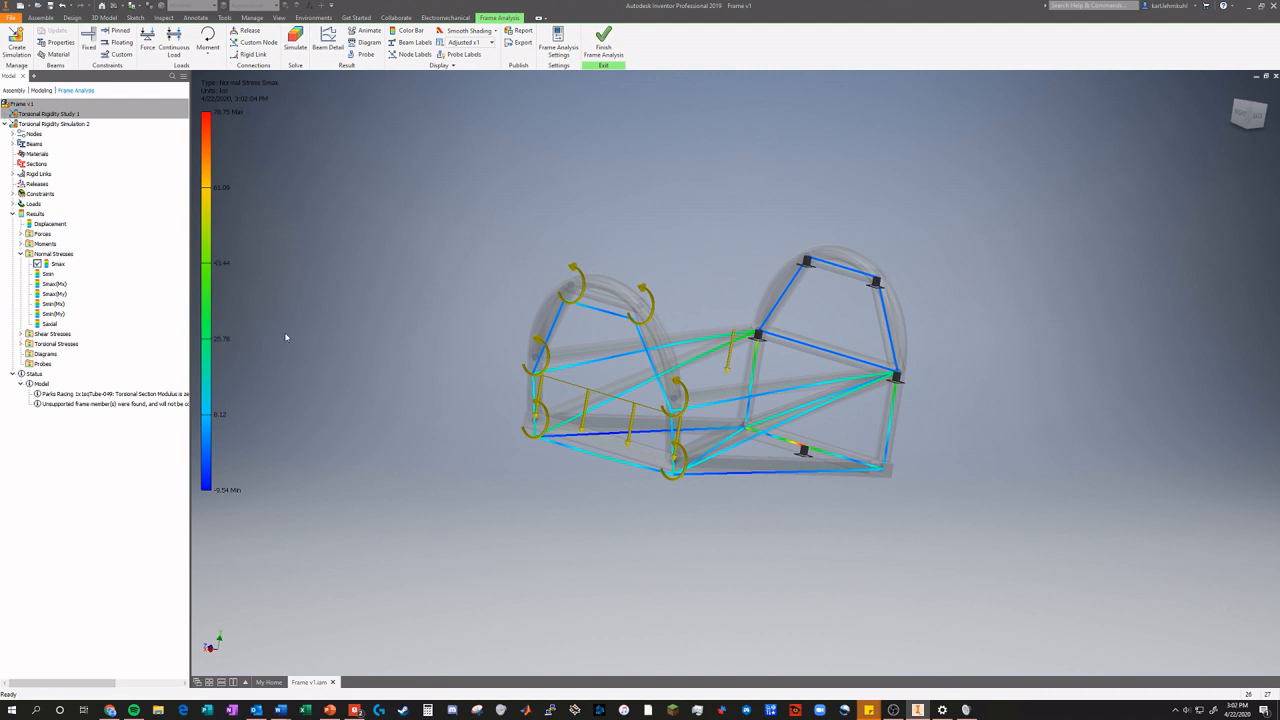
pyautogui.scroll(3, 508, 392)
pyautogui.scroll(-4, 490, 404)
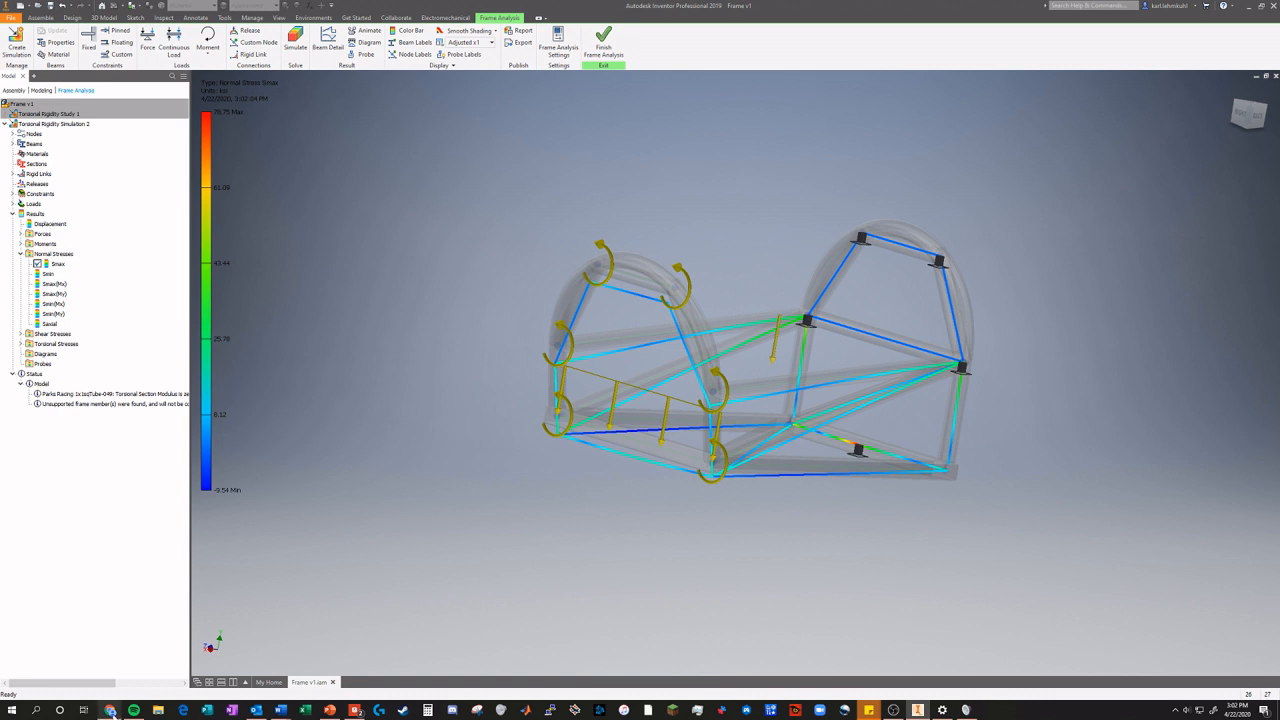
# Switch to Chrome and search the web in a new tab for "shear modulous of 4130 steel".
pyautogui.click(110, 710)
pyautogui.hotkey('ctrl', 't')
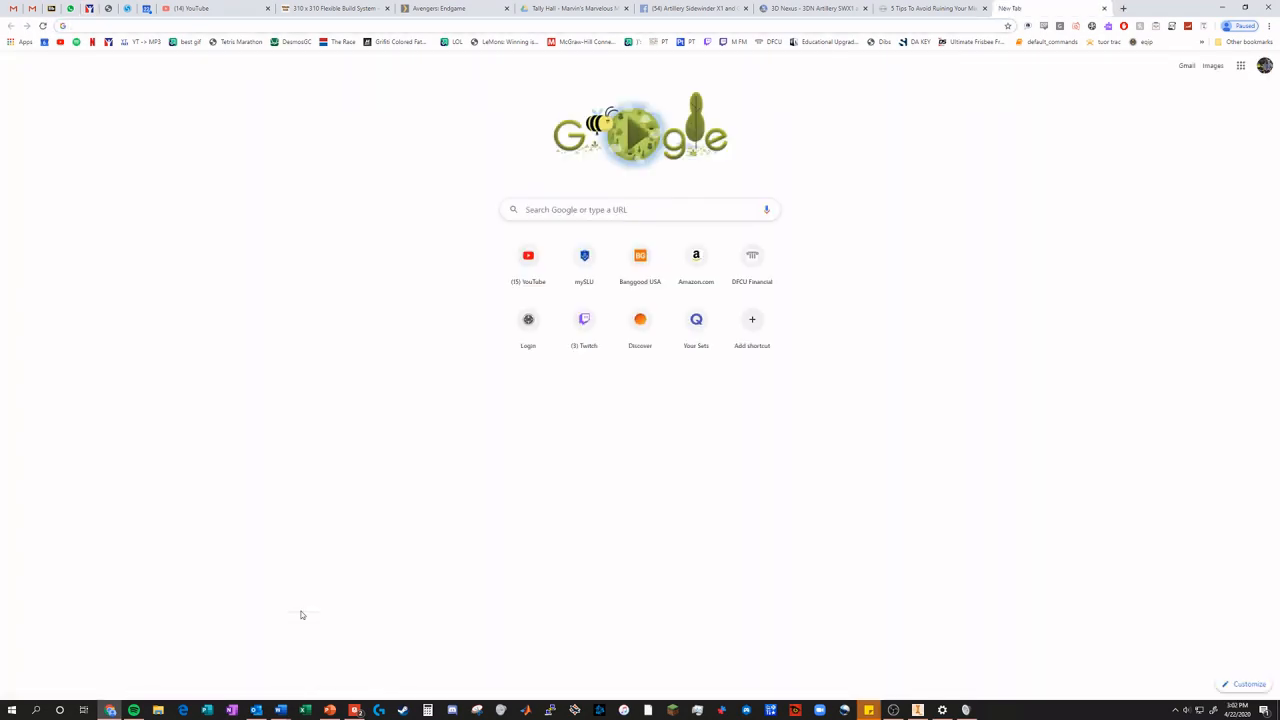
pyautogui.write('SHEAR')
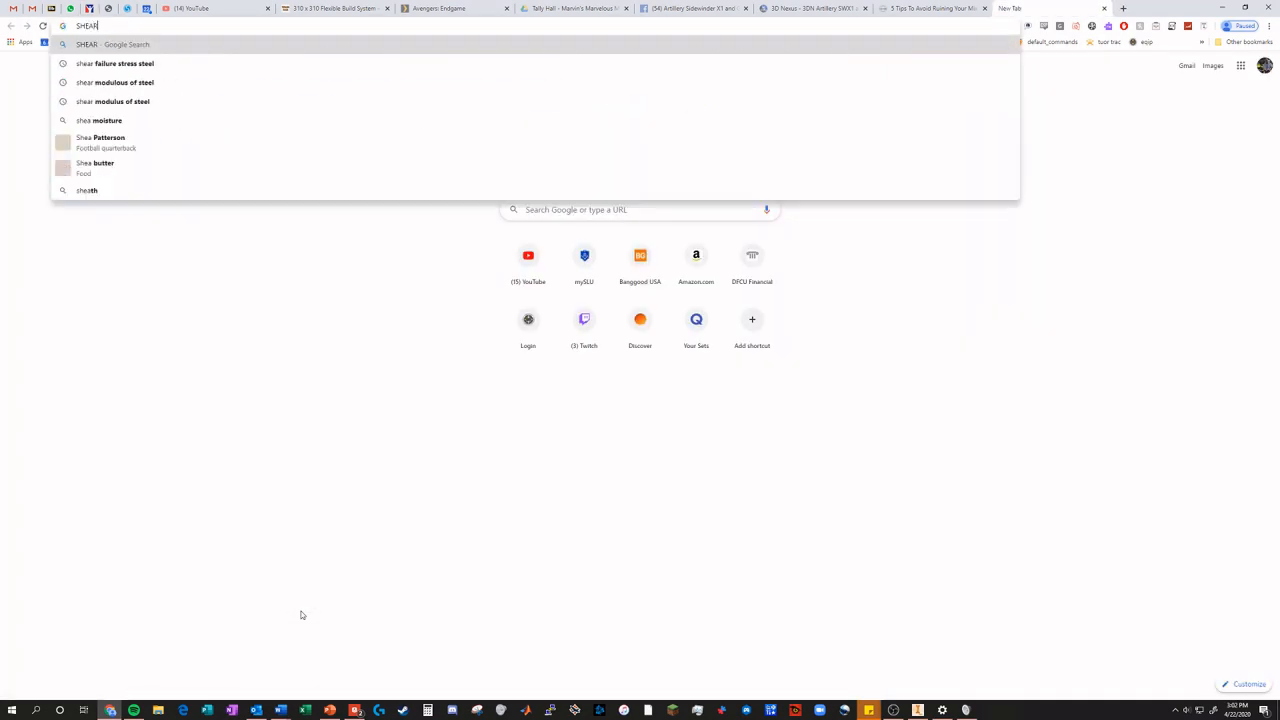
pyautogui.press('Down')
pyautogui.press('Down')
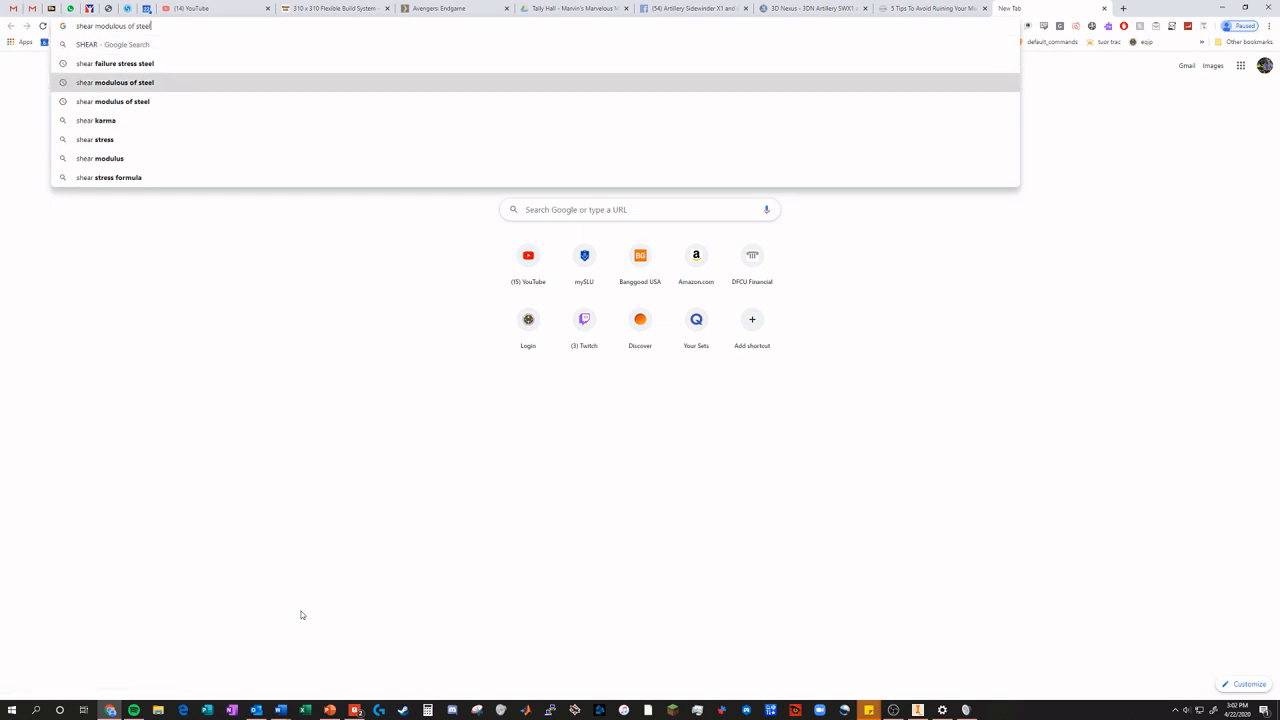
pyautogui.write('4130')
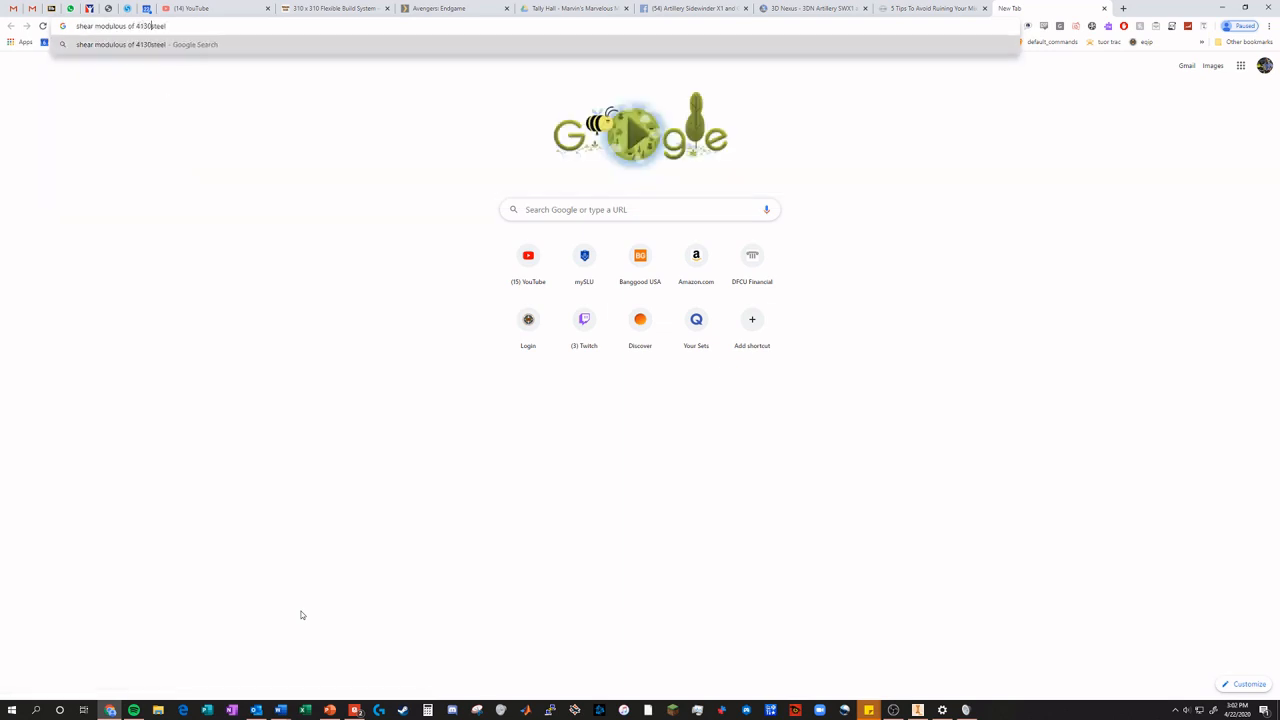
pyautogui.press('Return')
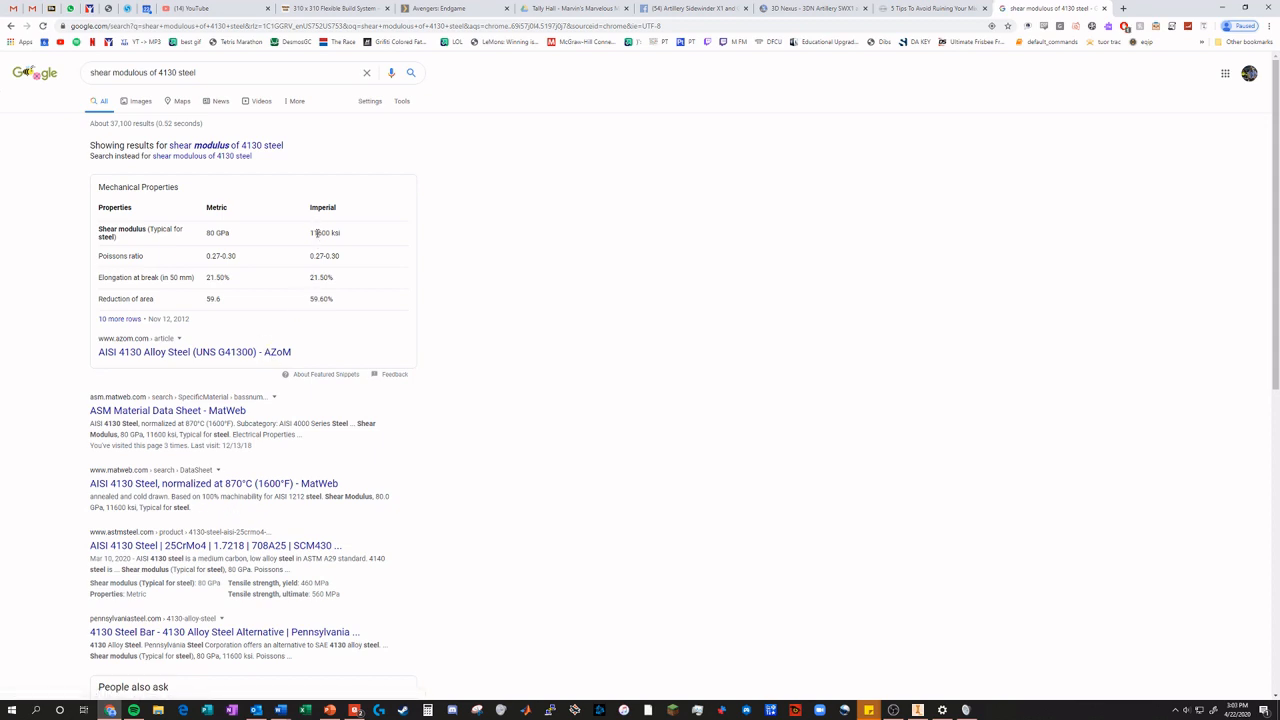
# Check the imperial shear modulus of 4130 steel in the search results and return to Inventor.
pyautogui.moveTo(309, 234); pyautogui.dragTo(343, 237)
pyautogui.click(610, 242)
pyautogui.click(1219, 6)
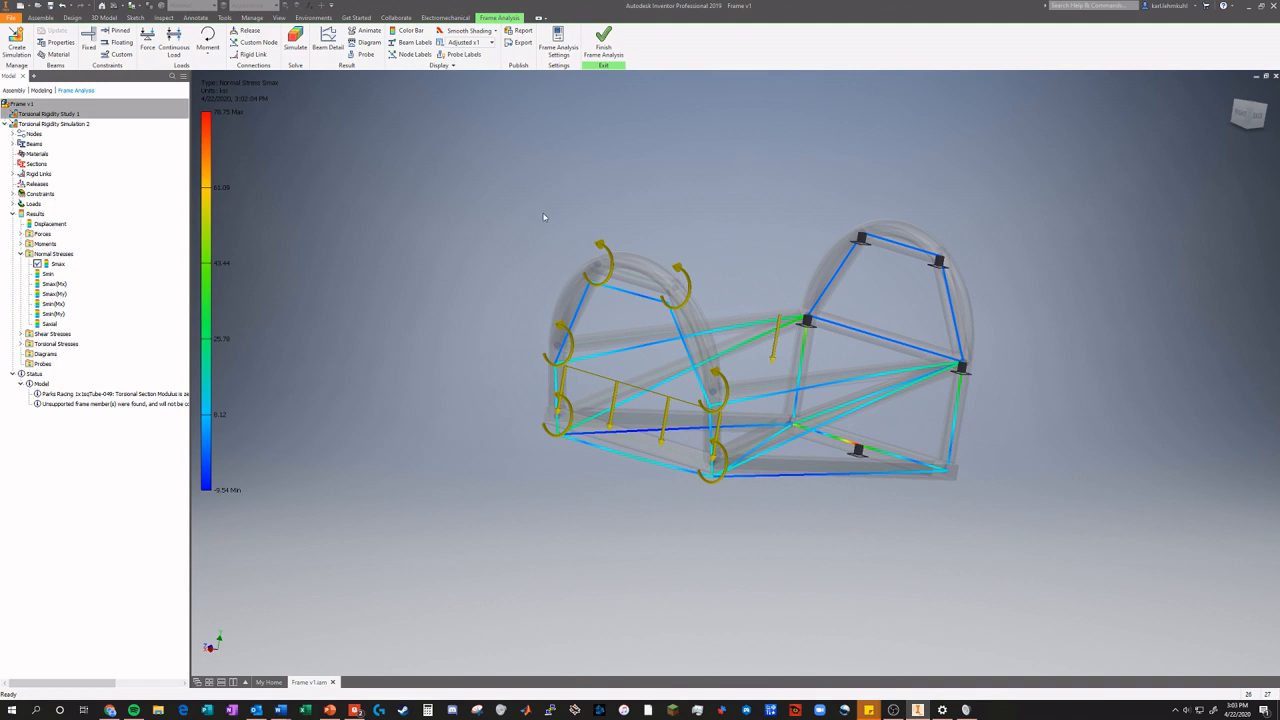
# Show the maximum and minimum value labels on the model and compare them for the Displacement and Smax results.
pyautogui.click(1250, 114)
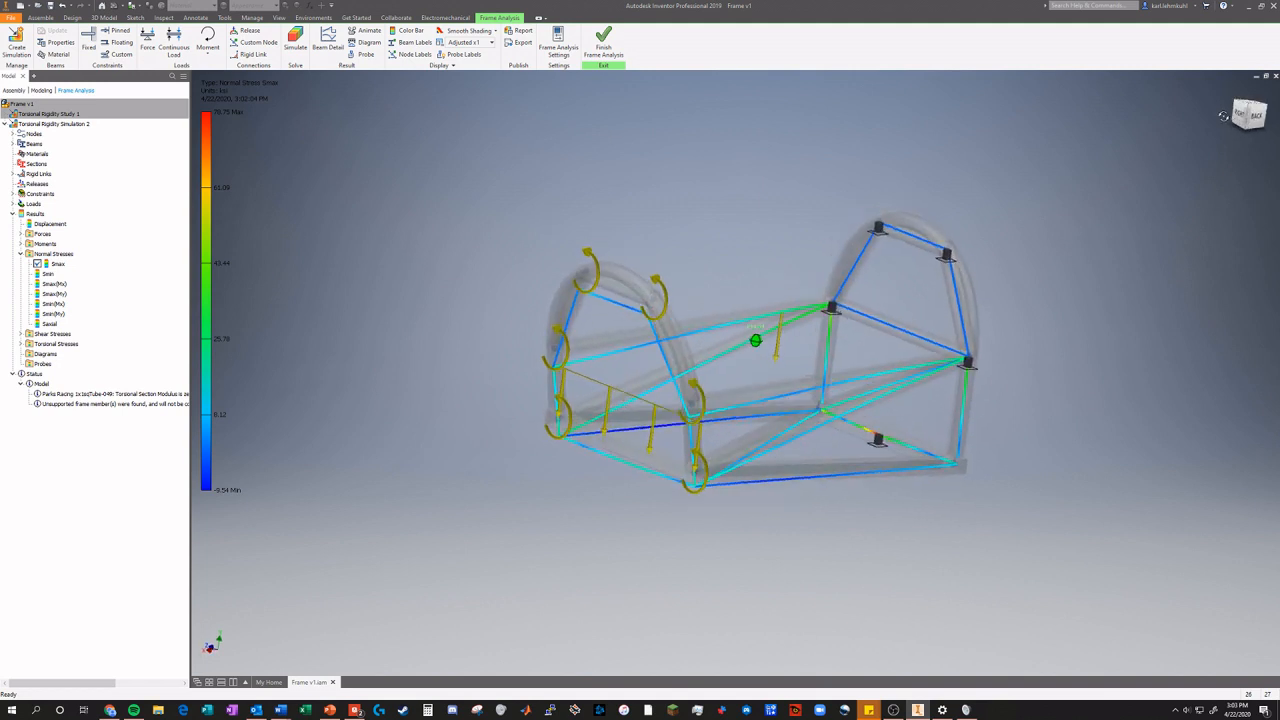
pyautogui.moveTo(1256, 120)
pyautogui.mouseDown()
pyautogui.moveTo(1262, 150)
pyautogui.moveTo(1255, 134)
pyautogui.moveTo(1275, 134)
pyautogui.moveTo(1258, 140)
pyautogui.mouseUp()
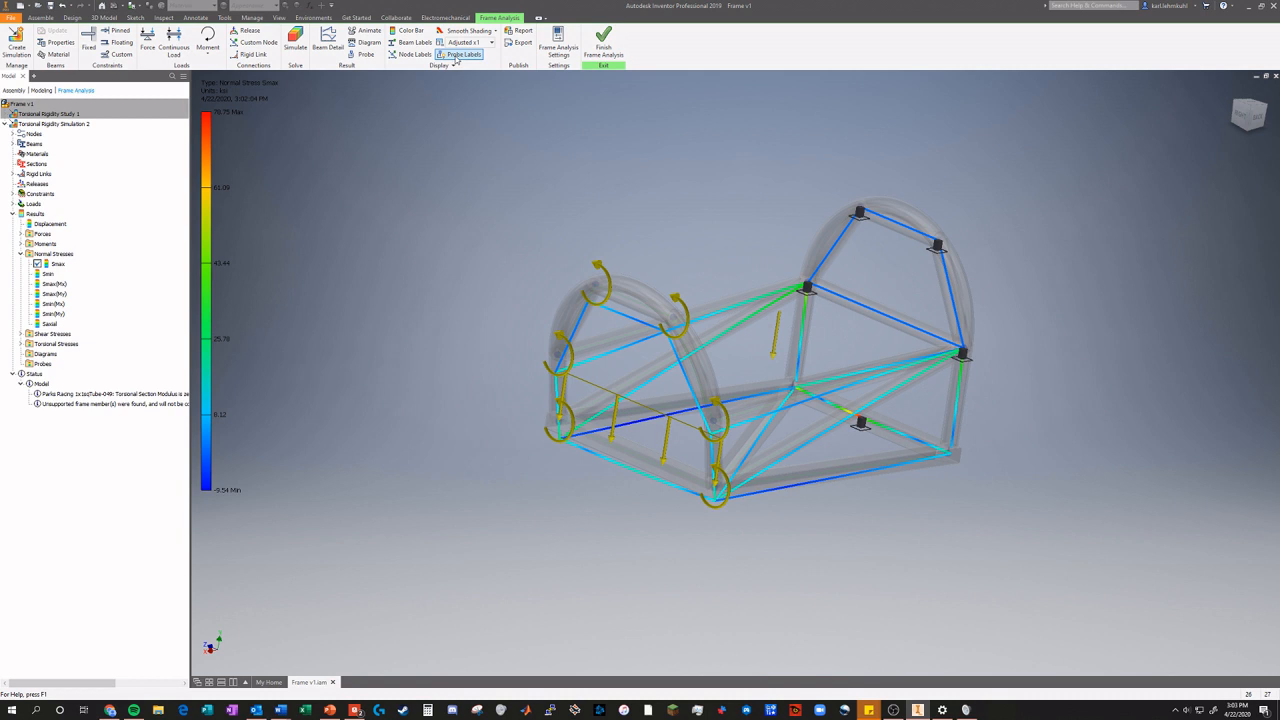
pyautogui.click(454, 64)
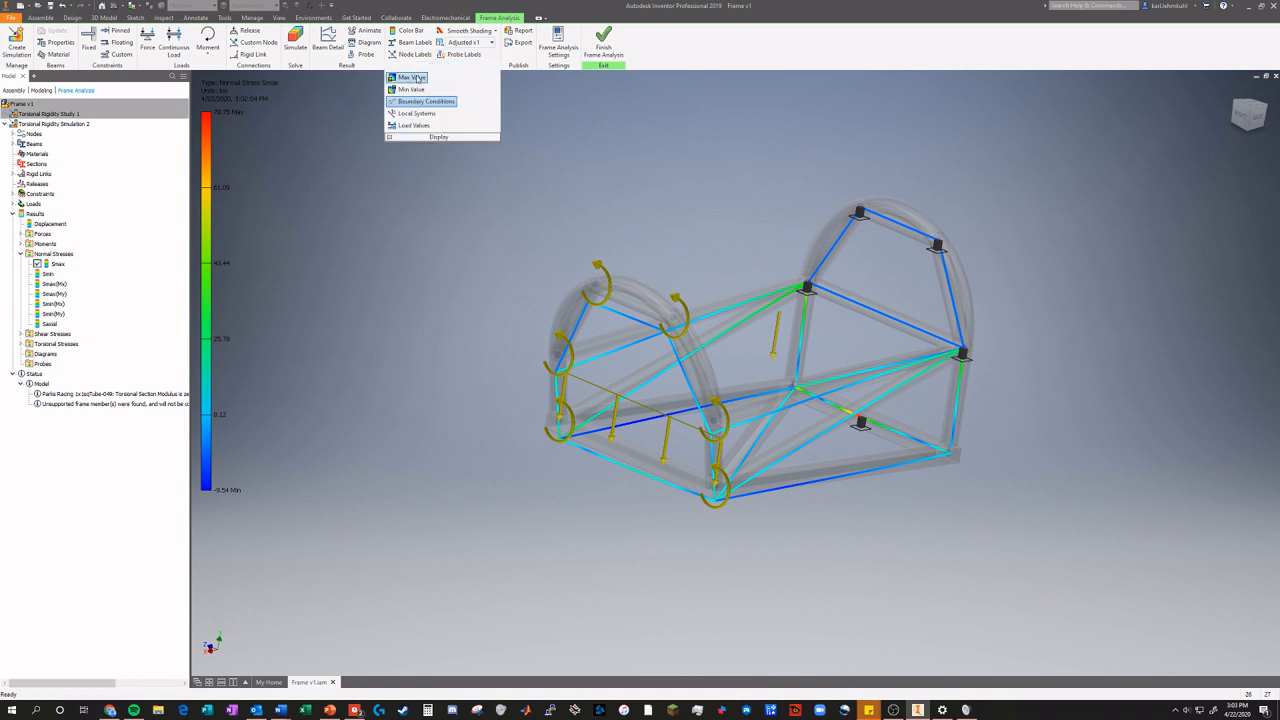
pyautogui.click(415, 78)
pyautogui.click(412, 90)
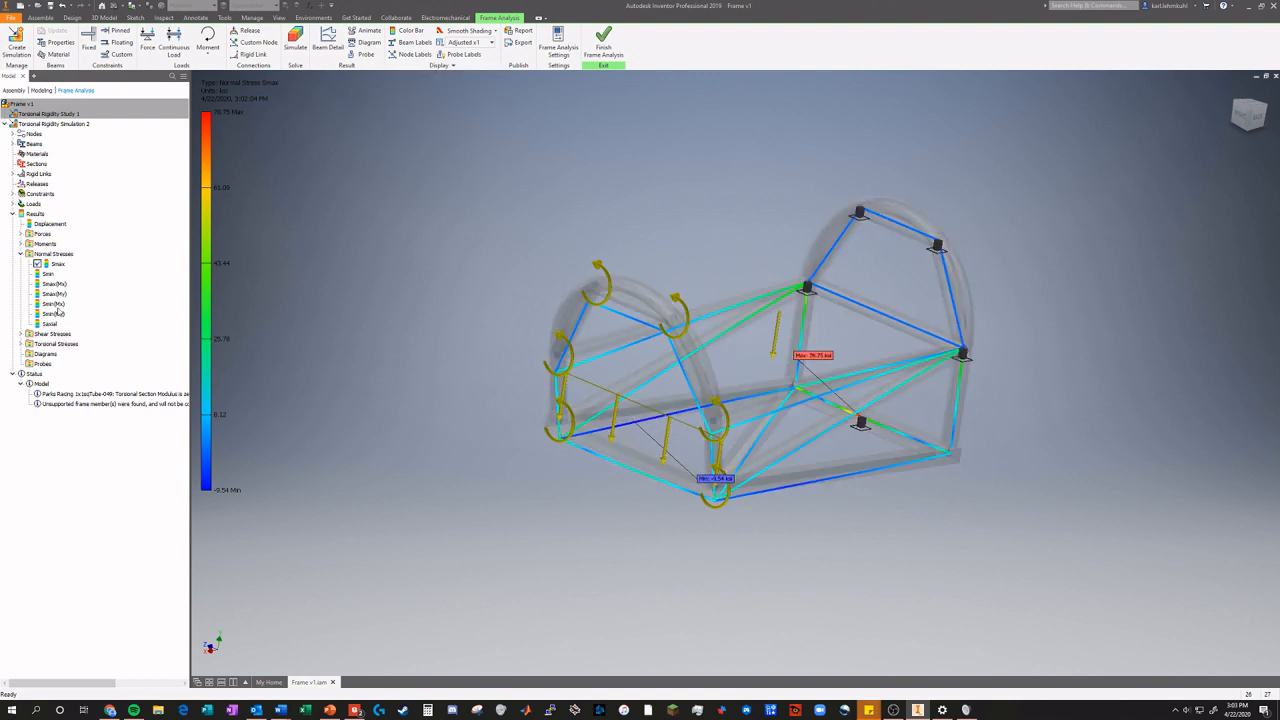
pyautogui.doubleClick(57, 225)
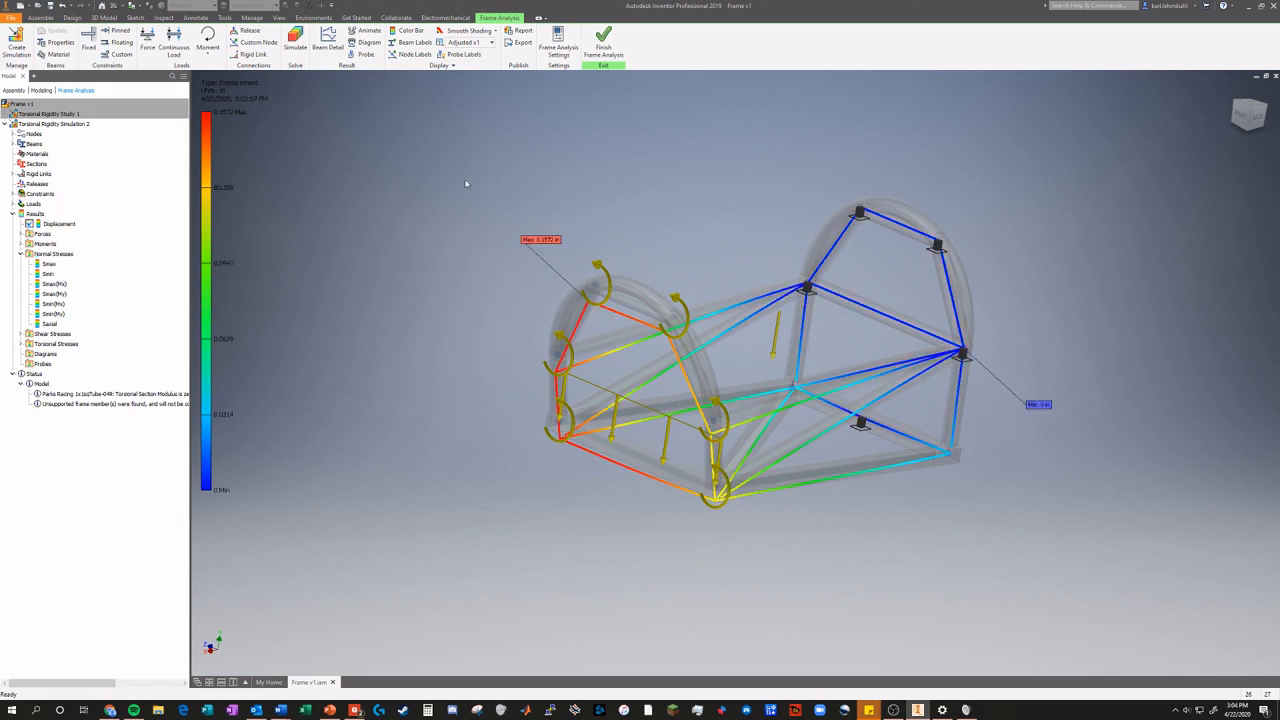
pyautogui.doubleClick(55, 264)
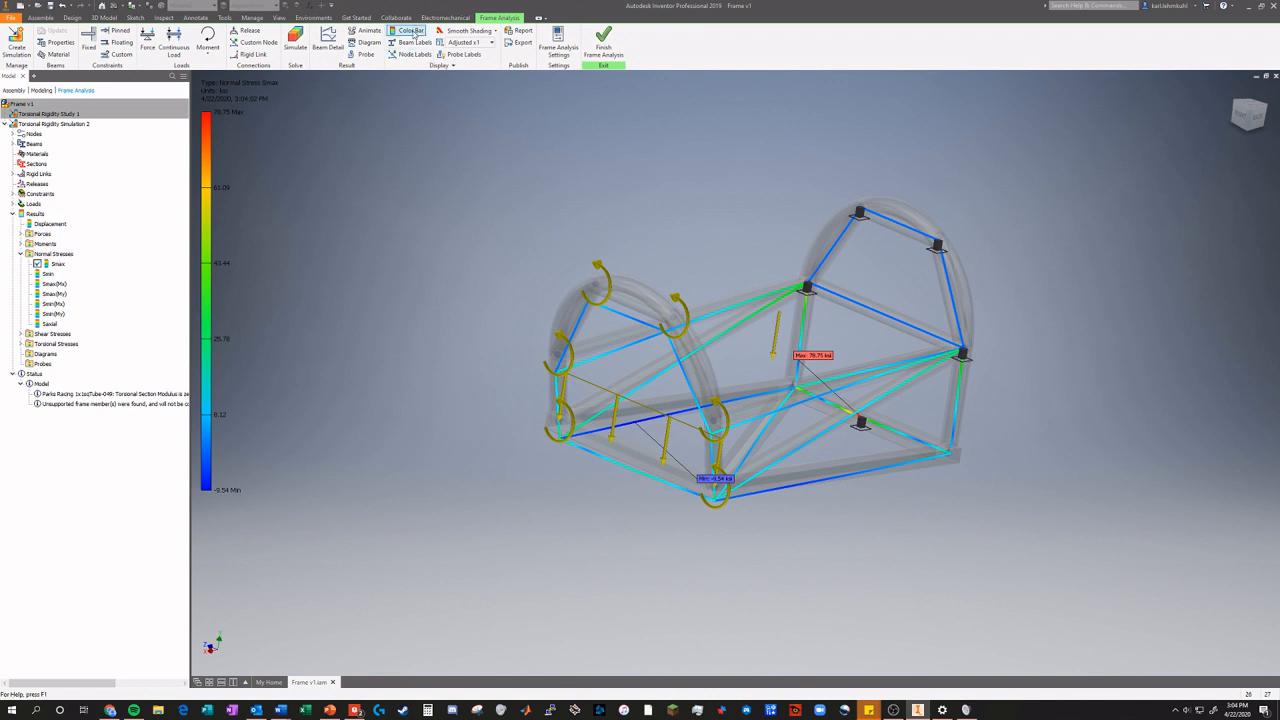
# Turn on probe labels and probe the Smax stress on the upper side tube near the larger hoop.
pyautogui.click(433, 63)
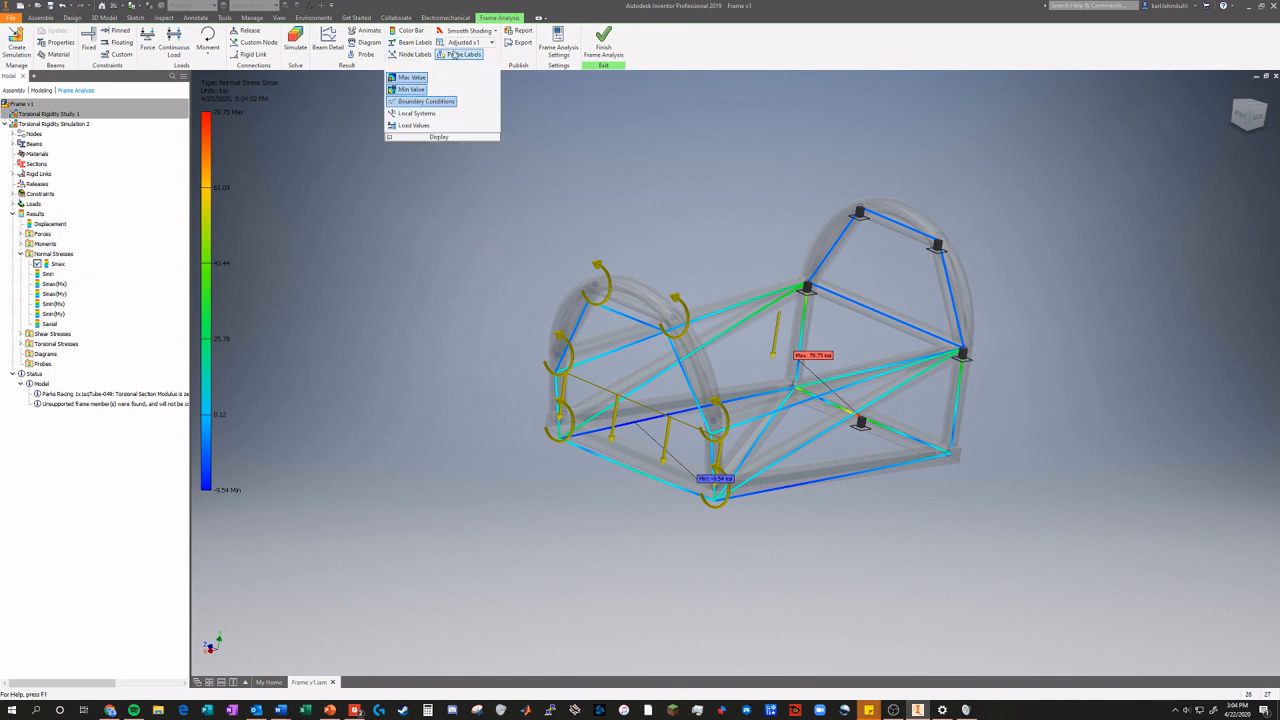
pyautogui.click(455, 55)
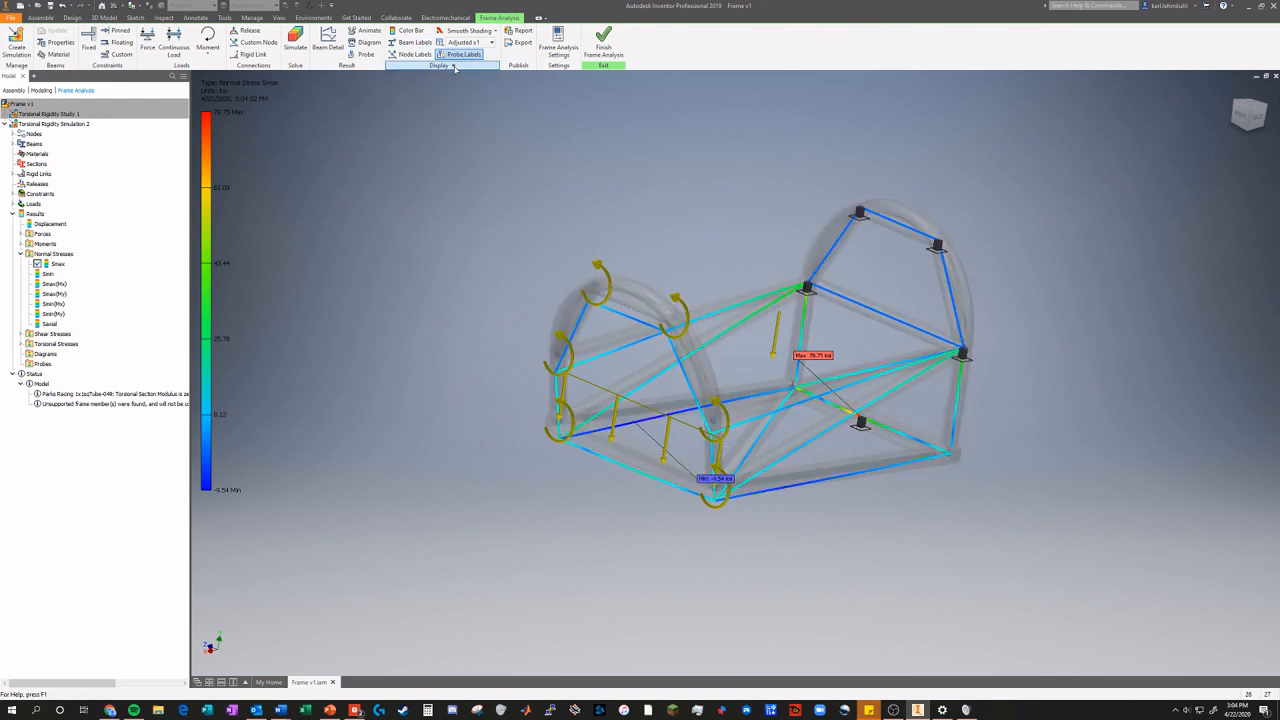
pyautogui.moveTo(453, 66)
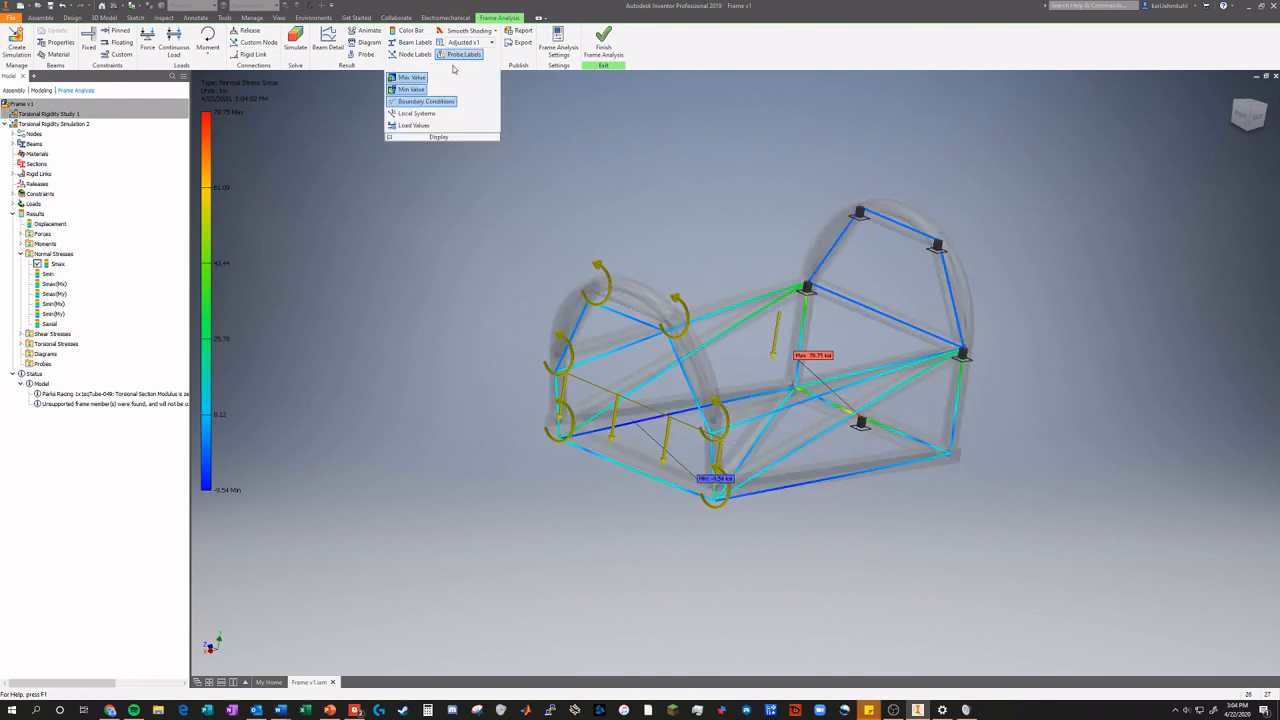
pyautogui.click(363, 54)
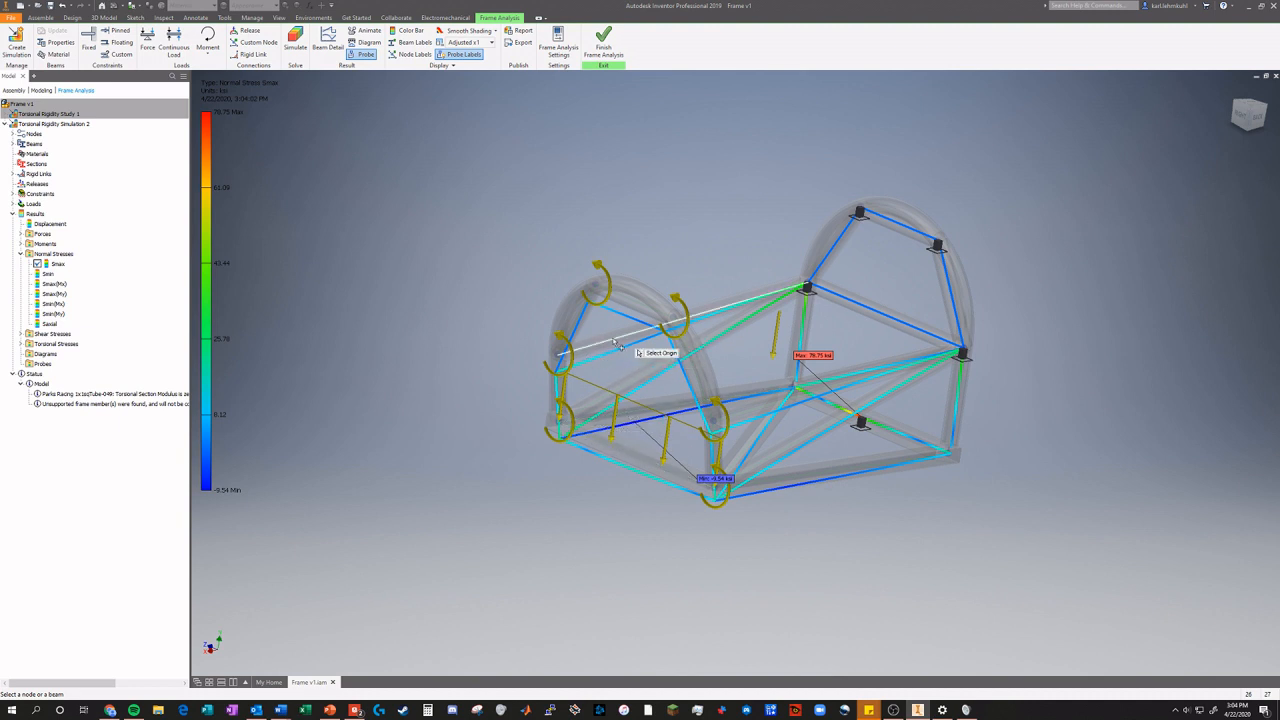
pyautogui.click(755, 300)
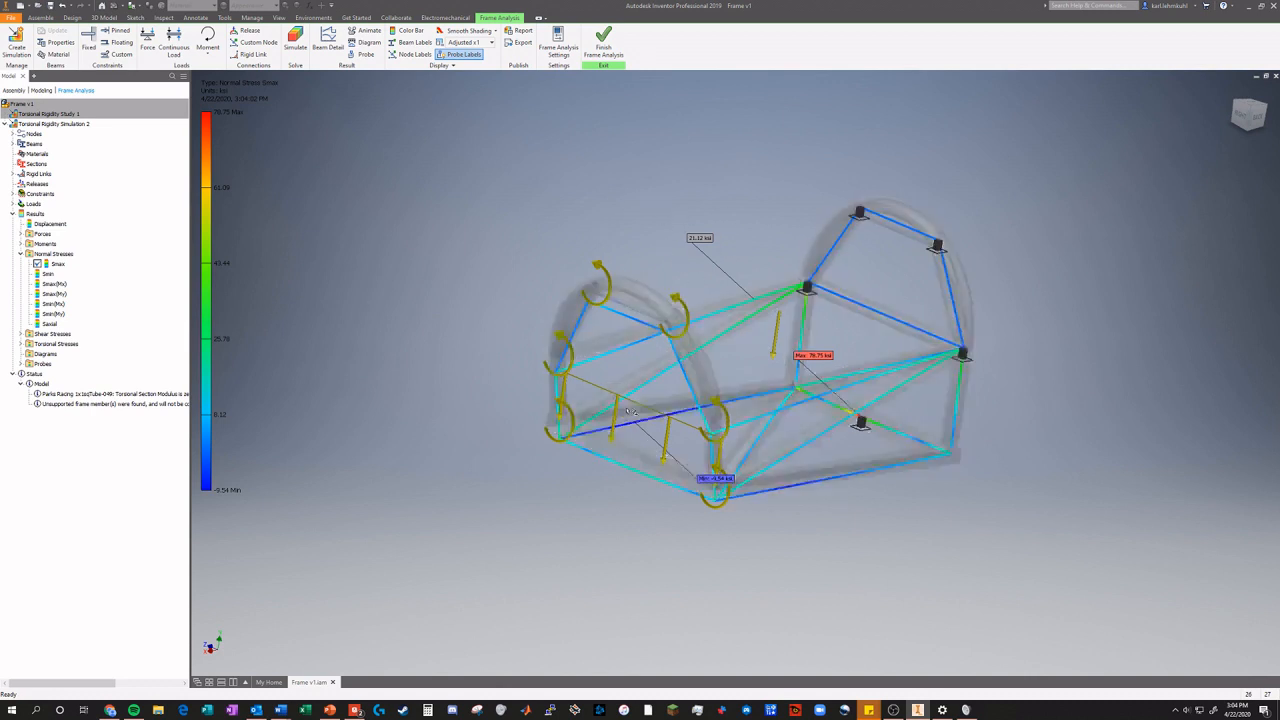
# Toggle the boundary condition symbols off and on to compare the Smax stress plot with and without them.
pyautogui.scroll(-3, 481, 253)
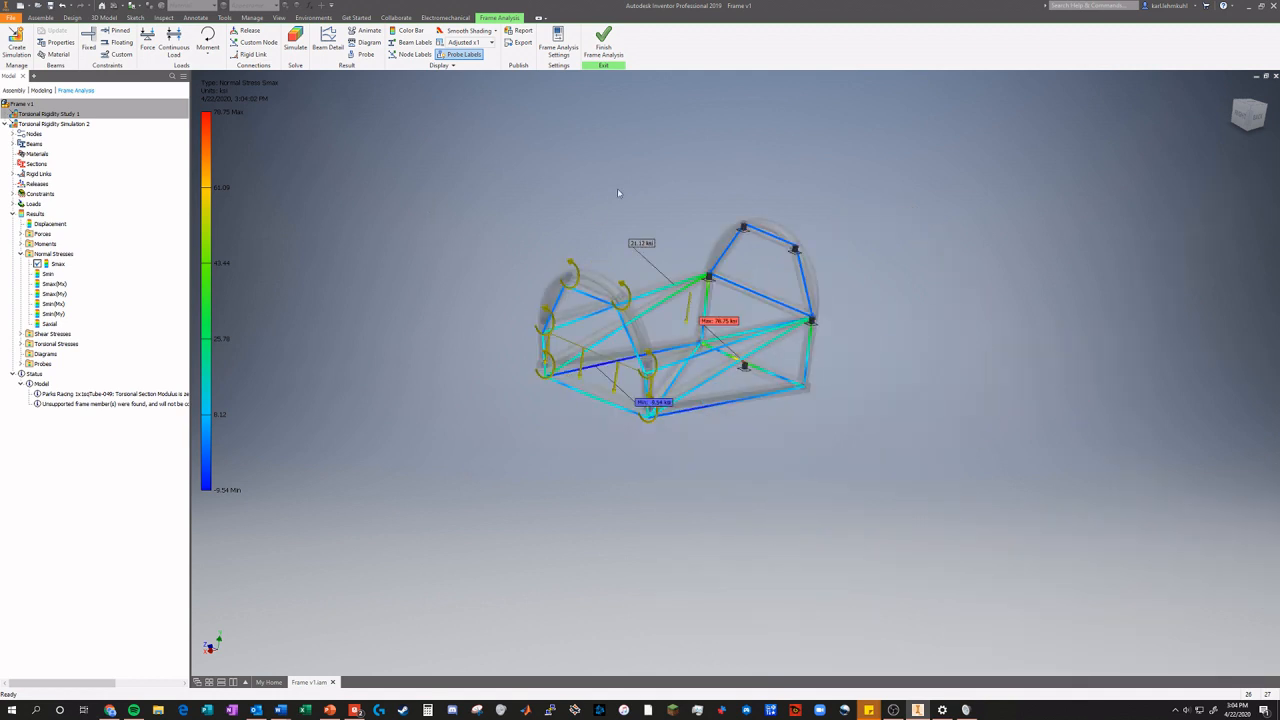
pyautogui.scroll(3, 678, 198)
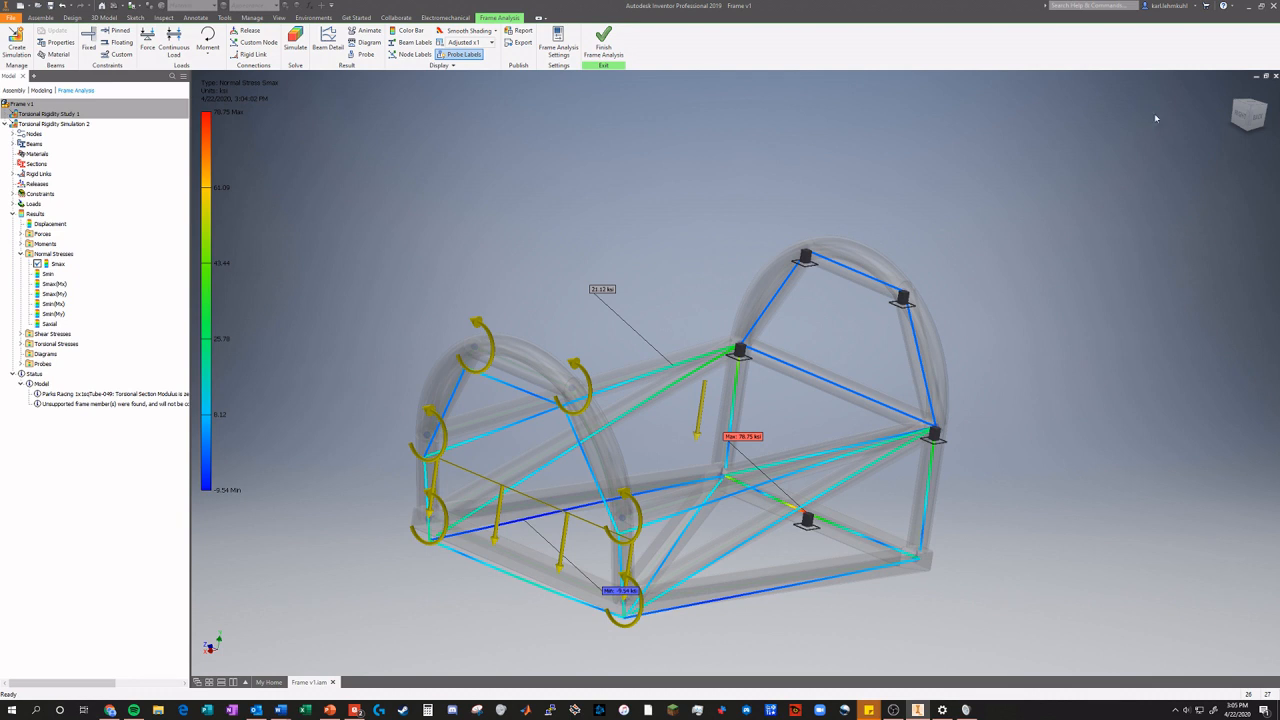
pyautogui.moveTo(1247, 114); pyautogui.dragTo(1240, 116)
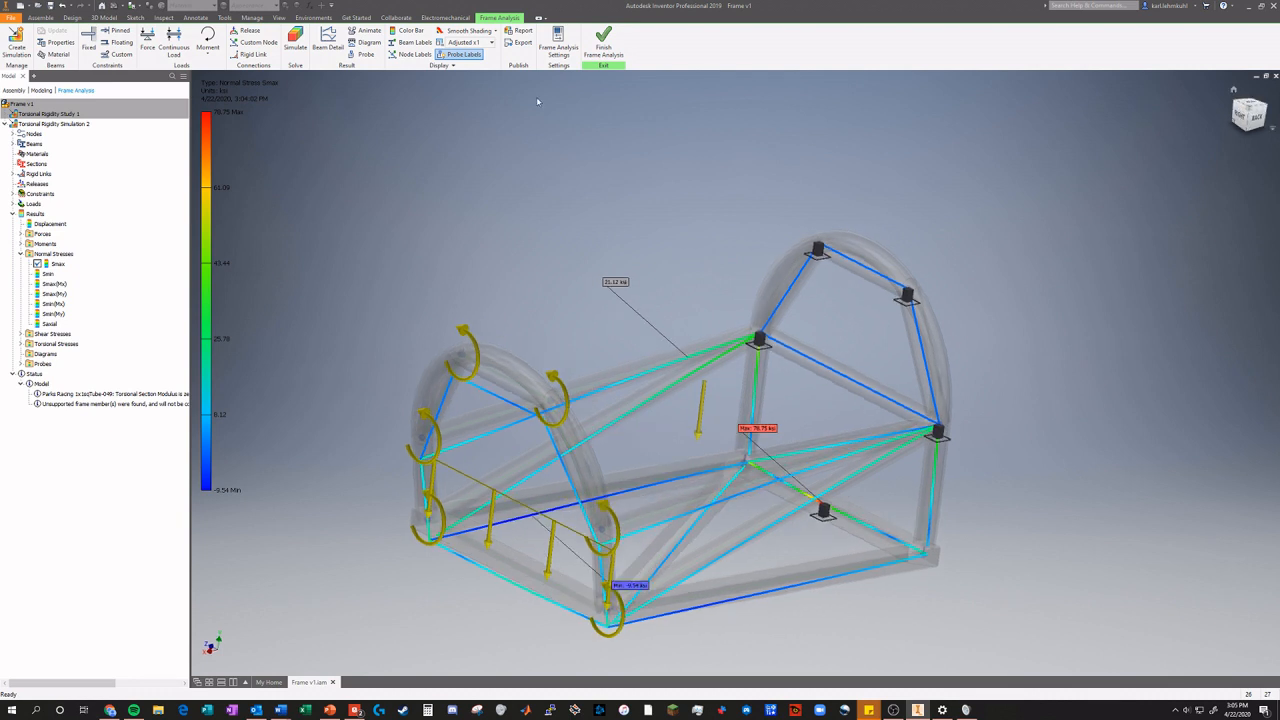
pyautogui.click(445, 65)
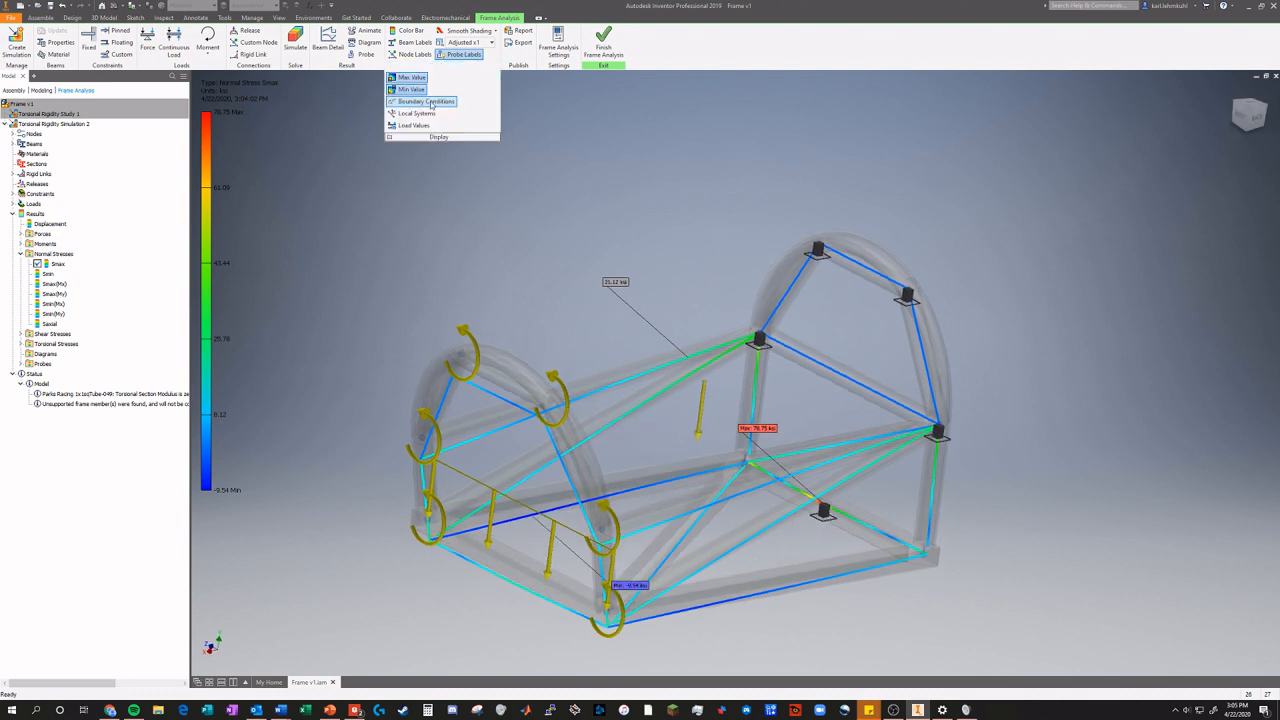
pyautogui.click(431, 102)
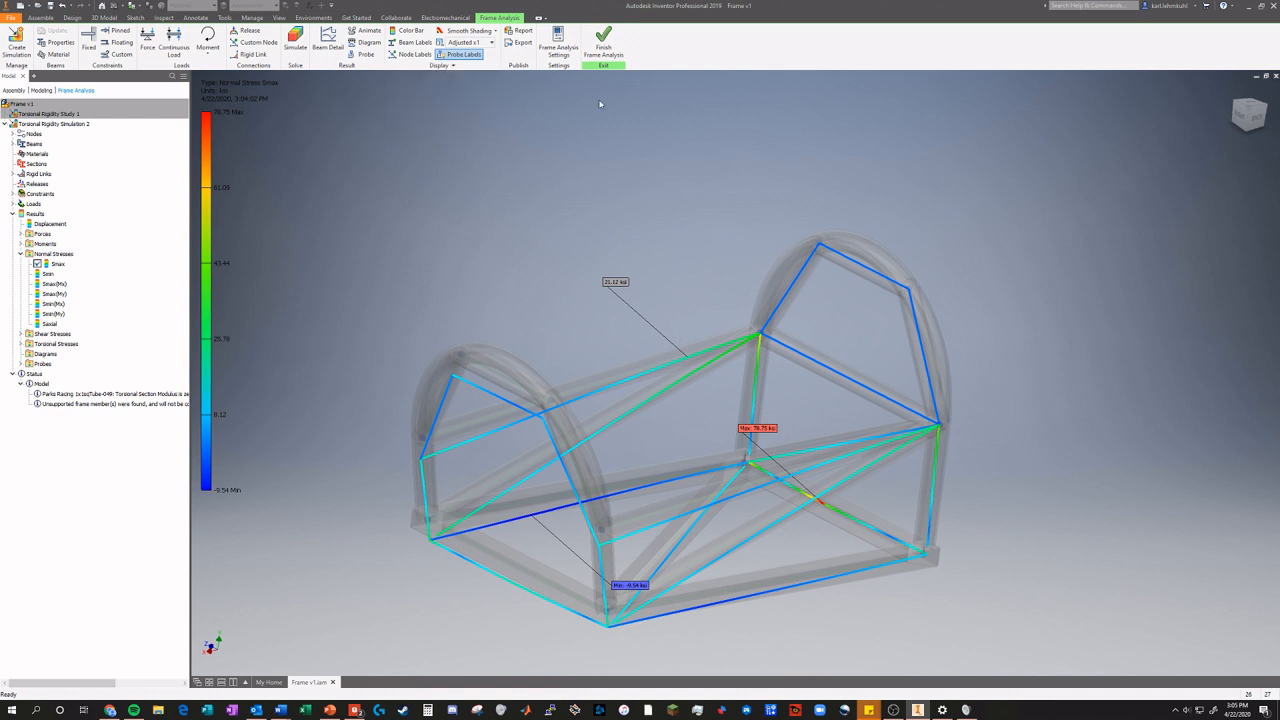
pyautogui.click(451, 65)
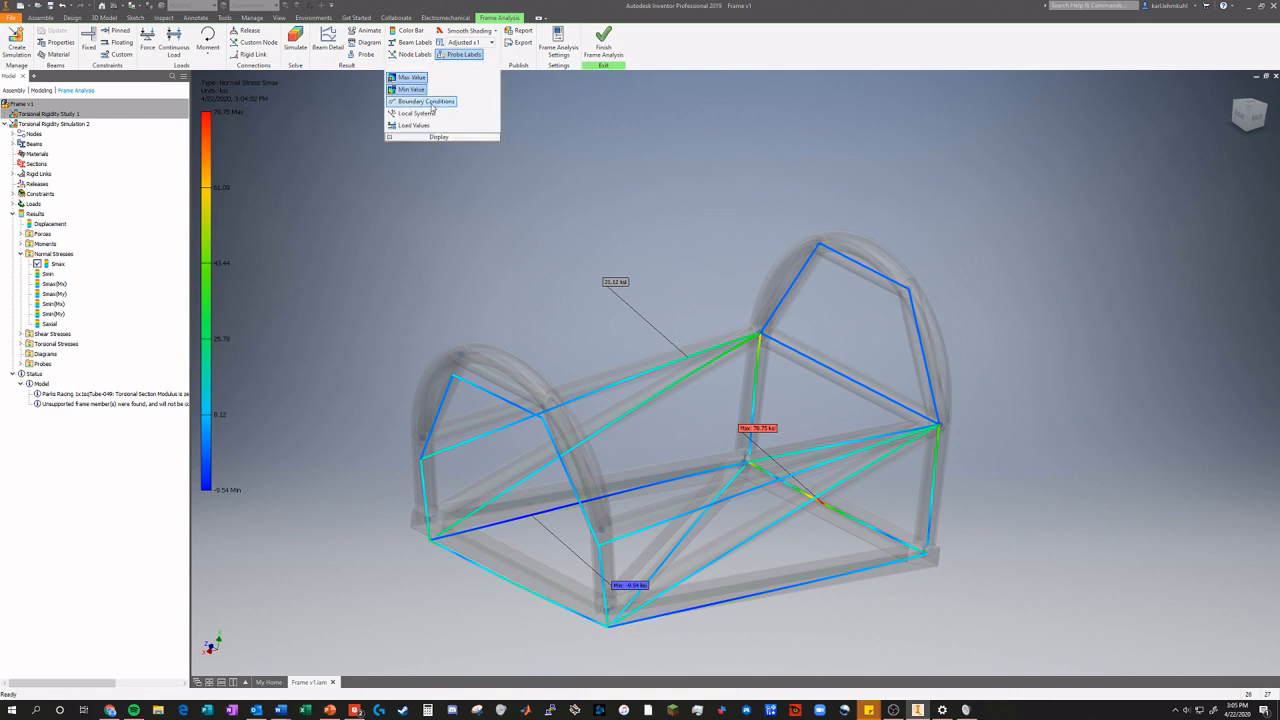
pyautogui.click(431, 102)
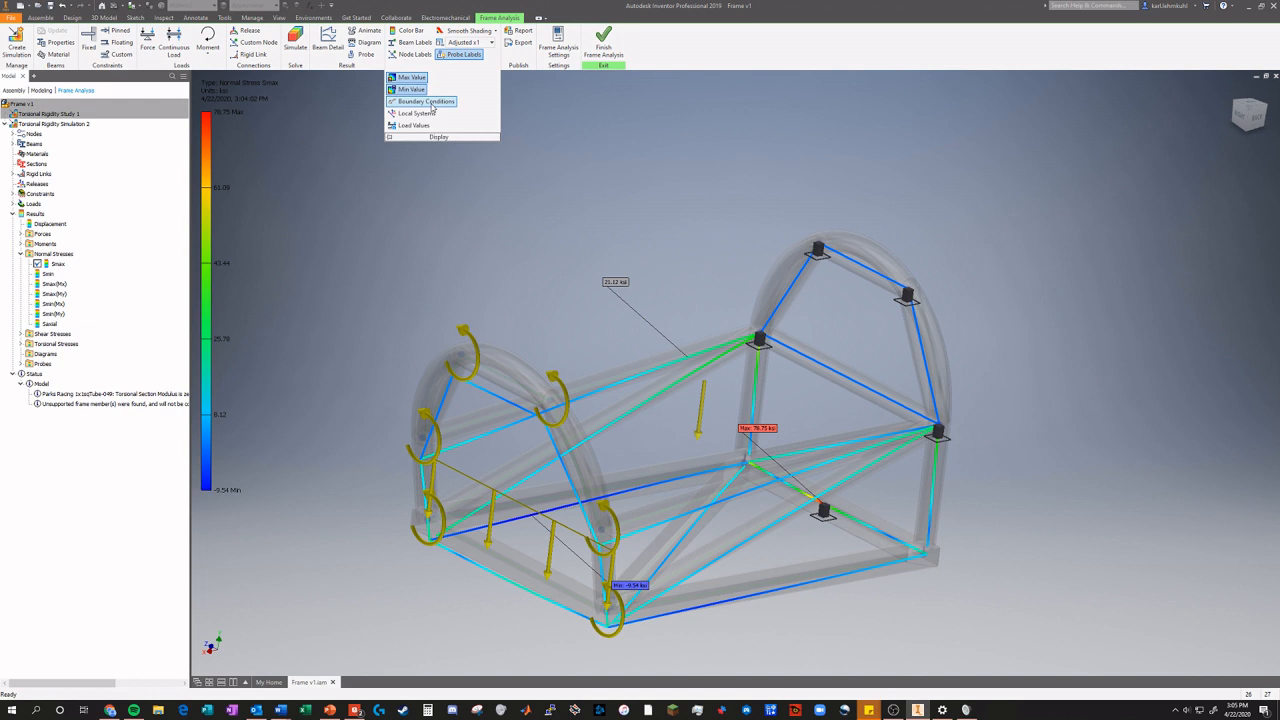
pyautogui.click(431, 102)
pyautogui.click(431, 102)
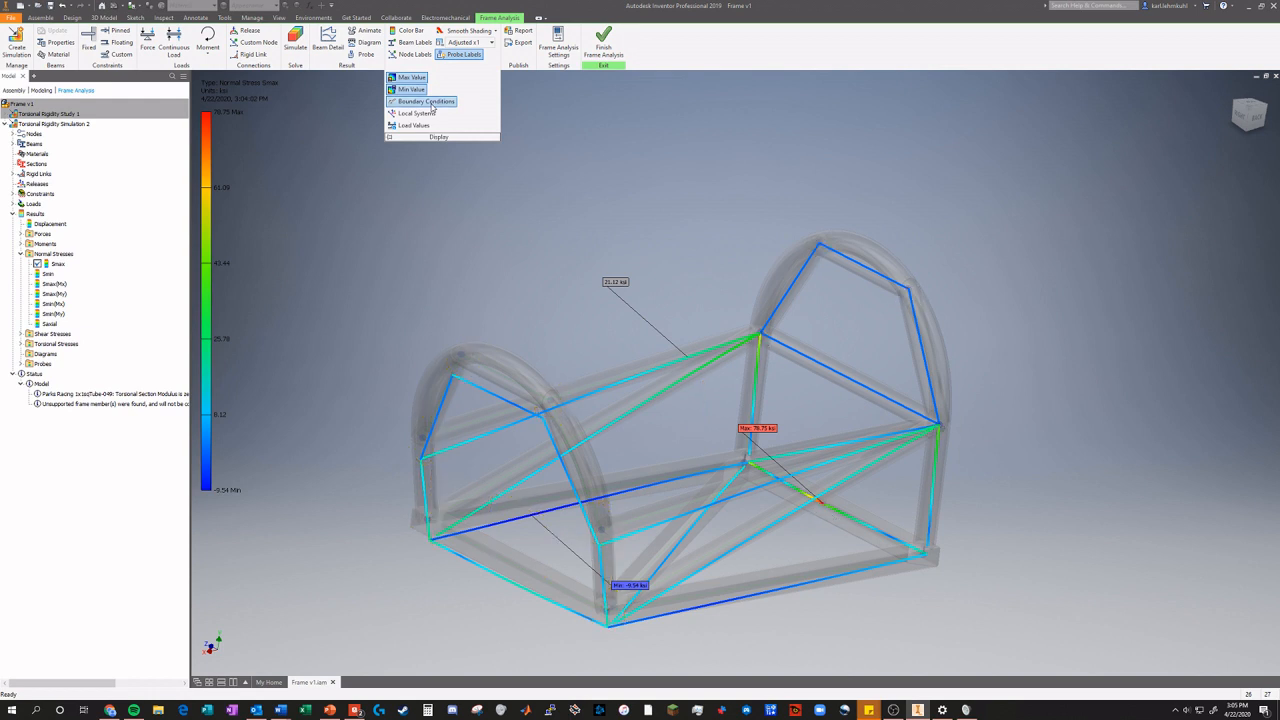
pyautogui.click(431, 102)
pyautogui.click(431, 102)
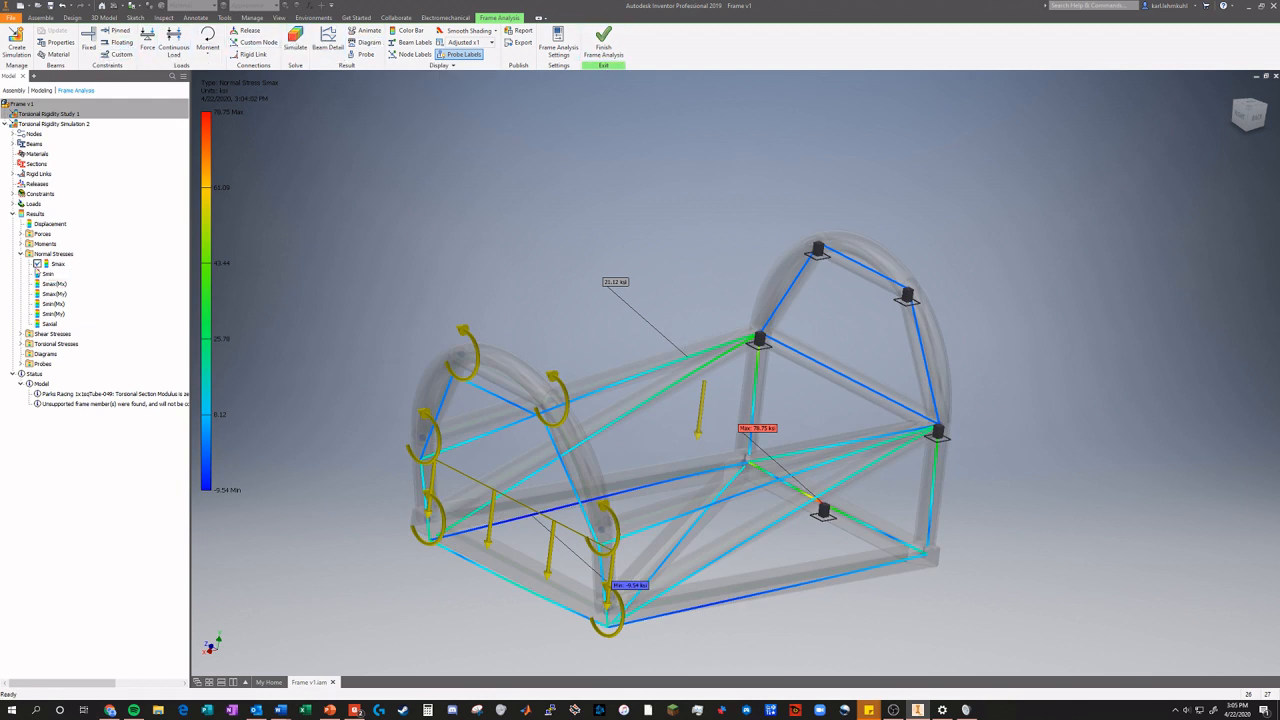
# Check the Gravity load's direction and magnitude, and suppress the load in the simulation.
pyautogui.click(12, 213)
pyautogui.click(12, 203)
pyautogui.click(43, 213)
pyautogui.doubleClick(40, 214)
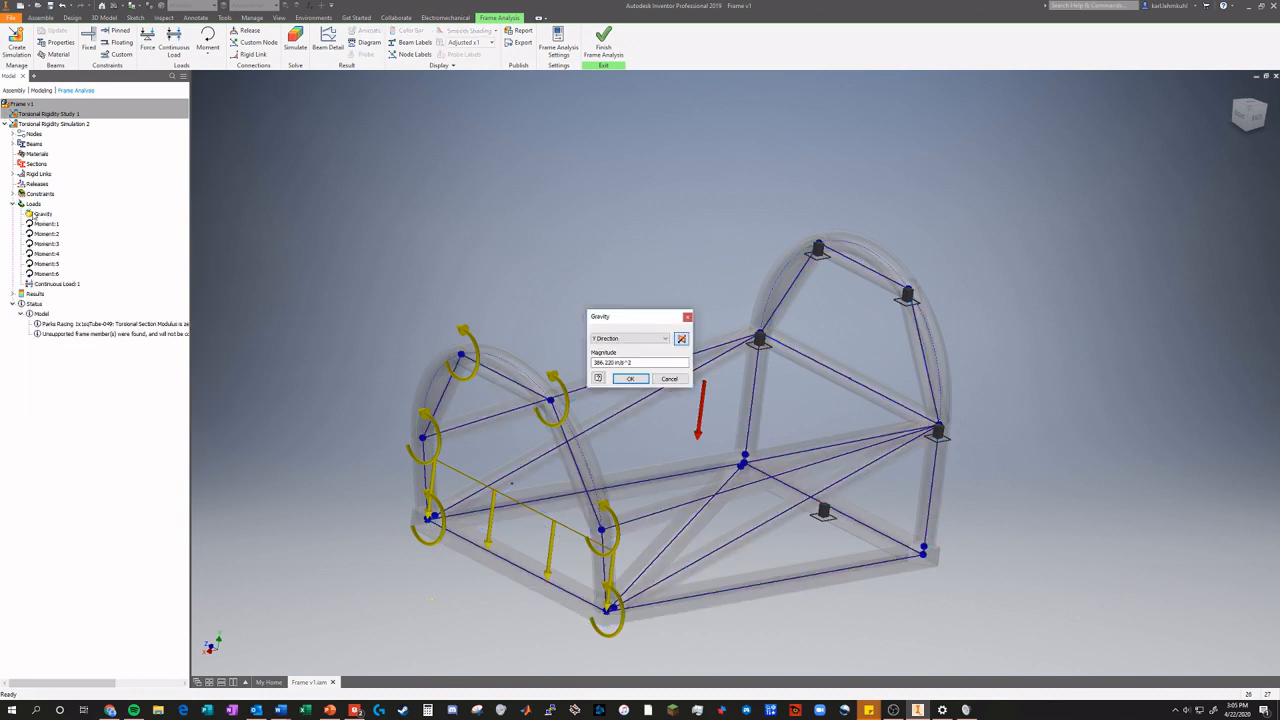
pyautogui.click(687, 318)
pyautogui.click(40, 214)
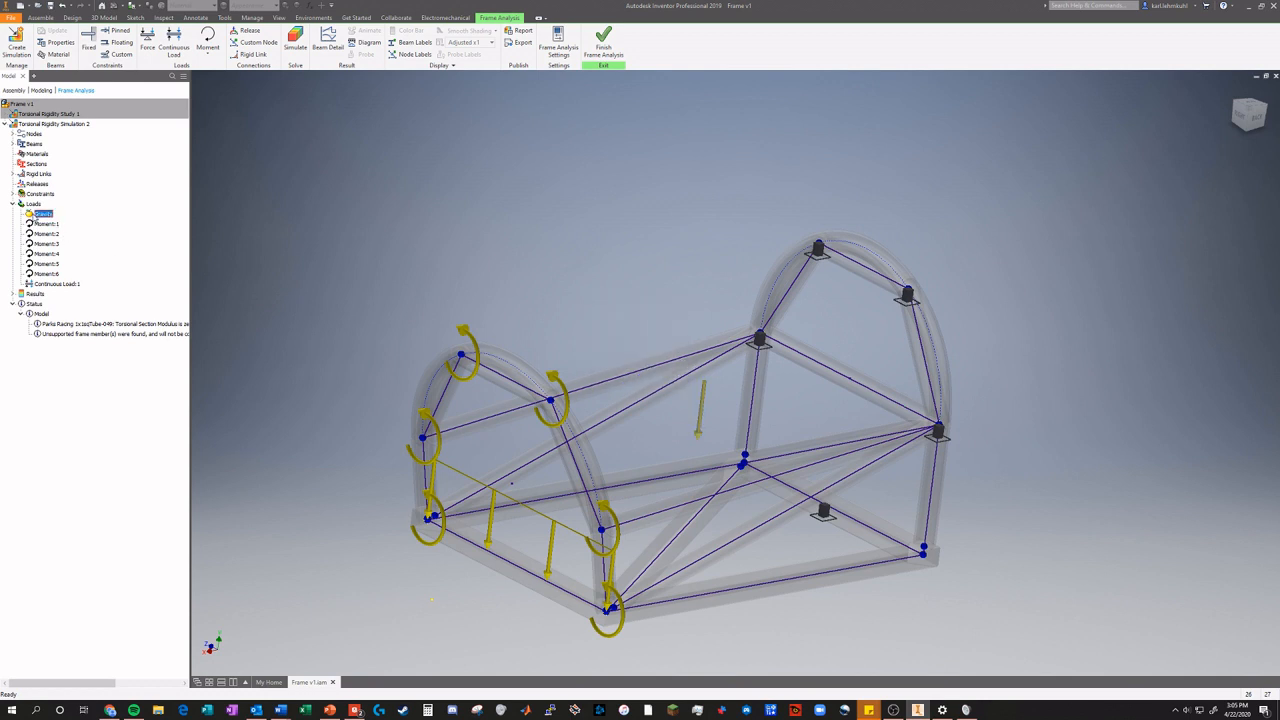
pyautogui.rightClick(42, 214)
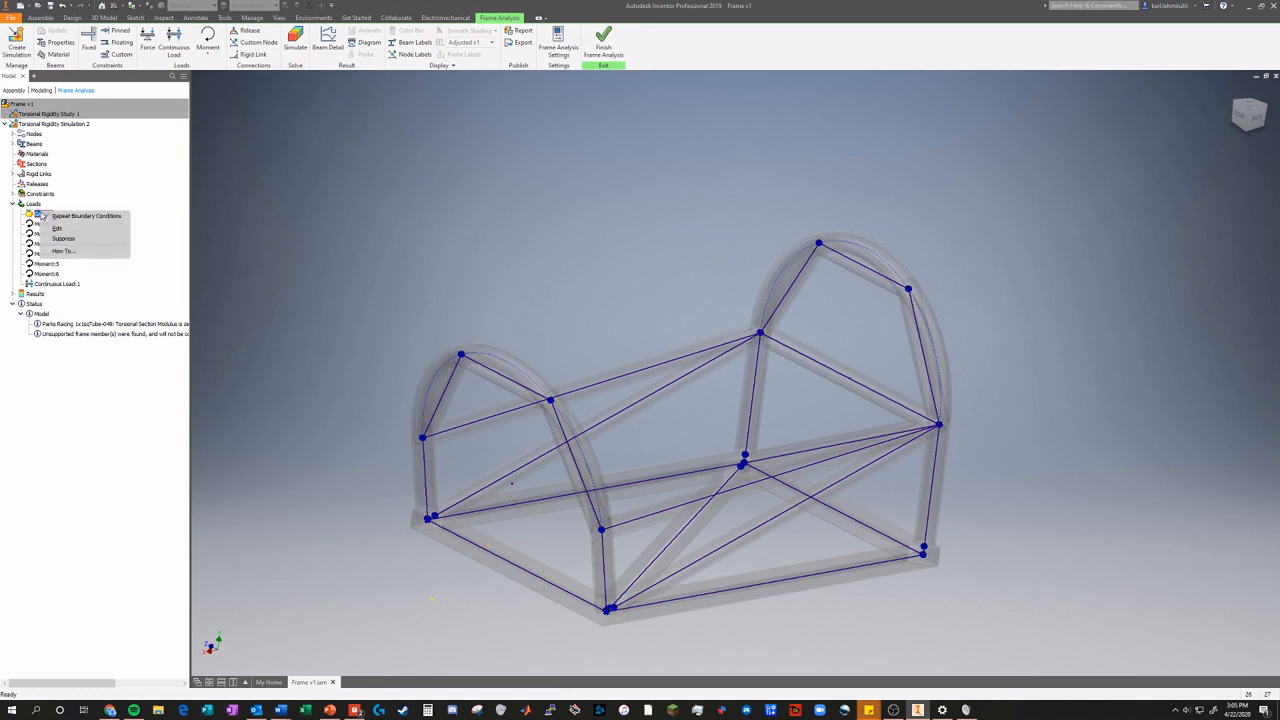
pyautogui.click(75, 239)
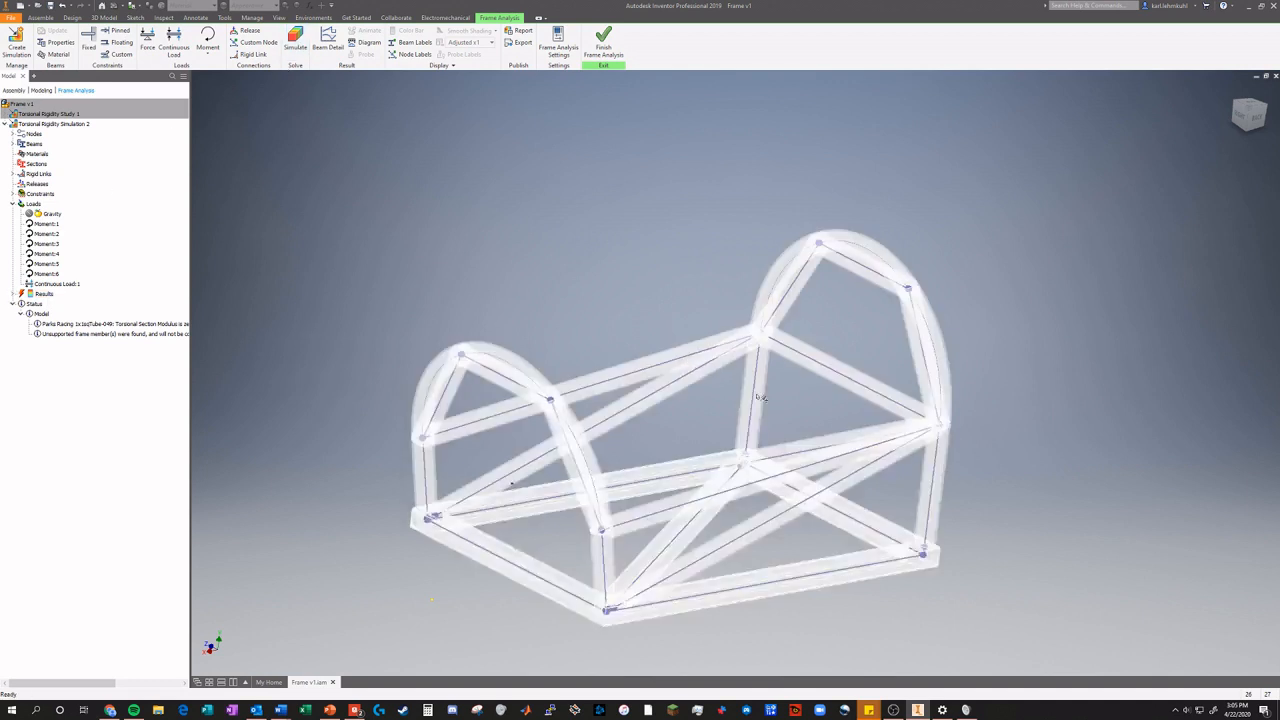
# Show the boundary condition symbols and delete the fixed constraint in the middle of the lower cross tube.
pyautogui.click(13, 194)
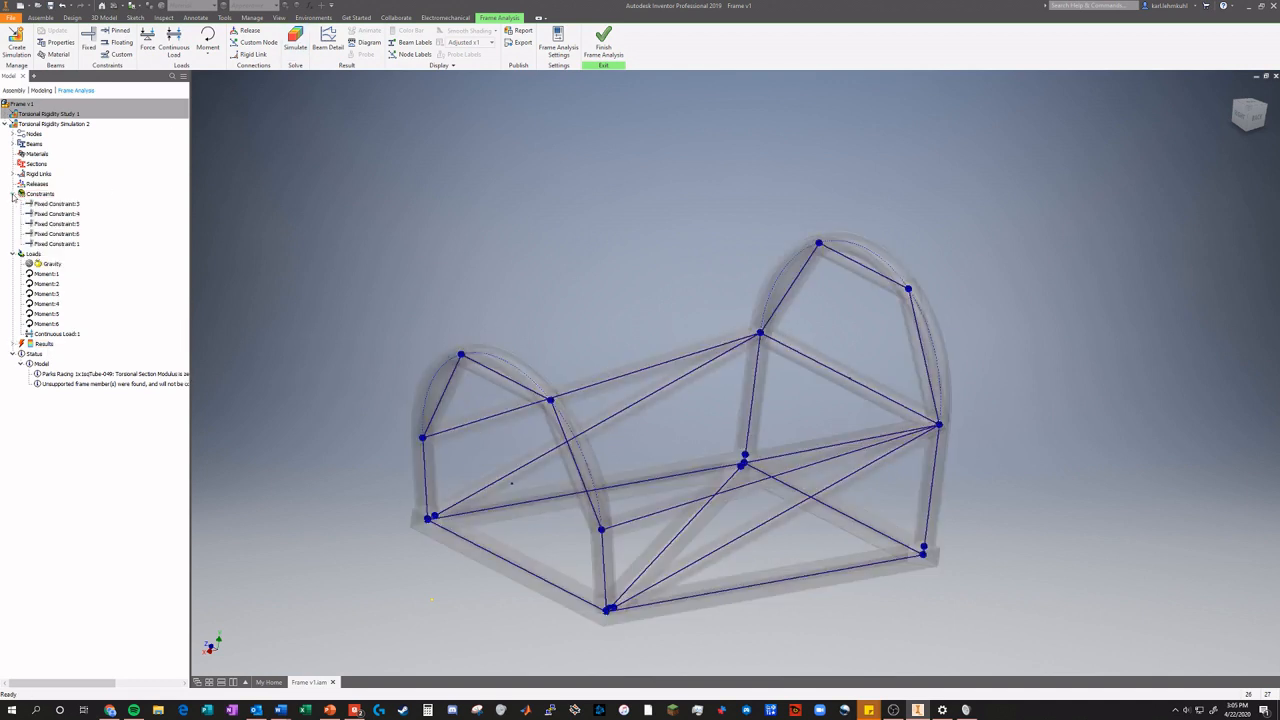
pyautogui.click(56, 204)
pyautogui.click(455, 67)
pyautogui.click(404, 101)
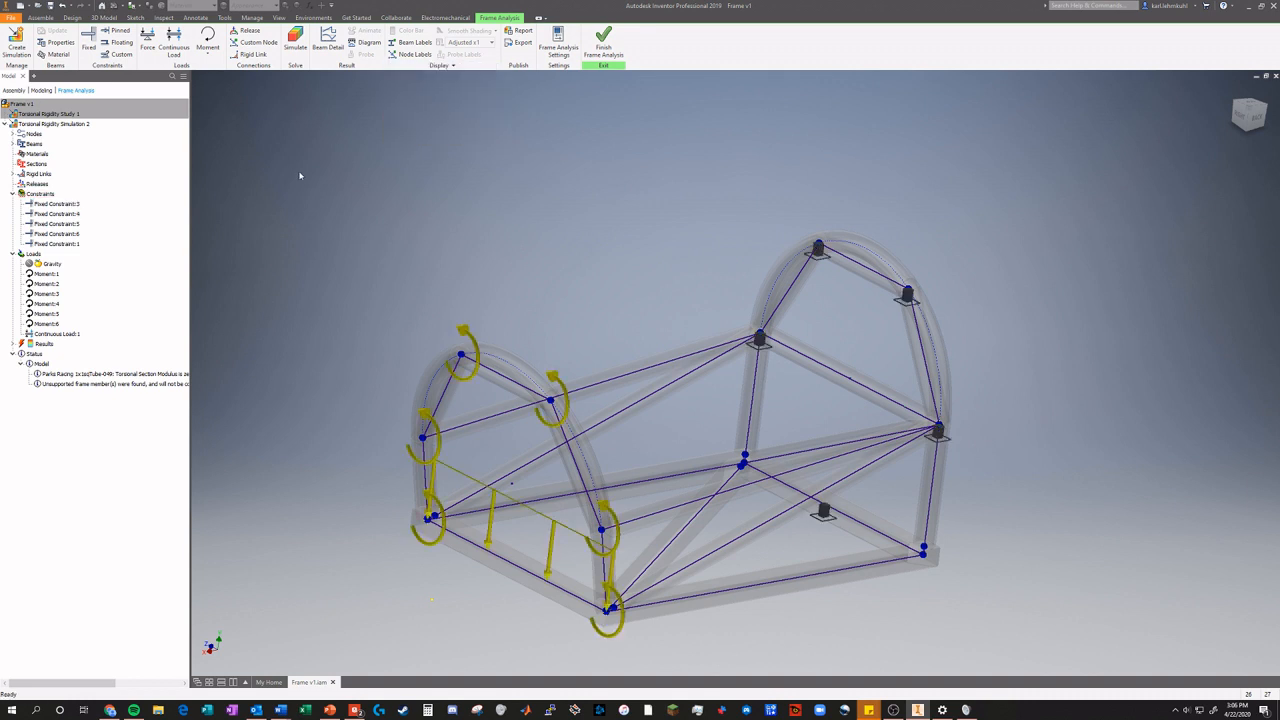
pyautogui.click(68, 244)
pyautogui.rightClick(823, 512)
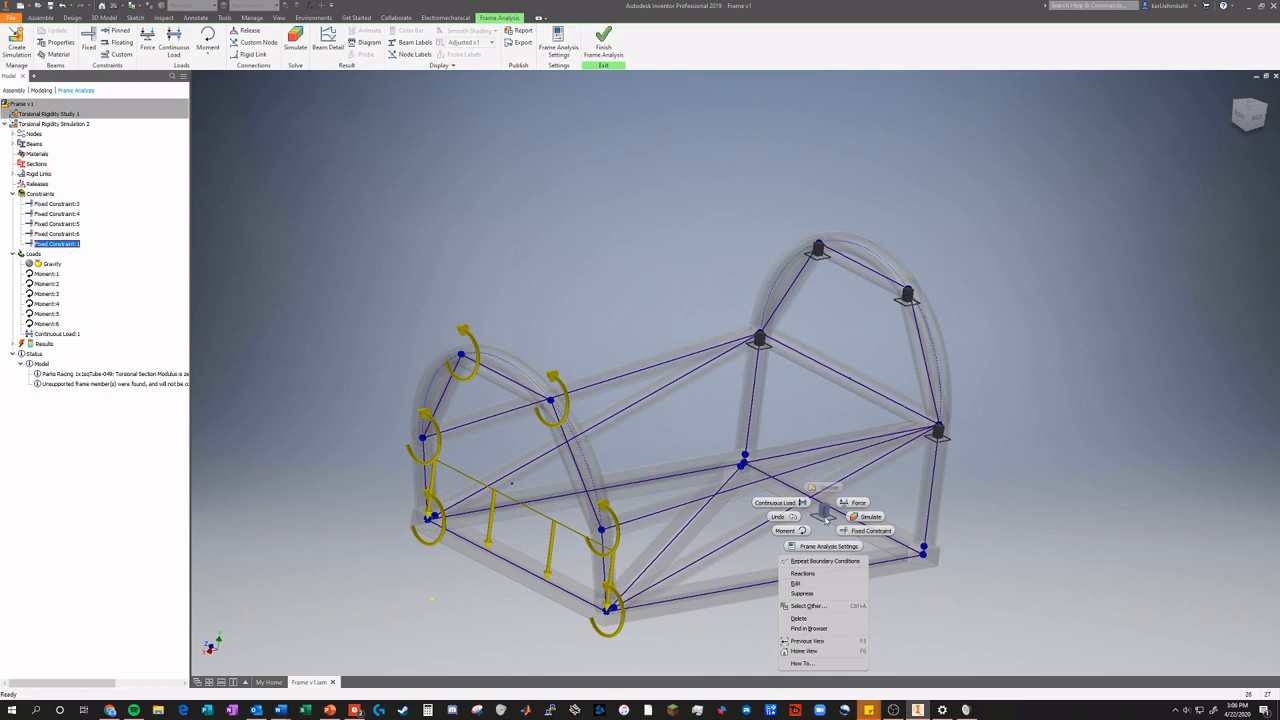
pyautogui.click(815, 618)
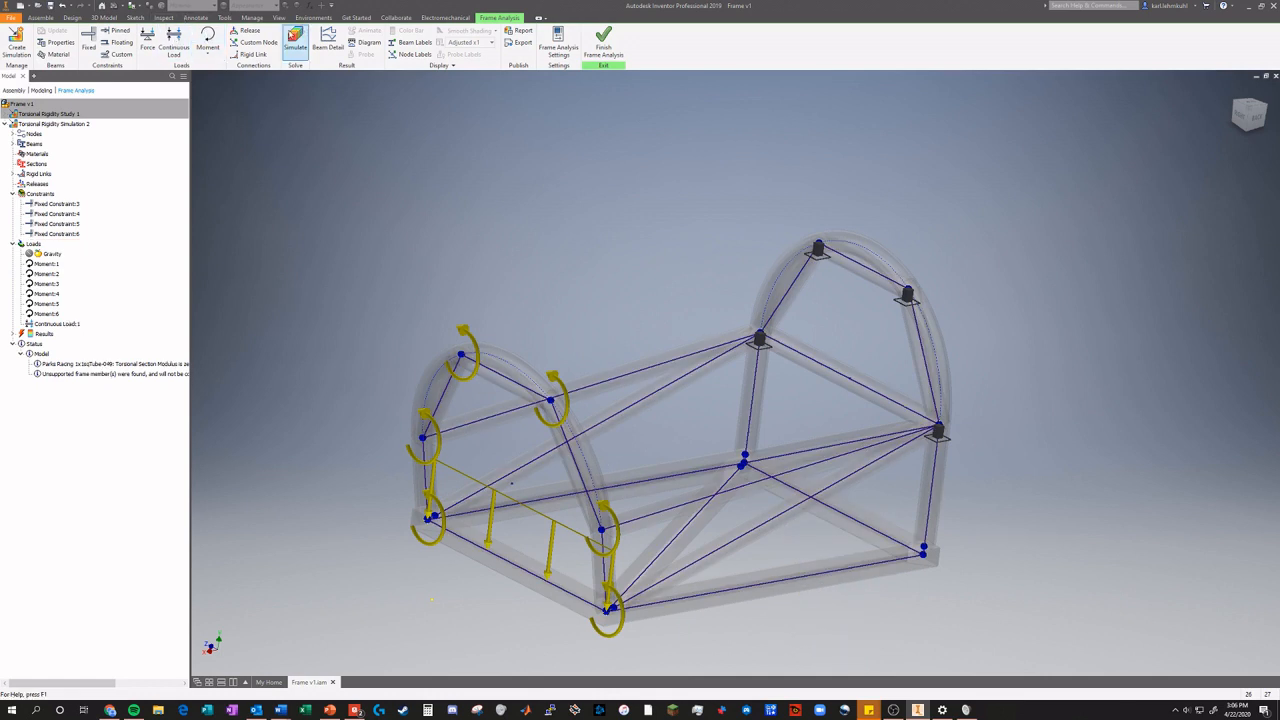
# Add a fixed constraint at the far lower corner node beneath the larger hoop, keeping the default offset.
pyautogui.click(88, 42)
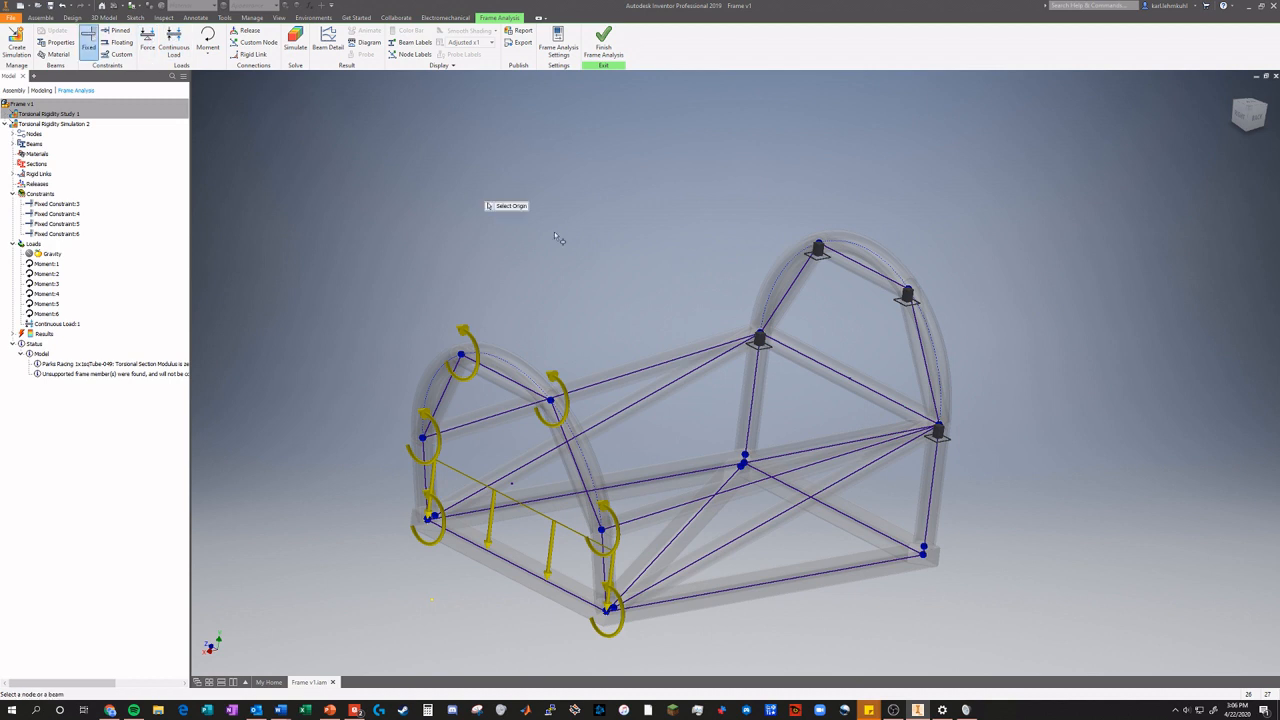
pyautogui.scroll(-10, 778, 486)
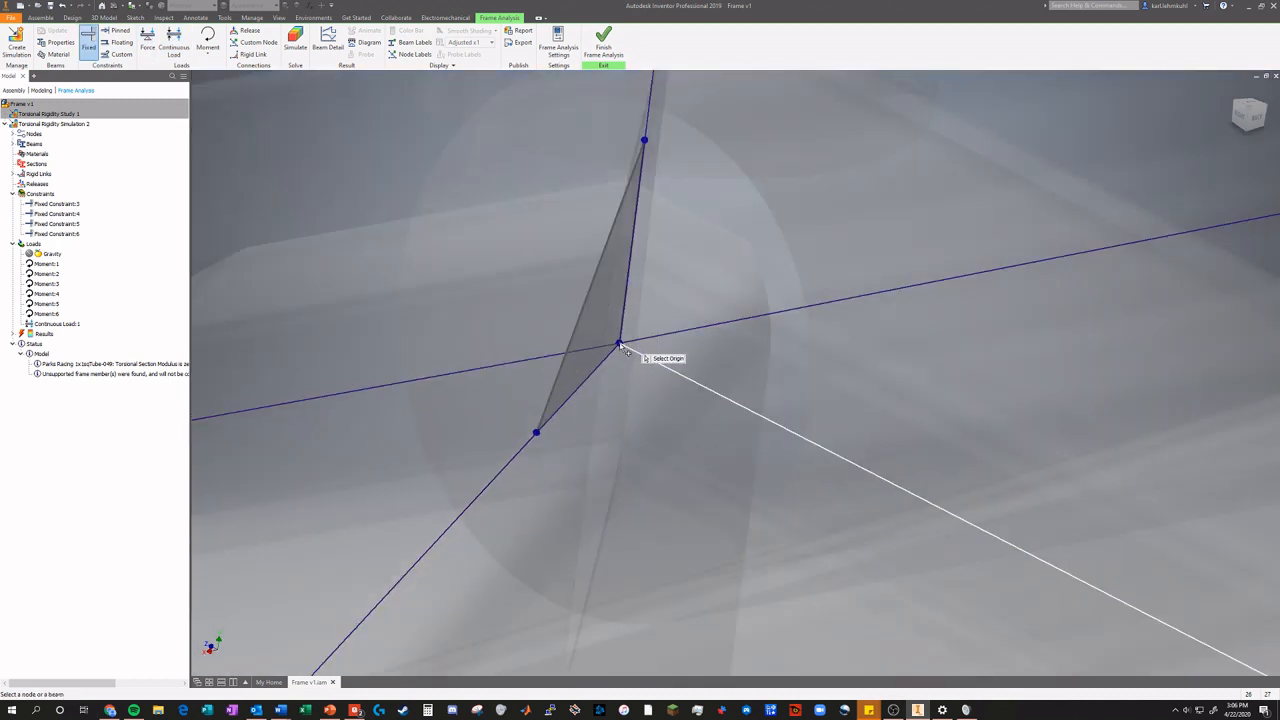
pyautogui.click(619, 345)
pyautogui.scroll(5, 623, 349)
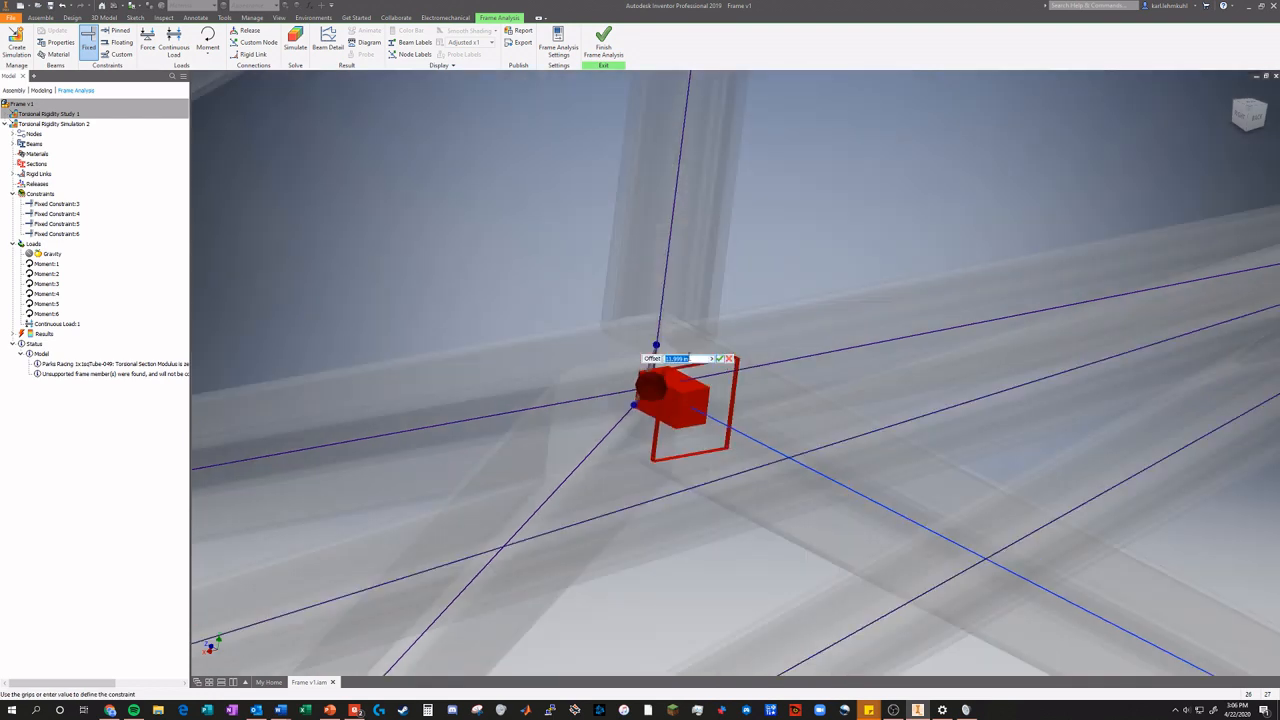
pyautogui.click(719, 360)
pyautogui.scroll(8, 778, 483)
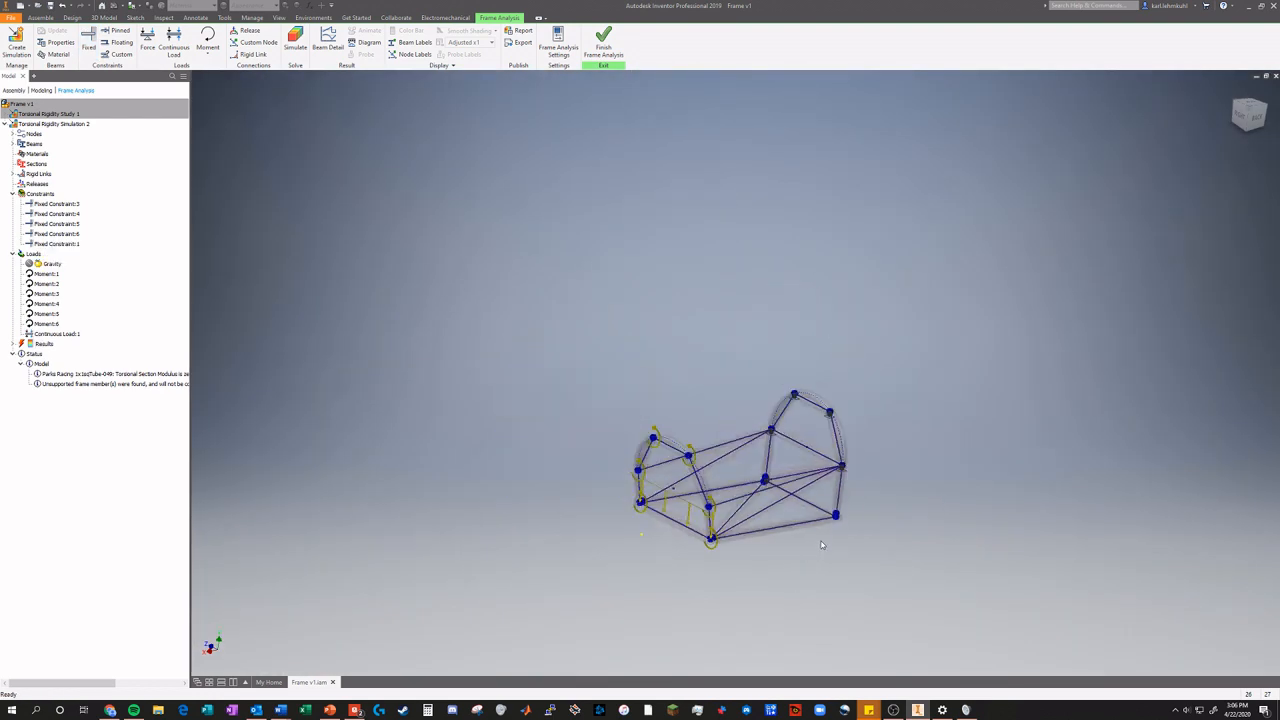
# Add a fixed constraint at the near lower corner node beneath the larger hoop, keeping the default offset.
pyautogui.scroll(-6, 826, 541)
pyautogui.click(88, 40)
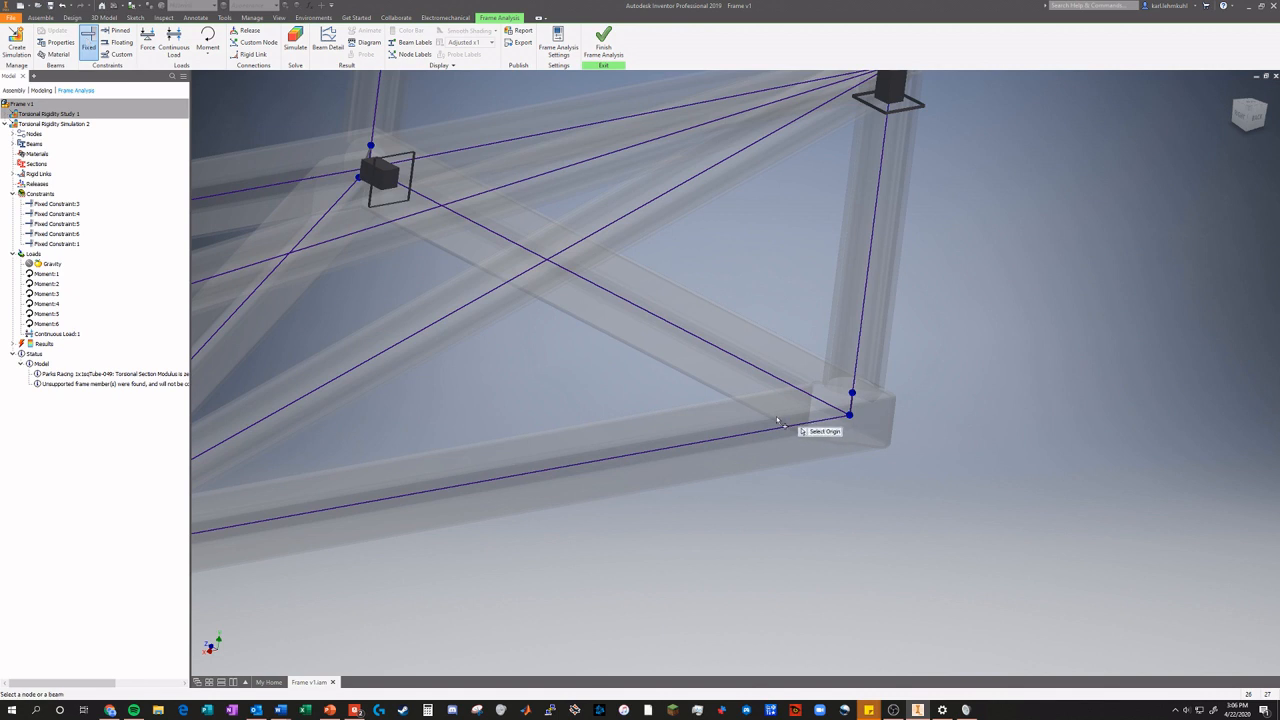
pyautogui.scroll(-5, 825, 418)
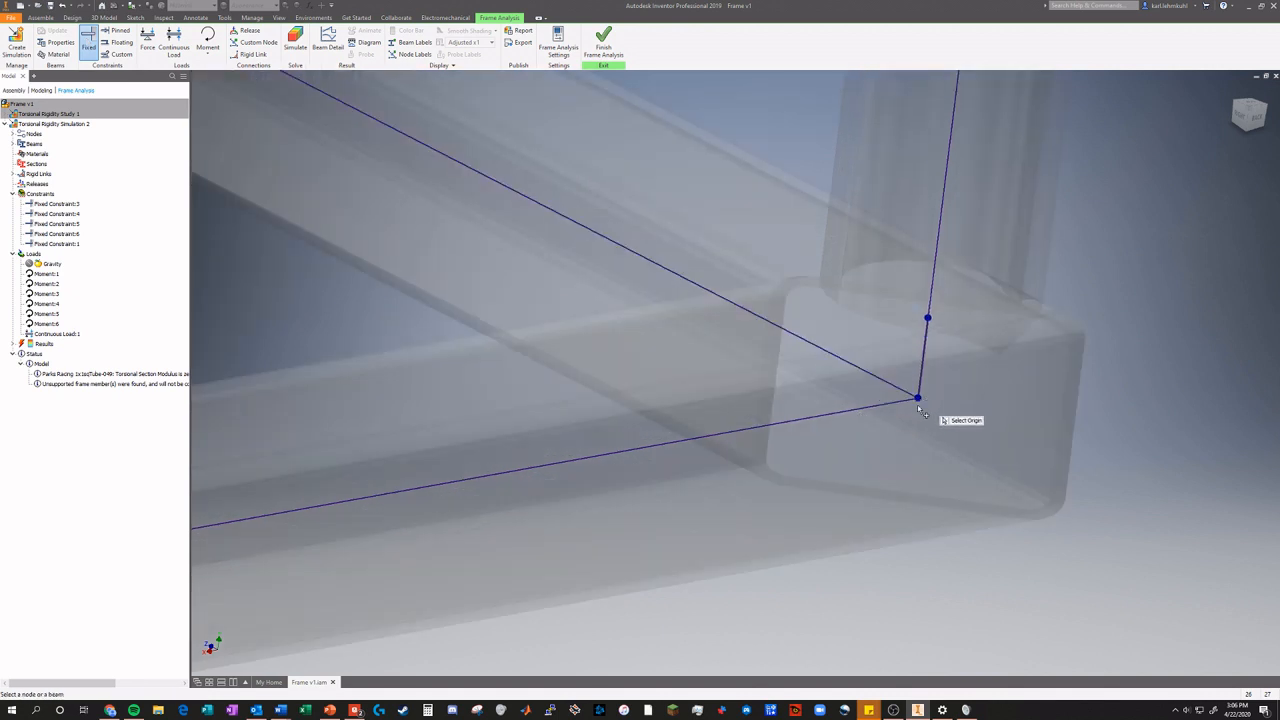
pyautogui.click(919, 400)
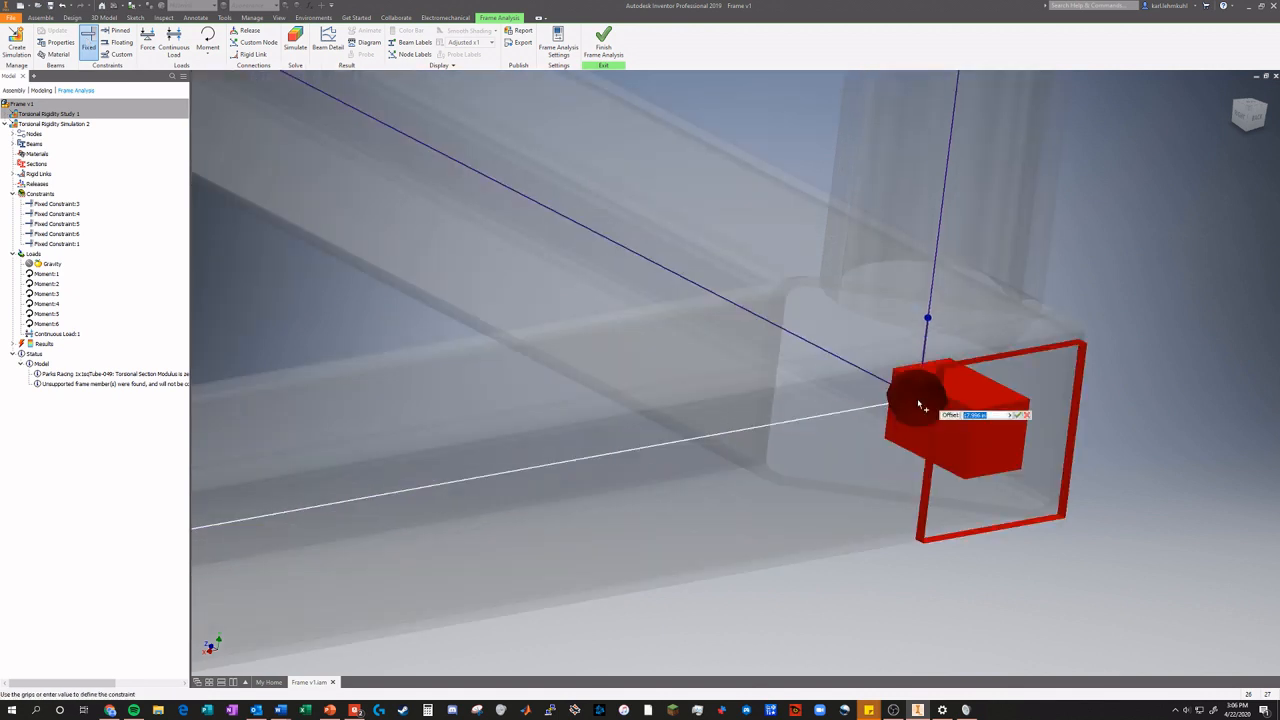
pyautogui.click(1016, 414)
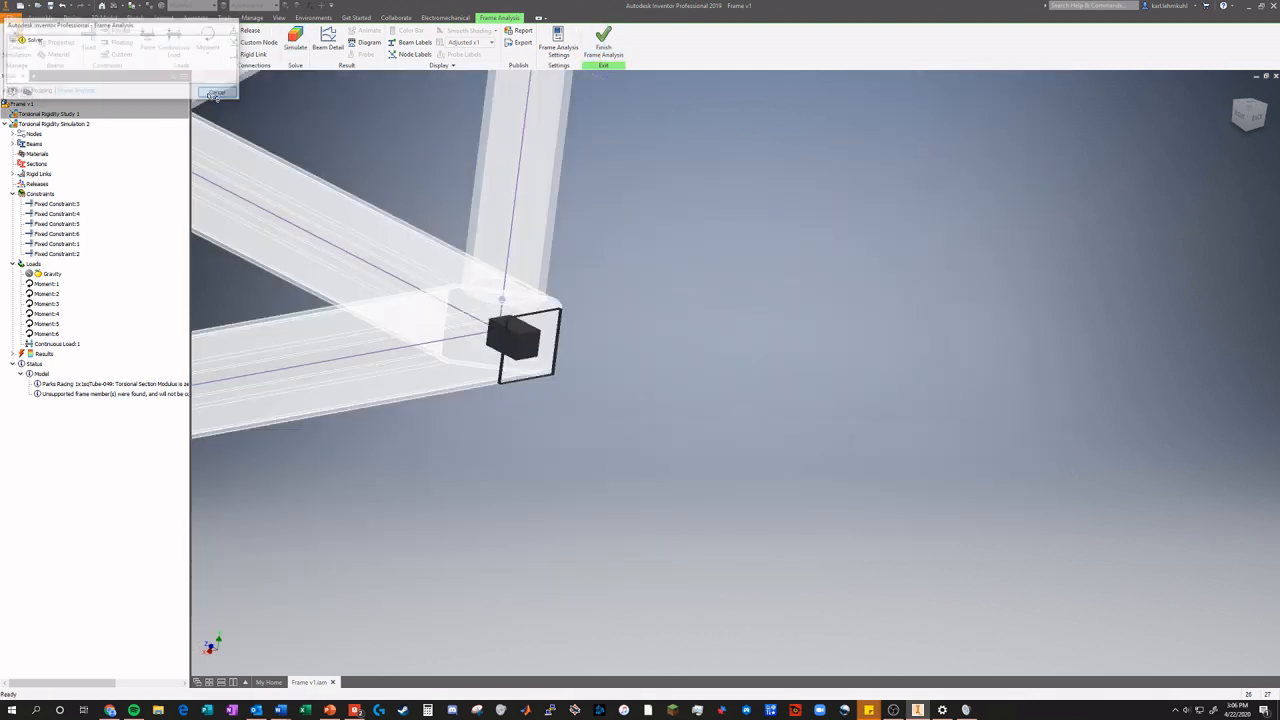
# Delete the fixed constraint at the near lower corner beneath the larger hoop and try to rerun the simulation.
pyautogui.rightClick(588, 350)
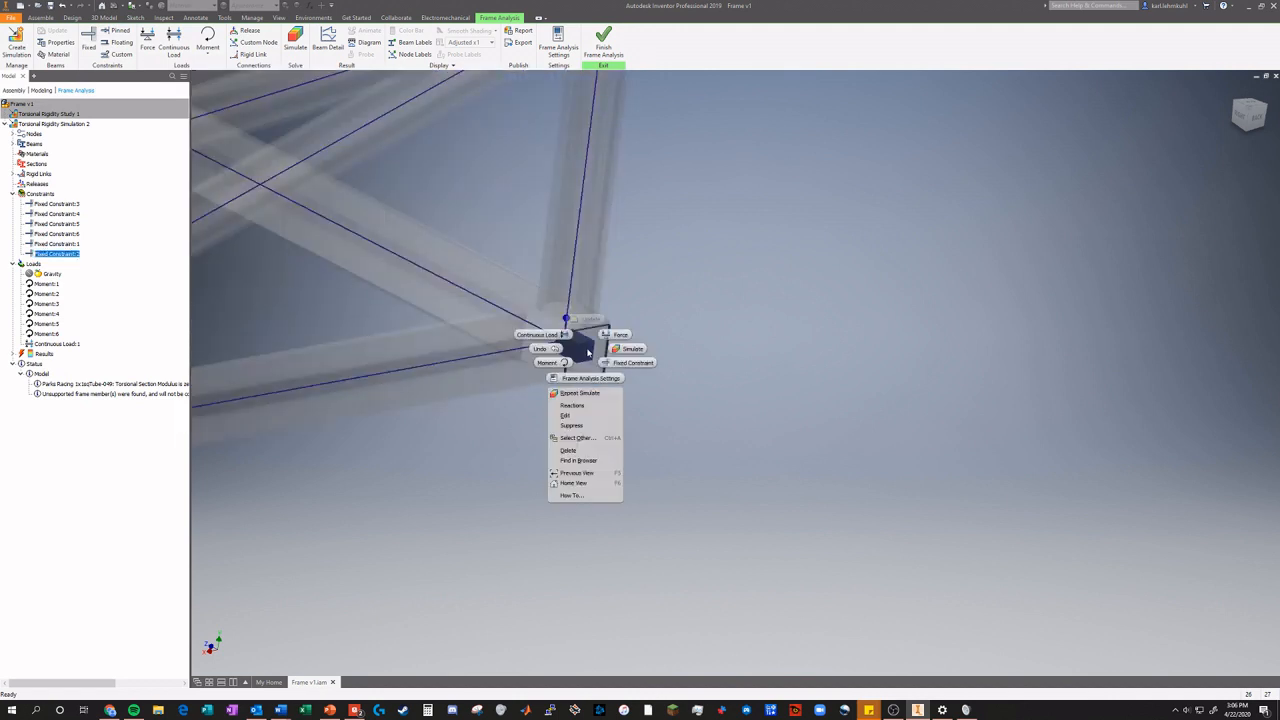
pyautogui.click(572, 450)
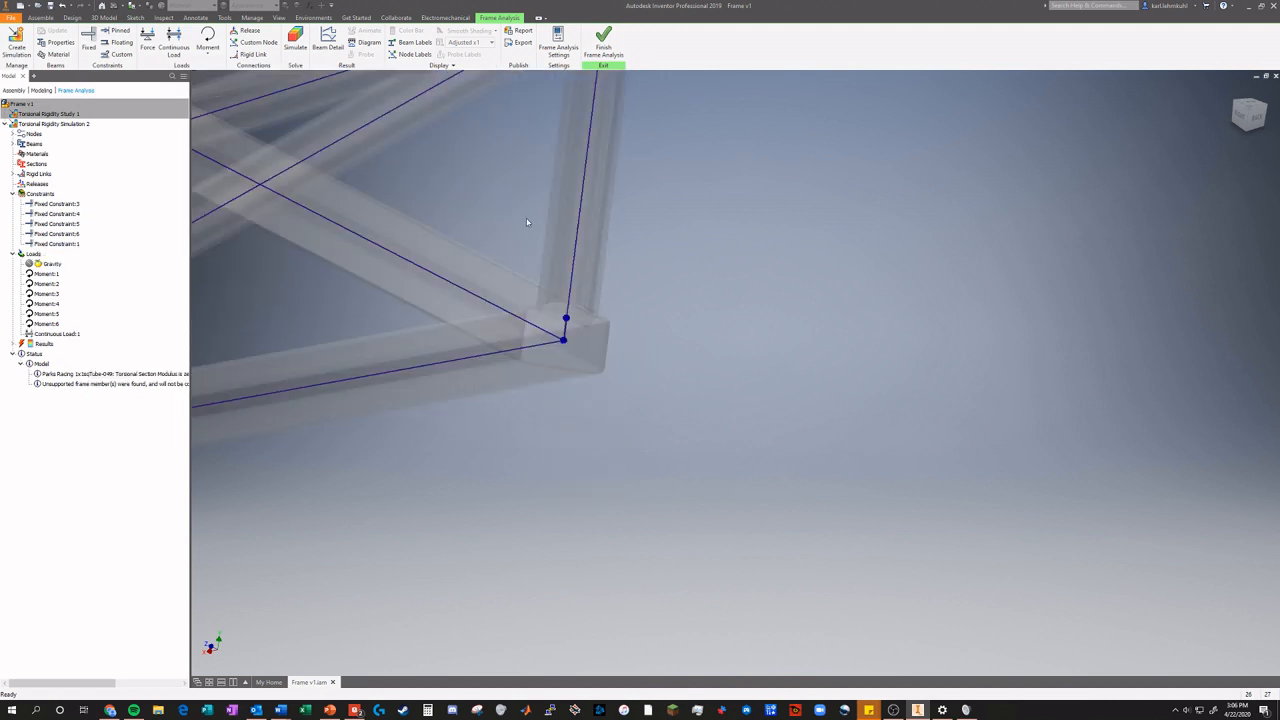
pyautogui.click(295, 40)
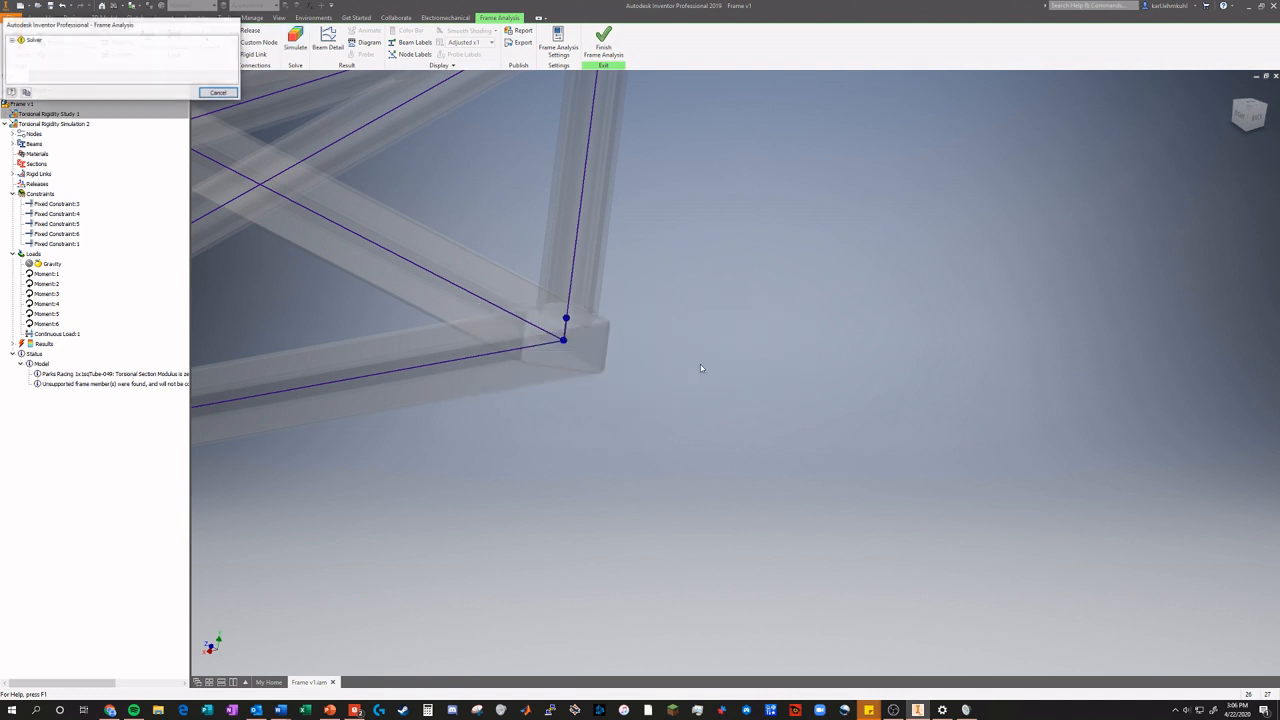
pyautogui.click(207, 95)
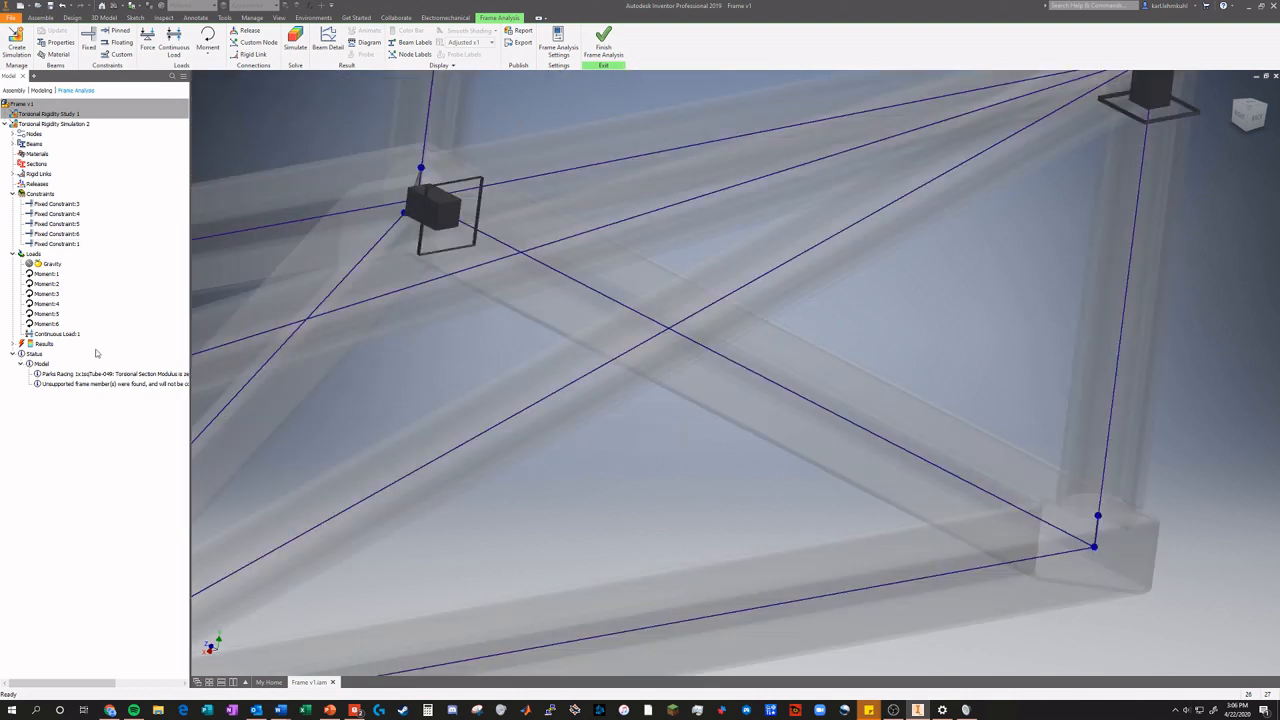
# Delete the fixed constraint at the far lower corner beneath the larger hoop.
pyautogui.click(48, 324)
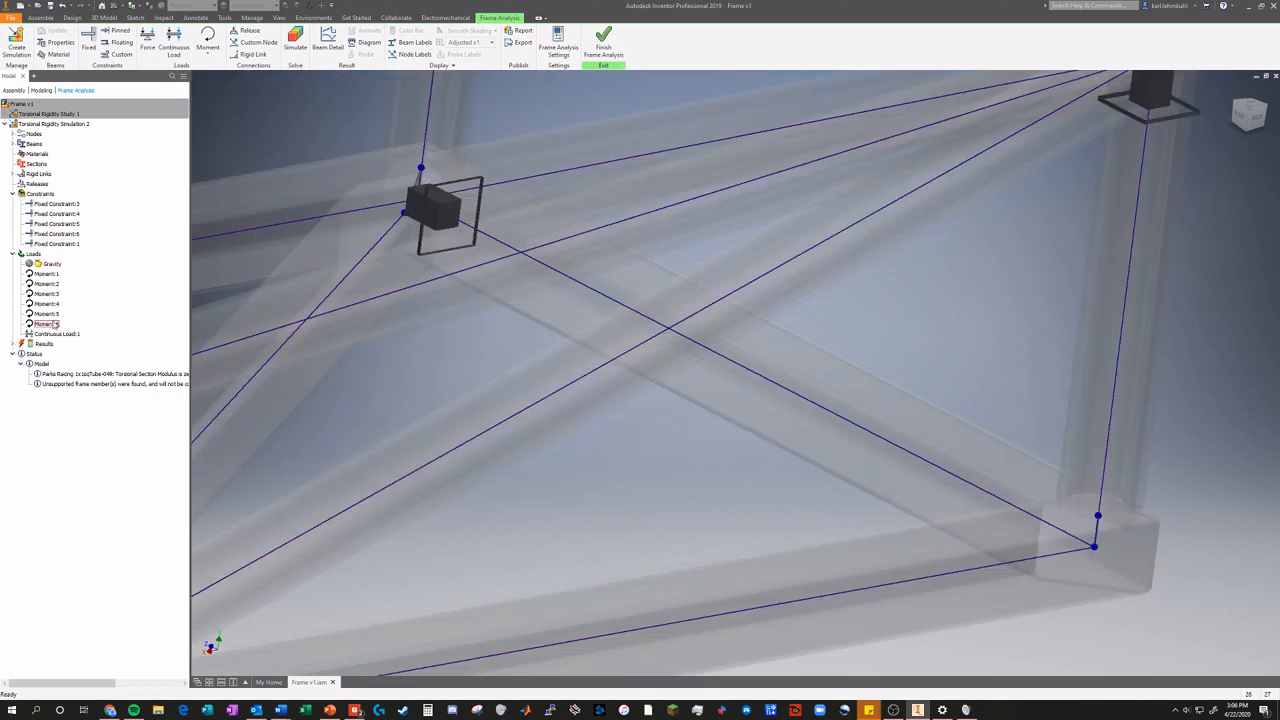
pyautogui.rightClick(57, 244)
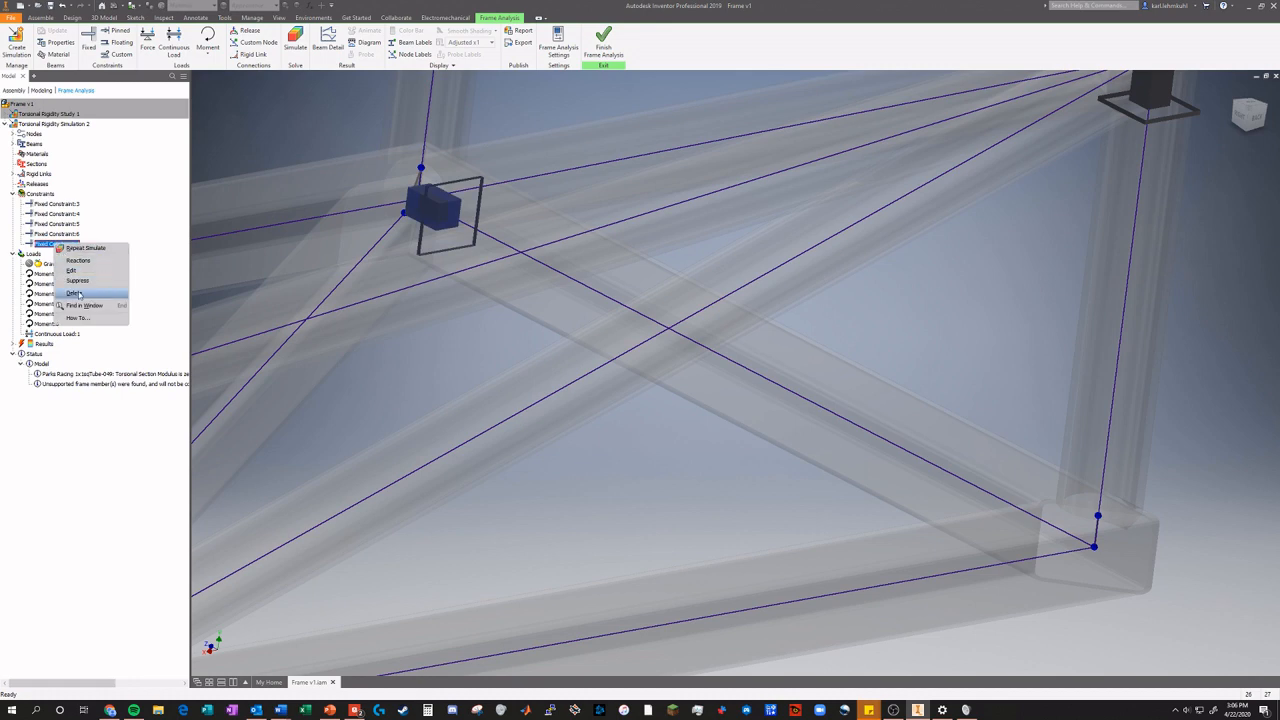
pyautogui.click(75, 292)
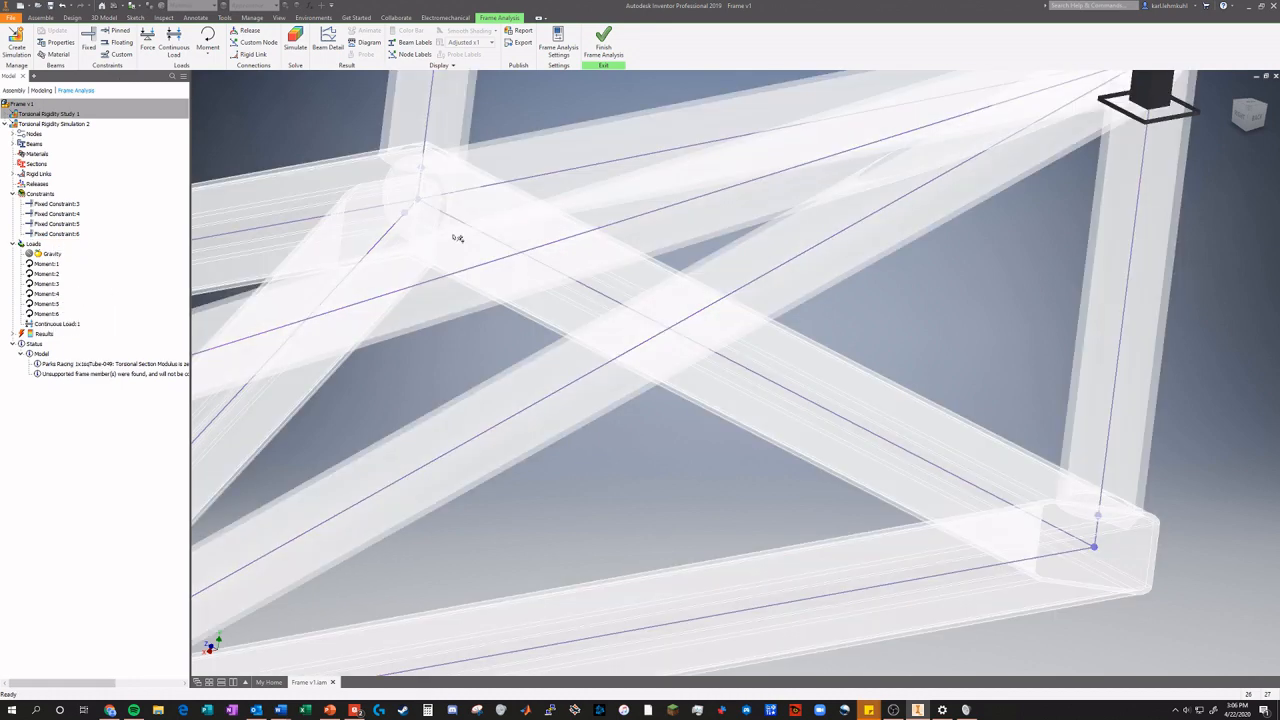
pyautogui.scroll(-7, 560, 346)
pyautogui.scroll(-3, 691, 336)
pyautogui.scroll(4, 815, 295)
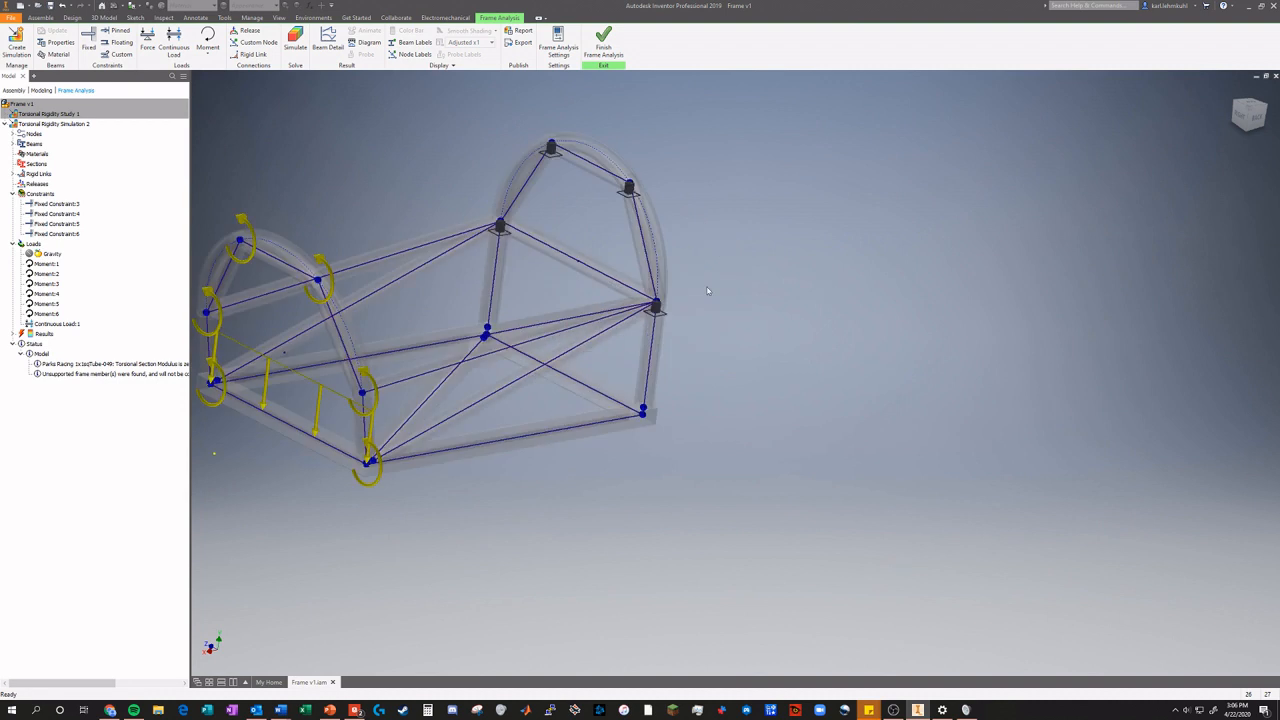
# Review the general, beam model, solver and diagram options in the frame analysis settings, and close them without changes.
pyautogui.moveTo(1253, 113)
pyautogui.mouseDown()
pyautogui.moveTo(1175, 90)
pyautogui.moveTo(1172, 135)
pyautogui.moveTo(1259, 118)
pyautogui.mouseUp()
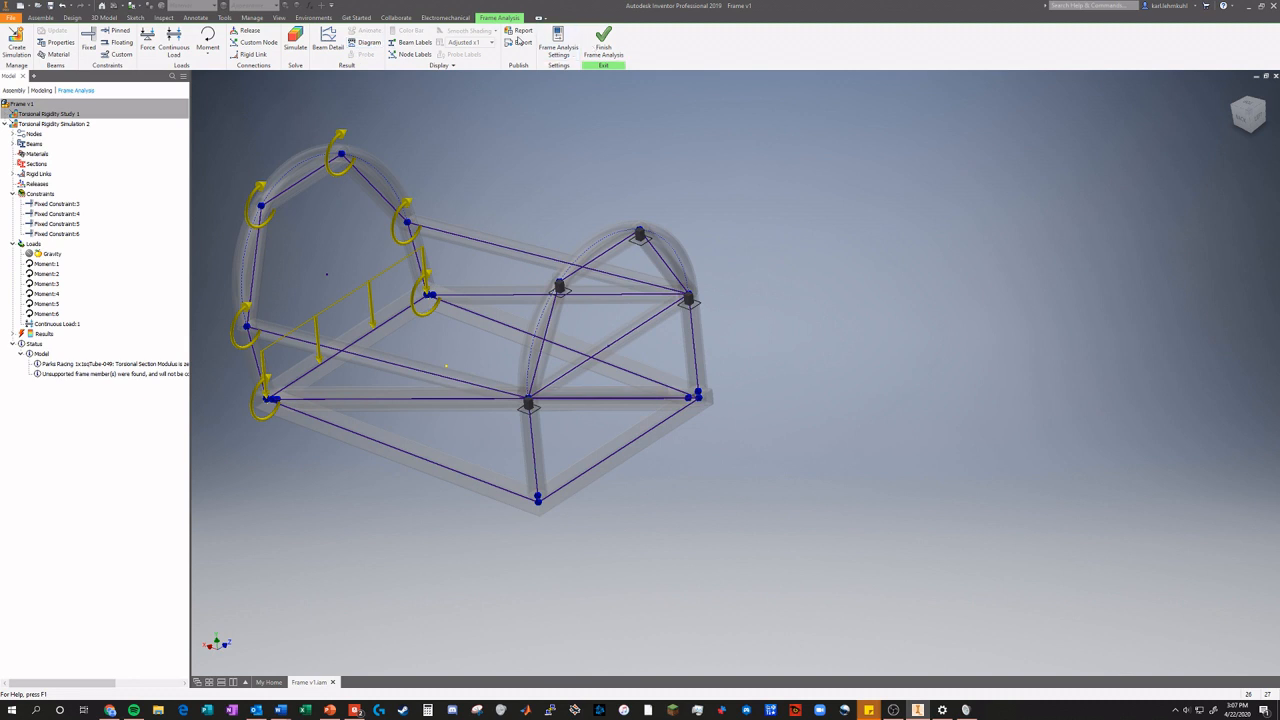
pyautogui.click(547, 38)
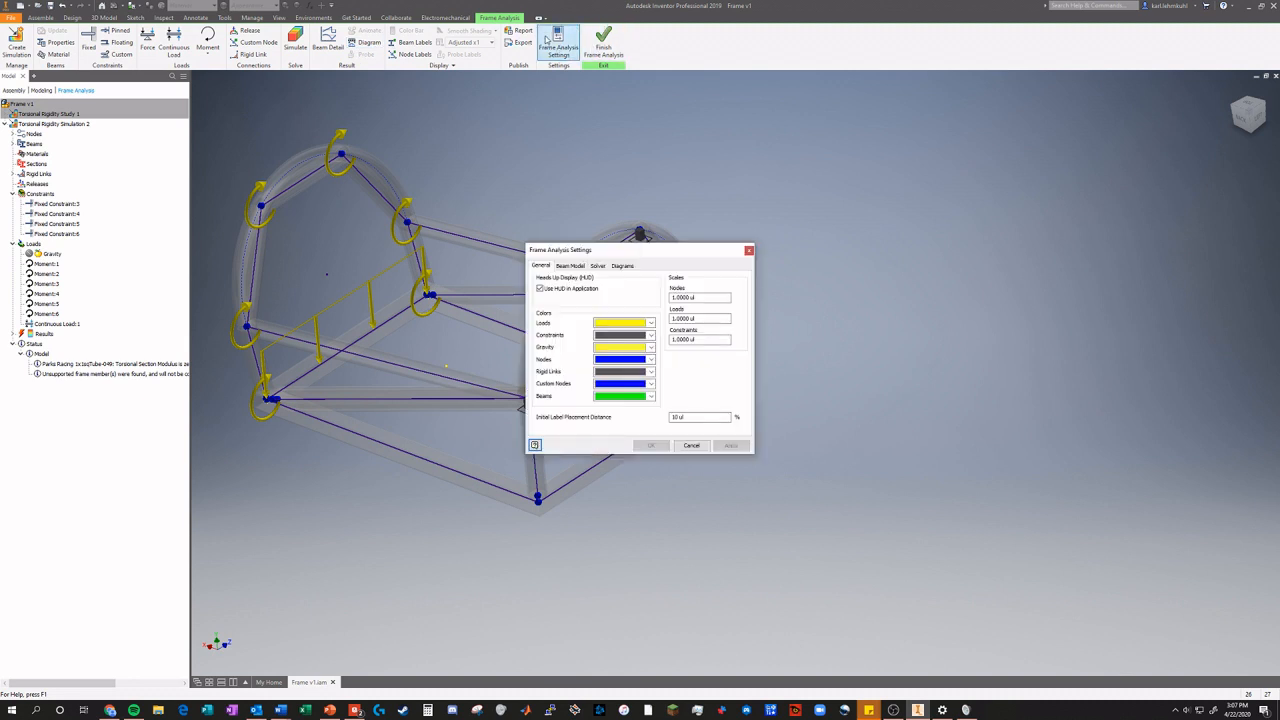
pyautogui.click(573, 269)
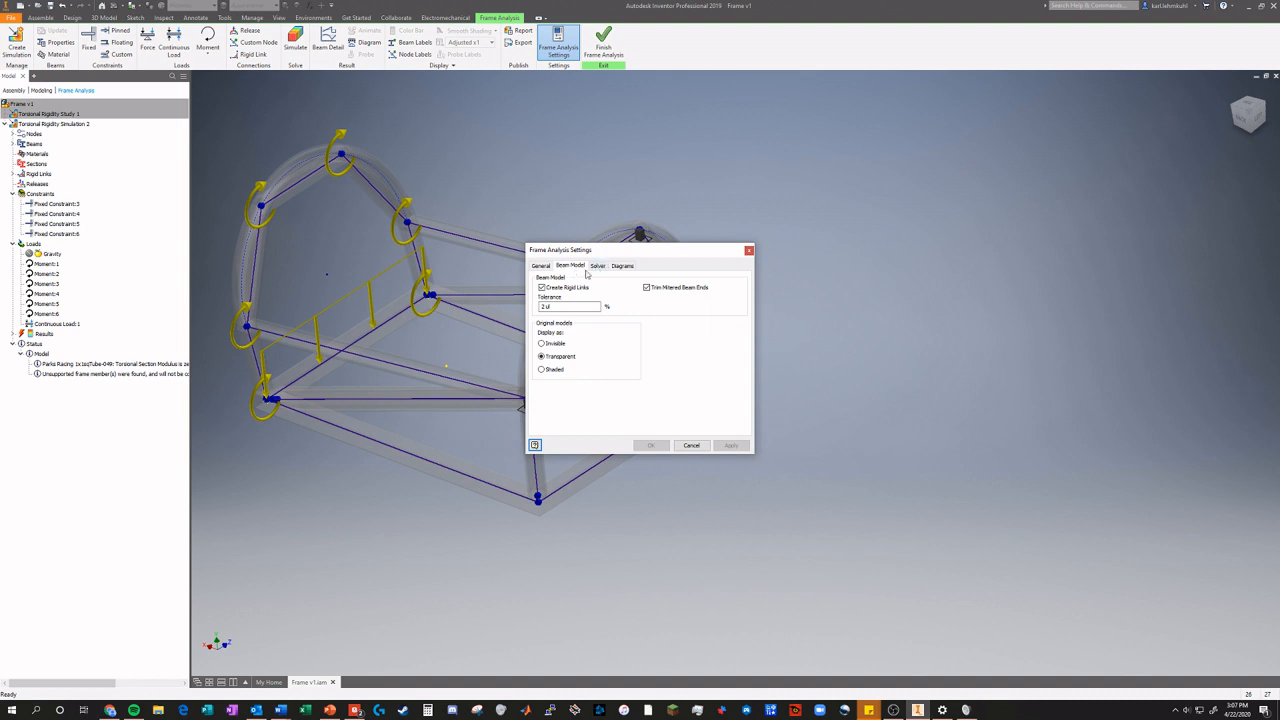
pyautogui.click(545, 306)
pyautogui.moveTo(560, 306); pyautogui.dragTo(526, 315)
pyautogui.click(597, 265)
pyautogui.click(621, 266)
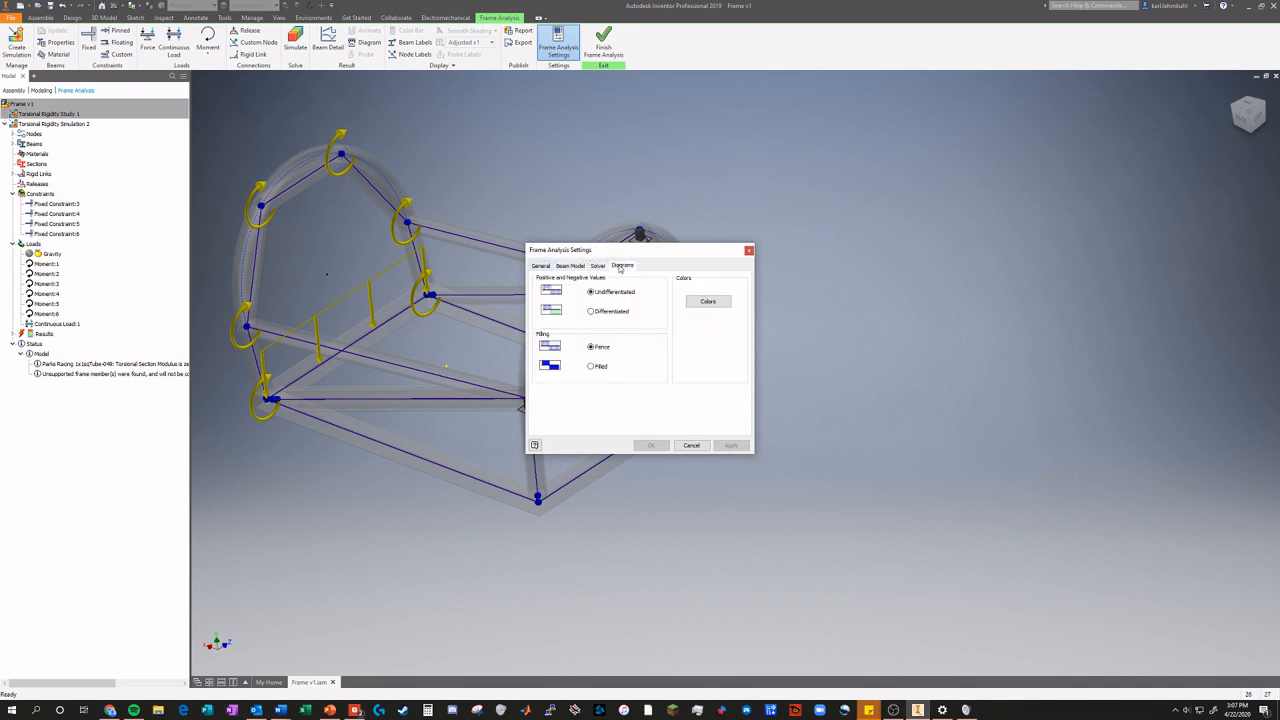
pyautogui.click(541, 265)
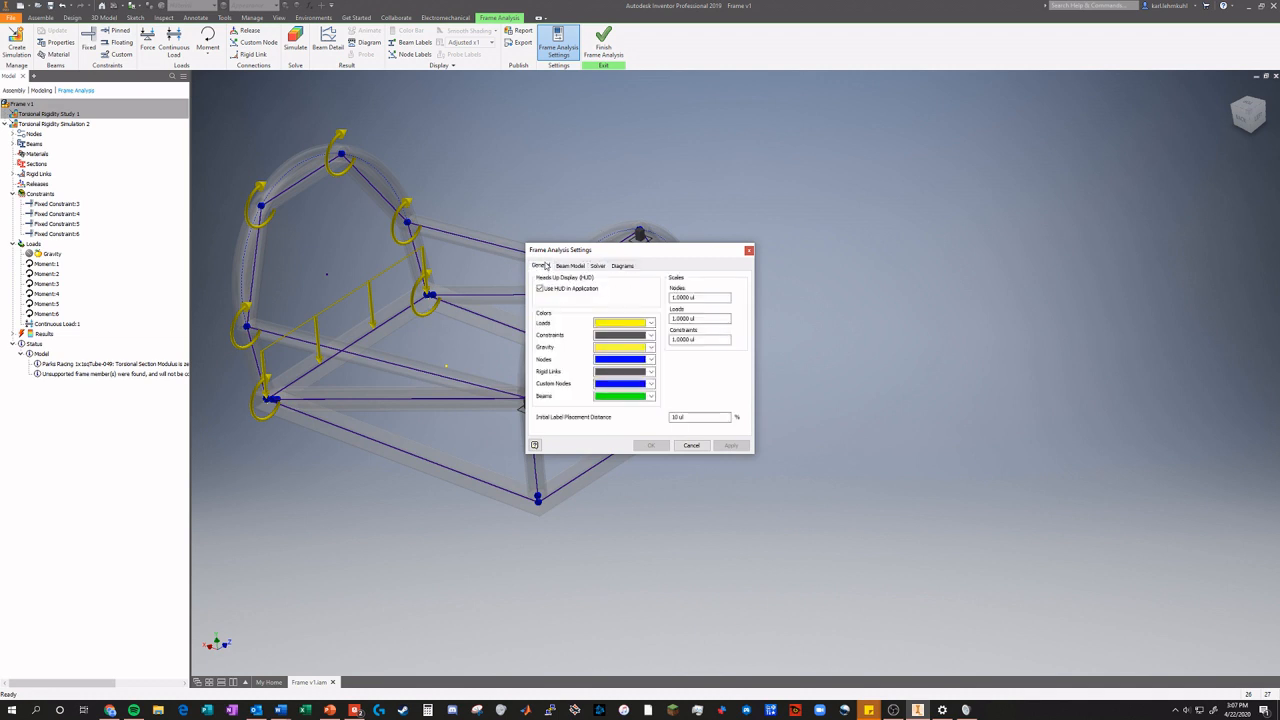
pyautogui.click(749, 250)
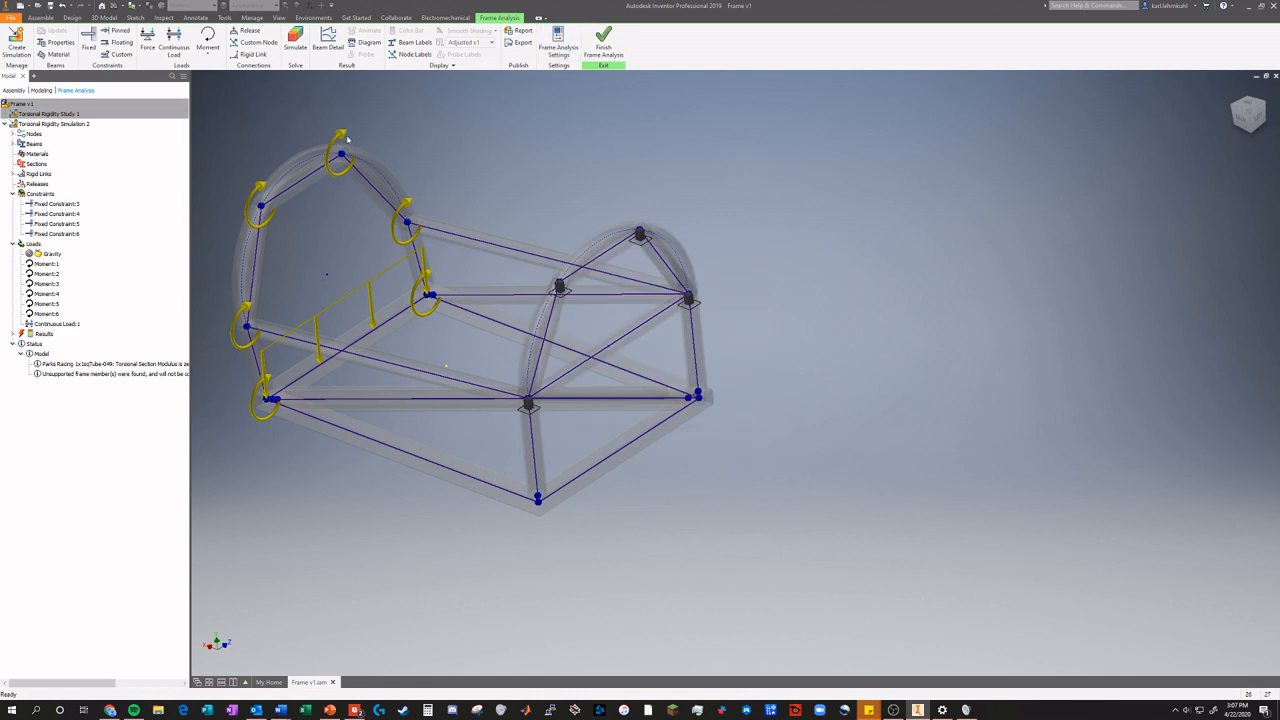
# Expand the simulation results down to the normal stresses and try to display the Smax result on the frame.
pyautogui.scroll(7, 613, 187)
pyautogui.scroll(-6, 614, 173)
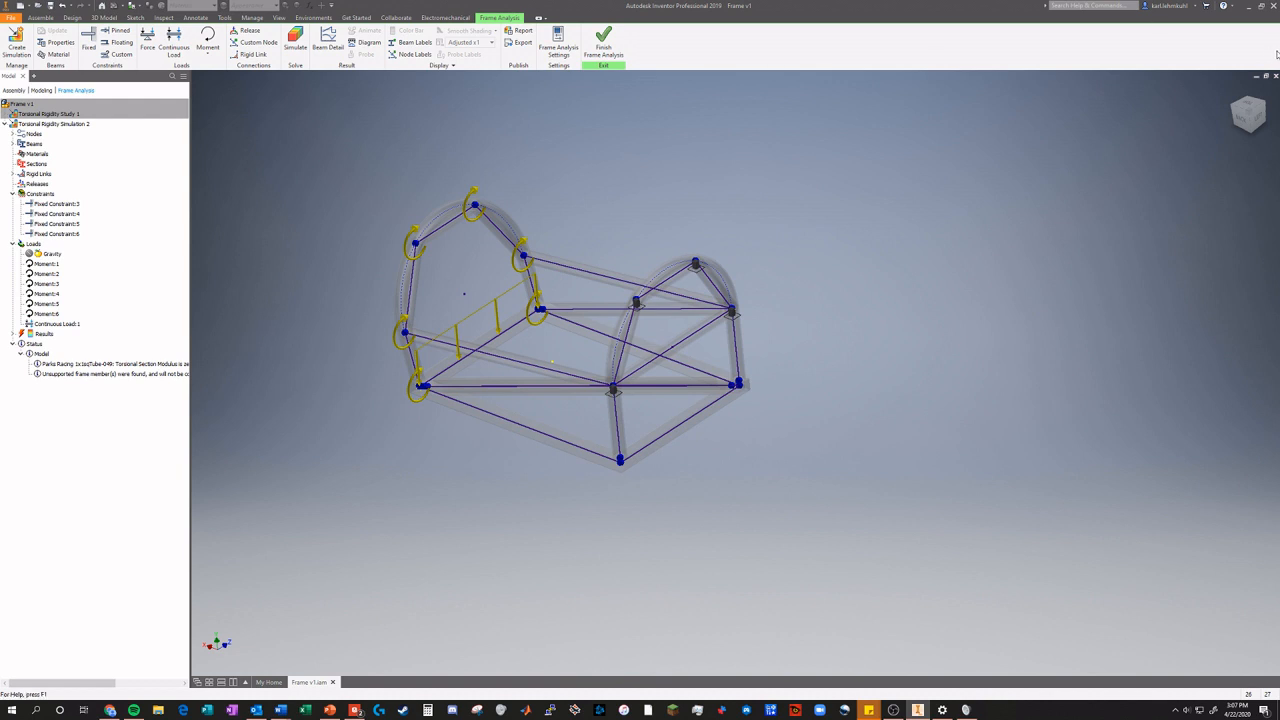
pyautogui.moveTo(1248, 113); pyautogui.dragTo(934, 107)
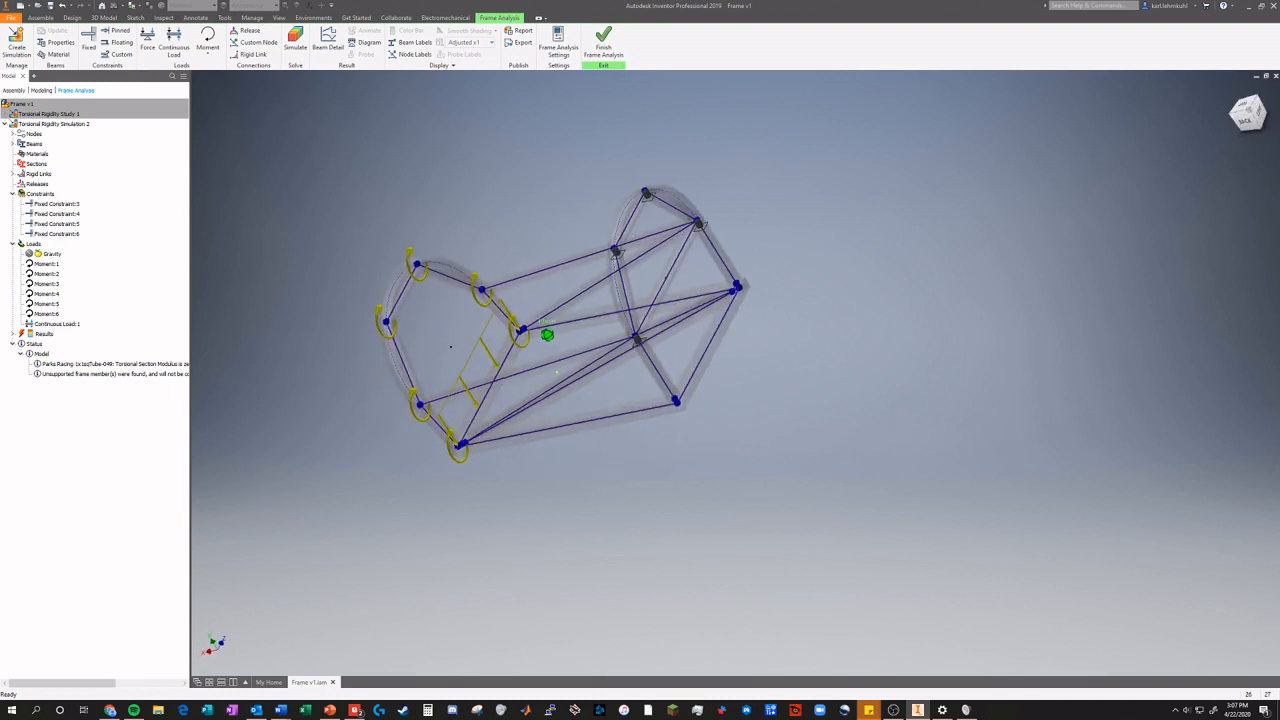
pyautogui.click(44, 333)
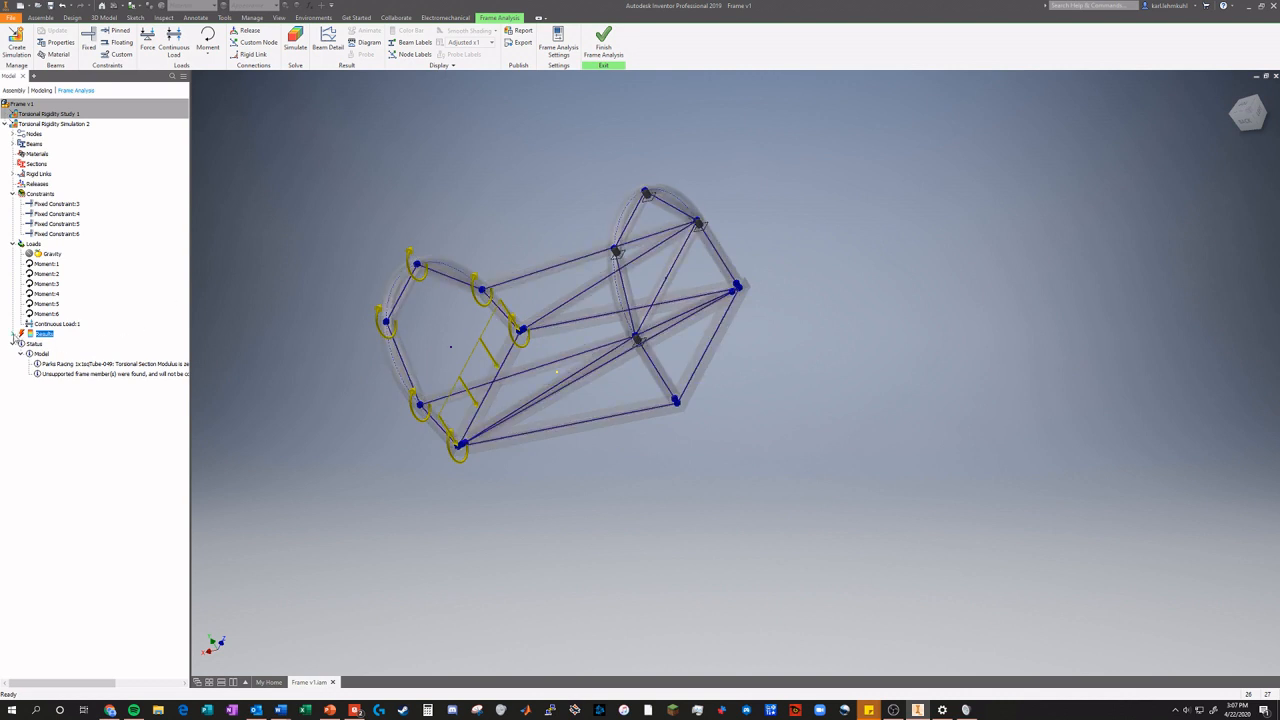
pyautogui.click(13, 334)
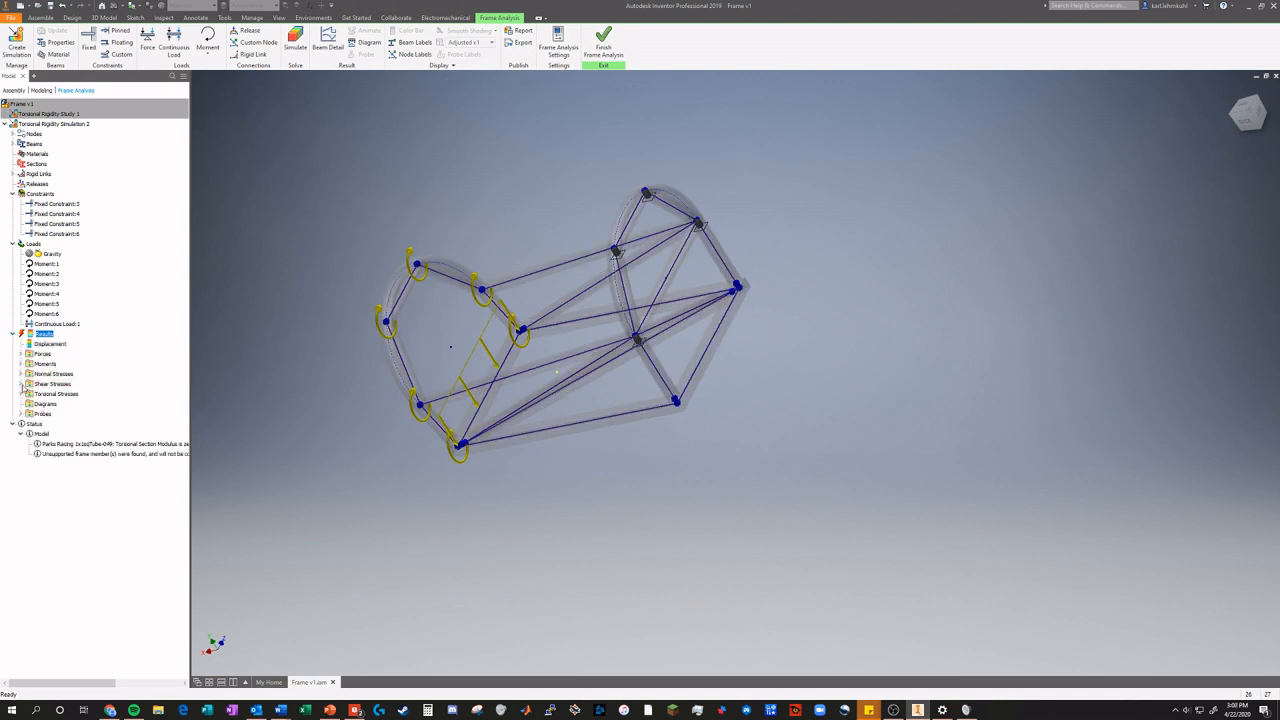
pyautogui.click(20, 374)
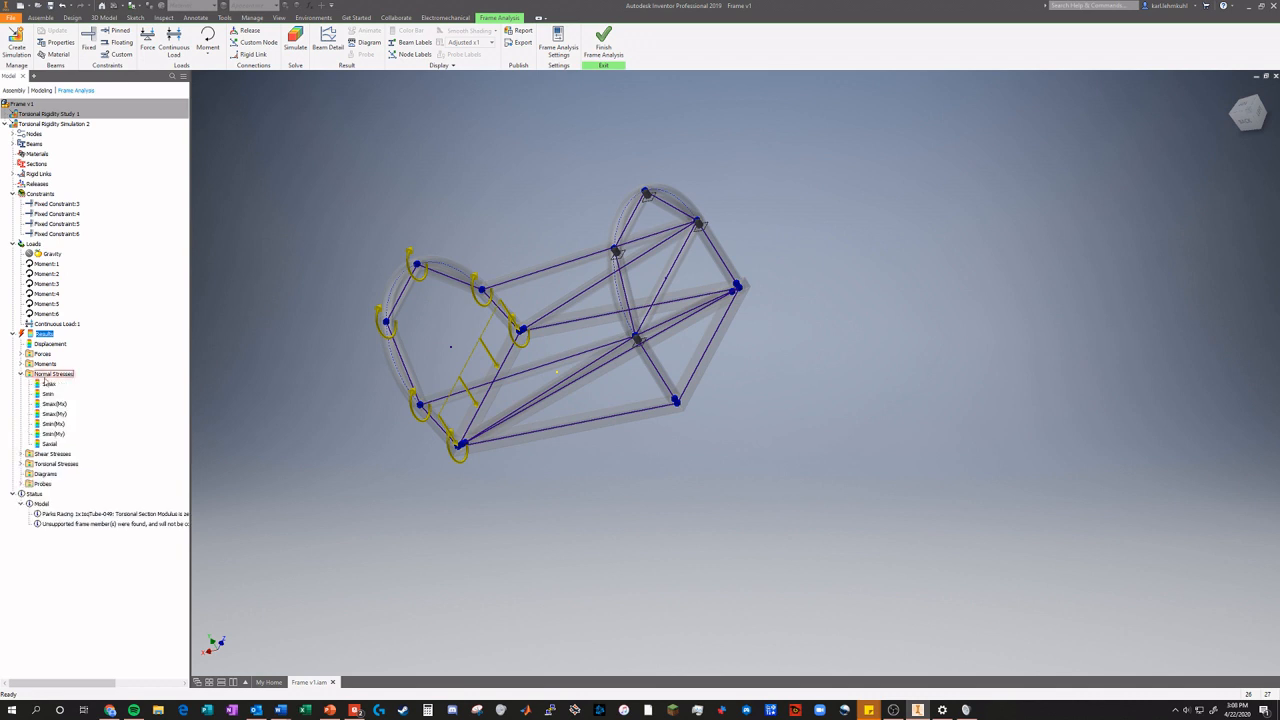
pyautogui.doubleClick(55, 383)
pyautogui.moveTo(1246, 114)
pyautogui.mouseDown()
pyautogui.moveTo(1210, 120)
pyautogui.moveTo(1245, 114)
pyautogui.mouseUp()
pyautogui.keyDown('shift'); pyautogui.moveTo(558, 311); pyautogui.dragTo(475, 334, button='middle'); pyautogui.keyUp('shift')
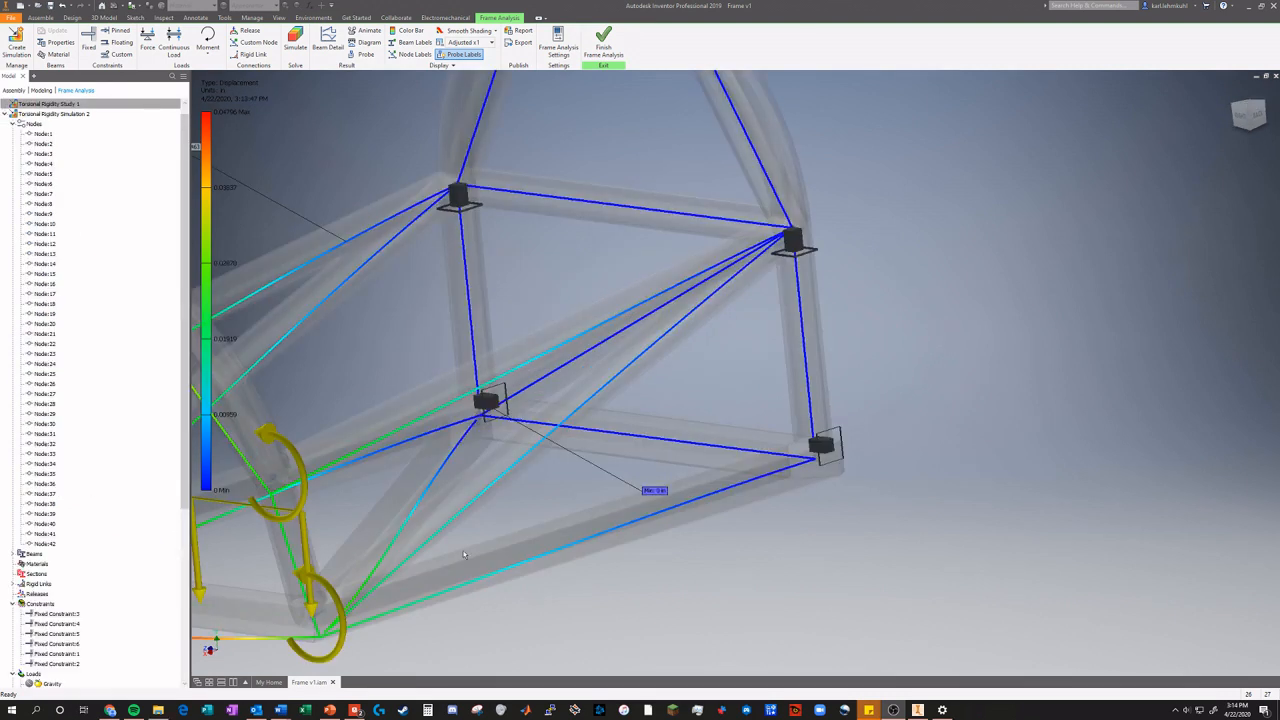
# Examine closely where the fixed constraints sit relative to the lower corner nodes beneath the larger hoop.
pyautogui.scroll(-5, 735, 594)
pyautogui.scroll(6, 820, 575)
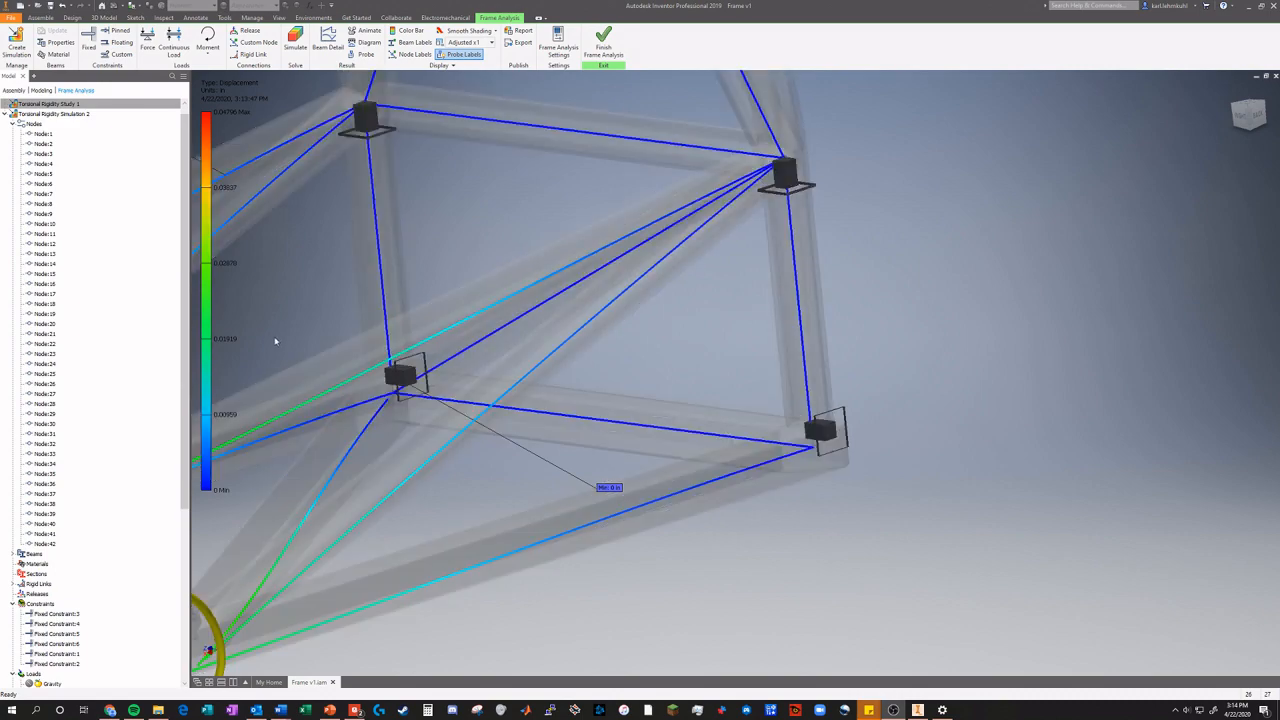
pyautogui.scroll(3, 280, 329)
pyautogui.scroll(3, 280, 329)
pyautogui.scroll(-5, 334, 340)
pyautogui.scroll(6, 699, 523)
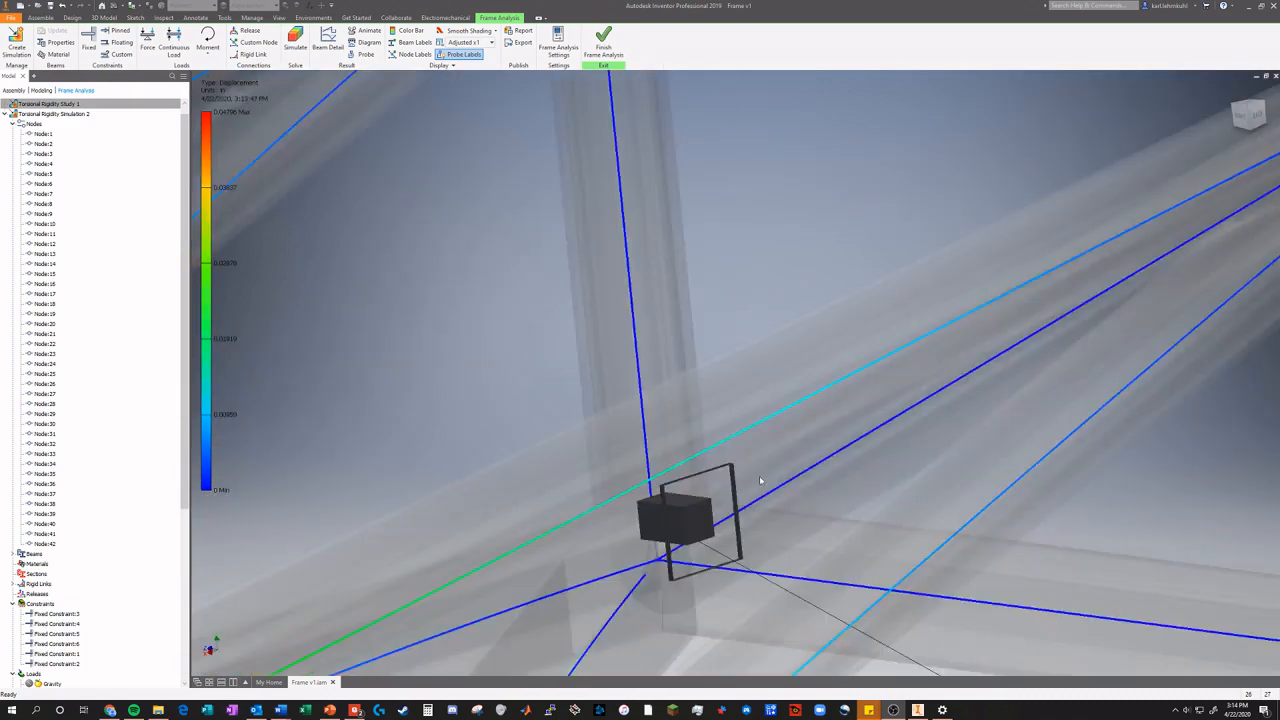
pyautogui.scroll(-5, 699, 523)
pyautogui.scroll(6, 651, 534)
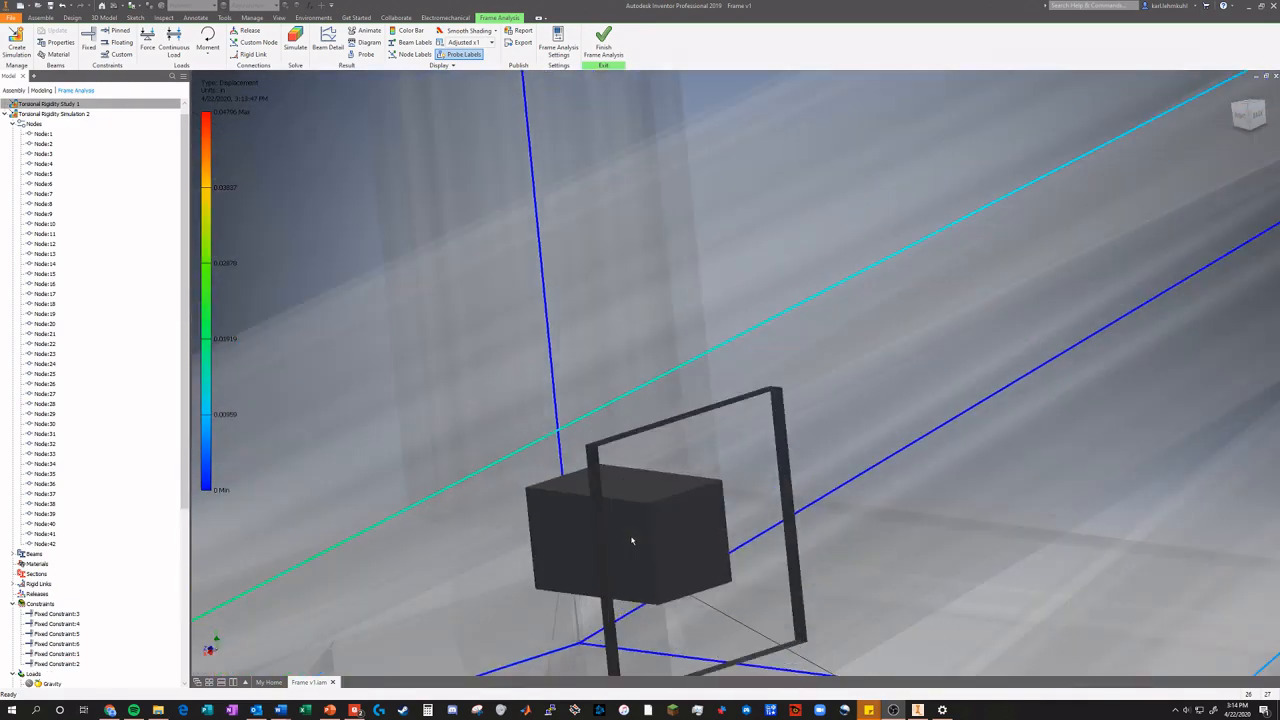
pyautogui.scroll(-2, 623, 528)
pyautogui.scroll(-5, 632, 545)
pyautogui.scroll(7, 990, 590)
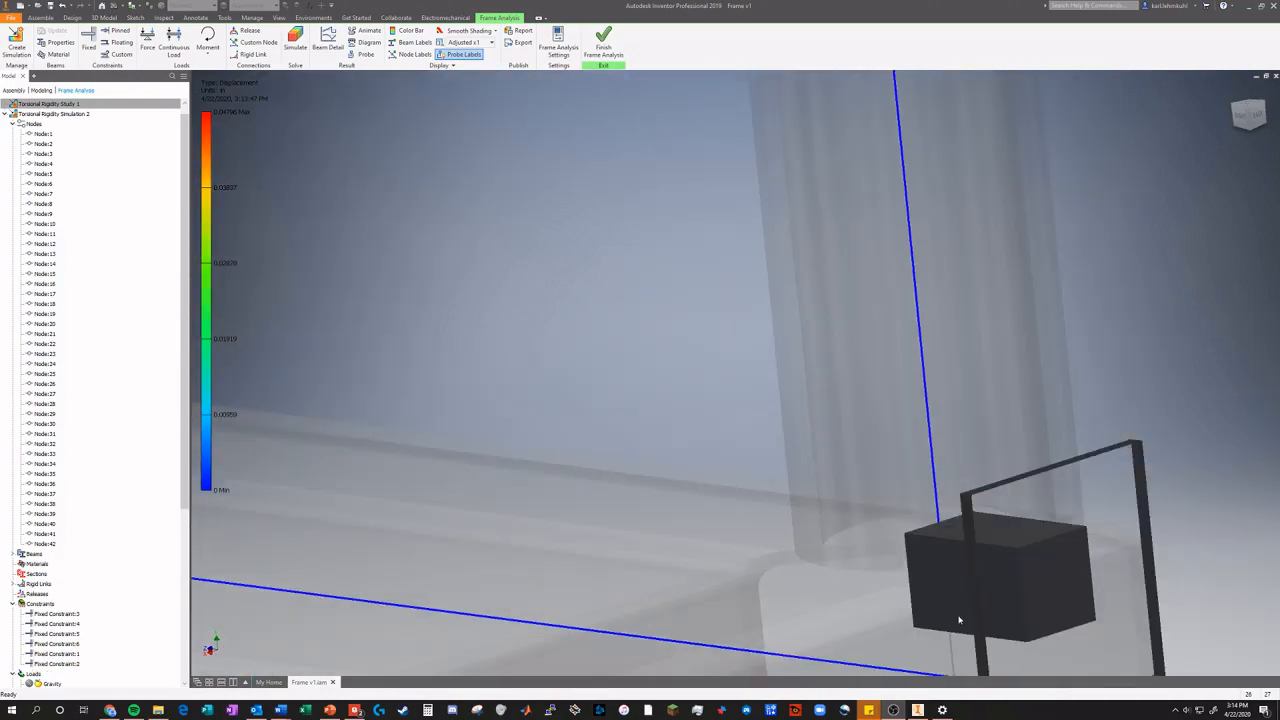
pyautogui.scroll(-1, 1000, 580)
pyautogui.scroll(-5, 1165, 77)
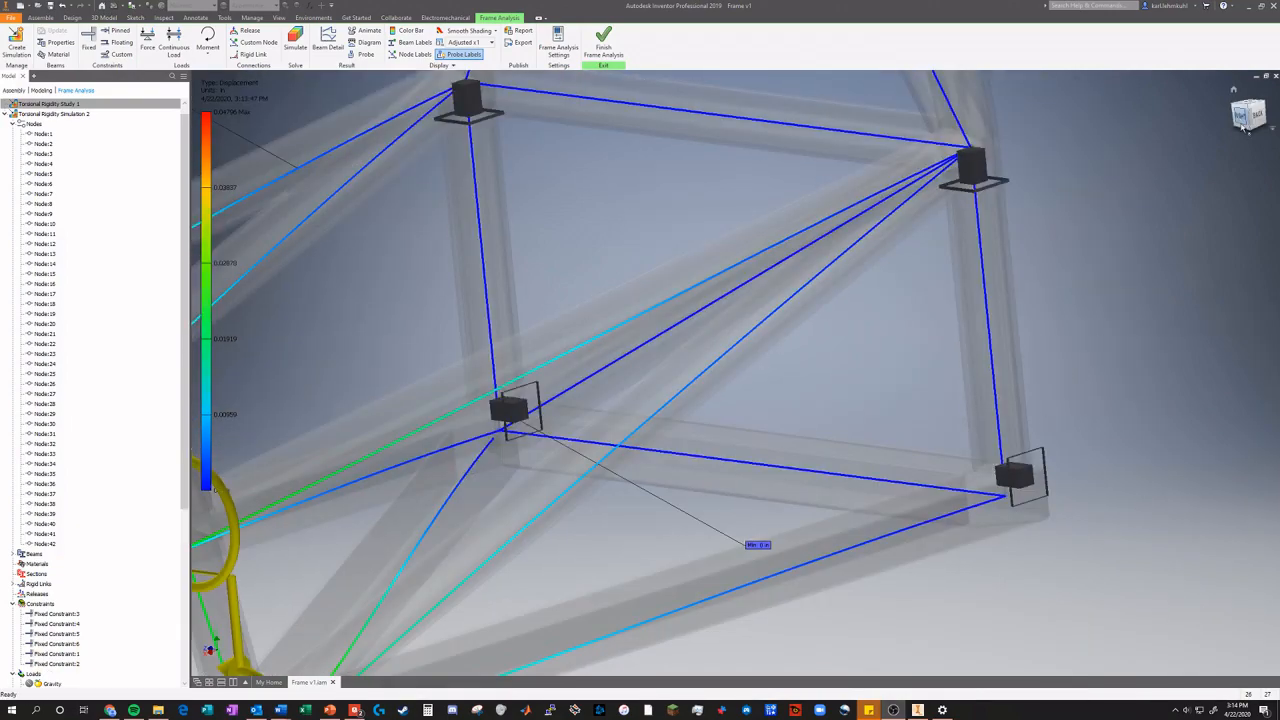
# Hide the boundary conditions to inspect the bare lower corner node from the side, and show them again.
pyautogui.moveTo(1245, 115); pyautogui.dragTo(1209, 122)
pyautogui.scroll(-4, 728, 461)
pyautogui.scroll(8, 500, 430)
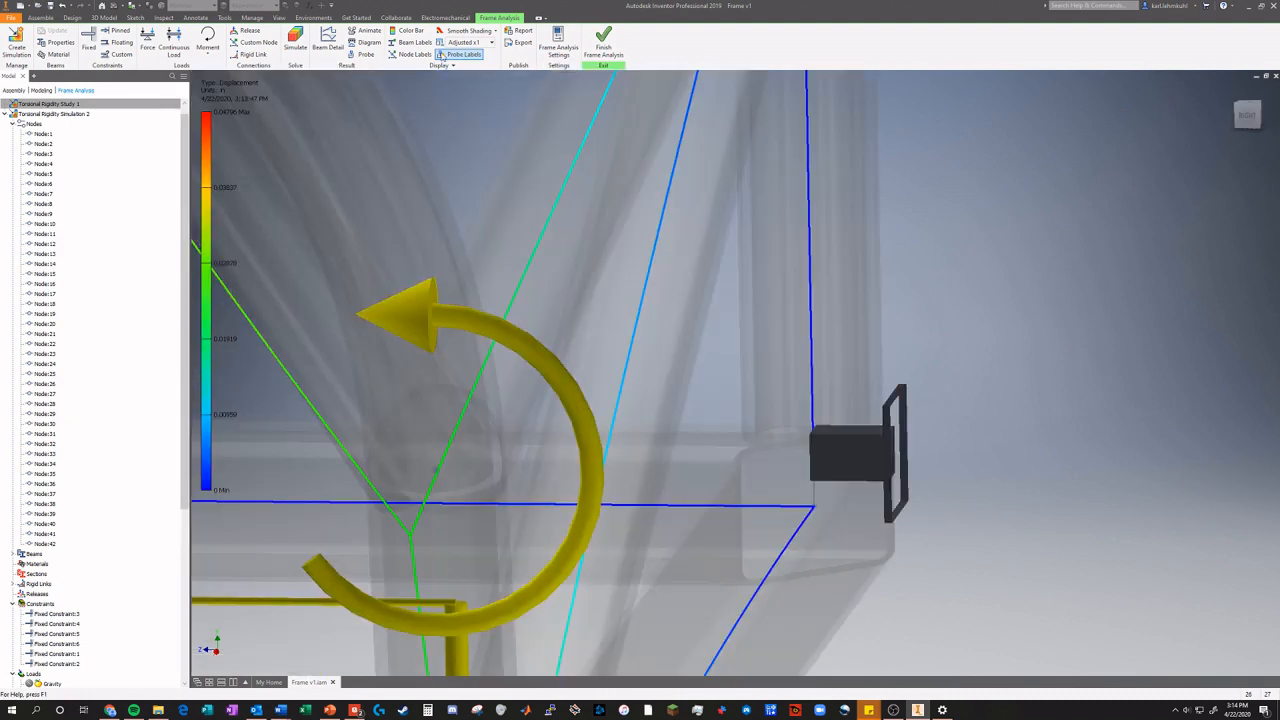
pyautogui.click(442, 65)
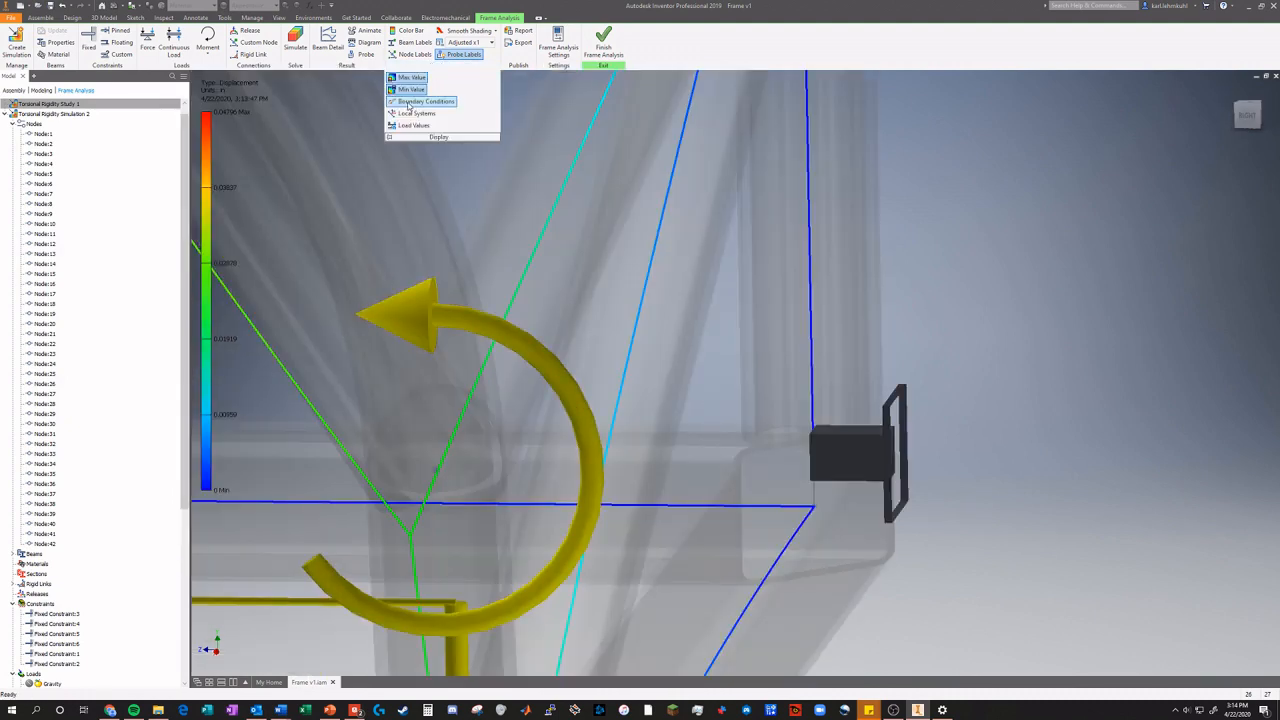
pyautogui.click(410, 102)
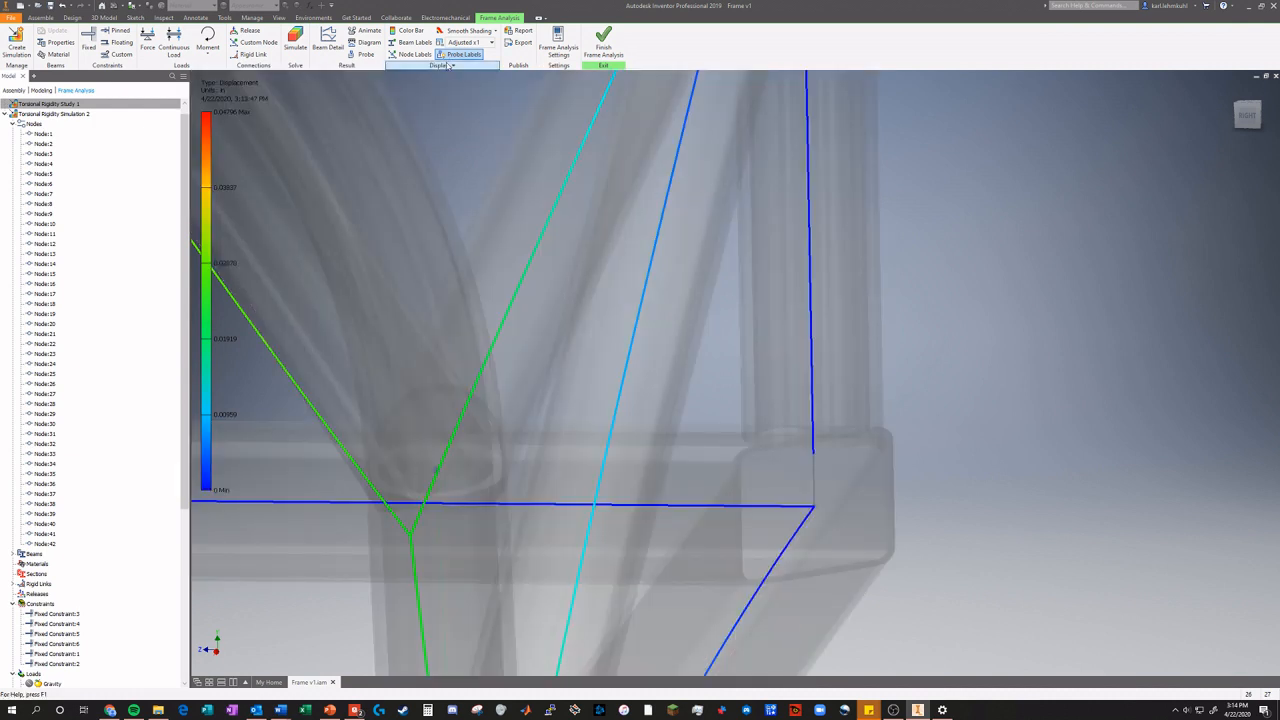
pyautogui.click(451, 66)
pyautogui.click(415, 101)
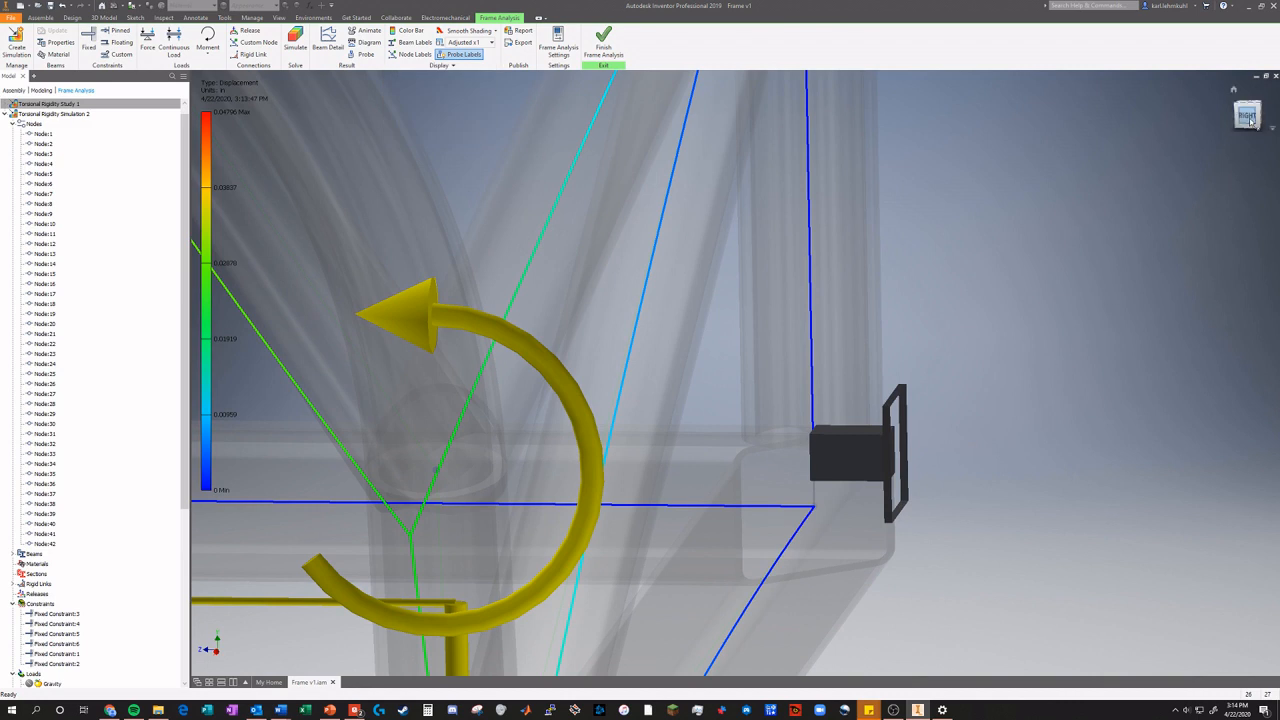
# Inspect the displacement result across the whole frame and around the constrained far lower corner node.
pyautogui.moveTo(1248, 117); pyautogui.dragTo(1218, 140)
pyautogui.scroll(-6, 1200, 170)
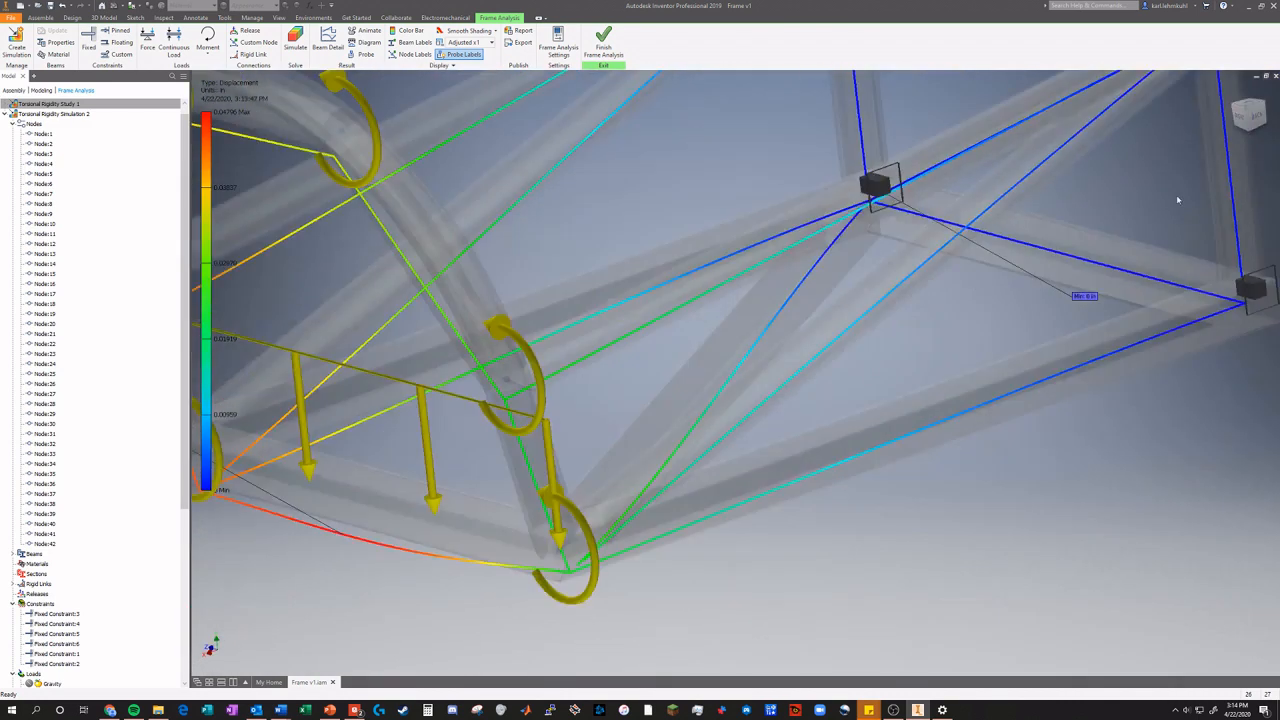
pyautogui.scroll(-5, 1228, 310)
pyautogui.scroll(6, 1250, 260)
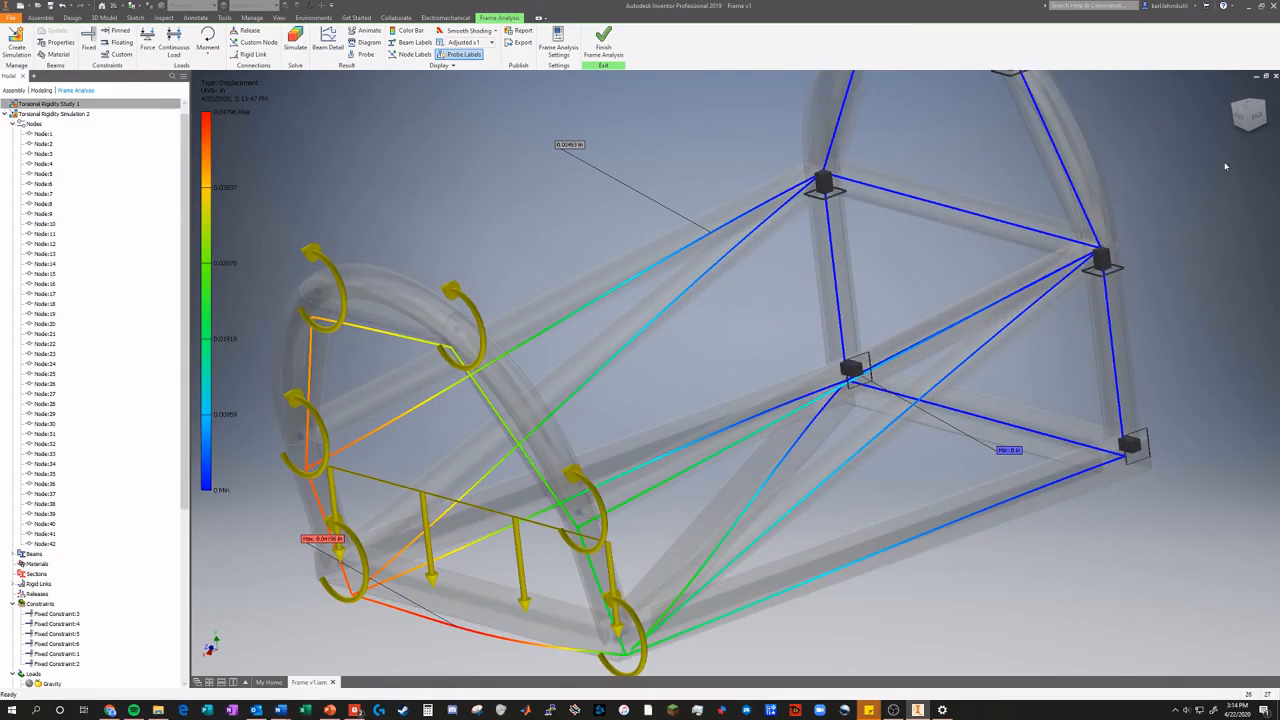
pyautogui.scroll(6, 845, 378)
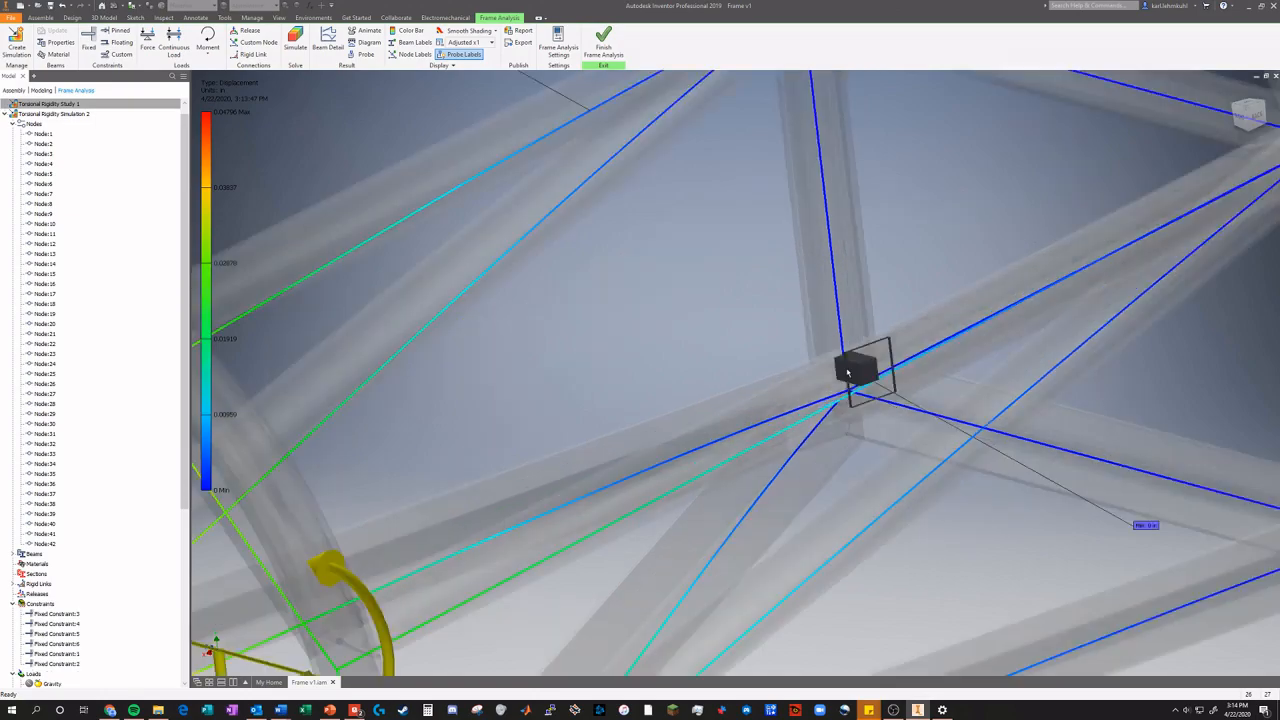
pyautogui.scroll(-10, 829, 344)
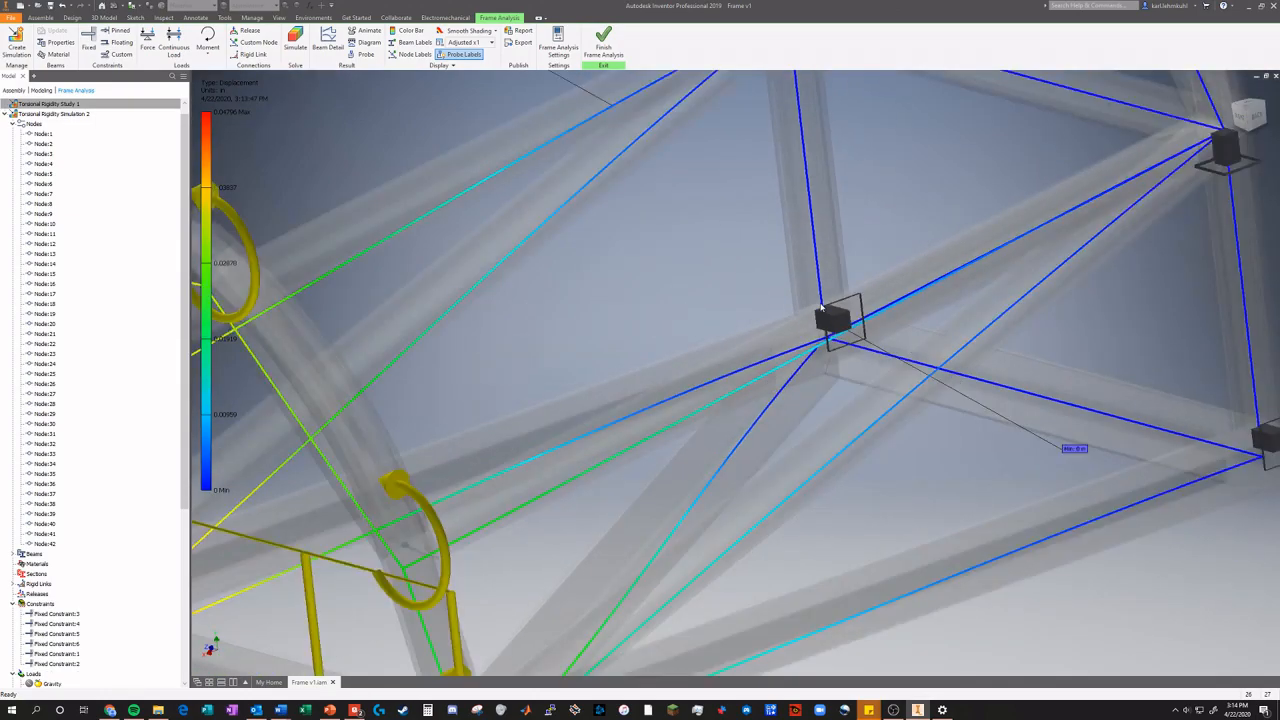
pyautogui.scroll(-3, 642, 292)
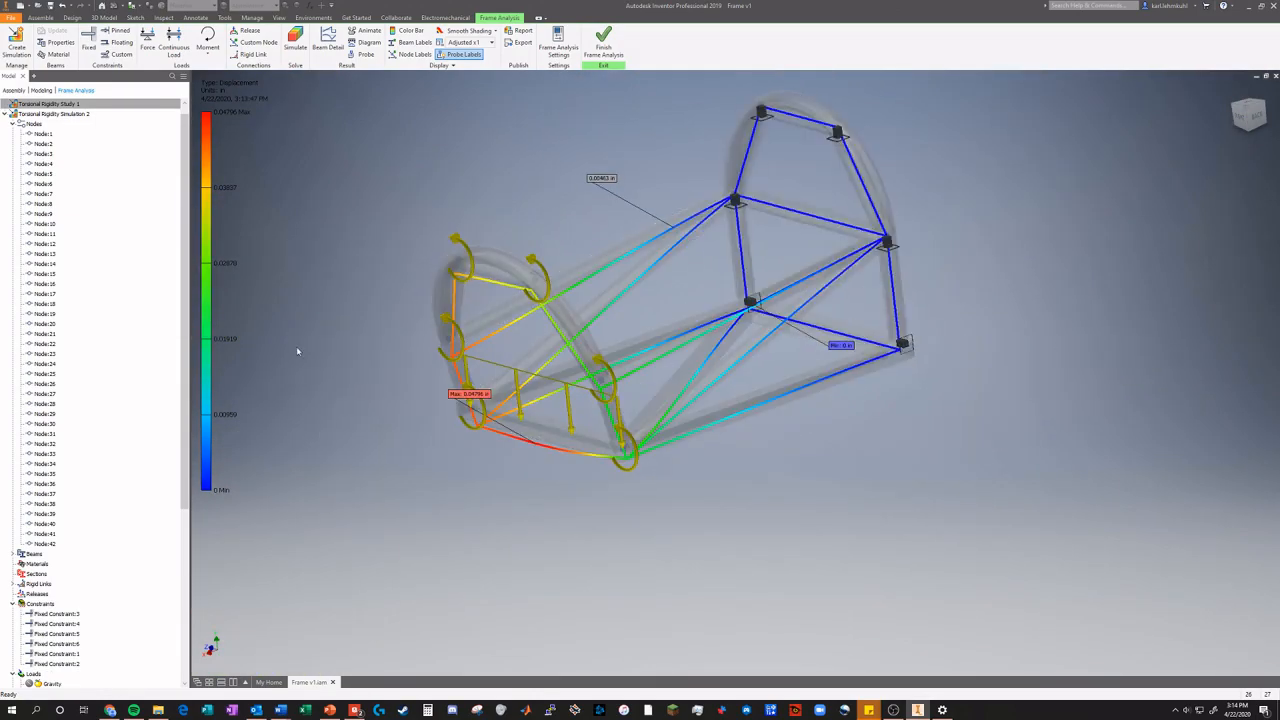